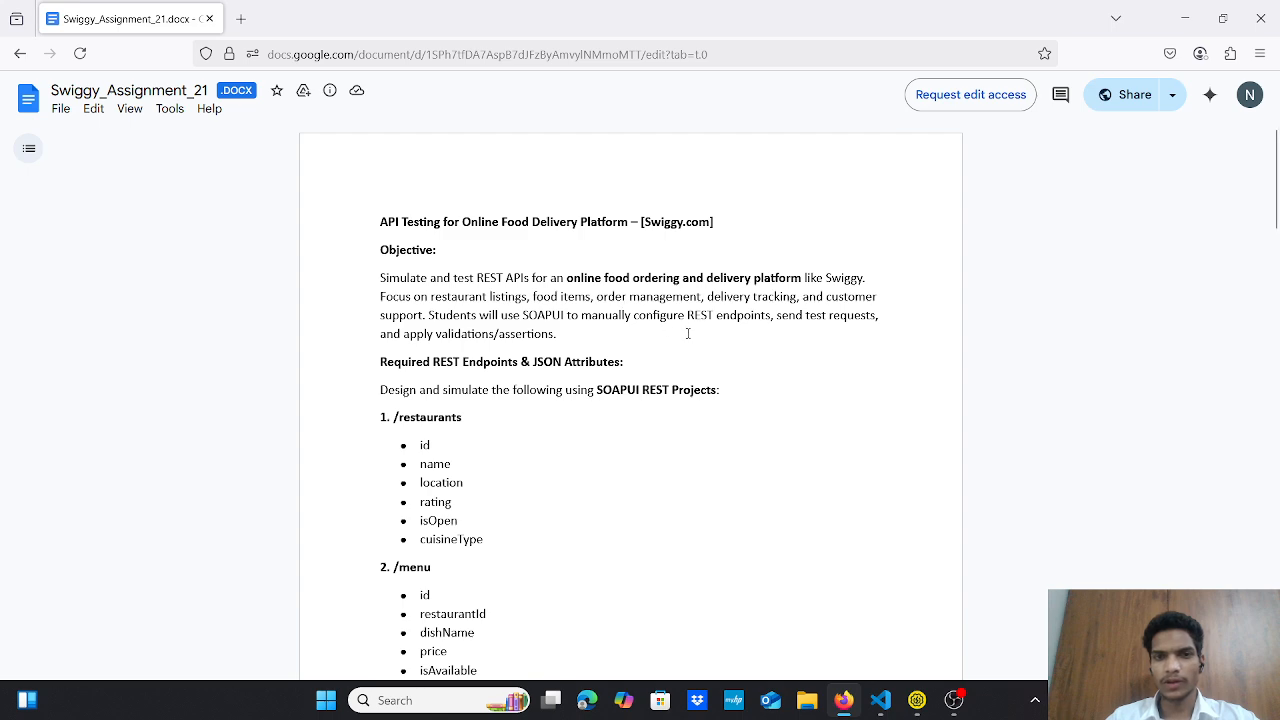
- Read the Swiggy assignment's objective and skim the list of required REST endpoints from /restaurants to /delivery
{"action": "scroll", "coordinate": [688, 333], "scroll_direction": "down", "scroll_amount": 1}
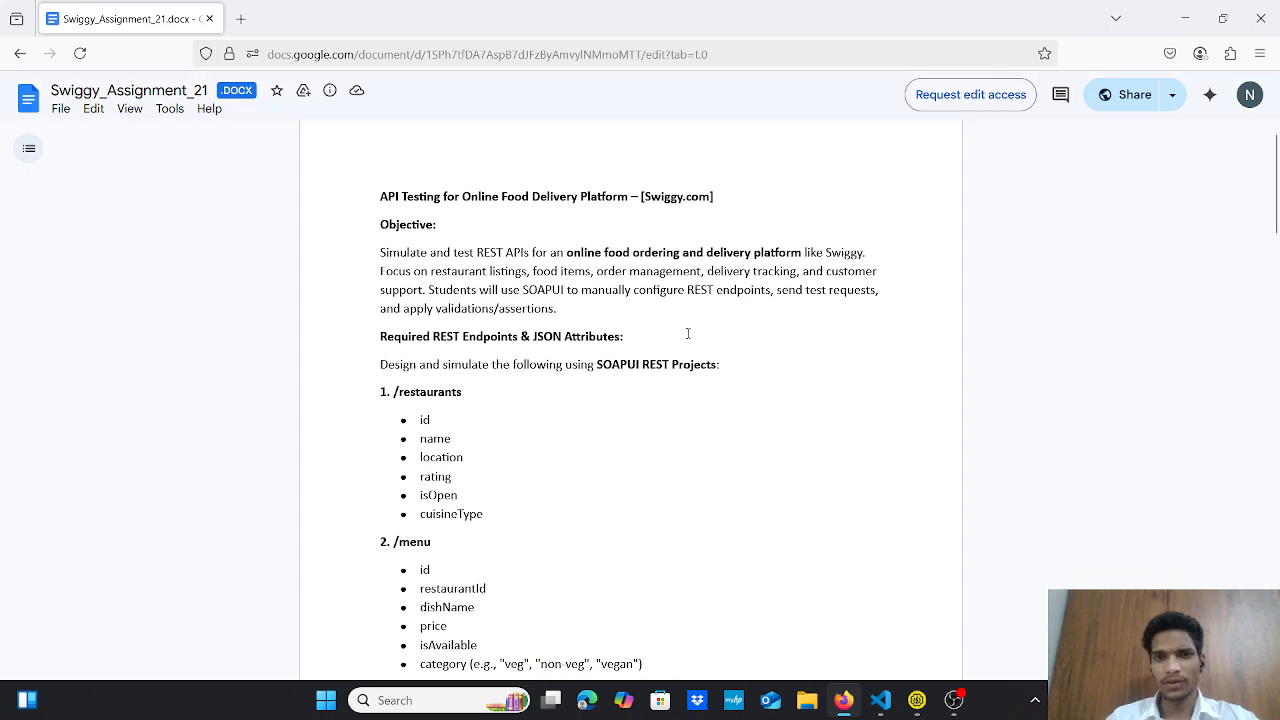
{"action": "scroll", "coordinate": [688, 333], "scroll_direction": "down", "scroll_amount": 1}
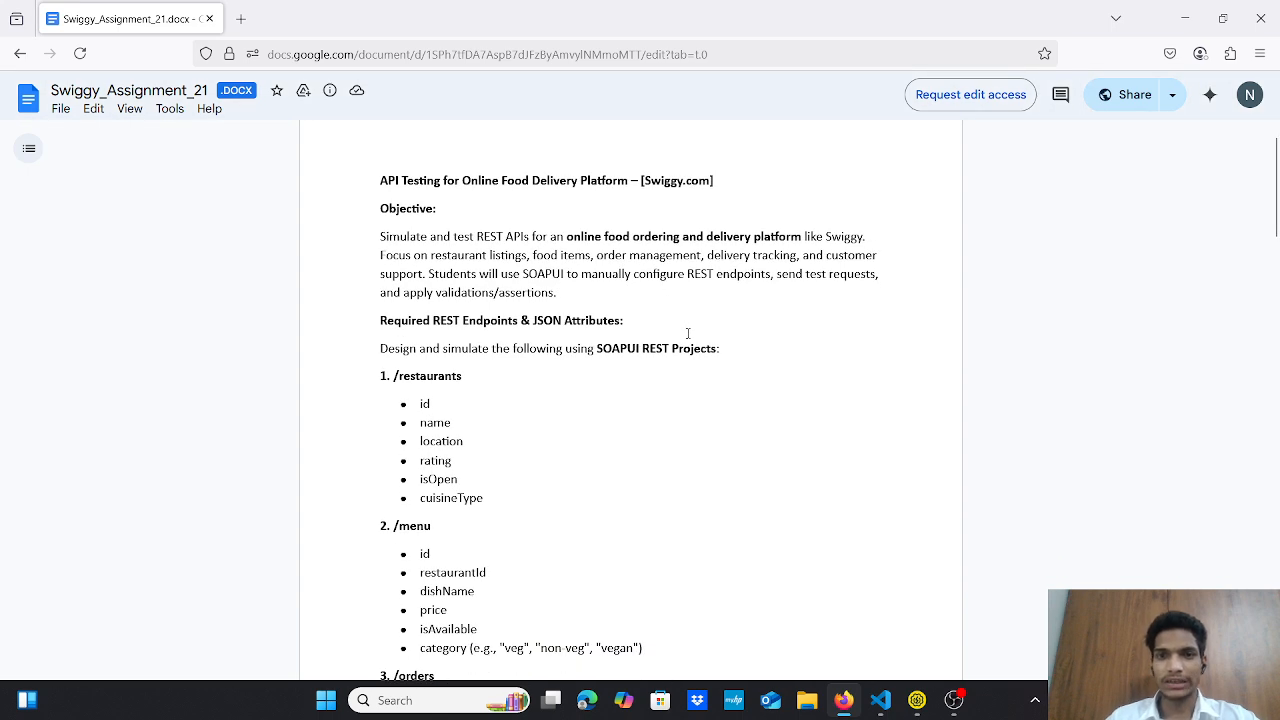
{"action": "scroll", "coordinate": [688, 333], "scroll_direction": "down", "scroll_amount": 2}
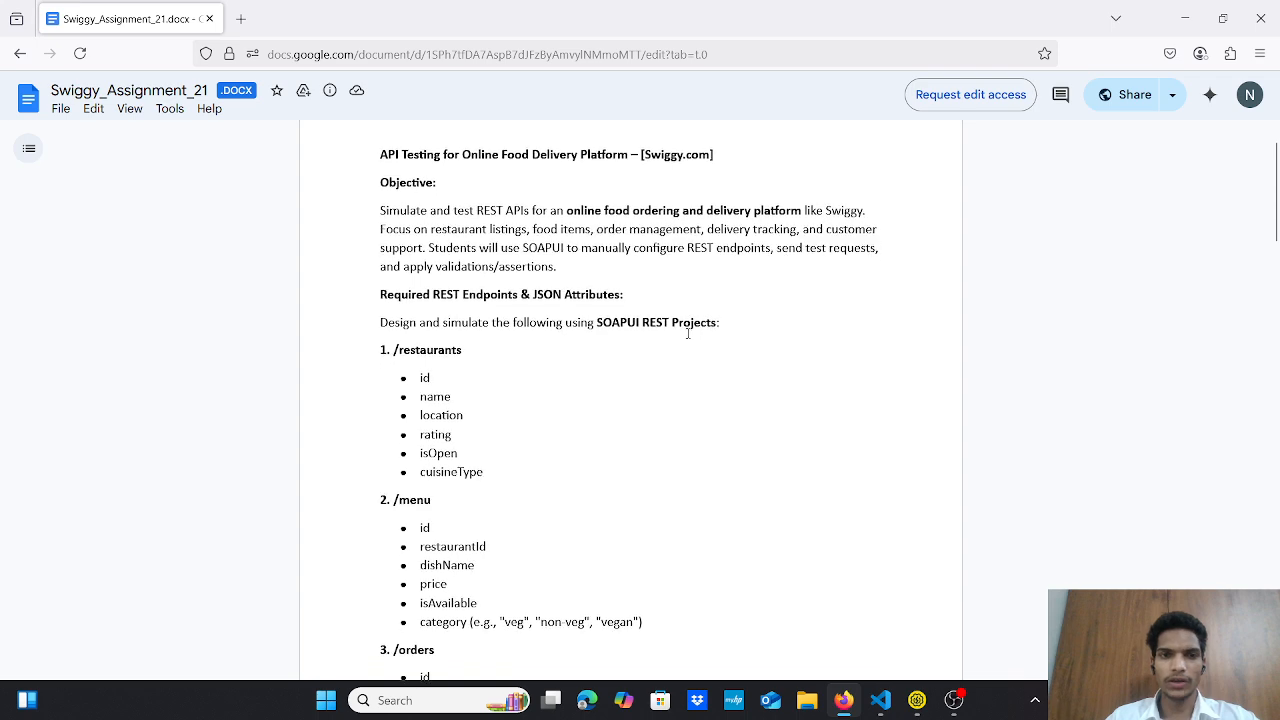
{"action": "scroll", "coordinate": [688, 333], "scroll_direction": "down", "scroll_amount": 3}
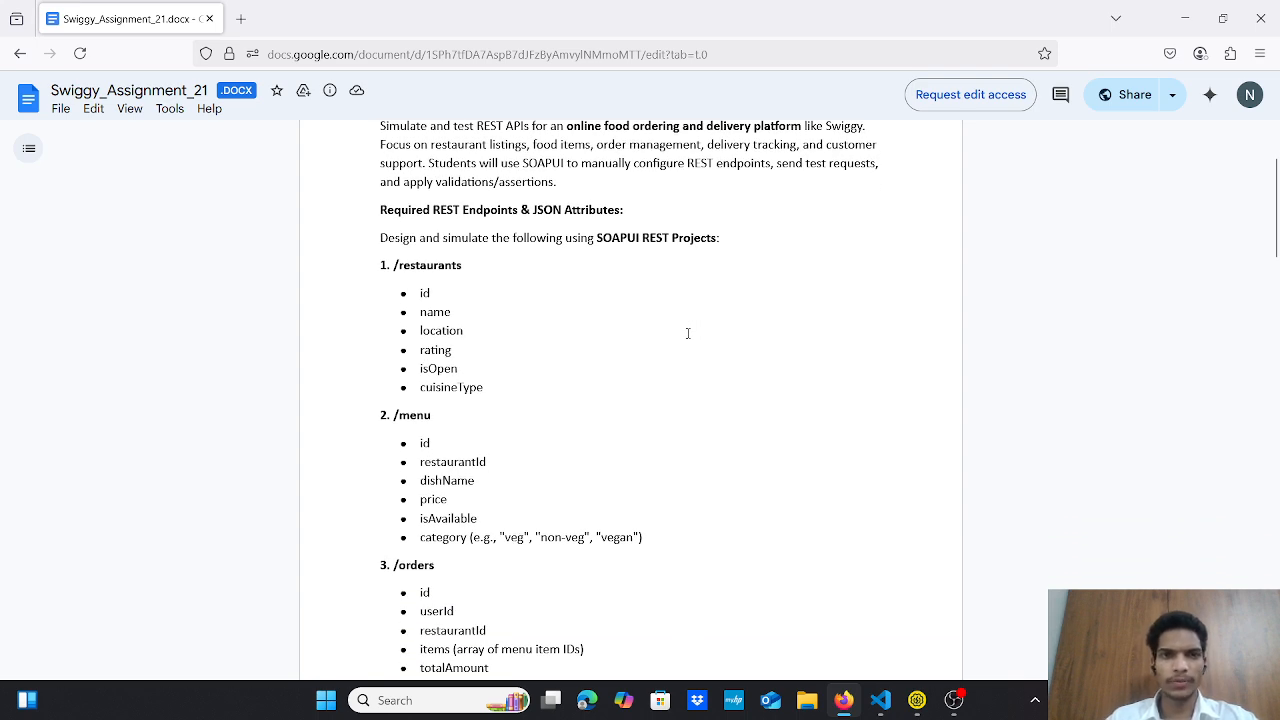
{"action": "scroll", "coordinate": [688, 333], "scroll_direction": "down", "scroll_amount": 2}
{"action": "scroll", "coordinate": [468, 344], "scroll_direction": "down", "scroll_amount": 6}
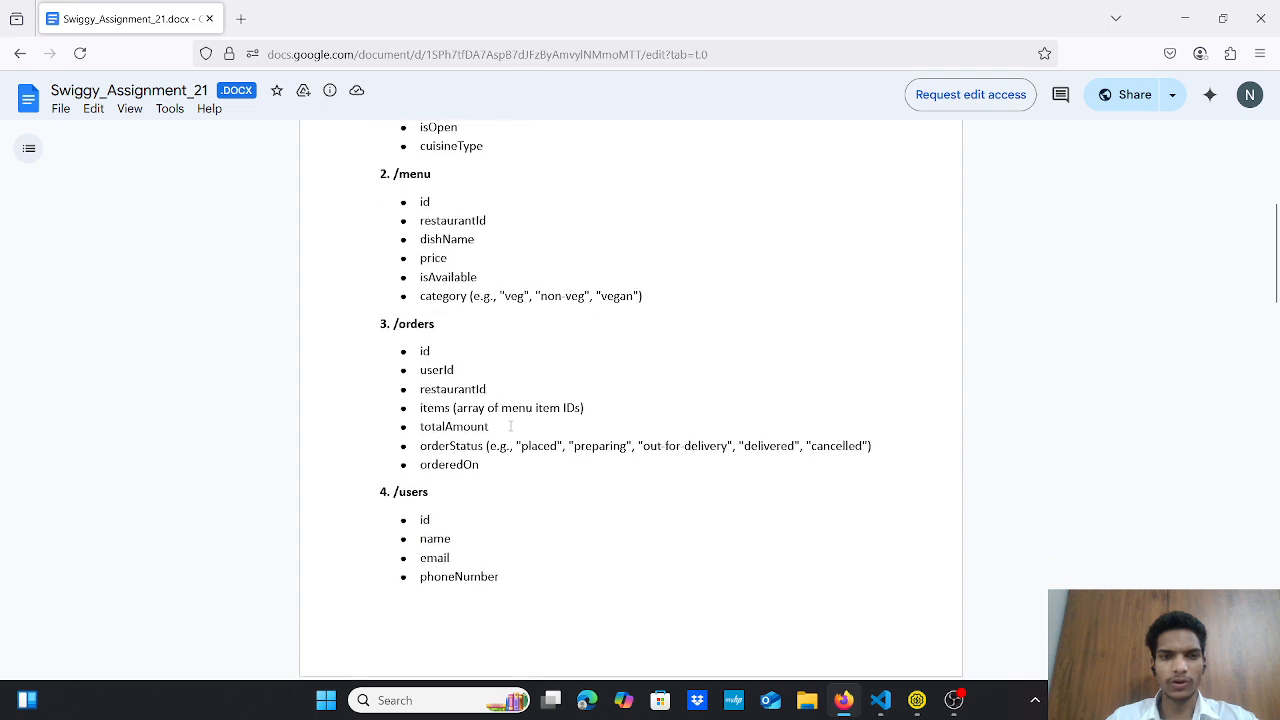
{"action": "scroll", "coordinate": [511, 425], "scroll_direction": "down", "scroll_amount": 8}
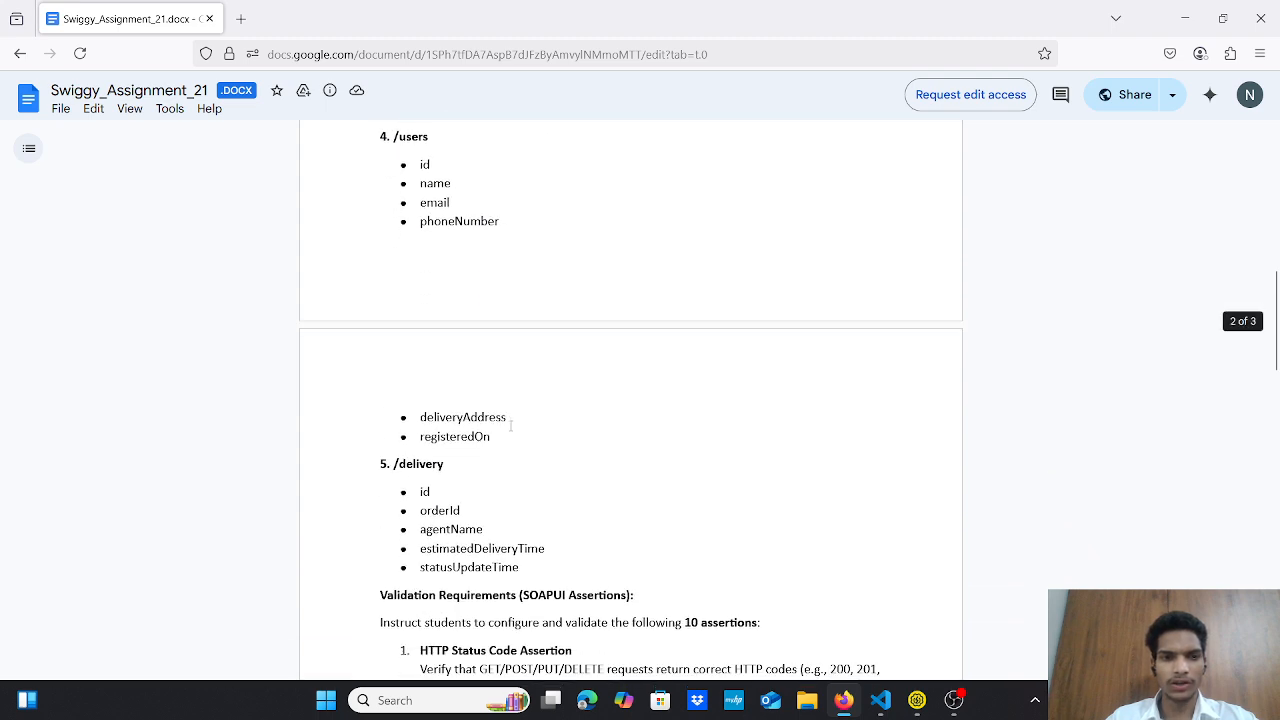
{"action": "scroll", "coordinate": [511, 425], "scroll_direction": "up", "scroll_amount": 12}
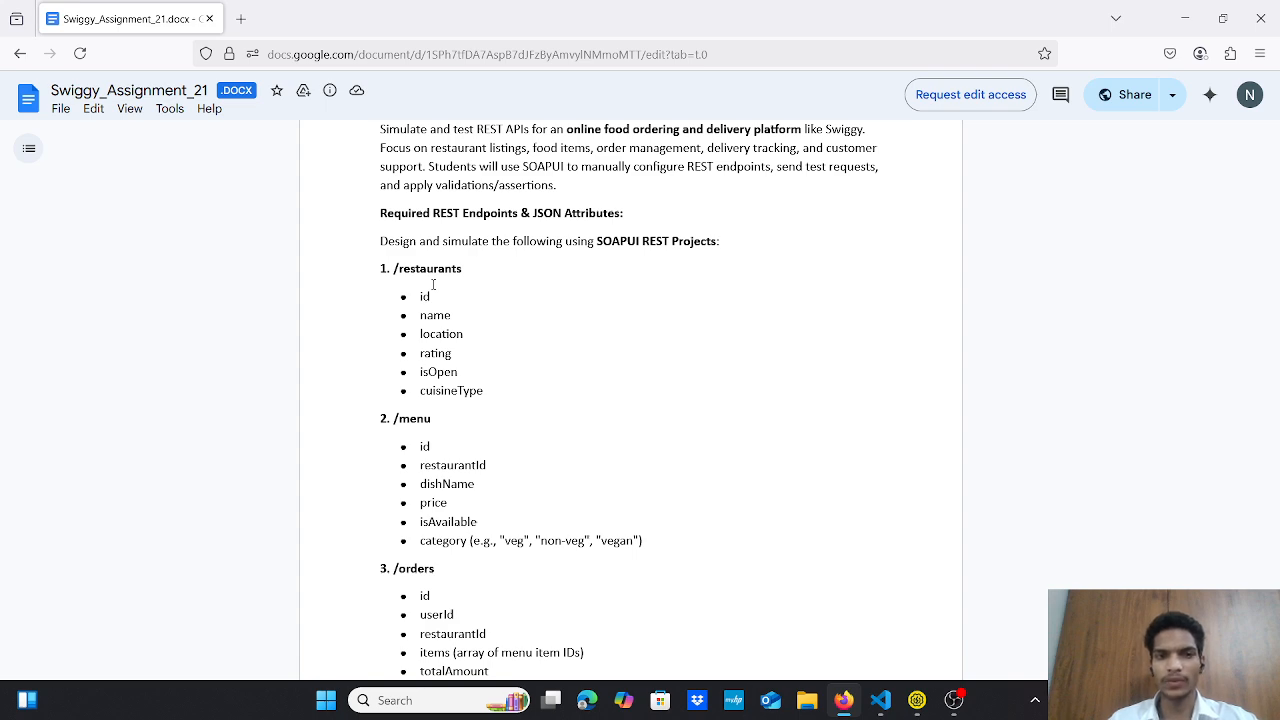
- Review the JSON attributes required for the /restaurants, /menu, /orders, /users and /delivery endpoints
{"action": "scroll", "coordinate": [433, 284], "scroll_direction": "down", "scroll_amount": 1}
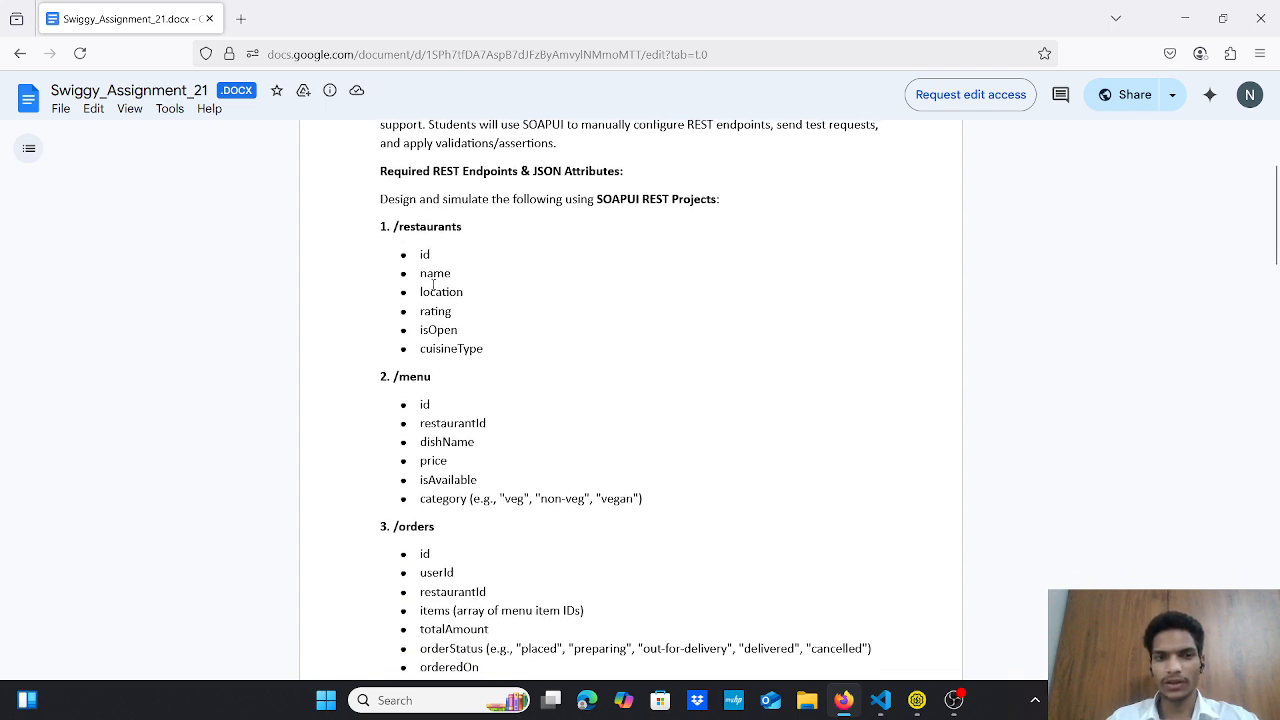
{"action": "scroll", "coordinate": [433, 284], "scroll_direction": "down", "scroll_amount": 1}
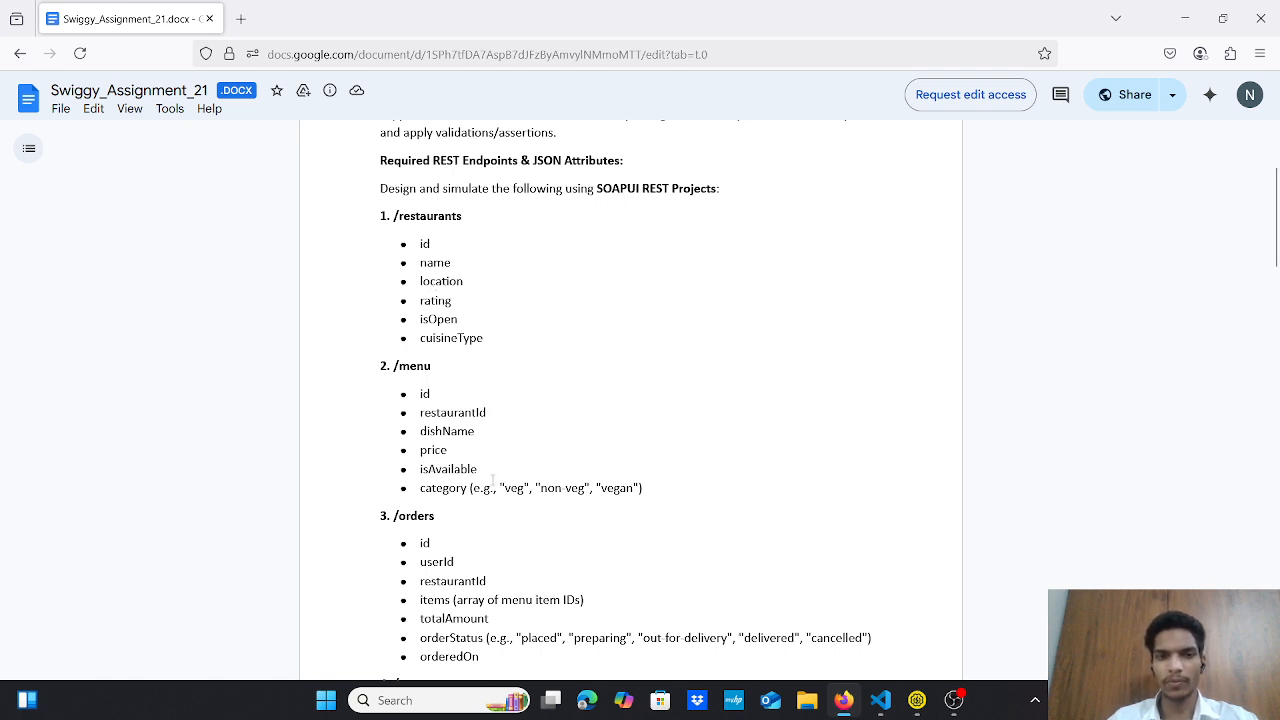
{"action": "scroll", "coordinate": [469, 492], "scroll_direction": "down", "scroll_amount": 2}
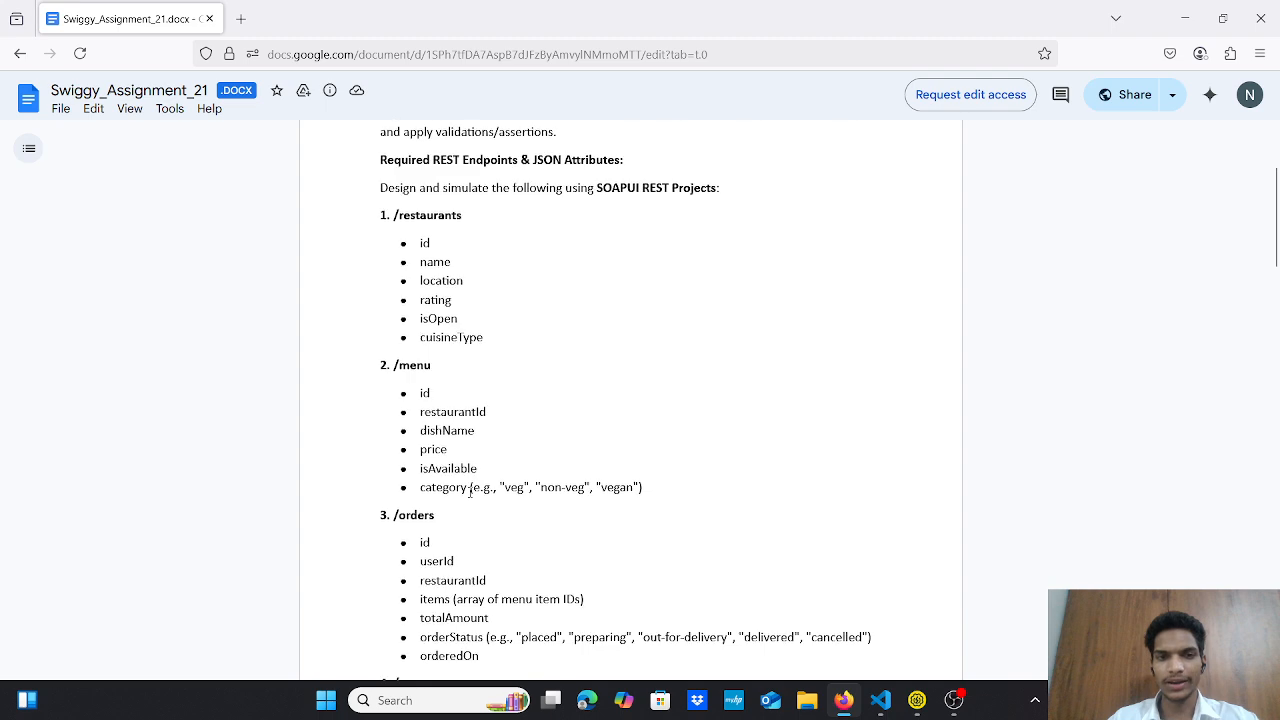
{"action": "scroll", "coordinate": [469, 492], "scroll_direction": "down", "scroll_amount": 1}
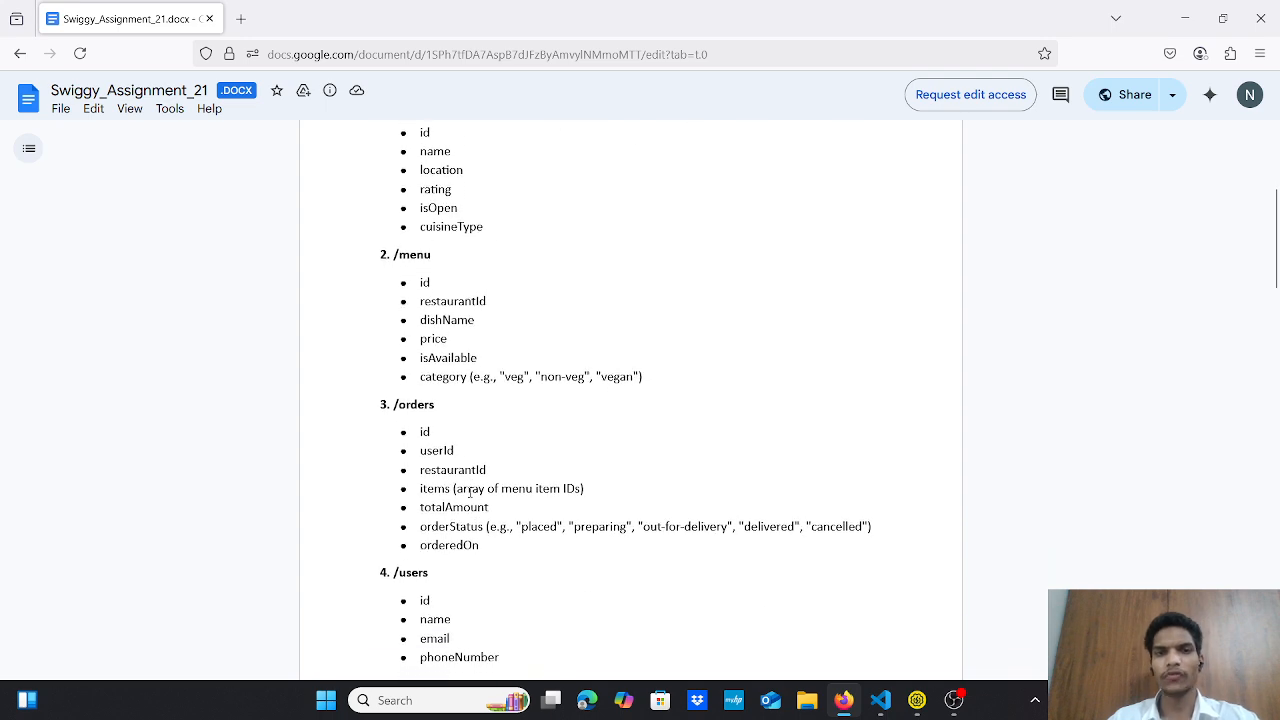
{"action": "scroll", "coordinate": [469, 492], "scroll_direction": "down", "scroll_amount": 3}
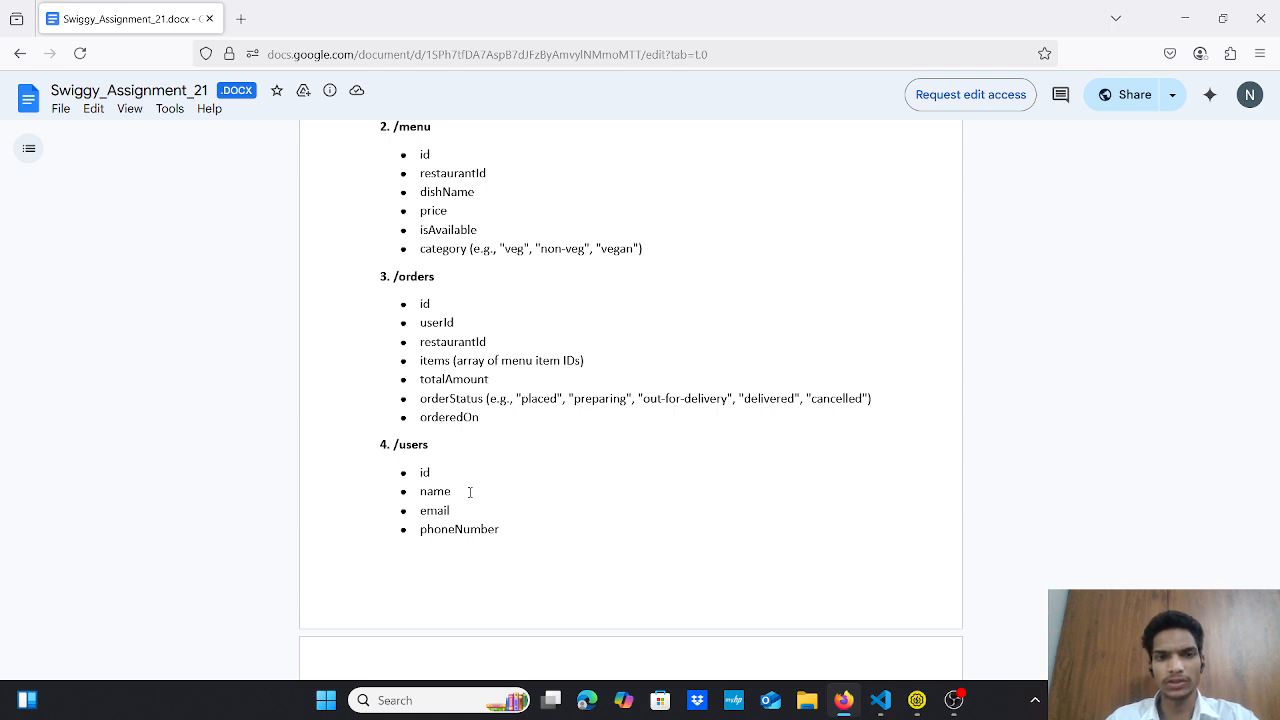
{"action": "scroll", "coordinate": [469, 492], "scroll_direction": "down", "scroll_amount": 3}
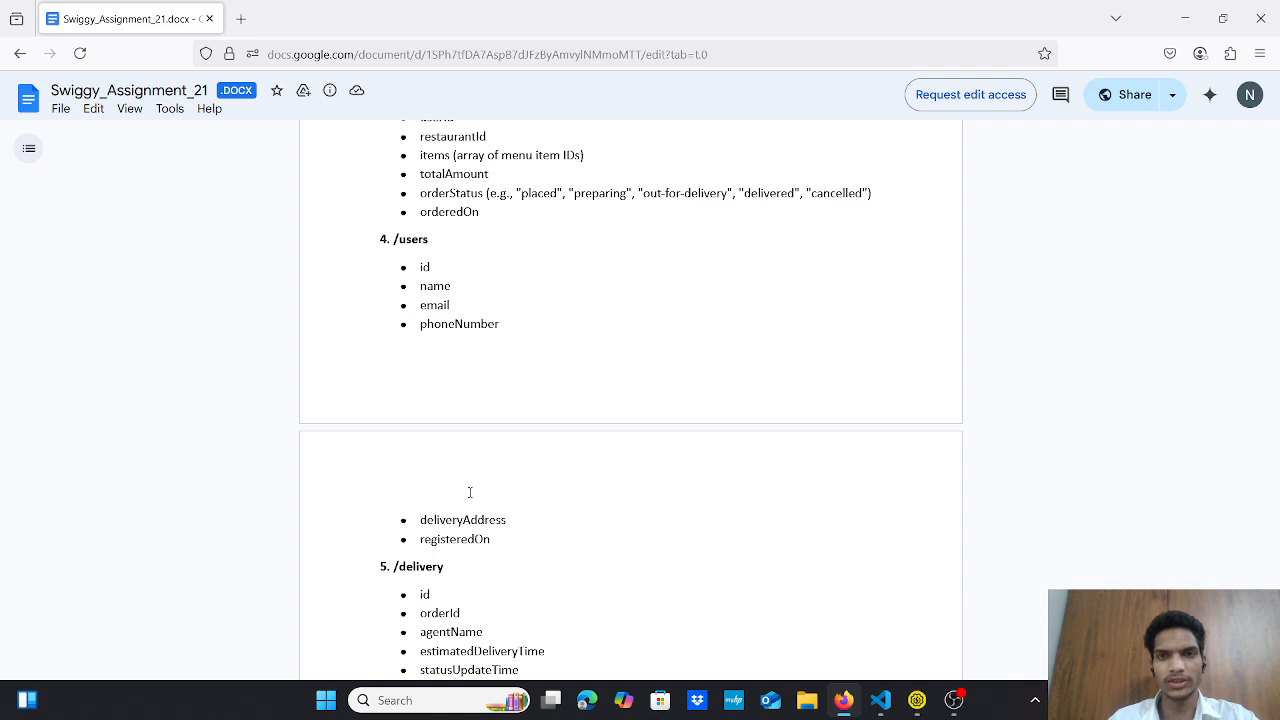
{"action": "scroll", "coordinate": [469, 492], "scroll_direction": "down", "scroll_amount": 3}
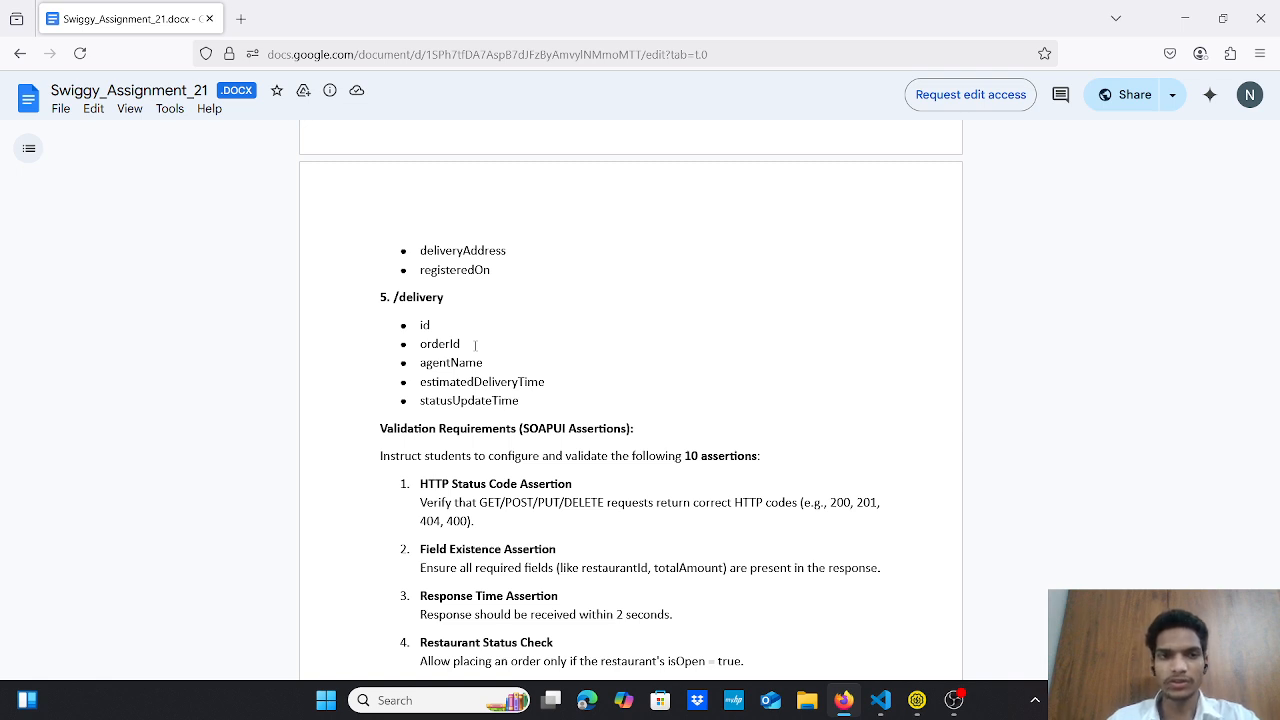
{"action": "scroll", "coordinate": [475, 345], "scroll_direction": "down", "scroll_amount": 1}
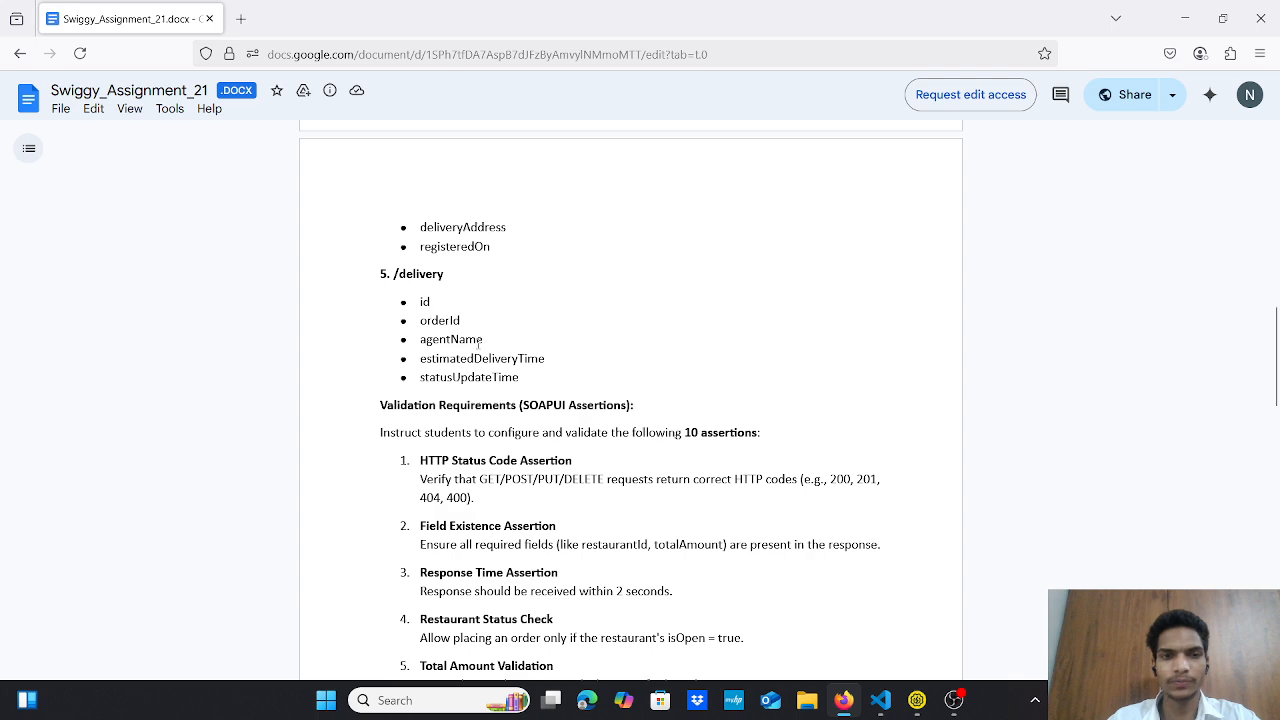
{"action": "scroll", "coordinate": [481, 341], "scroll_direction": "down", "scroll_amount": 1}
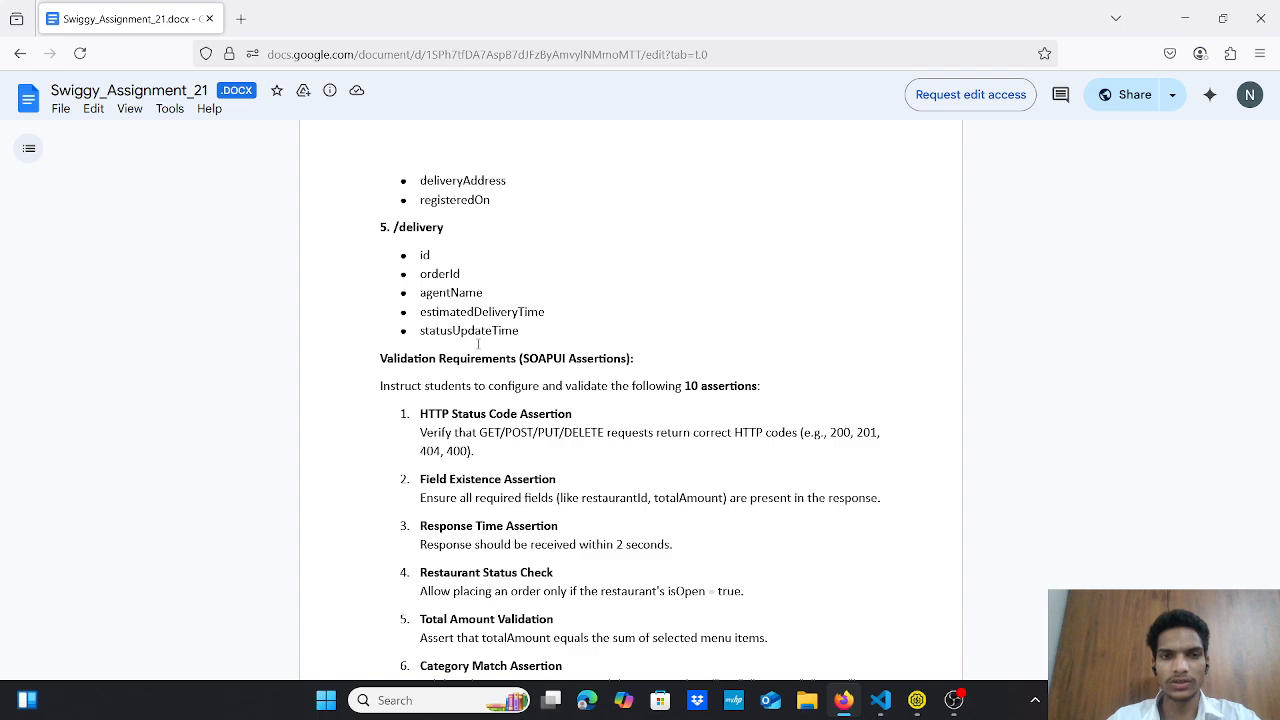
- Read through the ten required SOAPUI assertions and highlight the yyyy-MM-dd pattern in the Date Format Assertion
{"action": "scroll", "coordinate": [478, 344], "scroll_direction": "down", "scroll_amount": 4}
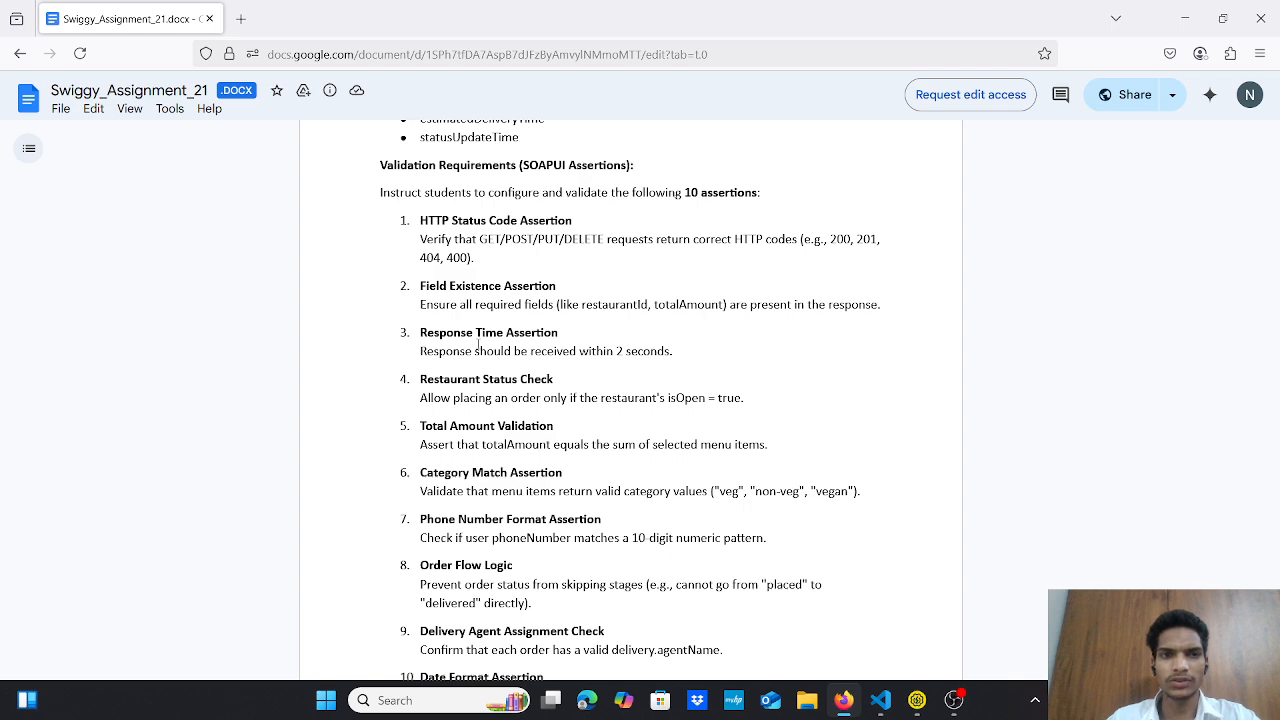
{"action": "scroll", "coordinate": [478, 344], "scroll_direction": "down", "scroll_amount": 1}
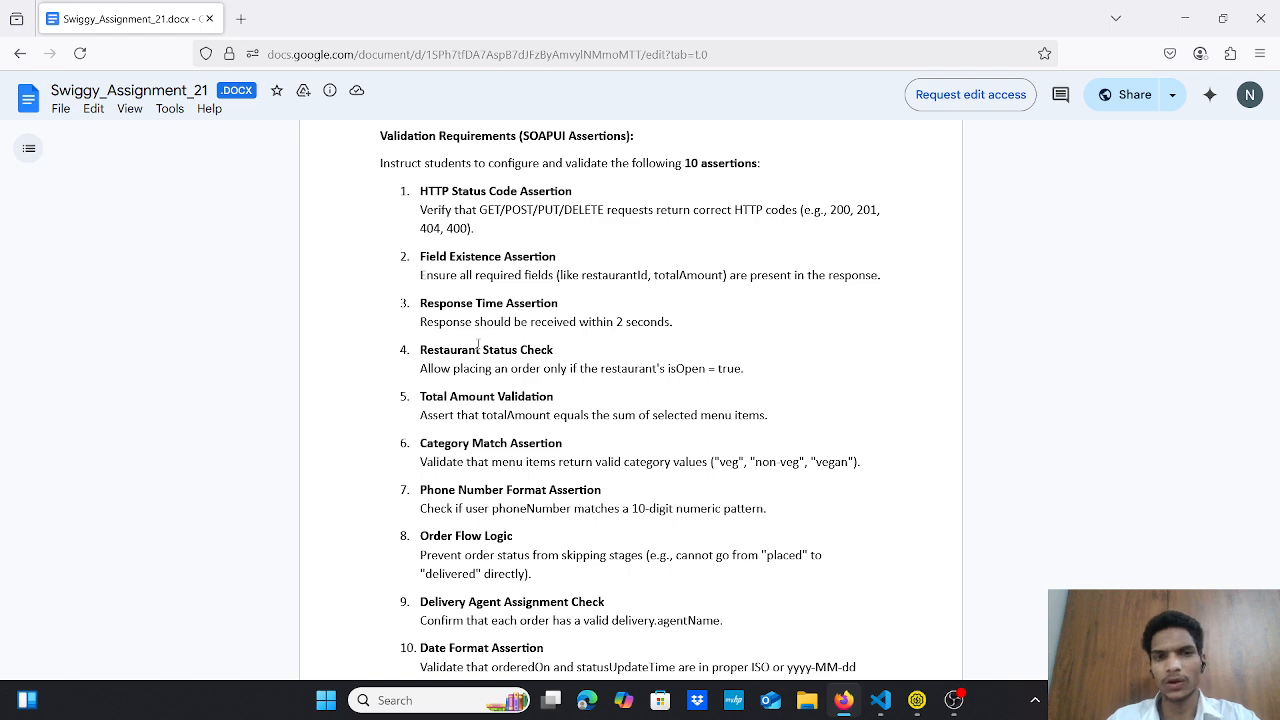
{"action": "scroll", "coordinate": [478, 344], "scroll_direction": "down", "scroll_amount": 1}
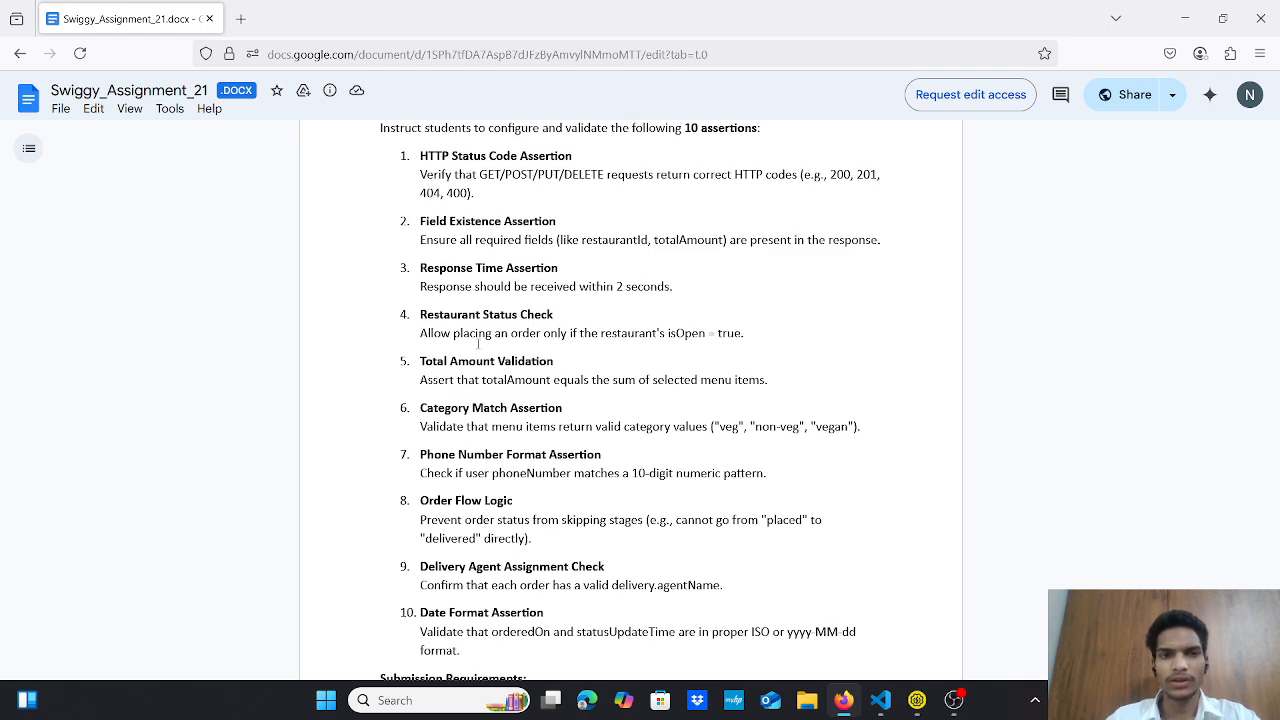
{"action": "scroll", "coordinate": [478, 344], "scroll_direction": "down", "scroll_amount": 1}
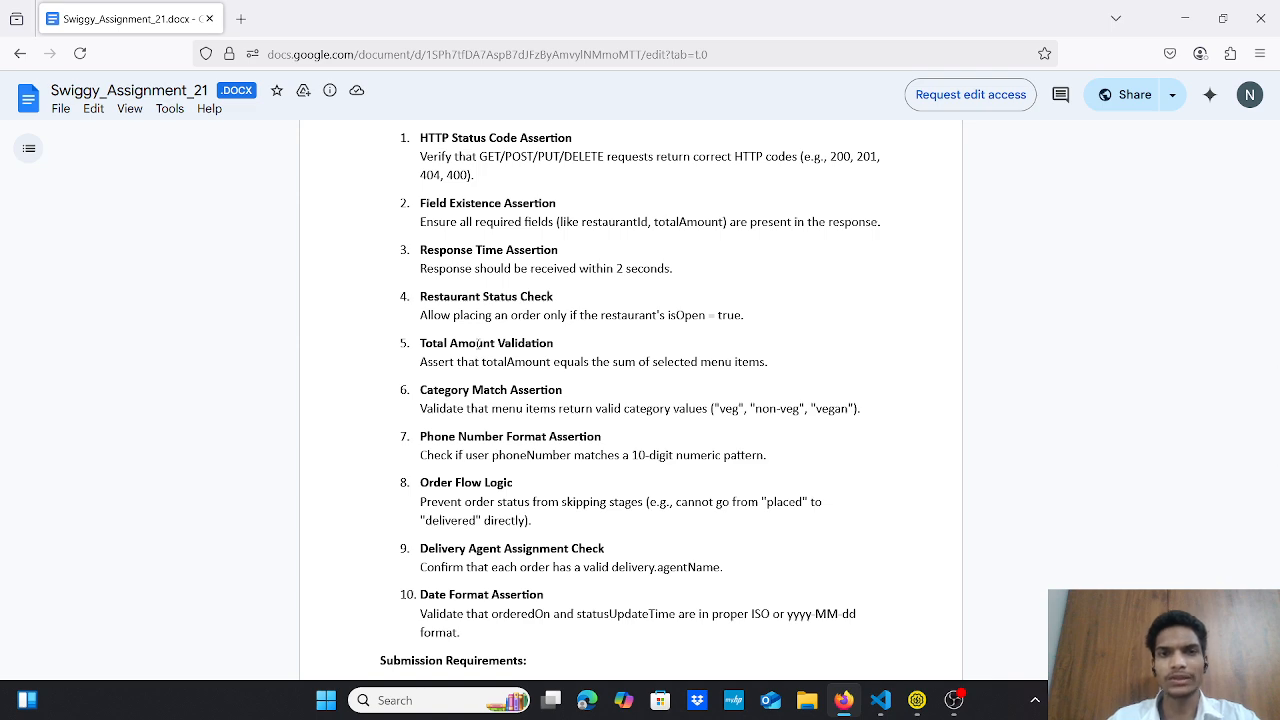
{"action": "scroll", "coordinate": [478, 344], "scroll_direction": "down", "scroll_amount": 2}
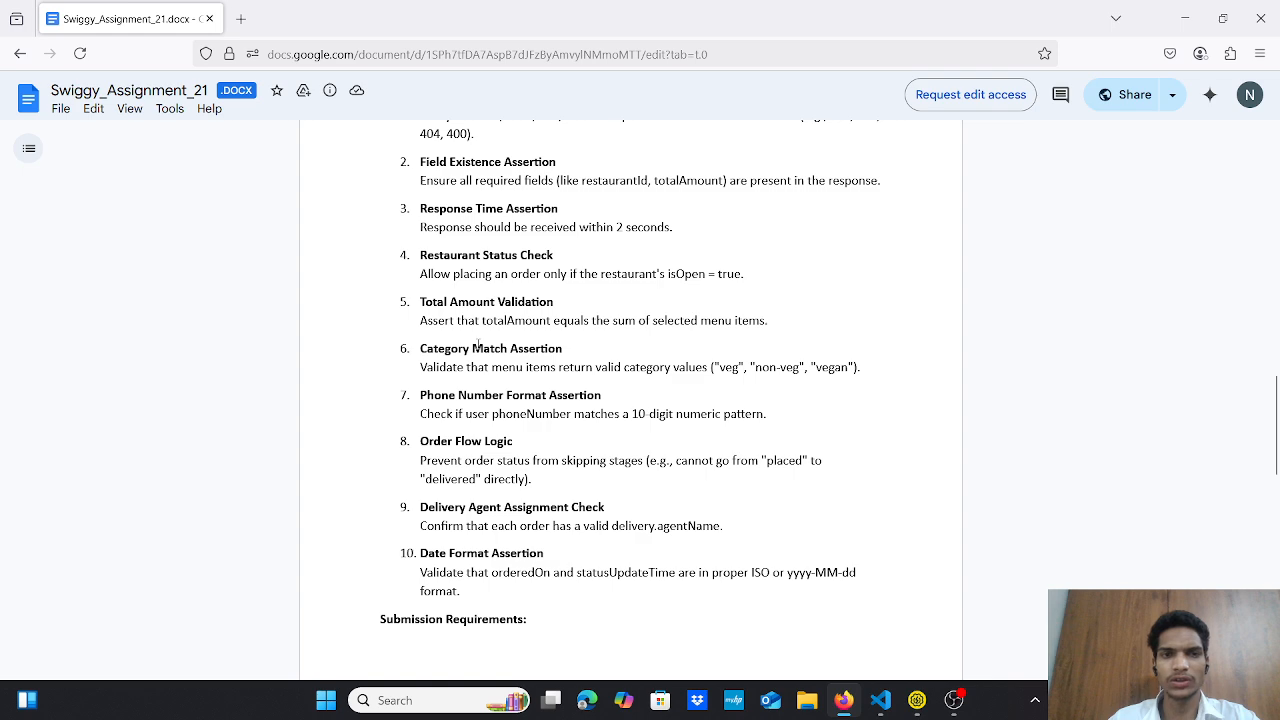
{"action": "scroll", "coordinate": [478, 344], "scroll_direction": "down", "scroll_amount": 3}
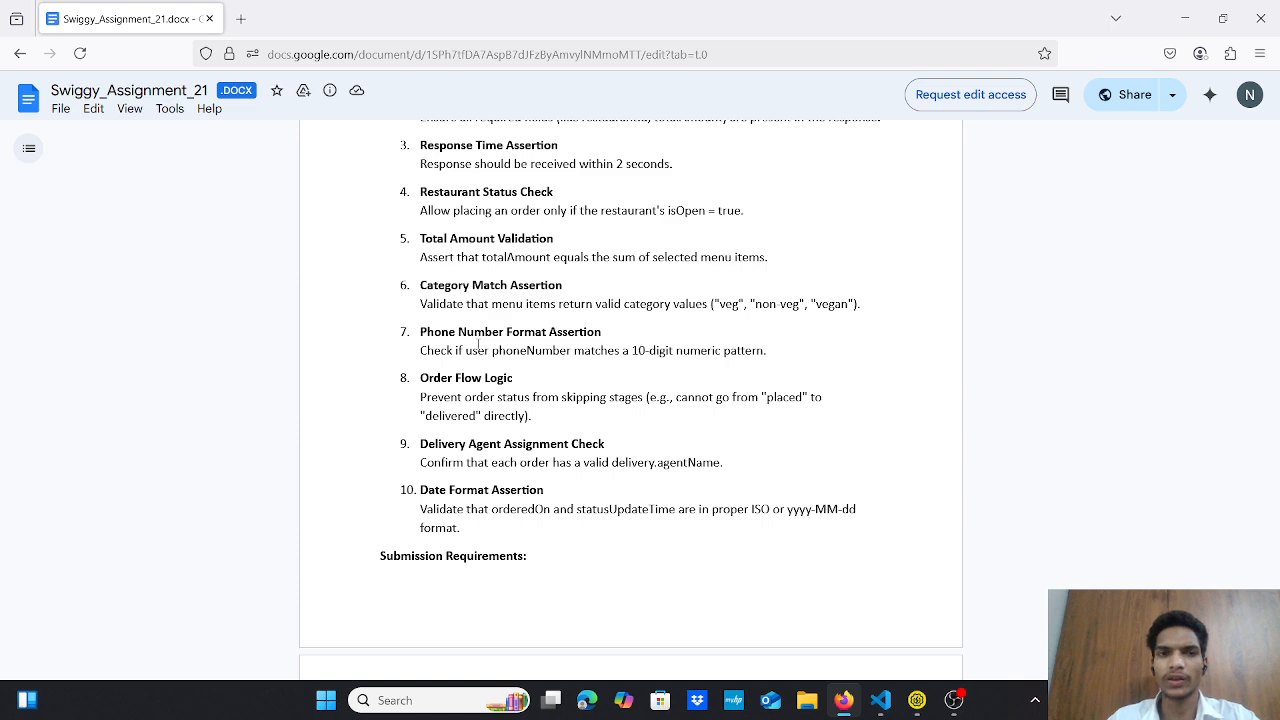
{"action": "scroll", "coordinate": [478, 344], "scroll_direction": "down", "scroll_amount": 2}
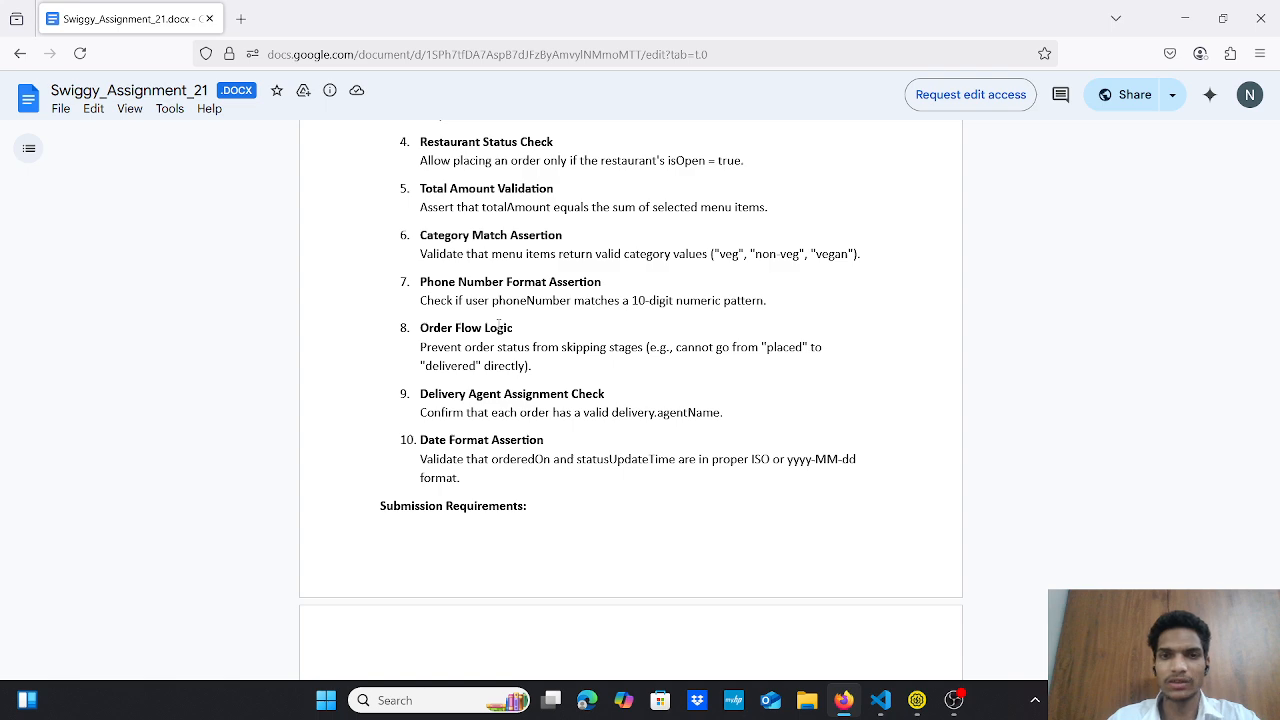
{"action": "scroll", "coordinate": [498, 320], "scroll_direction": "down", "scroll_amount": 1}
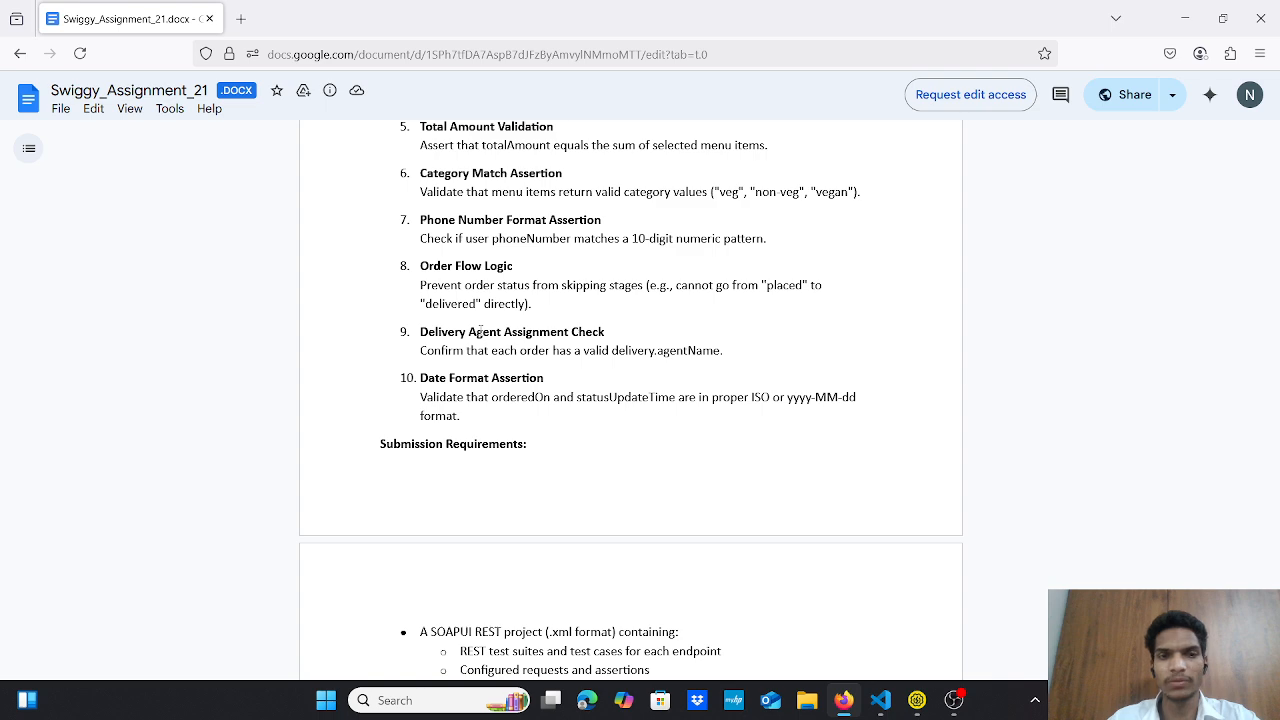
{"action": "scroll", "coordinate": [480, 332], "scroll_direction": "down", "scroll_amount": 2}
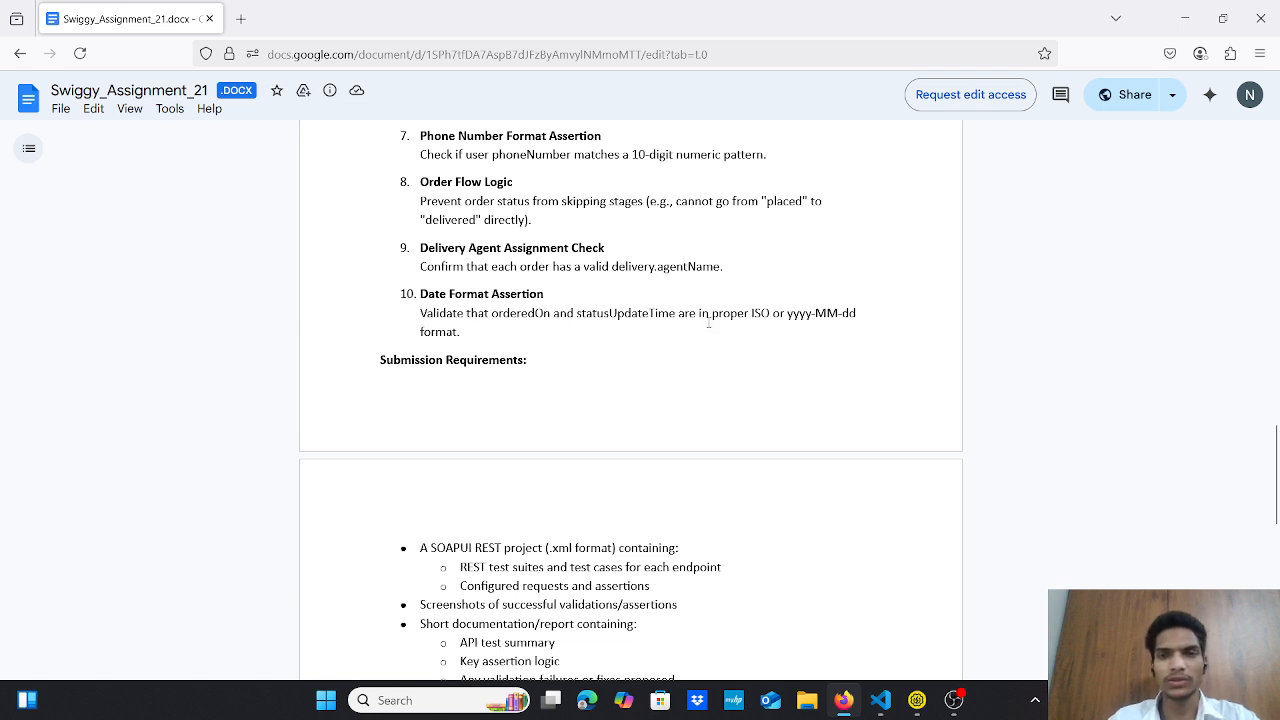
{"action": "left_click_drag", "start_coordinate": [787, 313], "coordinate": [861, 313]}
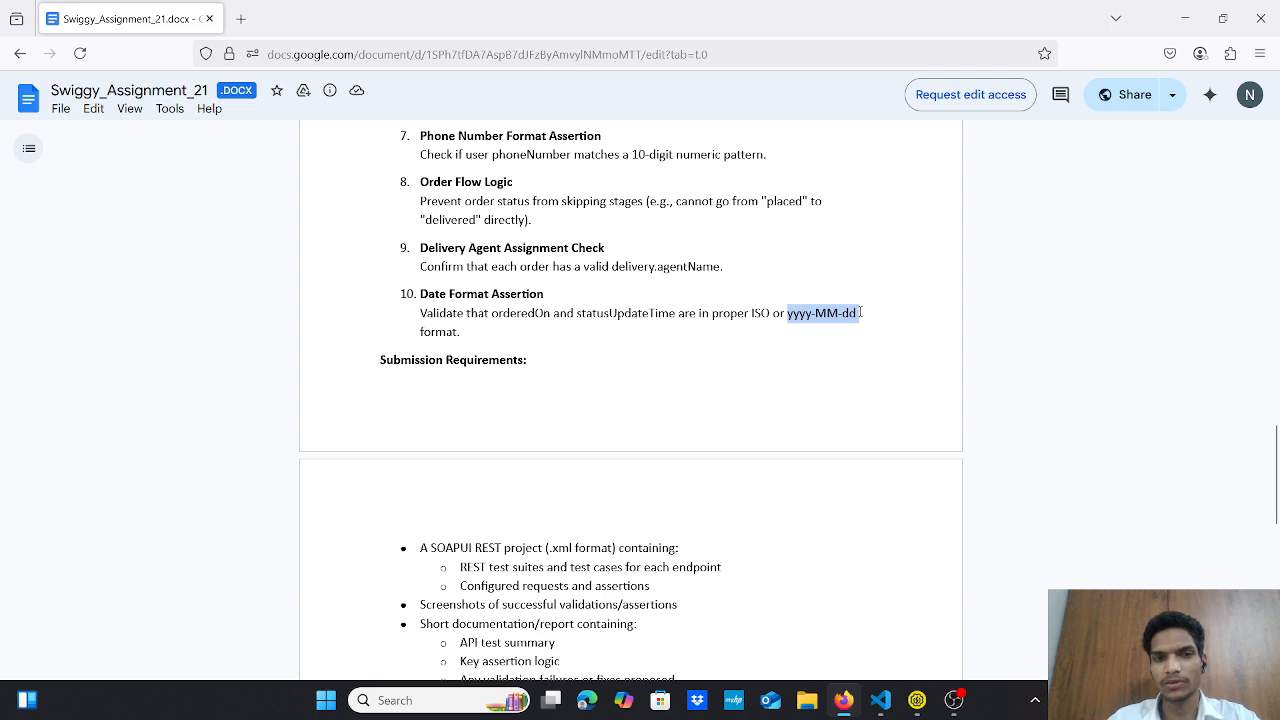
{"action": "scroll", "coordinate": [860, 312], "scroll_direction": "up", "scroll_amount": 3}
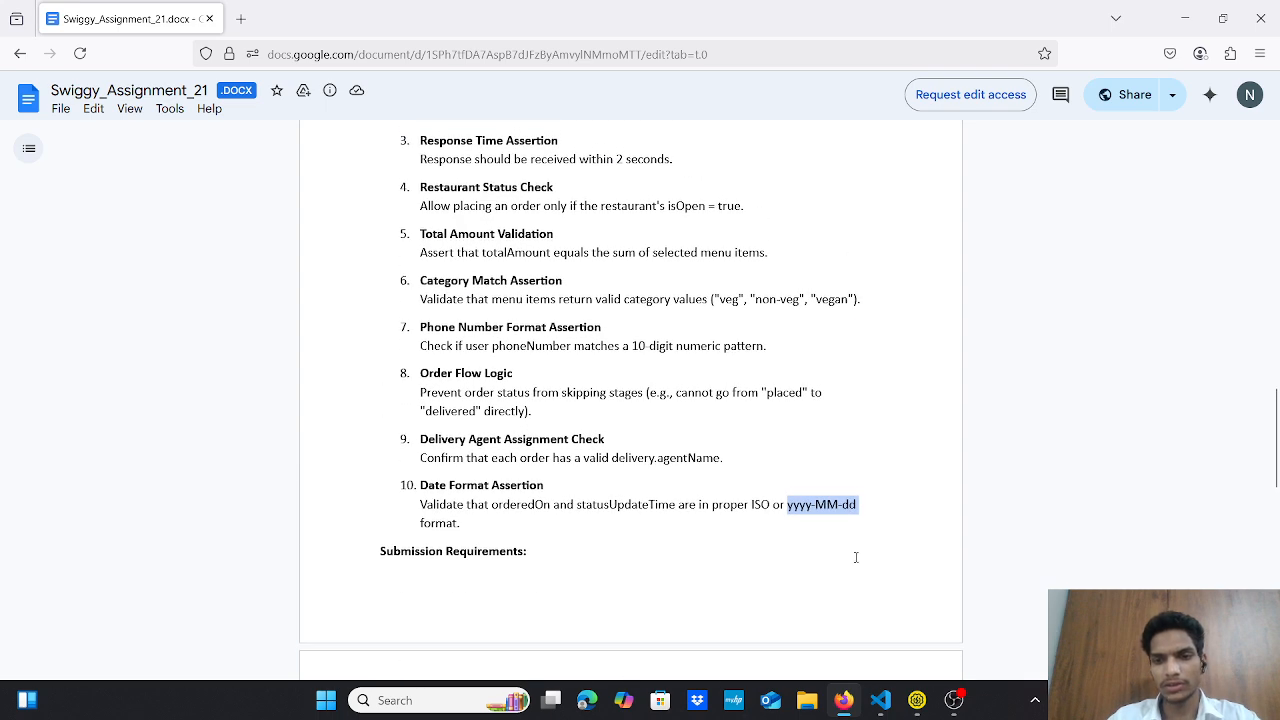
- Switch to VS Code and review the restaurants array in SwiggyApi.json from the start, highlighting its key and first entries
{"action": "left_click", "coordinate": [880, 700]}
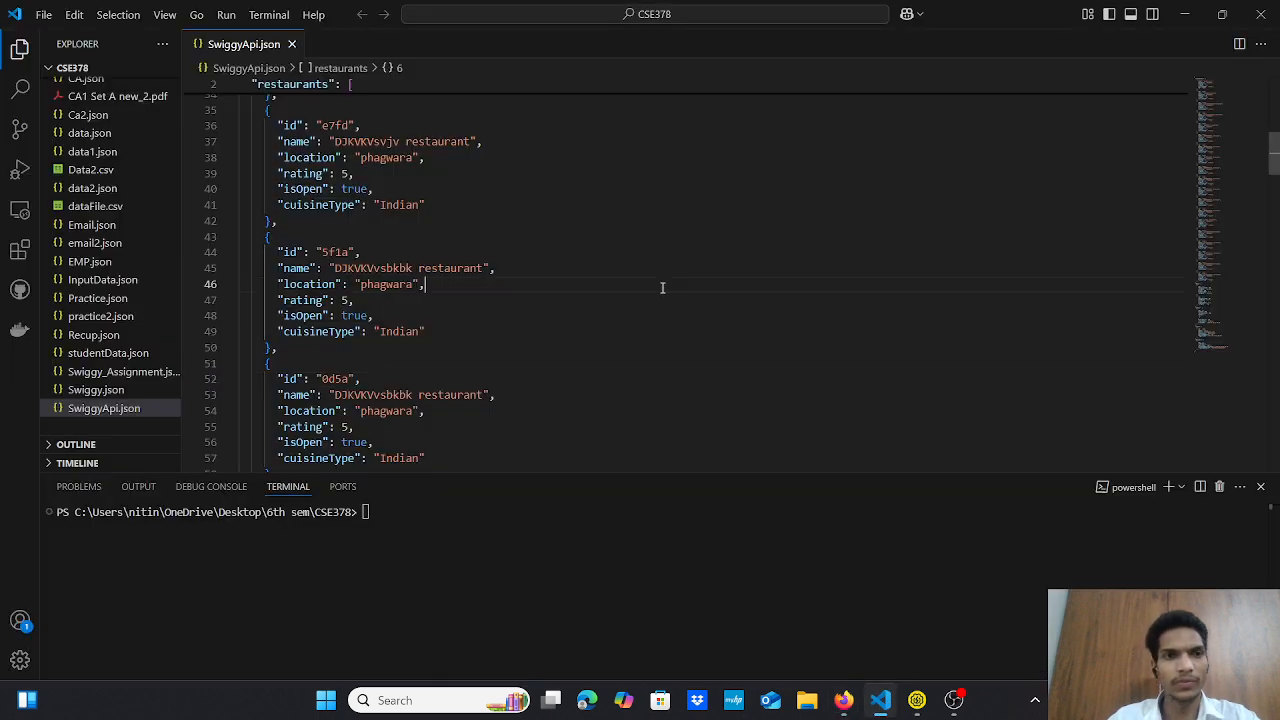
{"action": "scroll", "coordinate": [662, 288], "scroll_direction": "up", "scroll_amount": 10}
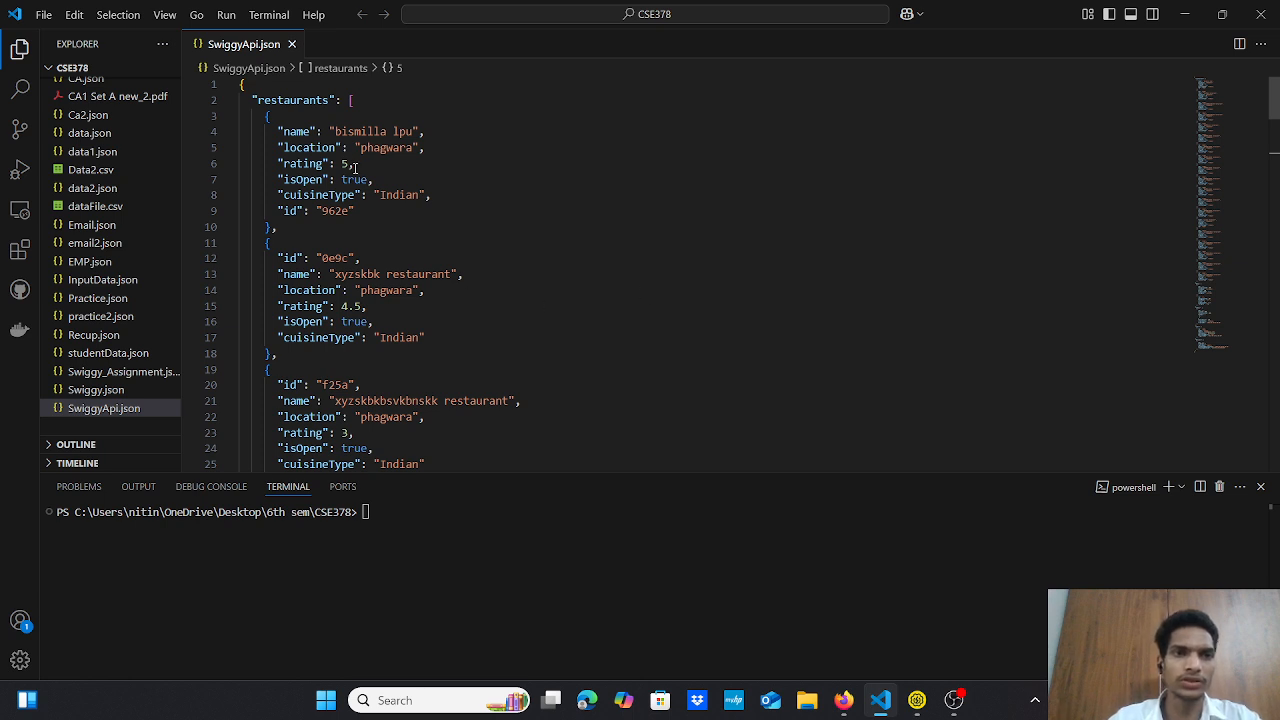
{"action": "left_click", "coordinate": [252, 99]}
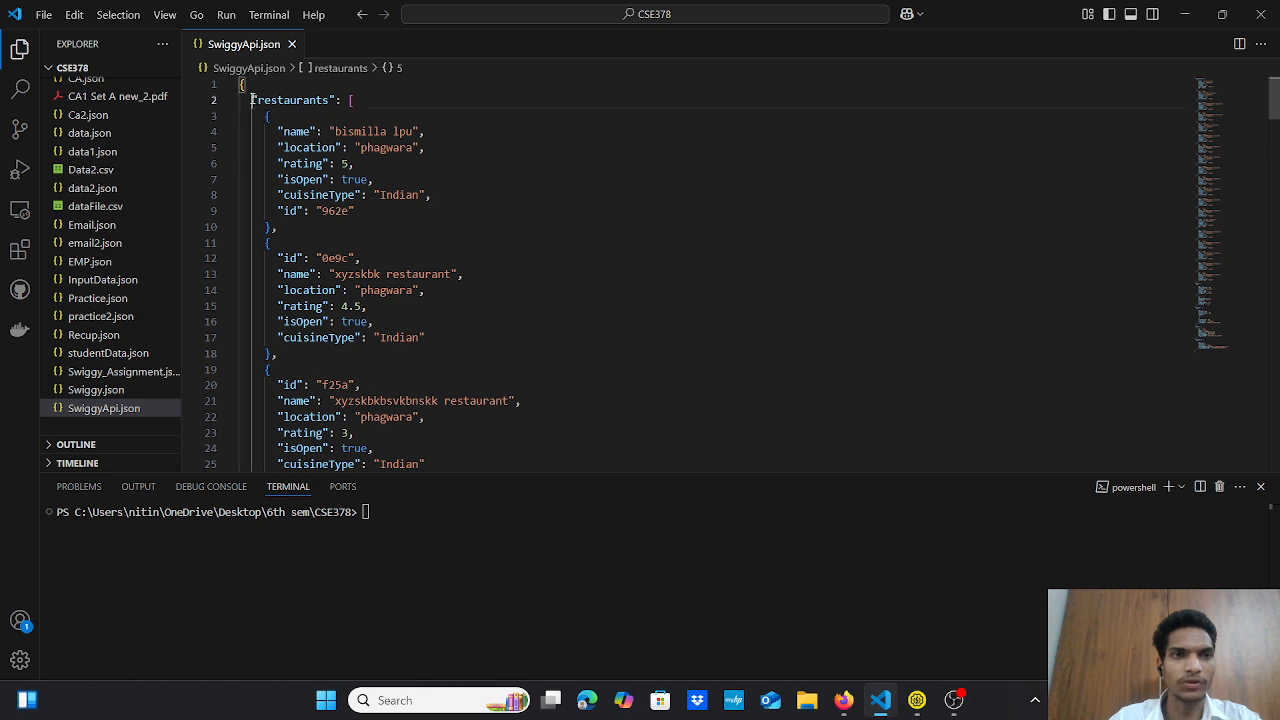
{"action": "left_click_drag", "start_coordinate": [252, 99], "coordinate": [342, 100]}
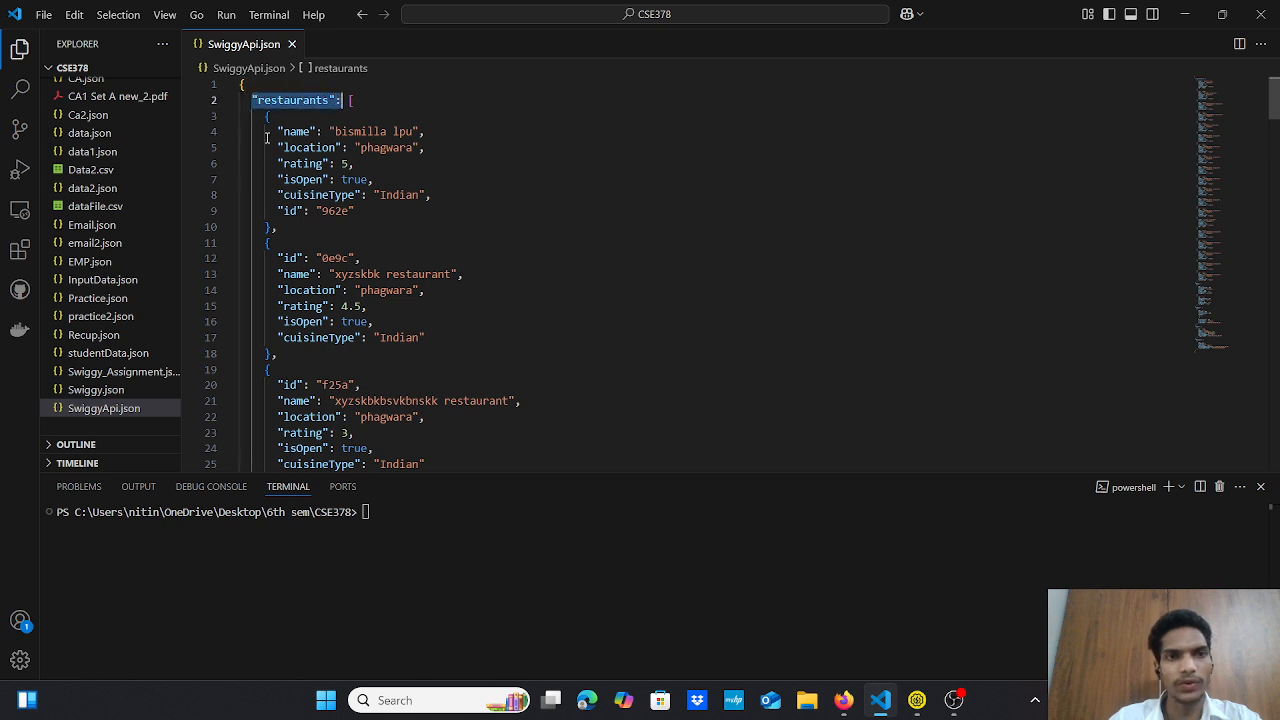
{"action": "left_click_drag", "start_coordinate": [265, 117], "coordinate": [322, 448]}
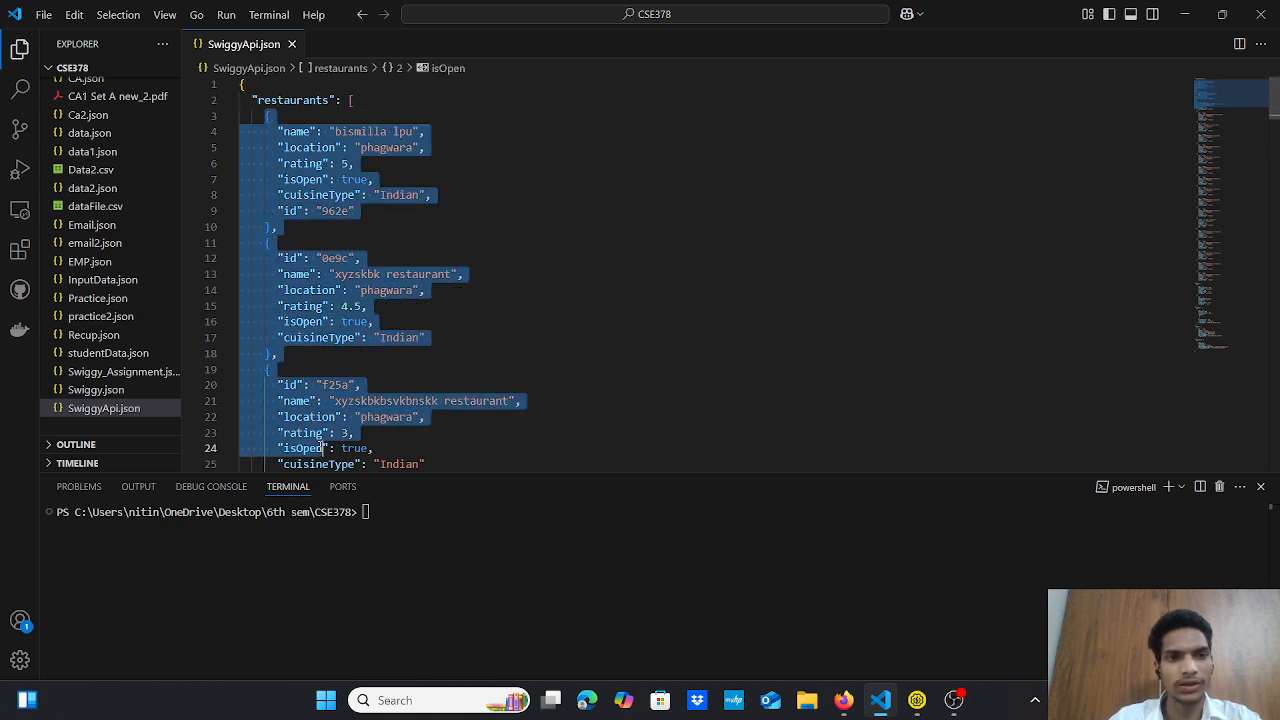
{"action": "scroll", "coordinate": [321, 447], "scroll_direction": "down", "scroll_amount": 15}
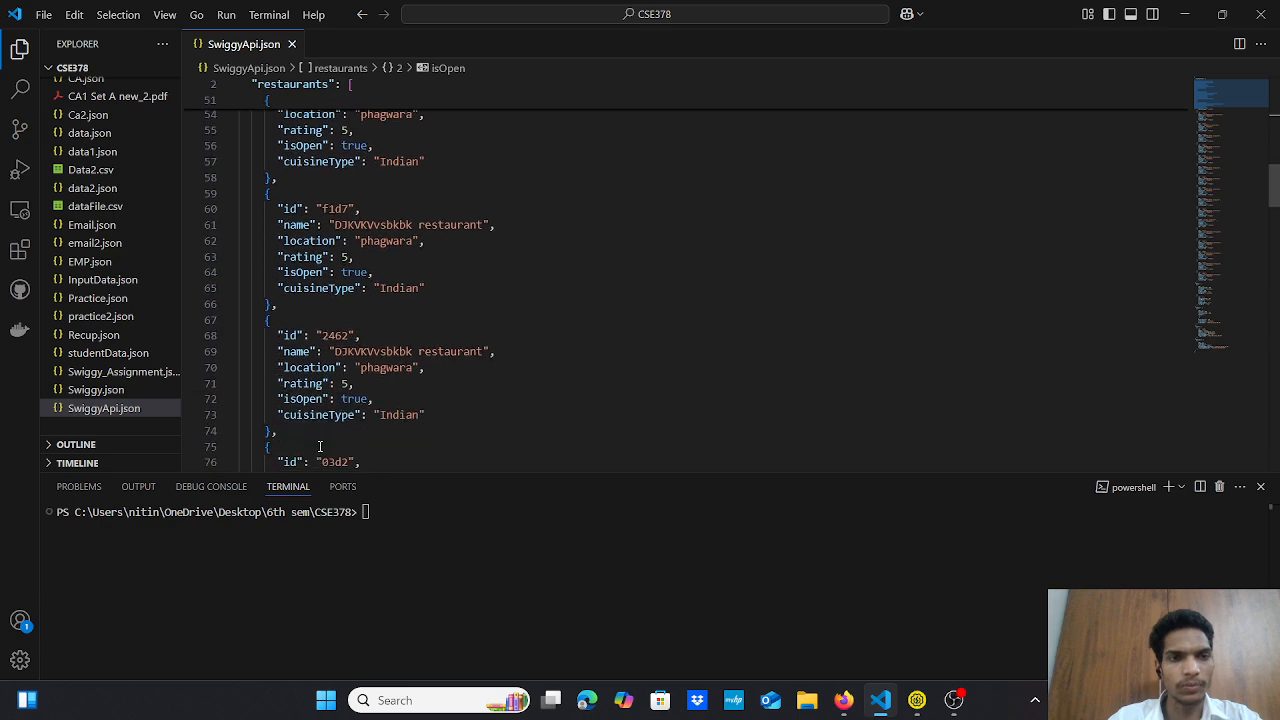
- Review the menu, orders, users and delivery arrays in the rest of SwiggyApi.json
{"action": "scroll", "coordinate": [320, 446], "scroll_direction": "down", "scroll_amount": 20}
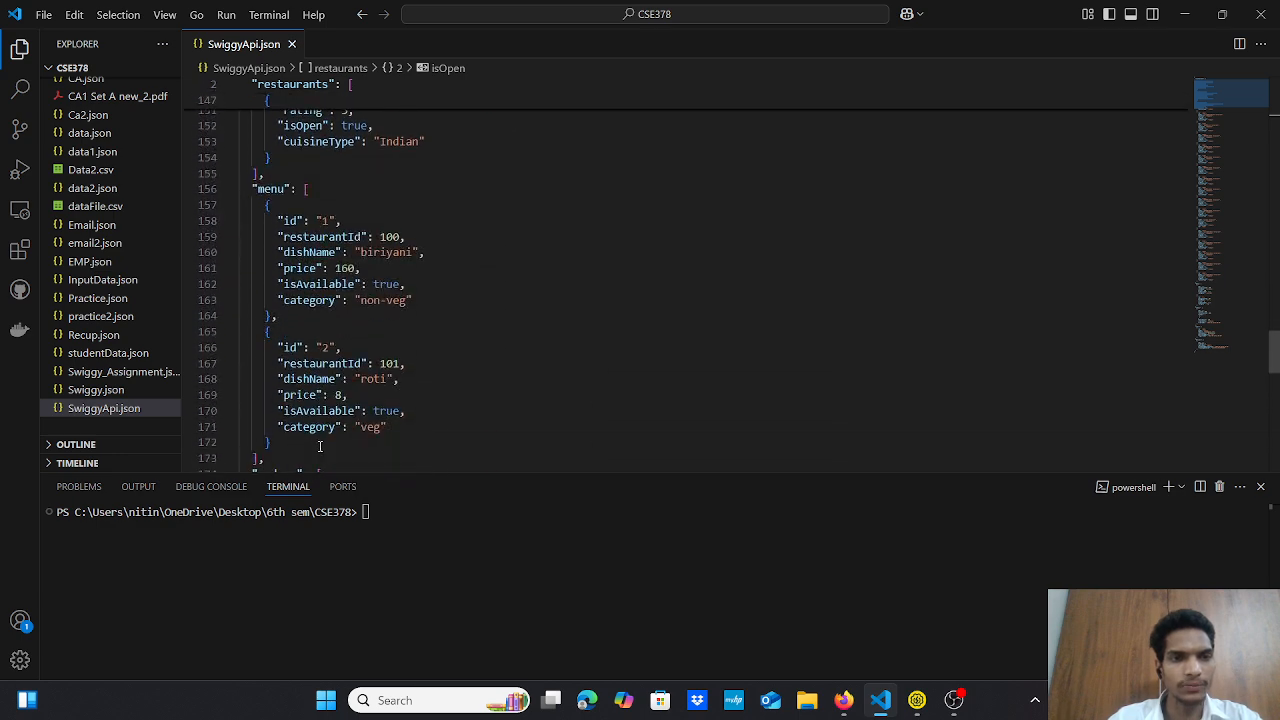
{"action": "scroll", "coordinate": [320, 446], "scroll_direction": "down", "scroll_amount": 1}
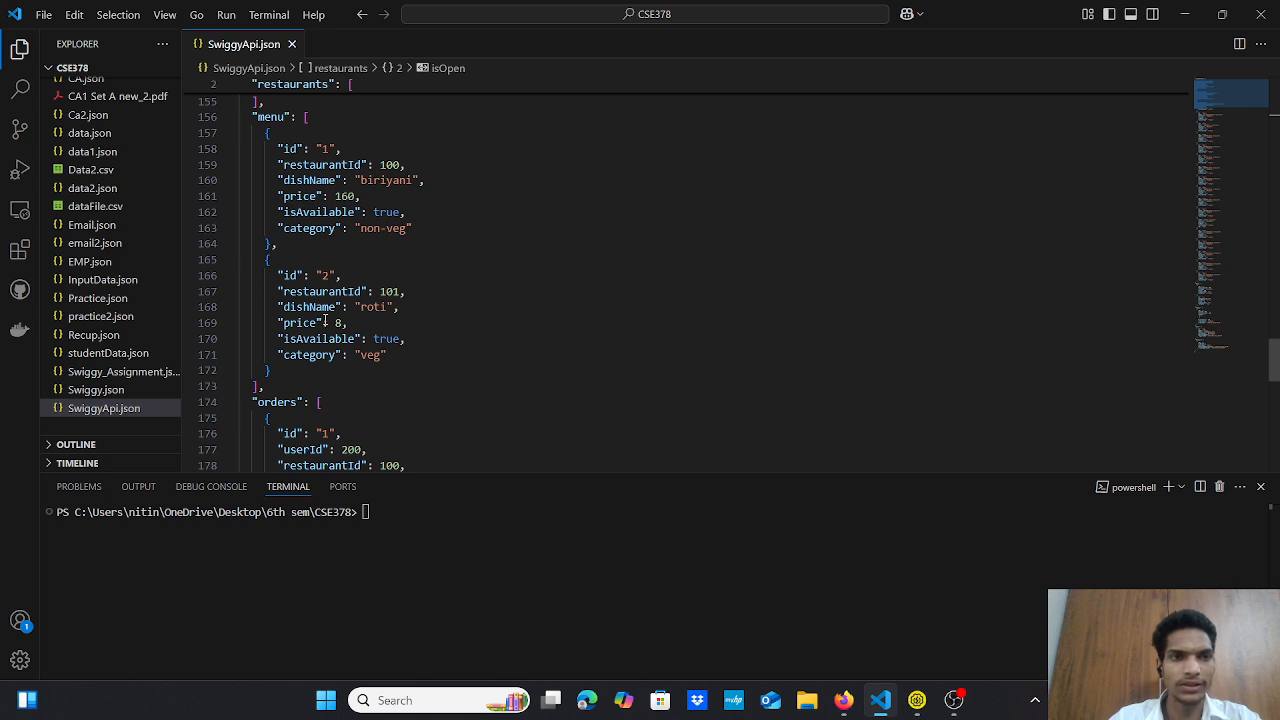
{"action": "scroll", "coordinate": [325, 368], "scroll_direction": "down", "scroll_amount": 1}
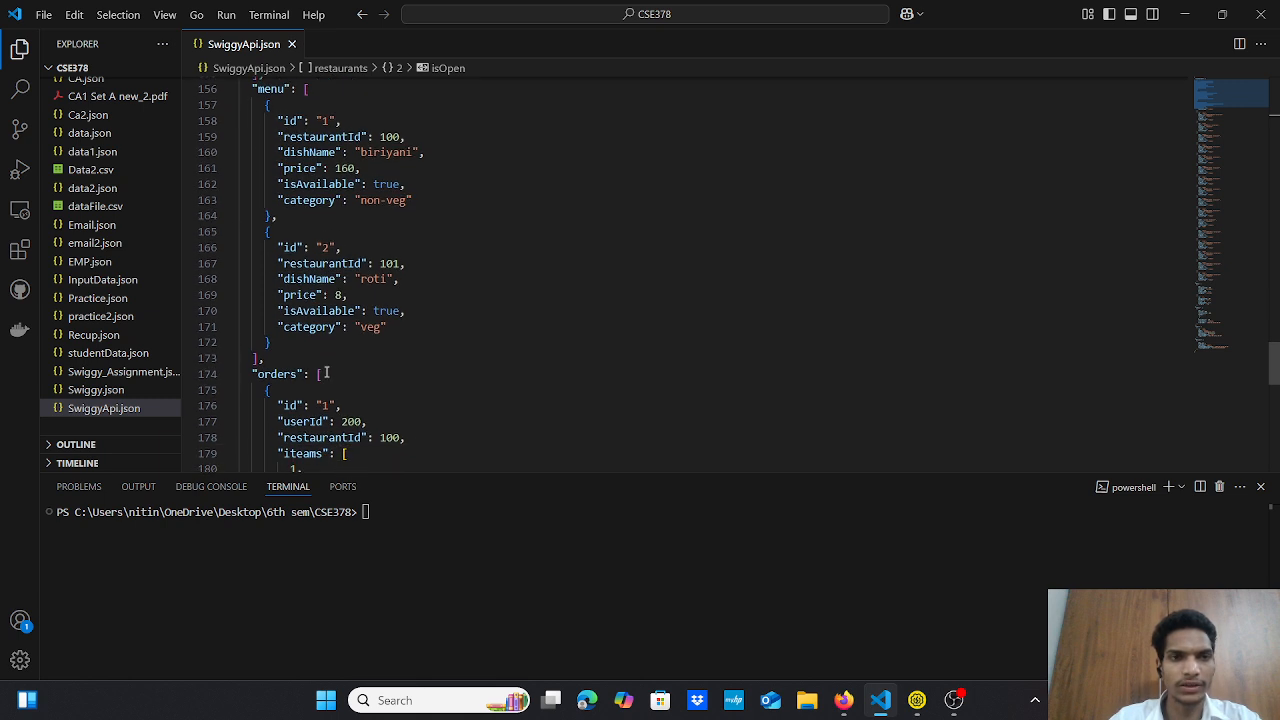
{"action": "scroll", "coordinate": [326, 372], "scroll_direction": "down", "scroll_amount": 3}
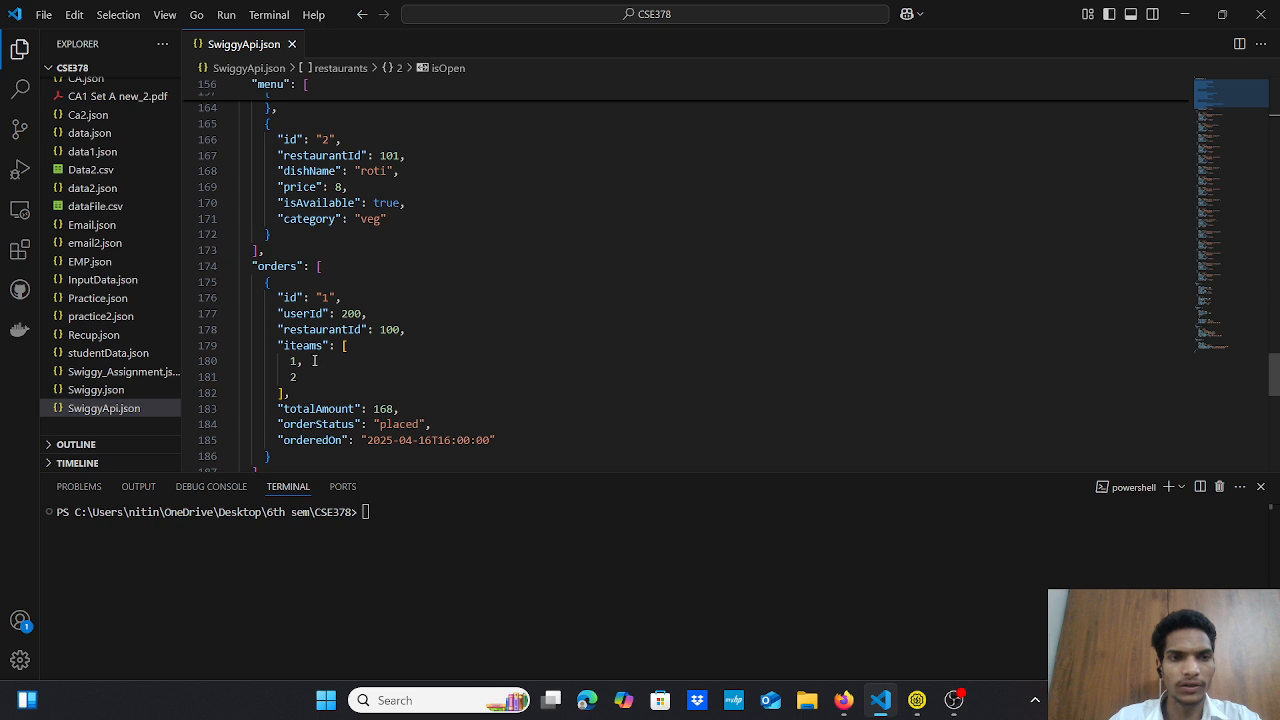
{"action": "scroll", "coordinate": [314, 360], "scroll_direction": "down", "scroll_amount": 2}
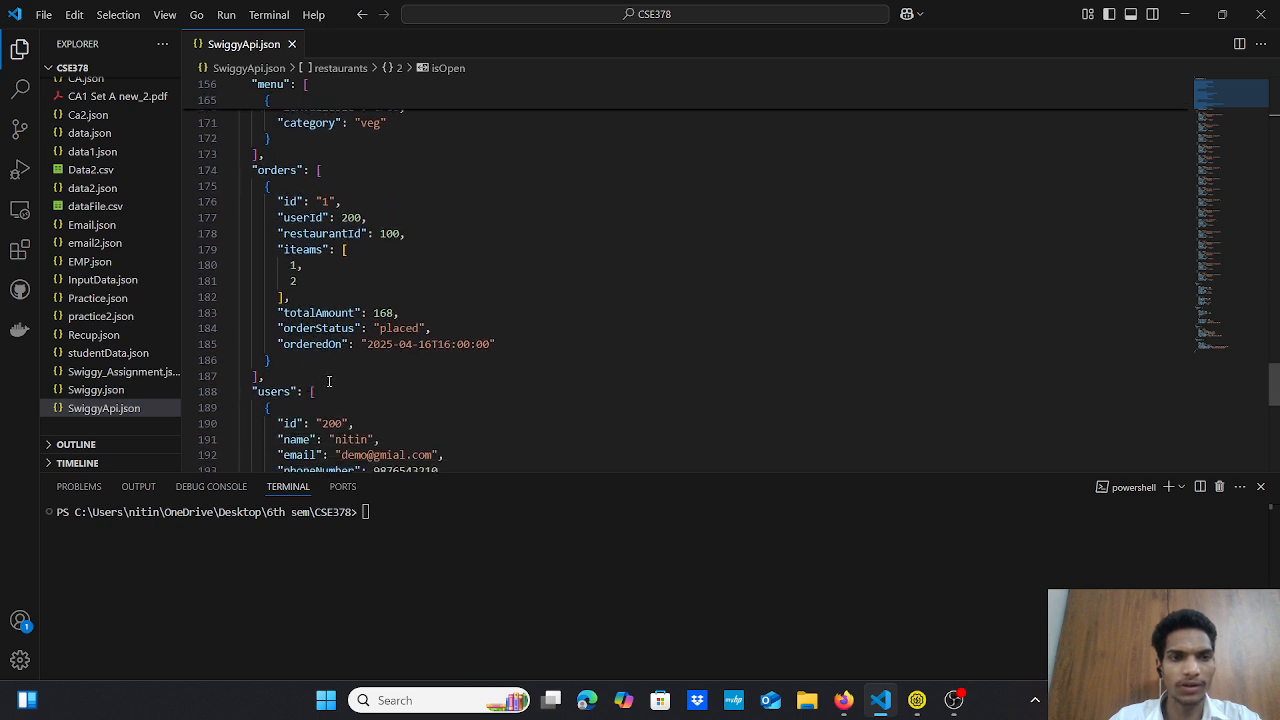
{"action": "scroll", "coordinate": [366, 345], "scroll_direction": "down", "scroll_amount": 3}
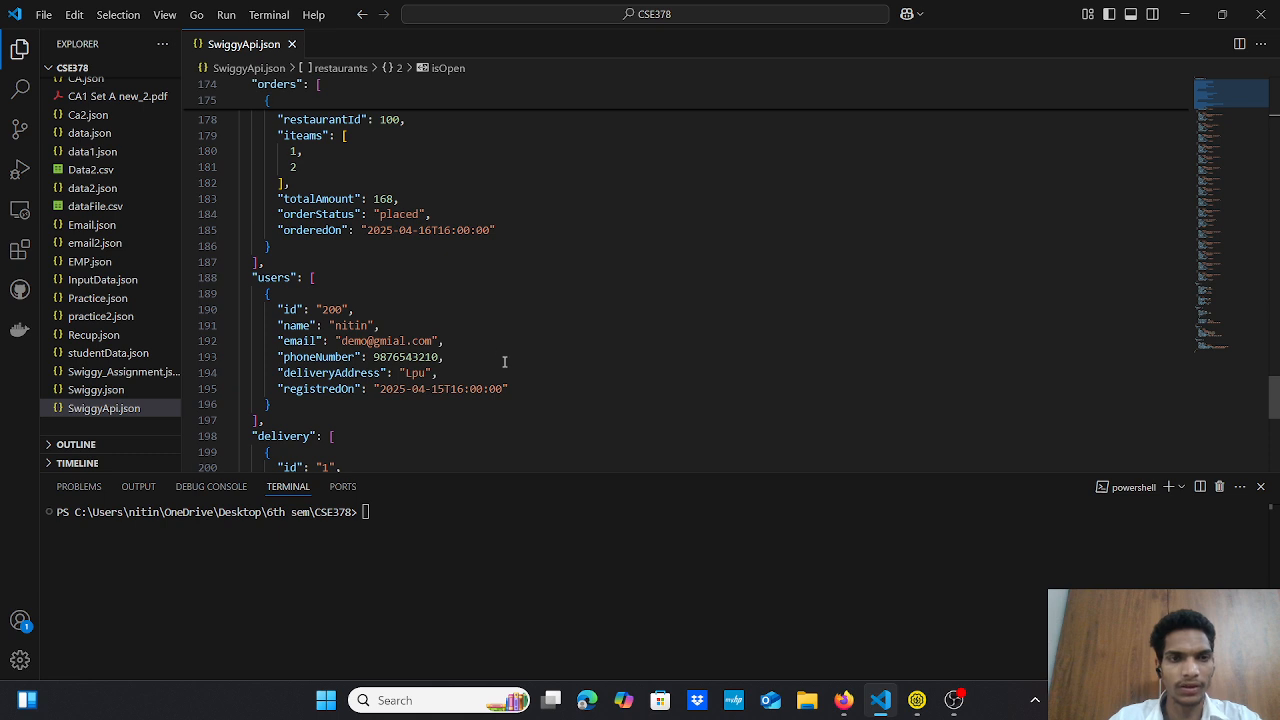
{"action": "scroll", "coordinate": [504, 361], "scroll_direction": "down", "scroll_amount": 3}
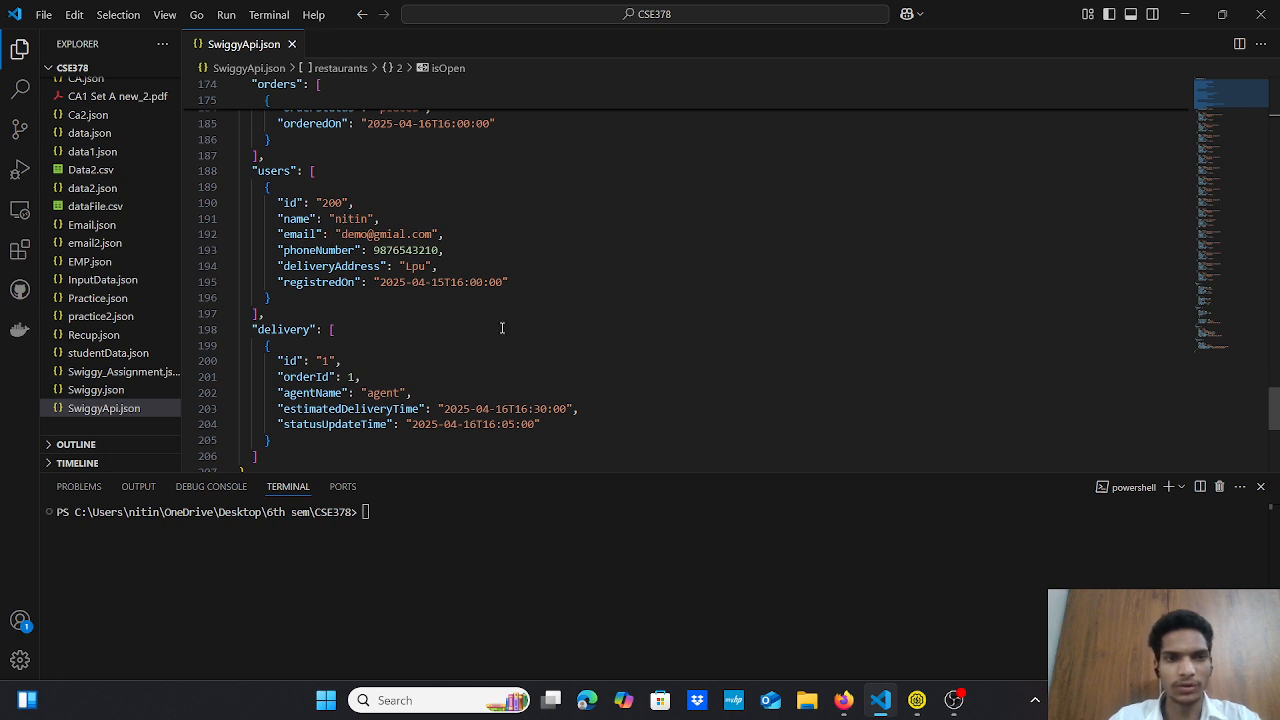
{"action": "scroll", "coordinate": [502, 330], "scroll_direction": "down", "scroll_amount": 2}
{"action": "scroll", "coordinate": [502, 330], "scroll_direction": "down", "scroll_amount": 1}
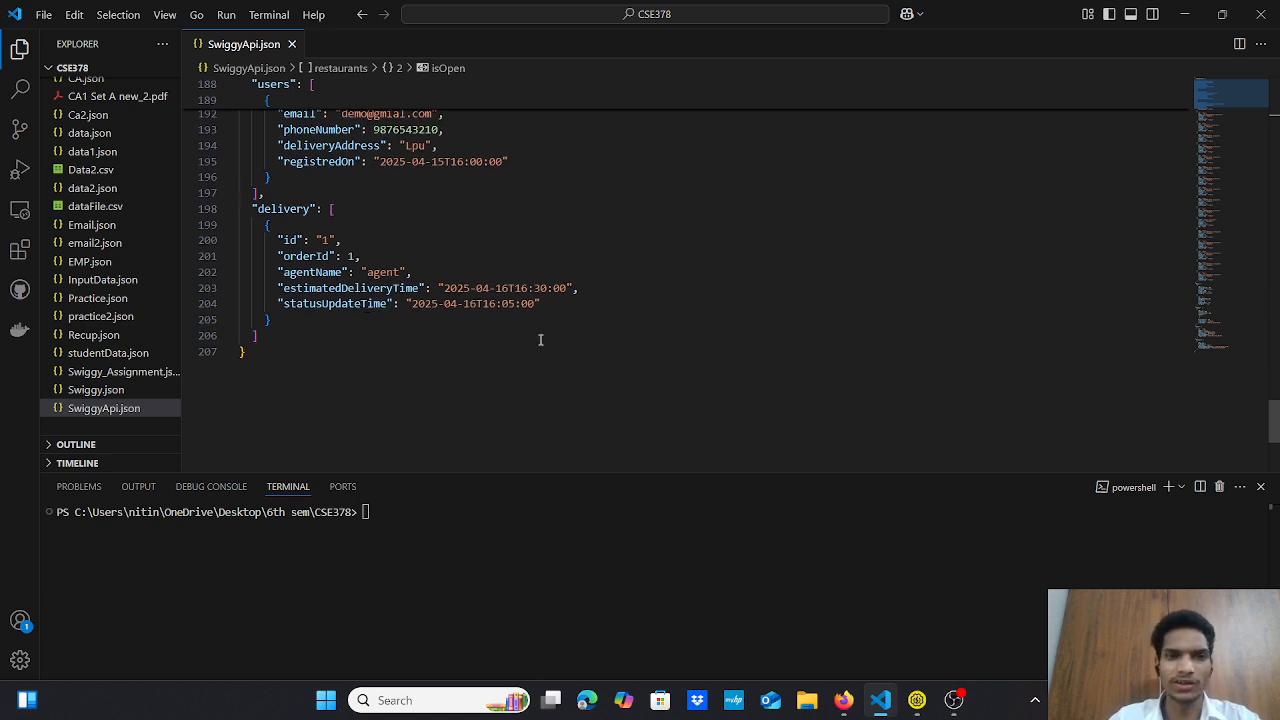
{"action": "scroll", "coordinate": [540, 340], "scroll_direction": "down", "scroll_amount": 6}
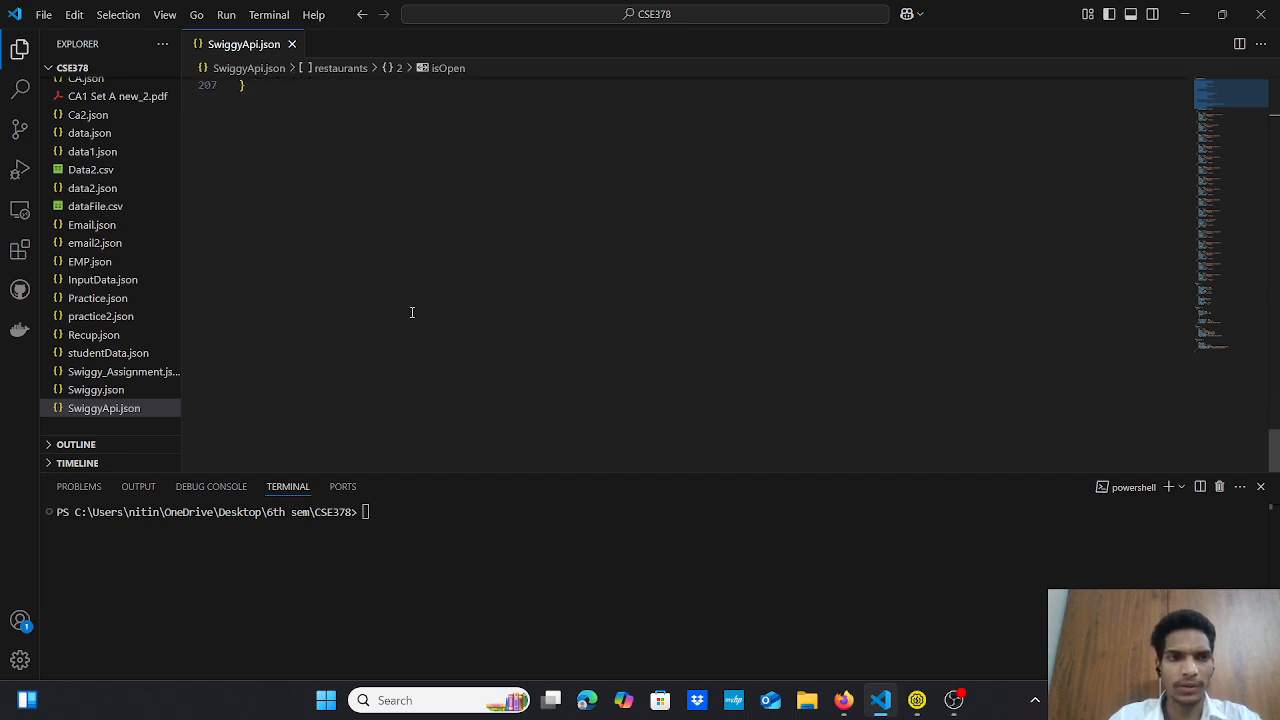
{"action": "scroll", "coordinate": [411, 313], "scroll_direction": "up", "scroll_amount": 8}
{"action": "scroll", "coordinate": [411, 313], "scroll_direction": "up", "scroll_amount": 10}
- Run npx json-server SwiggyApi.json in the terminal and open the served /menu endpoint in the browser
{"action": "left_click", "coordinate": [406, 517]}
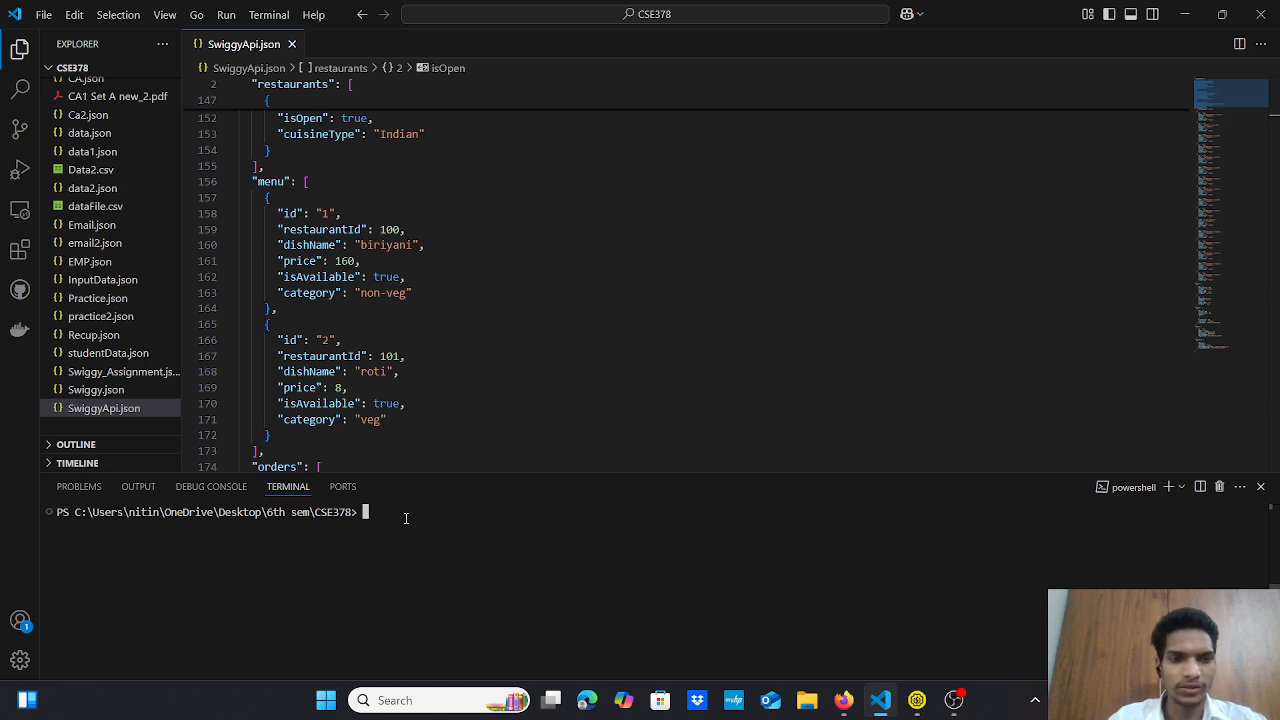
{"action": "type", "text": "np"}
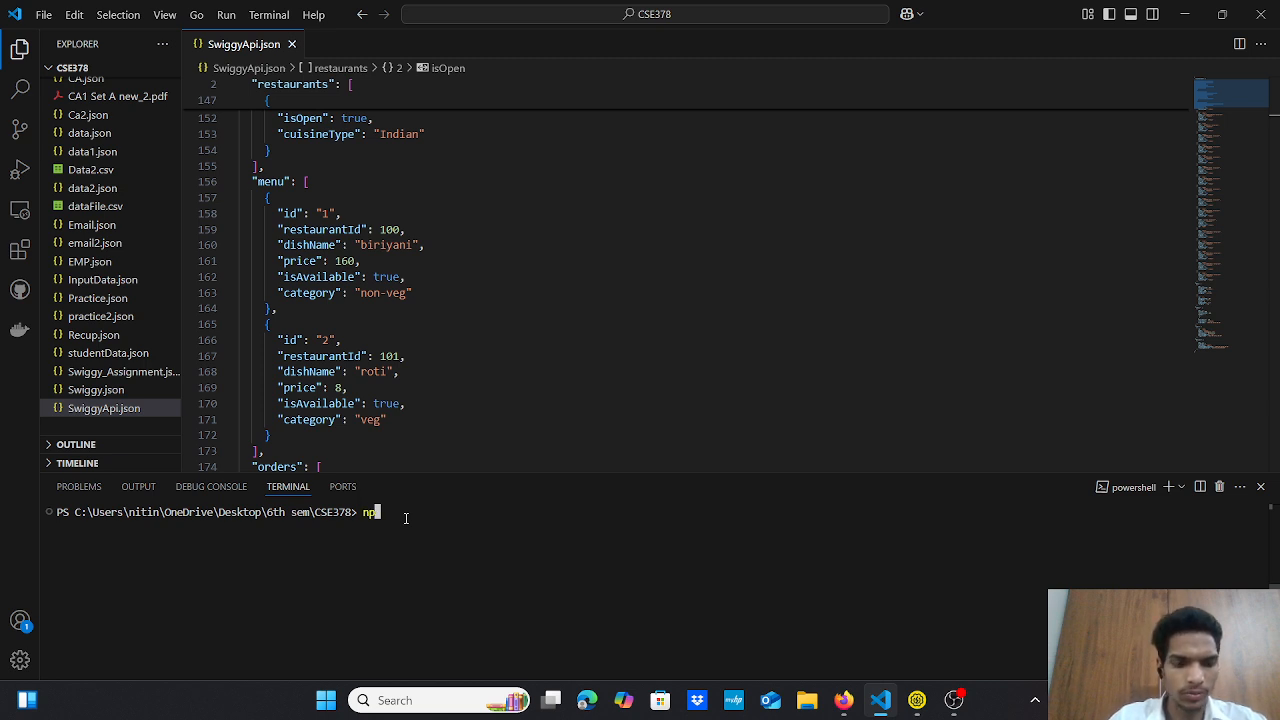
{"action": "type", "text": "x j"}
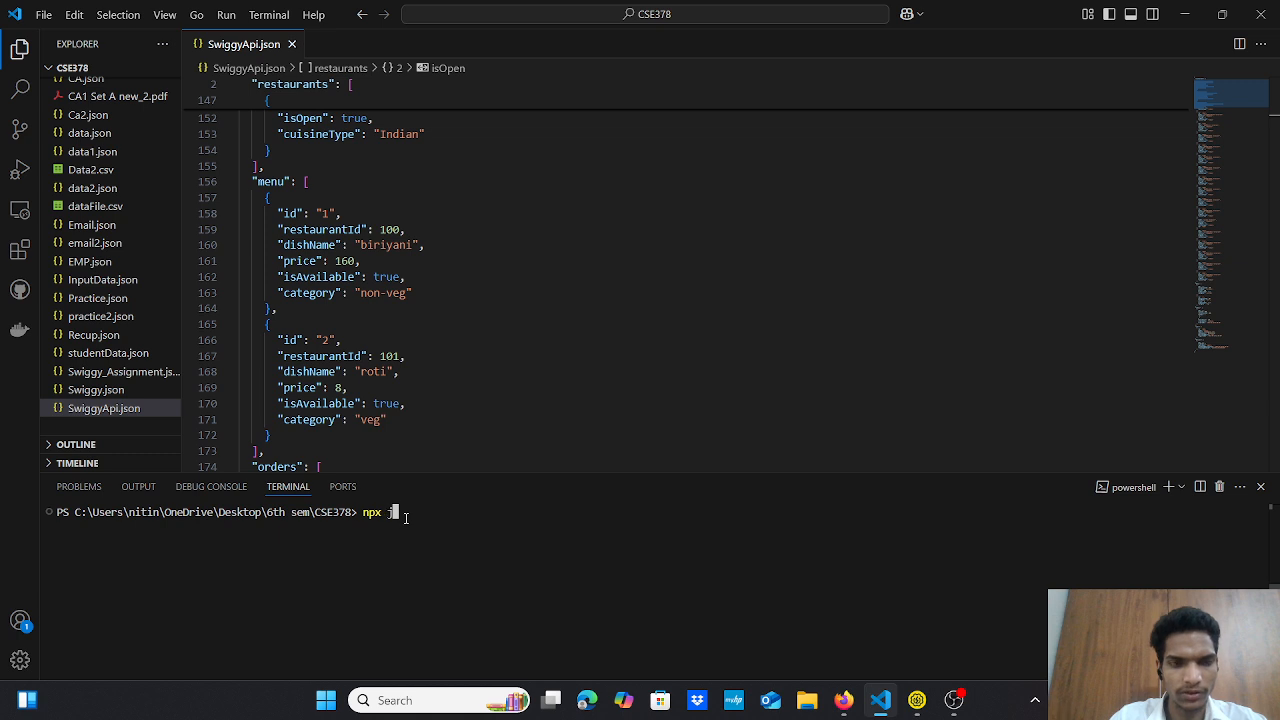
{"action": "type", "text": "son-"}
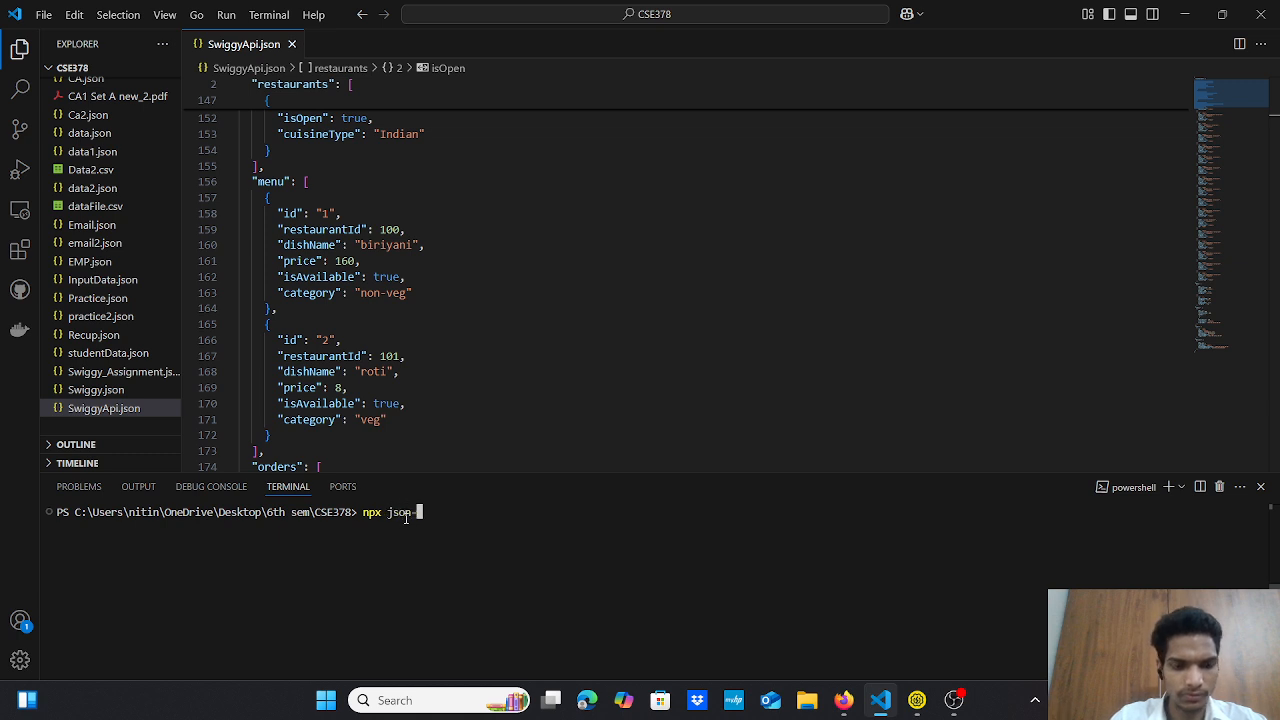
{"action": "type", "text": "server Swiggy"}
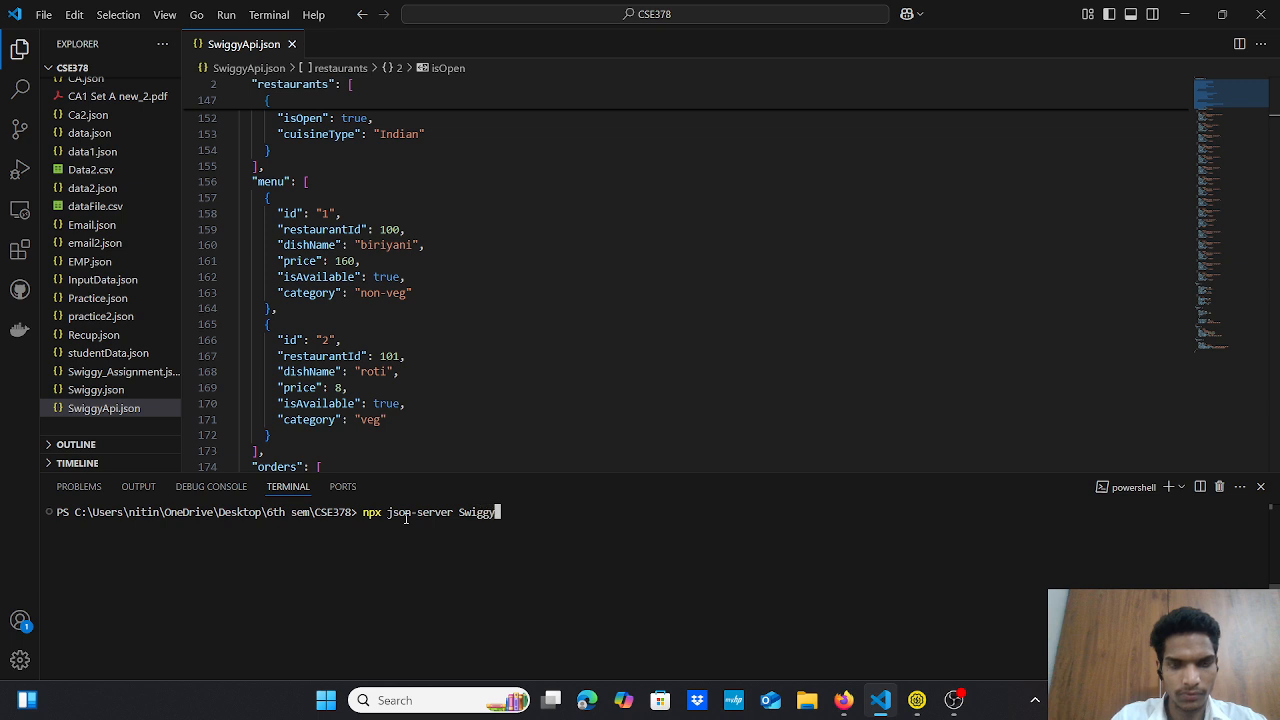
{"action": "type", "text": "Api"}
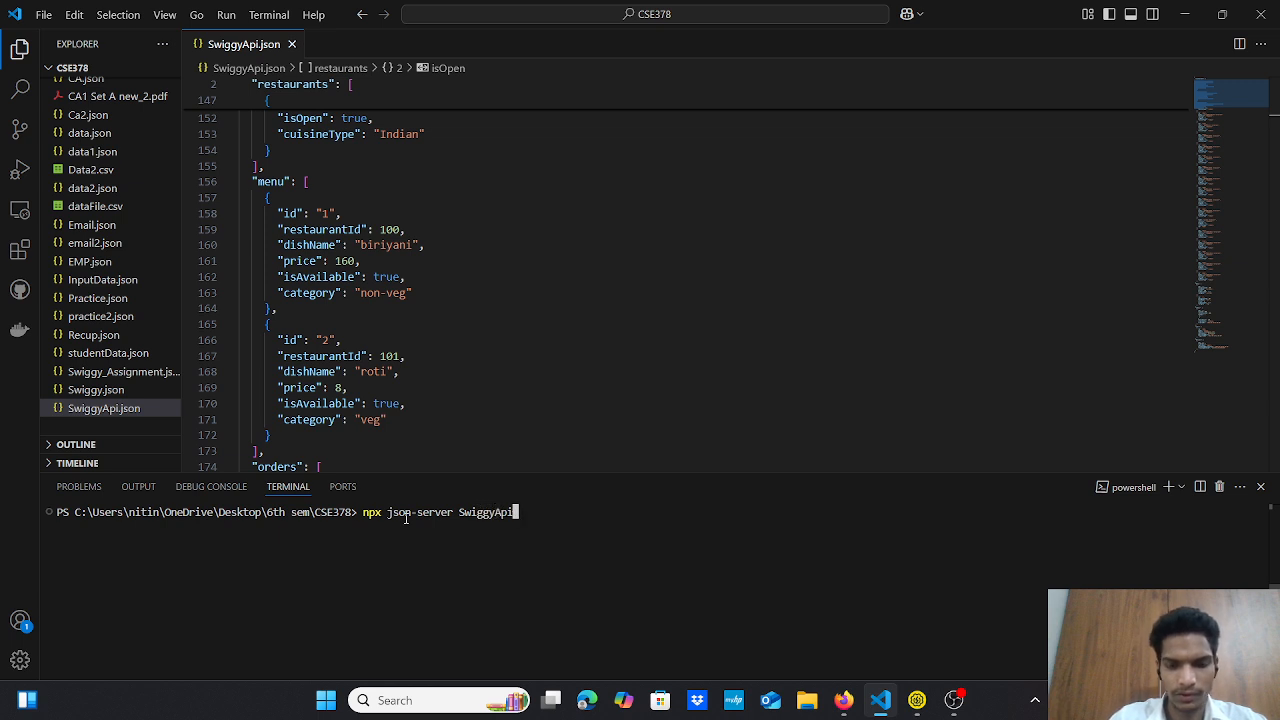
{"action": "type", "text": "."}
{"action": "type", "text": "json"}
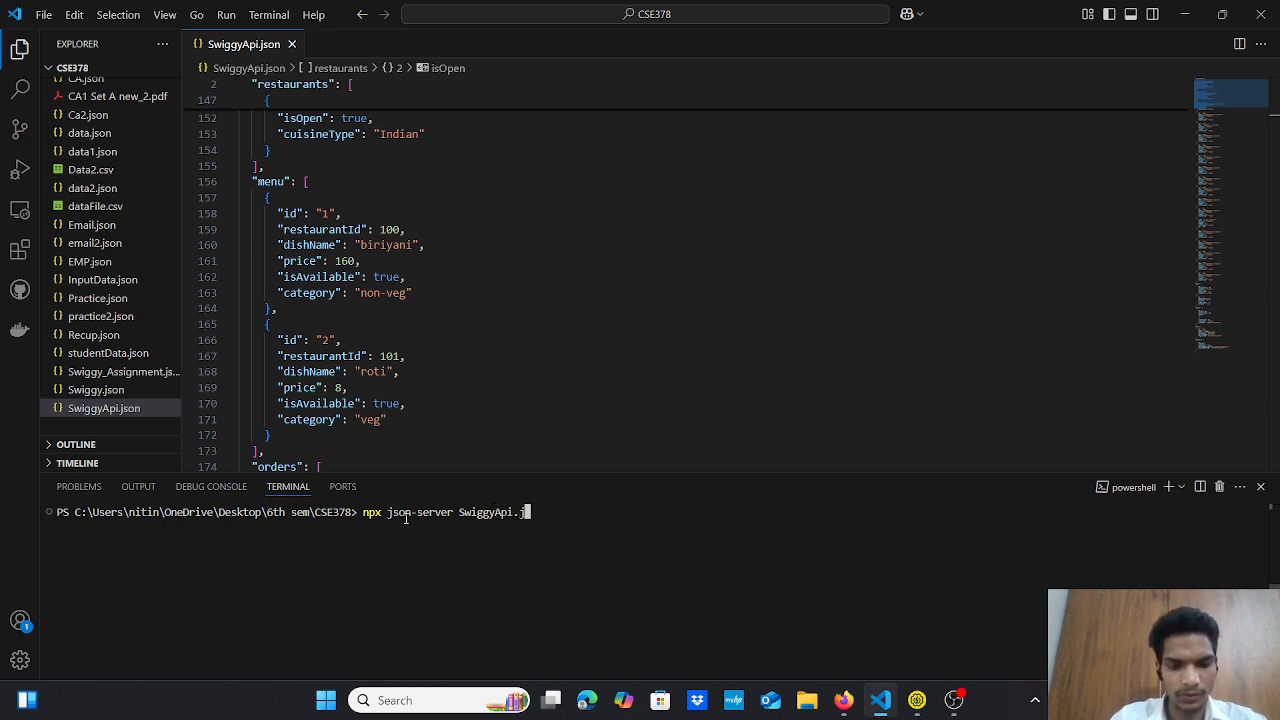
{"action": "key", "text": "Return"}
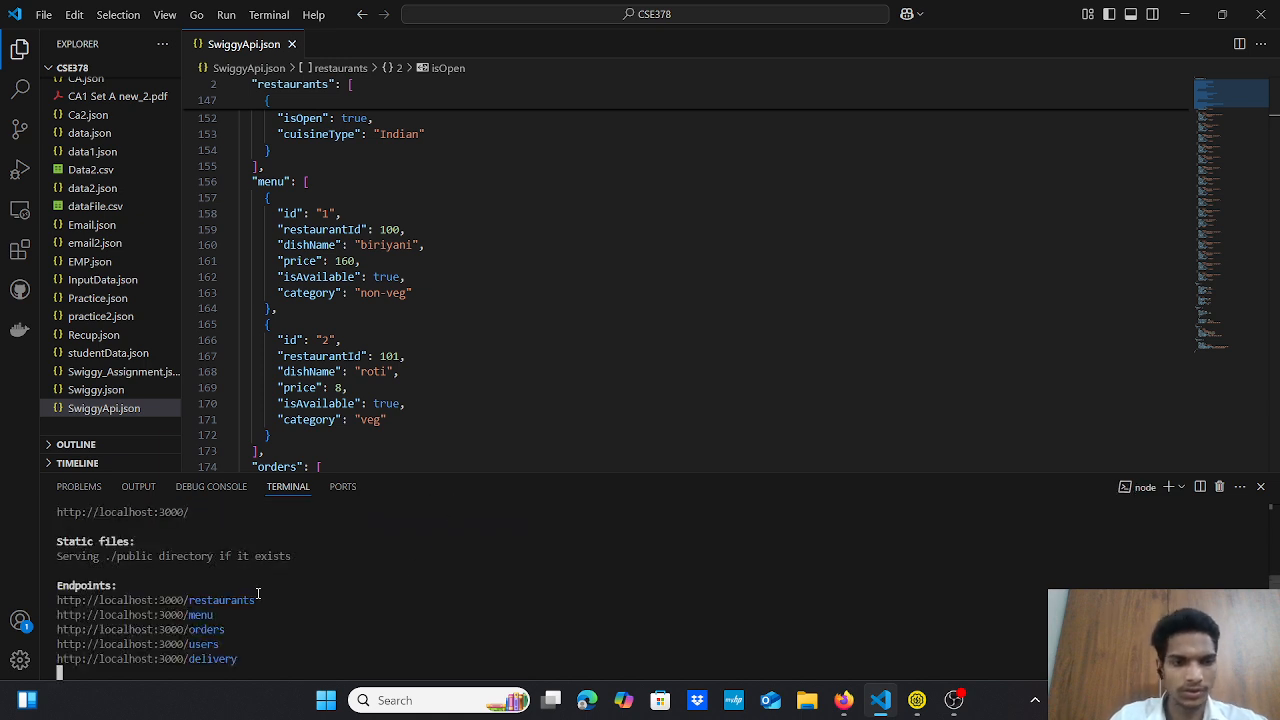
{"action": "left_click", "coordinate": [187, 617], "text": "ctrl"}
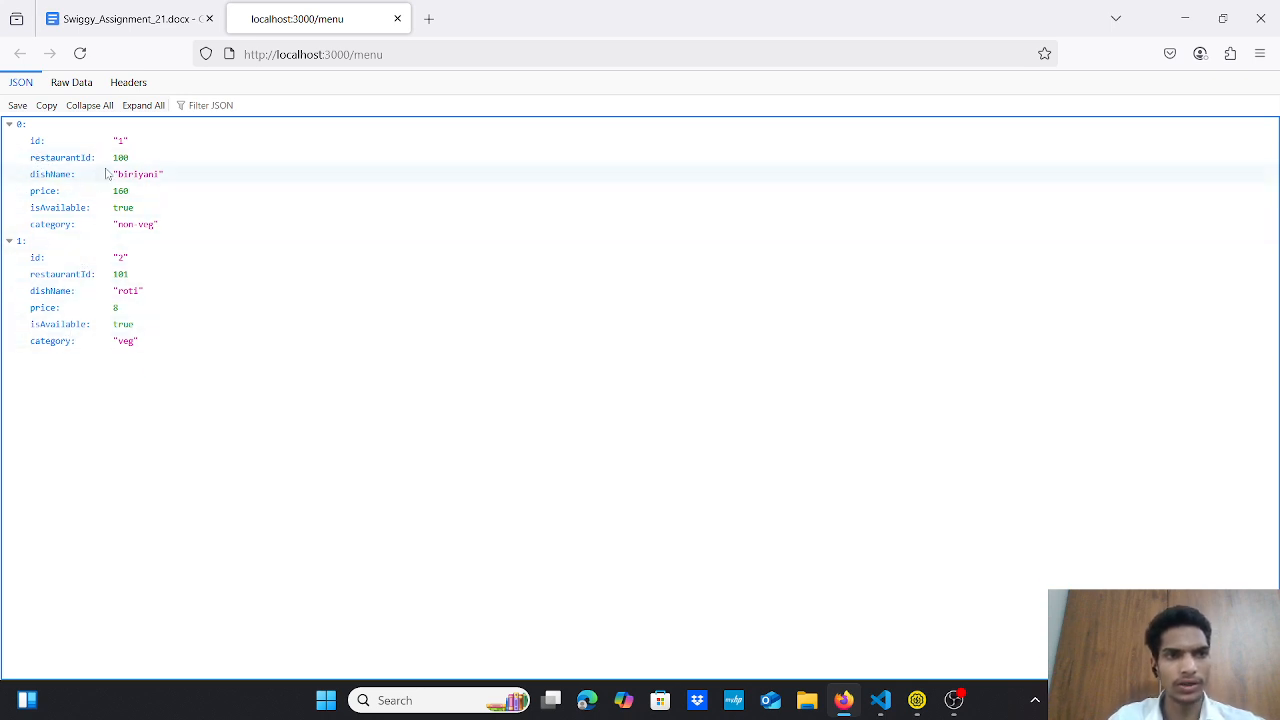
{"action": "left_click", "coordinate": [917, 699]}
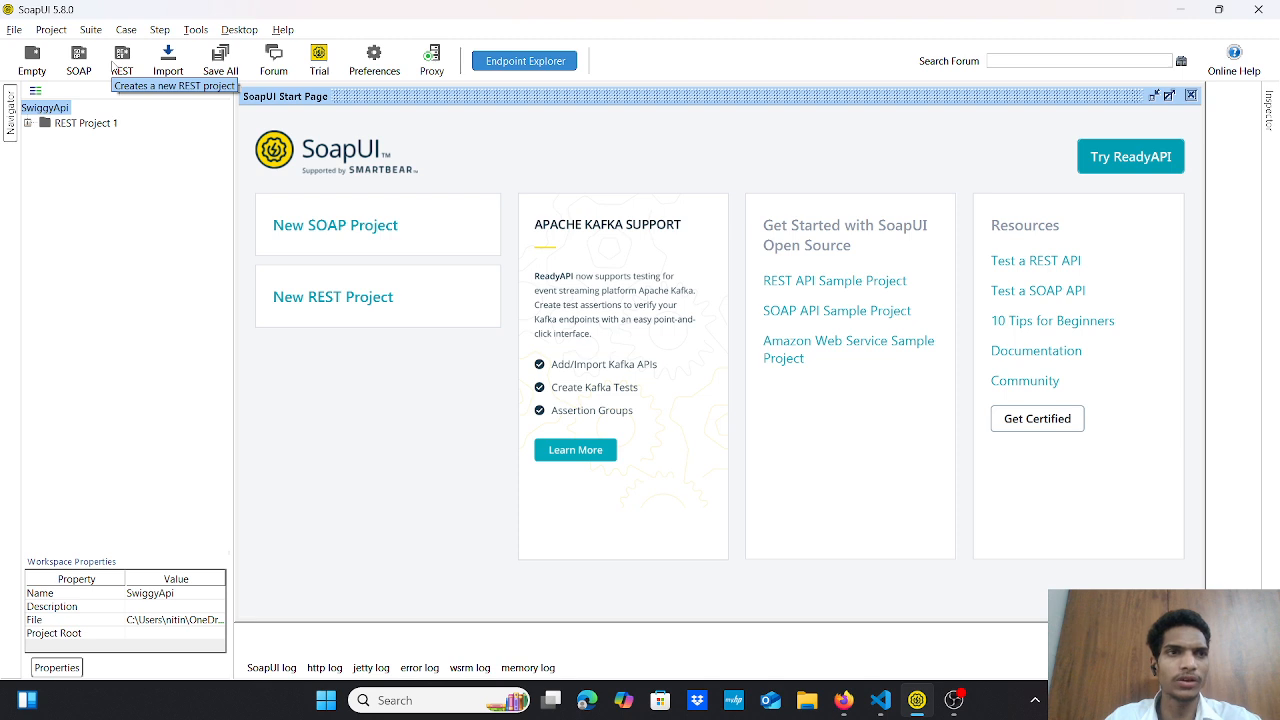
{"action": "left_click", "coordinate": [15, 31]}
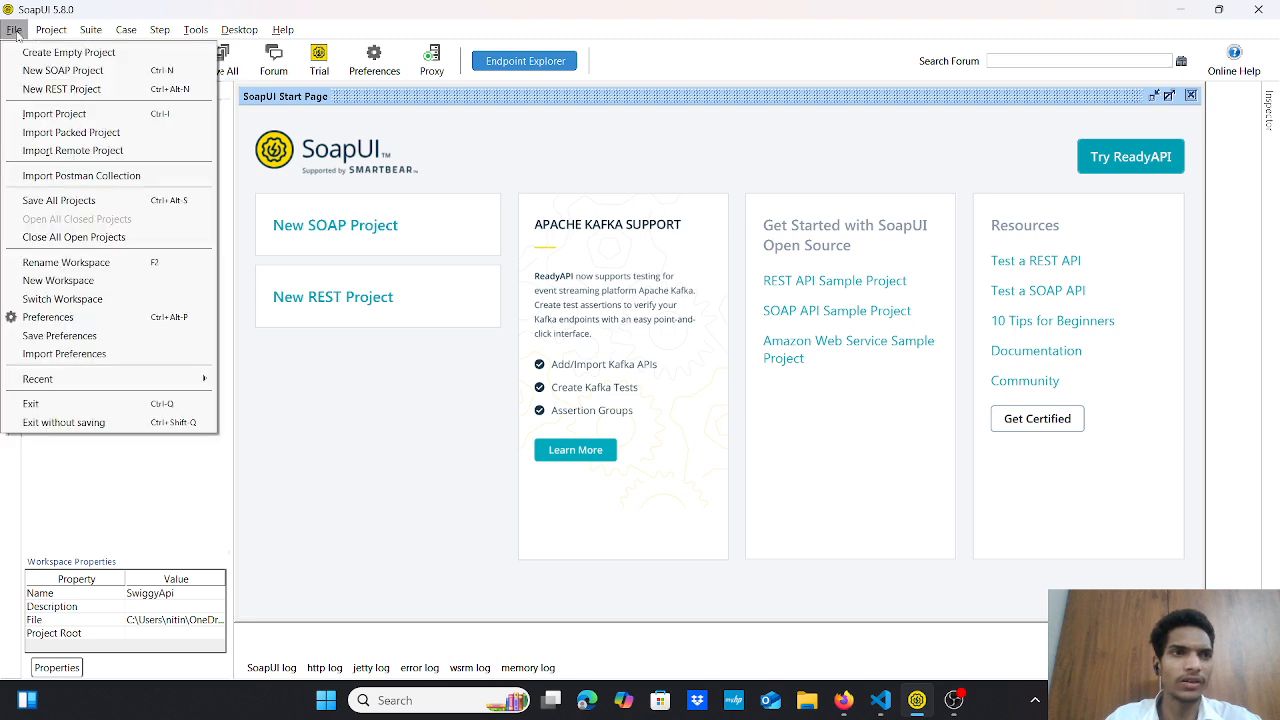
{"action": "left_click", "coordinate": [95, 94]}
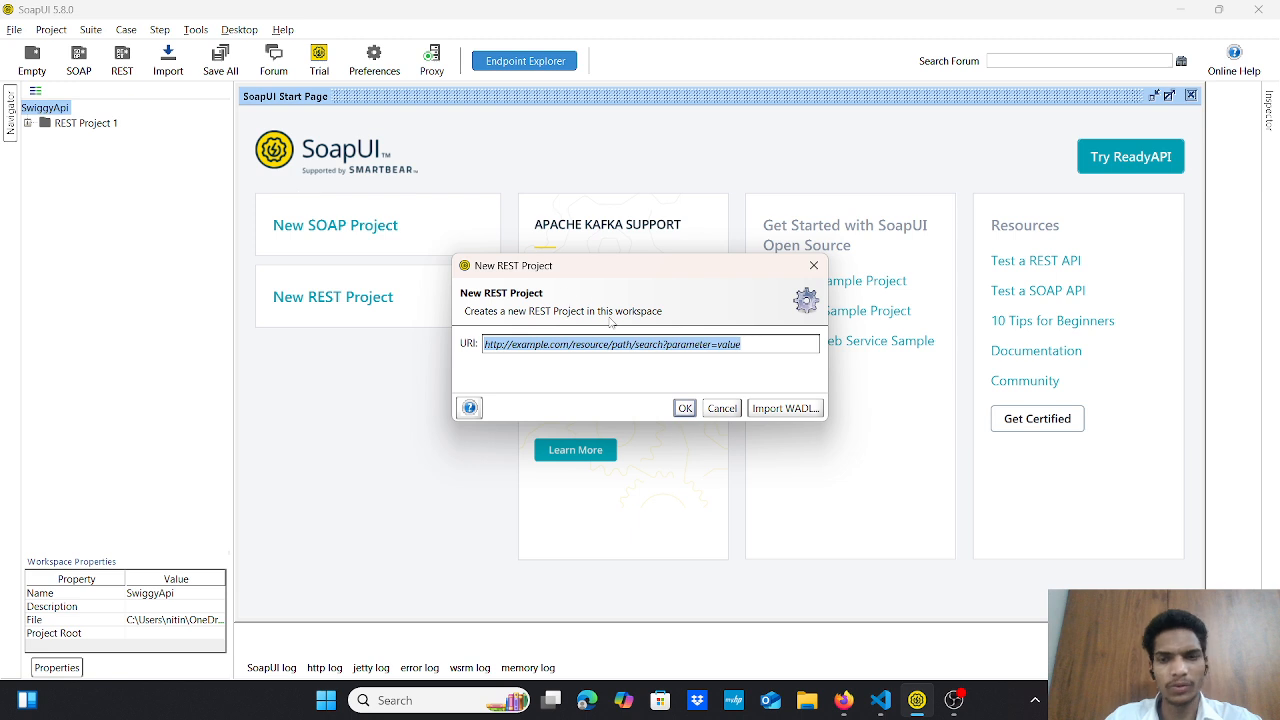
{"action": "key", "text": "BackSpace"}
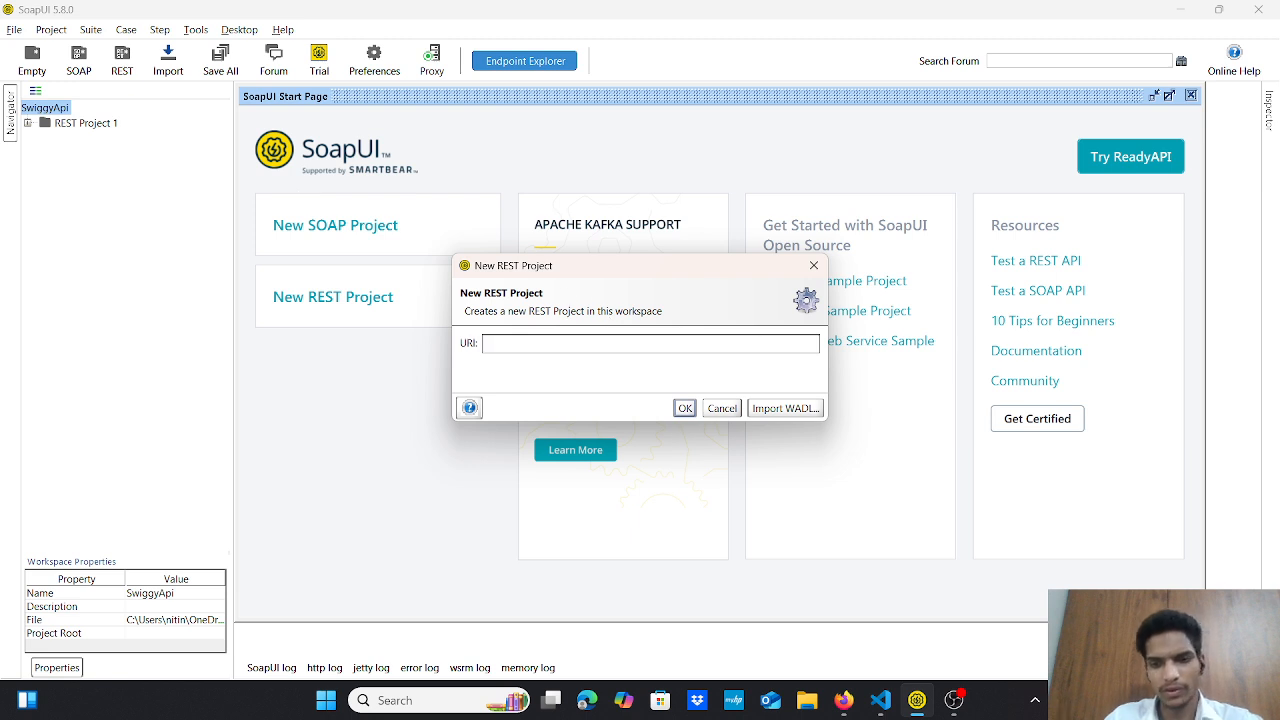
{"action": "left_click", "coordinate": [880, 700]}
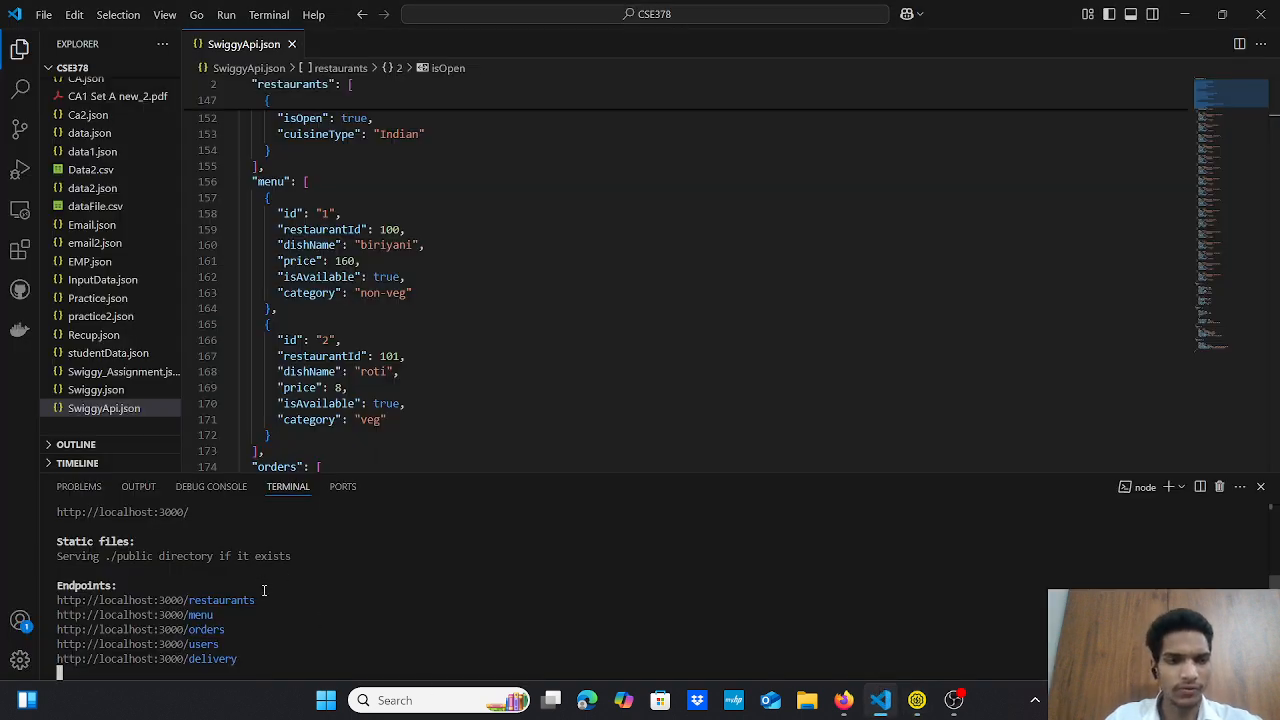
{"action": "left_click_drag", "start_coordinate": [260, 598], "coordinate": [52, 605]}
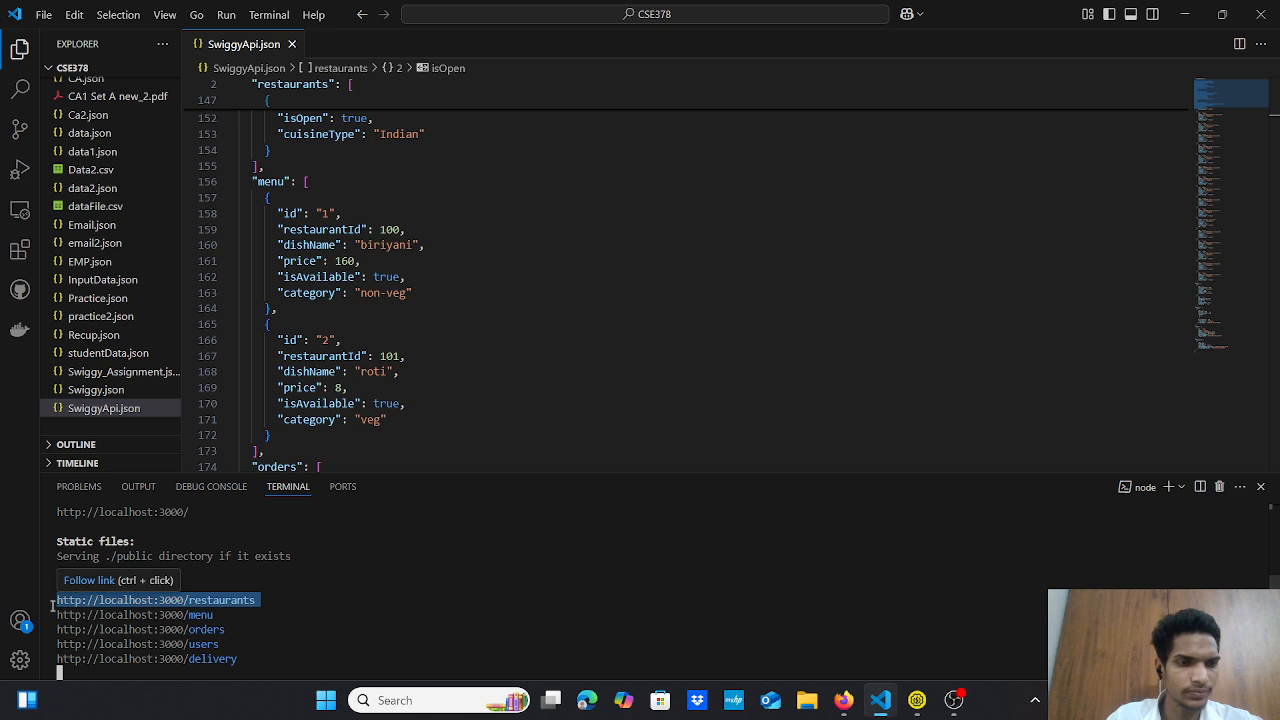
{"action": "key", "text": "ctrl+c"}
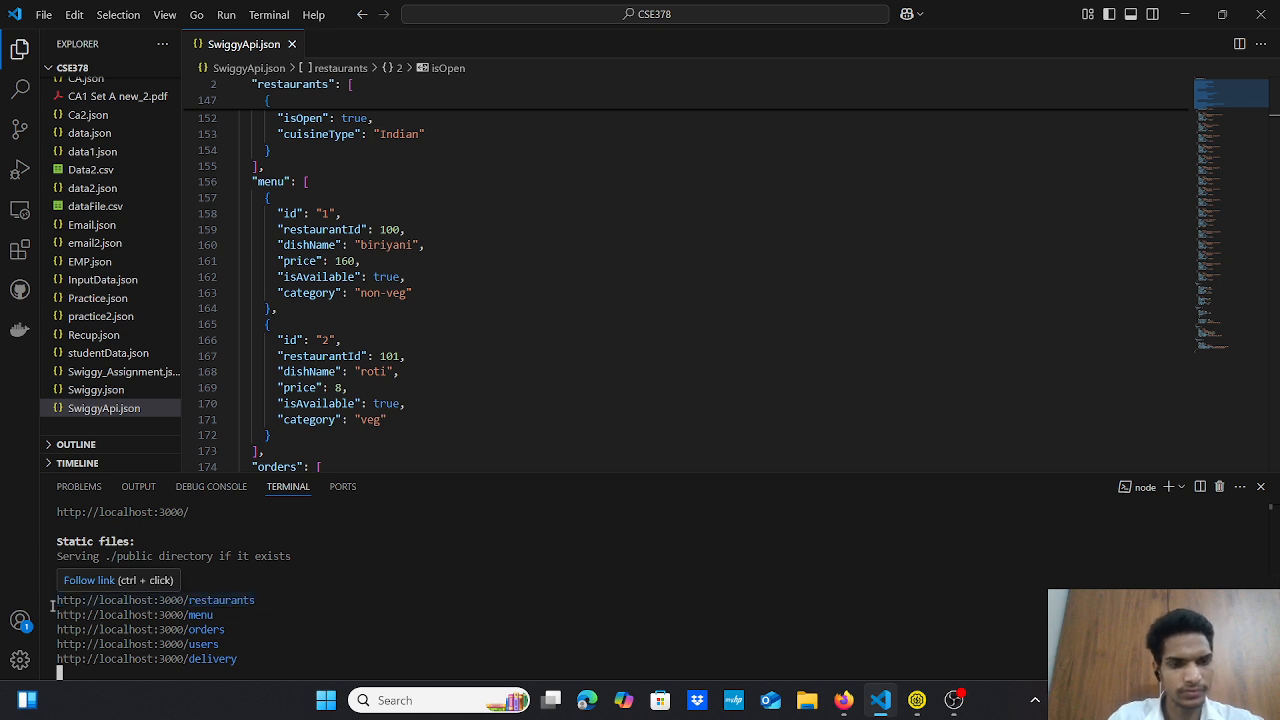
{"action": "left_click", "coordinate": [917, 700]}
{"action": "key", "text": "ctrl+v"}
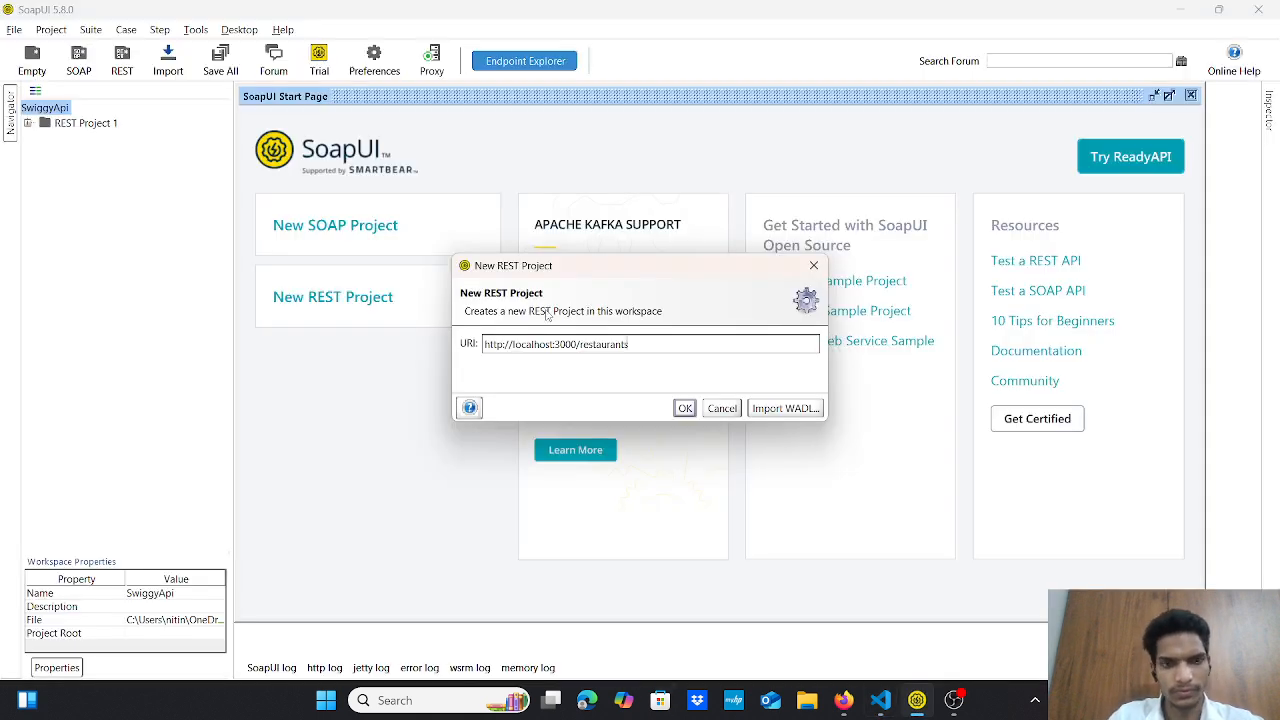
{"action": "left_click", "coordinate": [686, 409]}
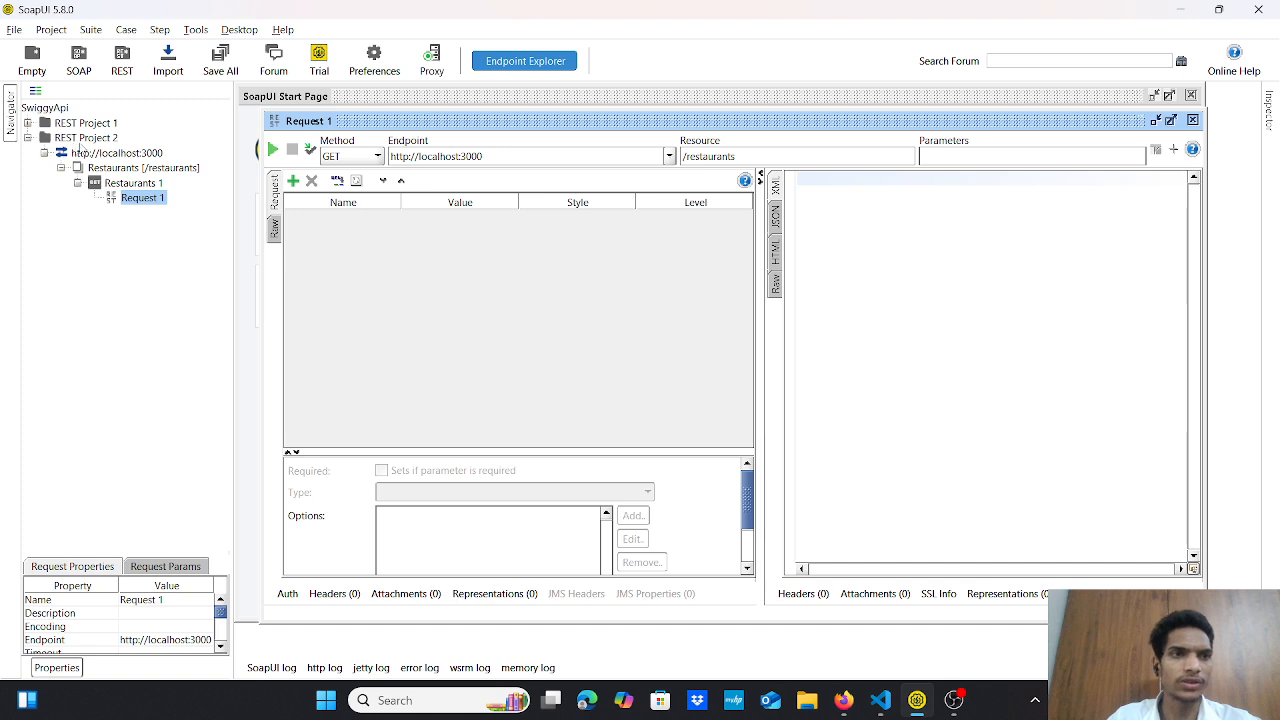
- Rename the Restaurants 1 method in REST Project 2 as "get Method"
{"action": "left_click", "coordinate": [133, 184]}
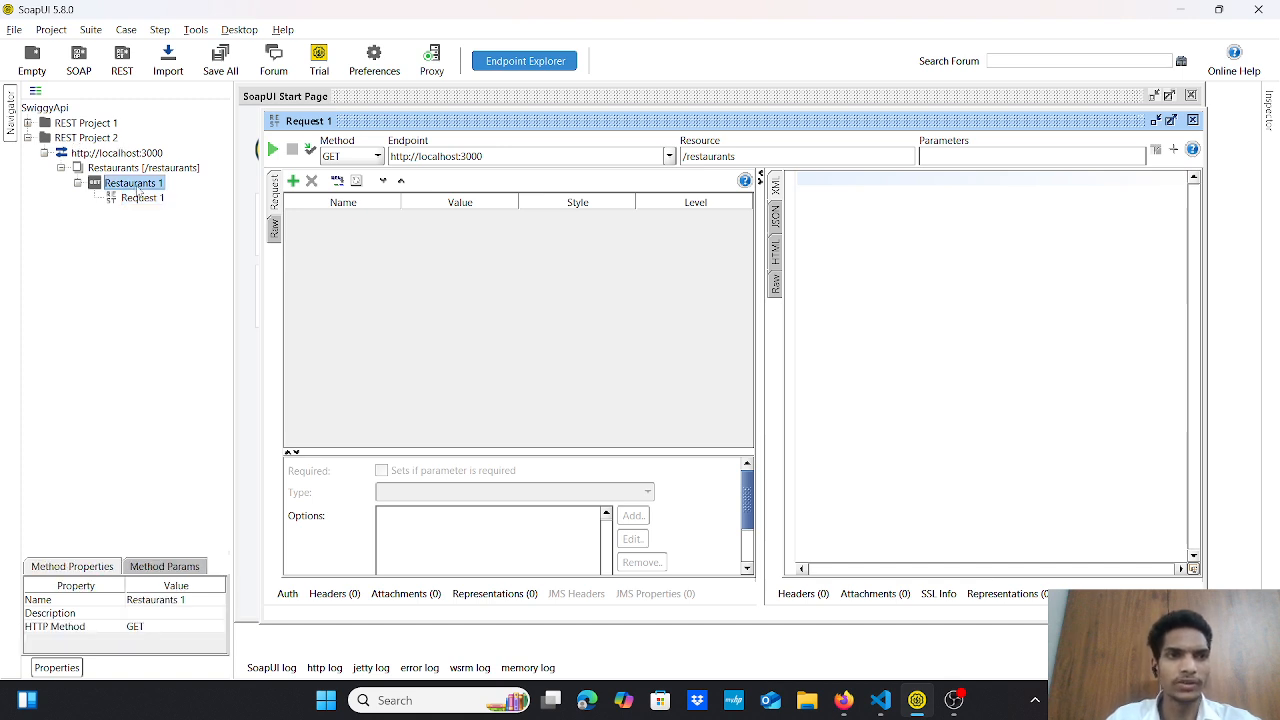
{"action": "right_click", "coordinate": [138, 190]}
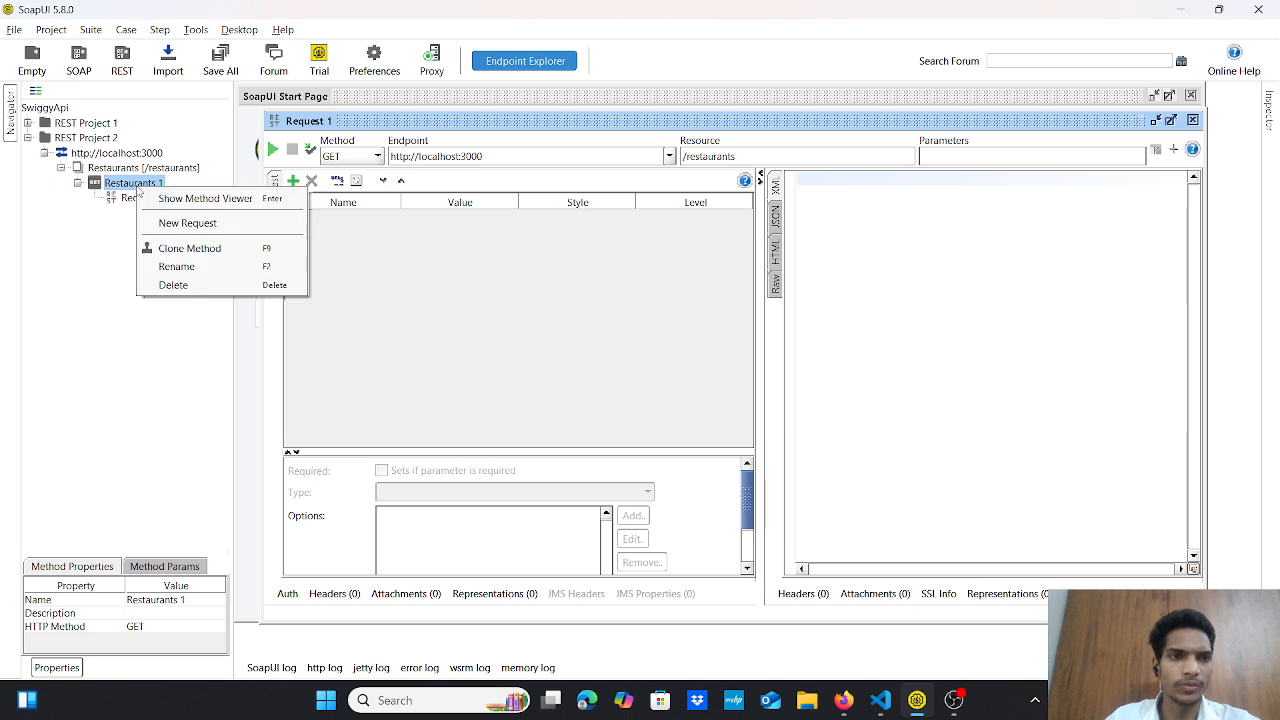
{"action": "left_click", "coordinate": [177, 266]}
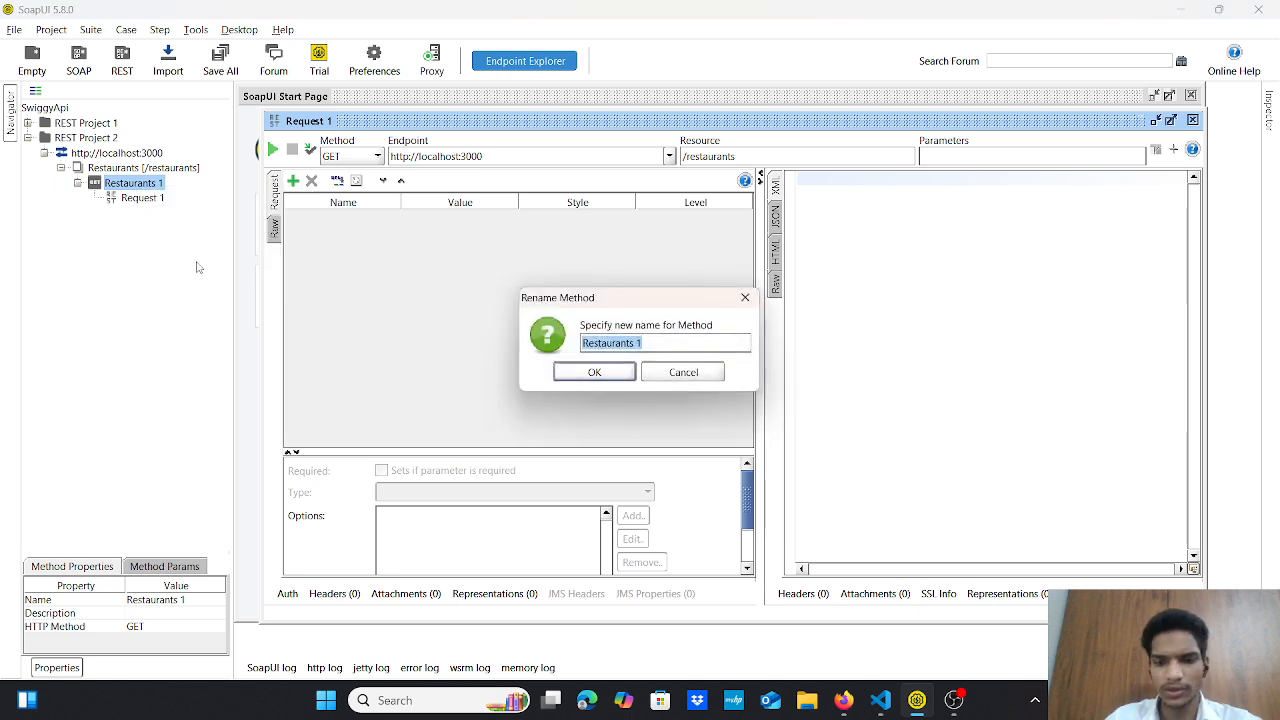
{"action": "key", "text": "BackSpace"}
{"action": "type", "text": "ge"}
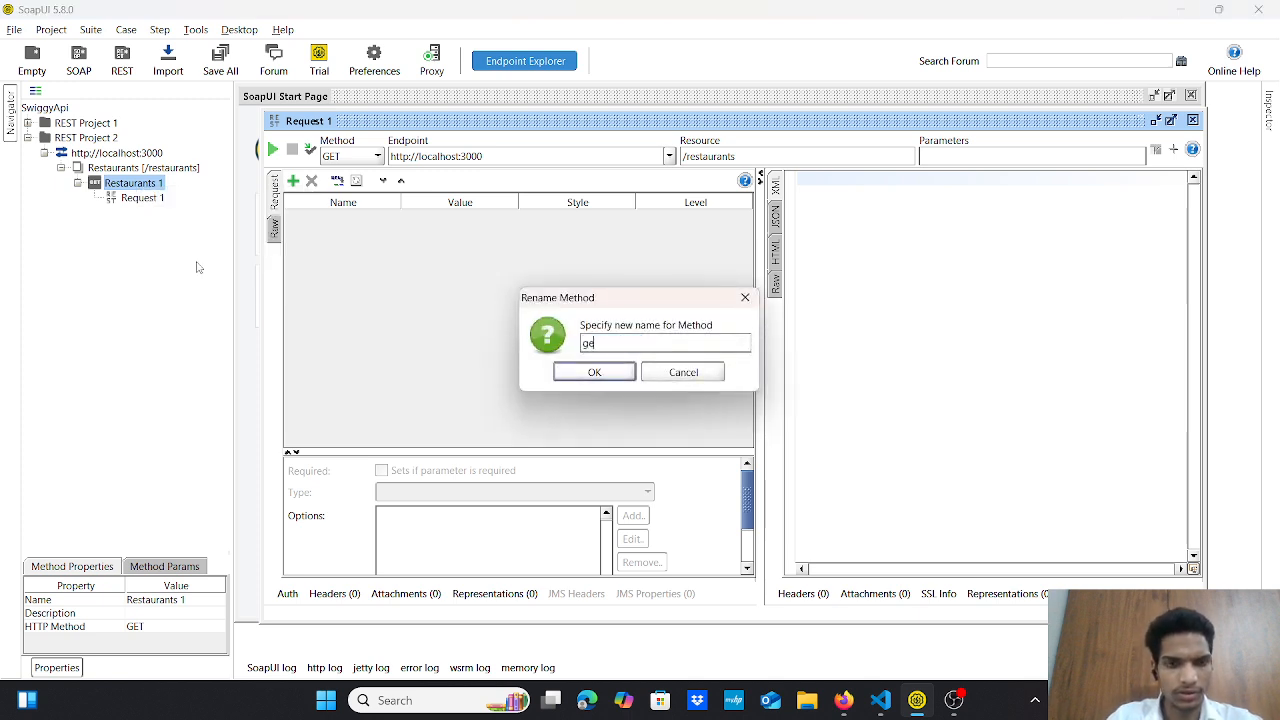
{"action": "type", "text": "t Meth"}
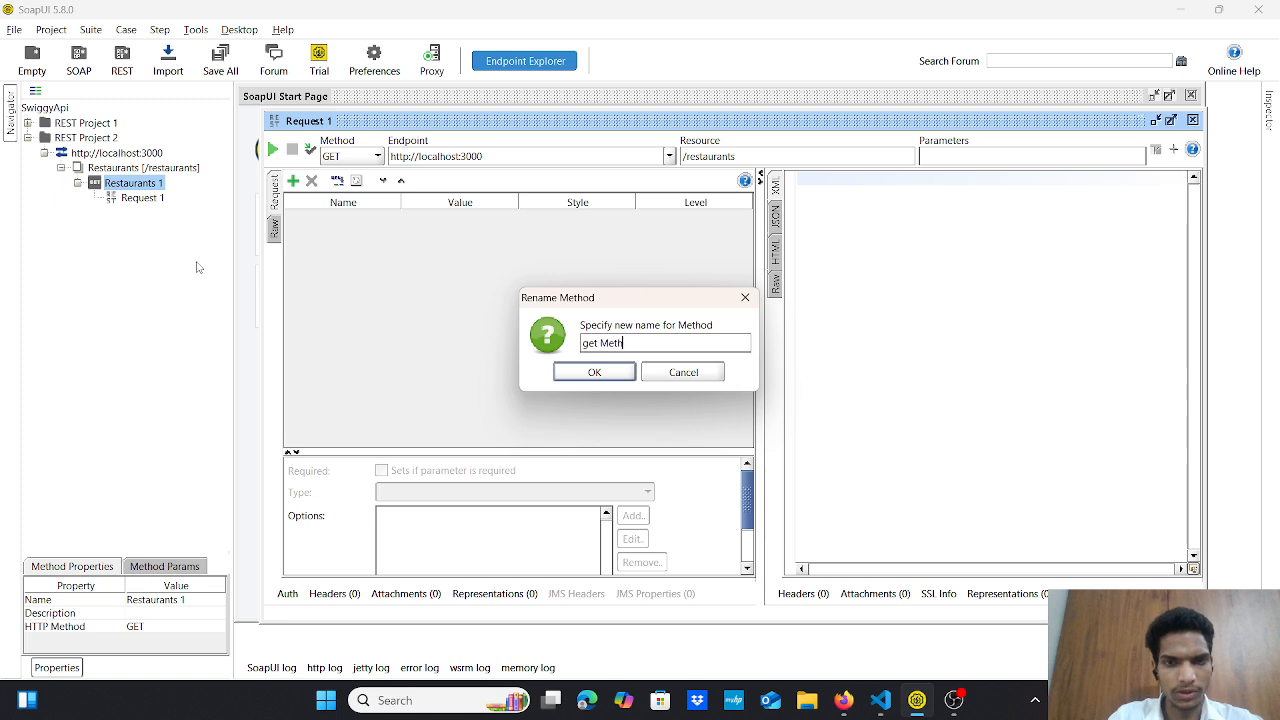
{"action": "type", "text": "od"}
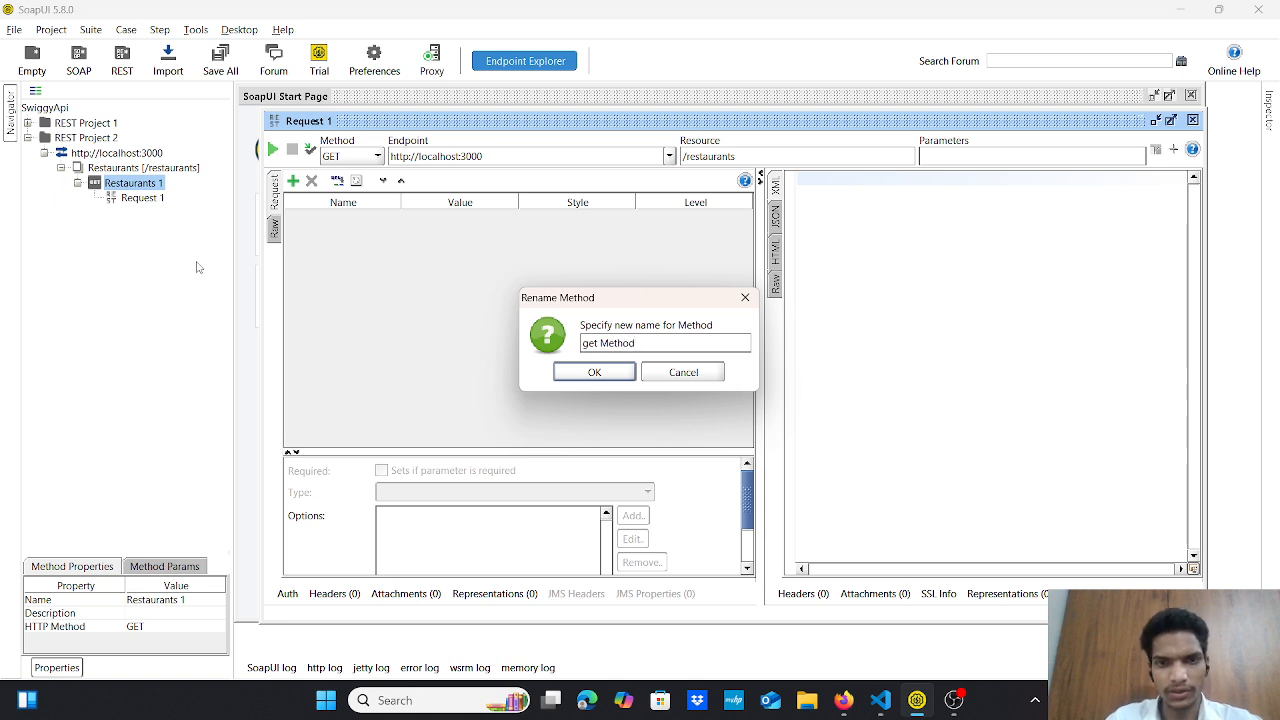
{"action": "left_click", "coordinate": [575, 368]}
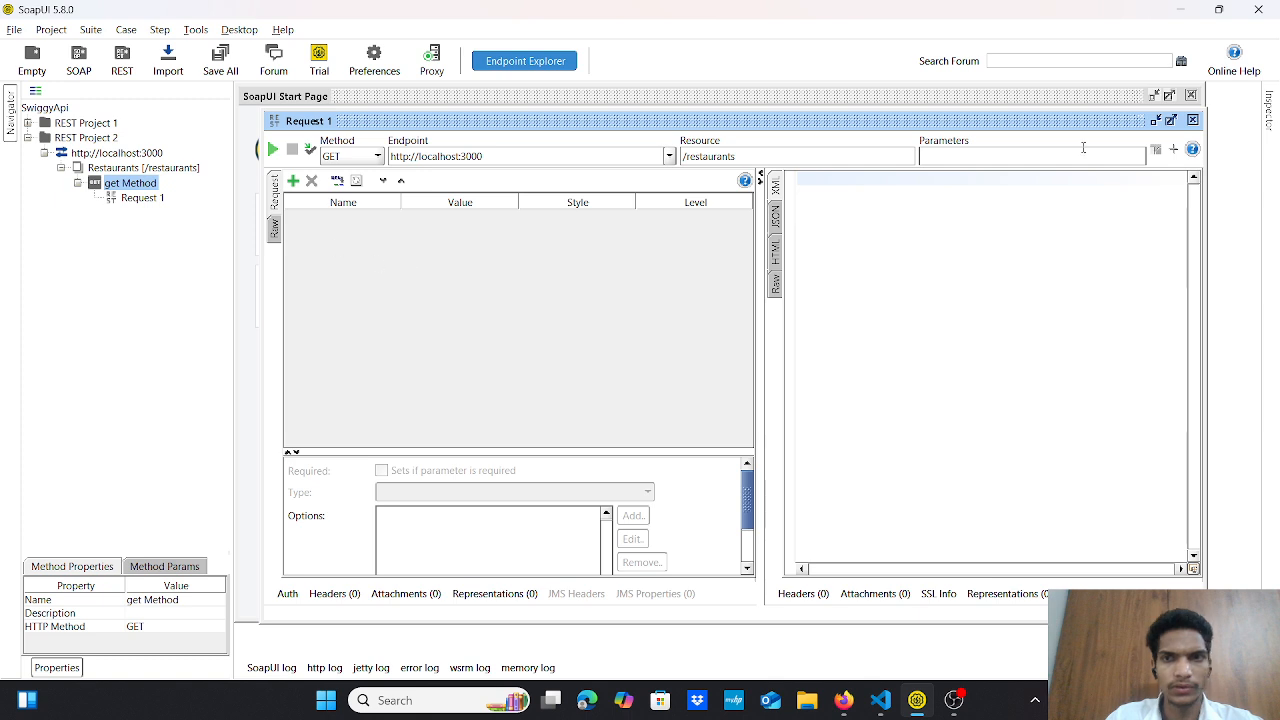
- Maximize the GET request window, send the request to /restaurants and review the JSON response
{"action": "left_click", "coordinate": [1170, 120]}
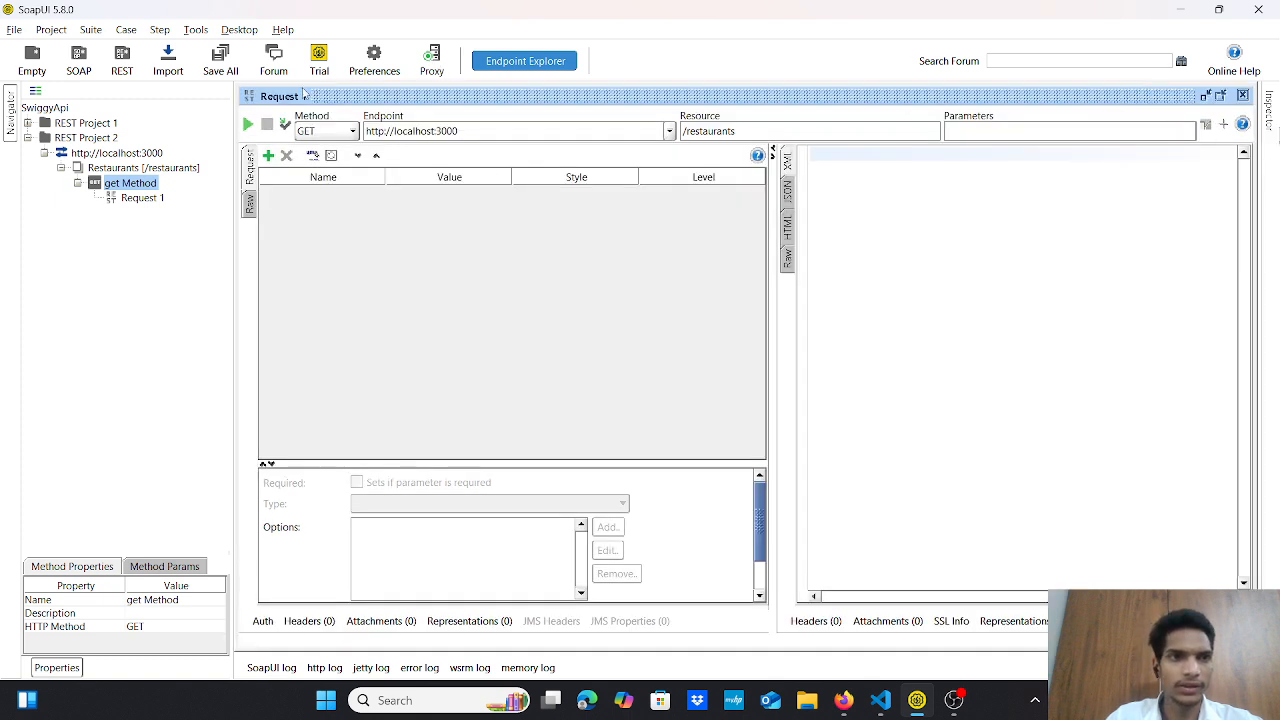
{"action": "left_click", "coordinate": [249, 124]}
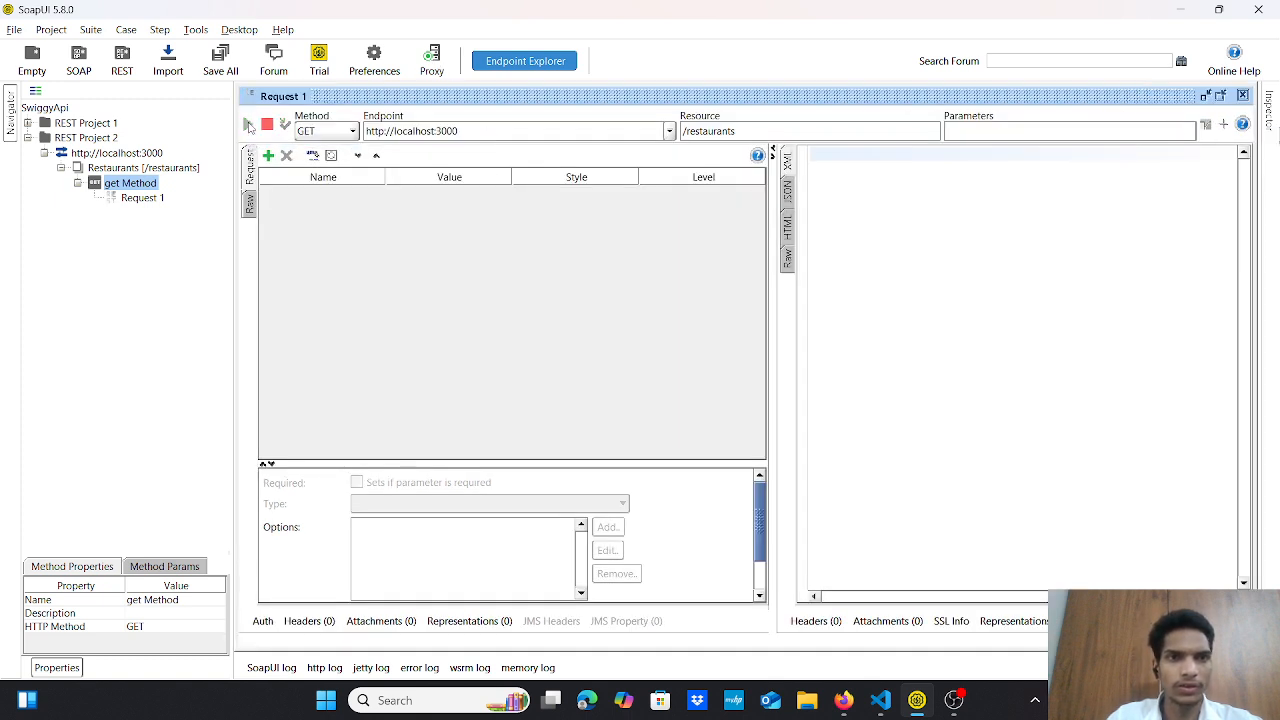
{"action": "scroll", "coordinate": [955, 323], "scroll_direction": "down", "scroll_amount": 2}
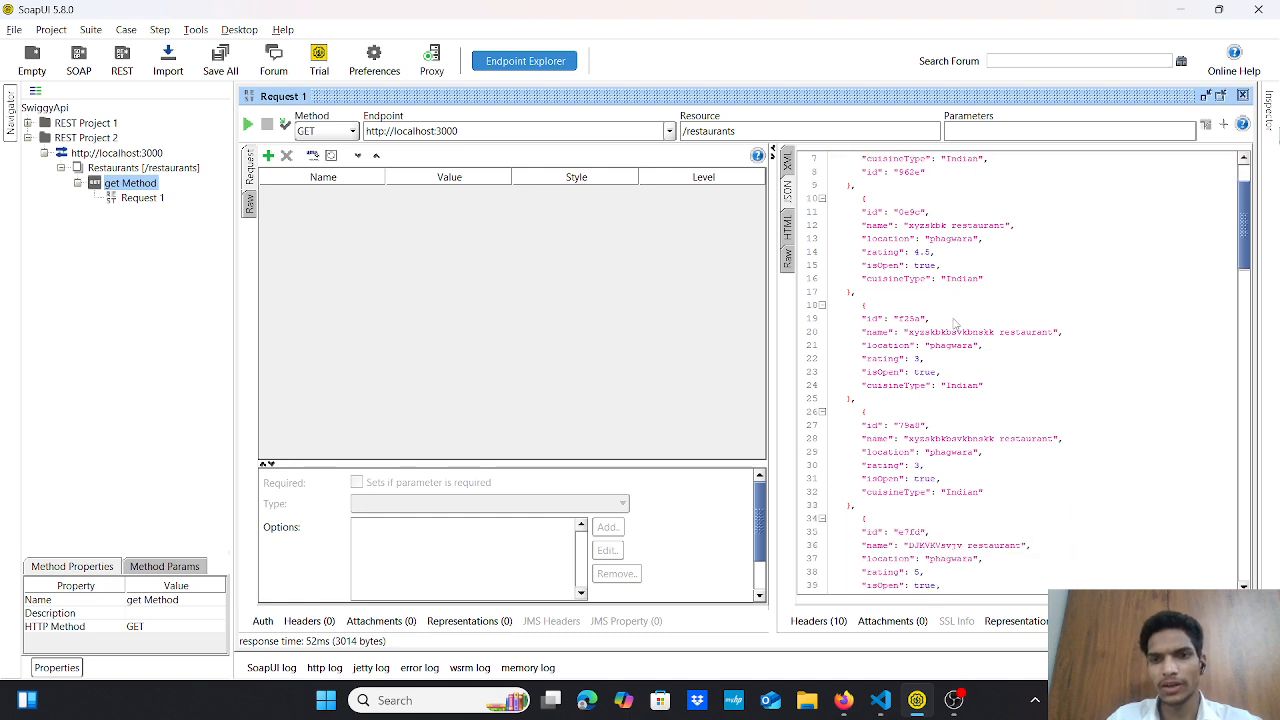
{"action": "scroll", "coordinate": [955, 323], "scroll_direction": "up", "scroll_amount": 2}
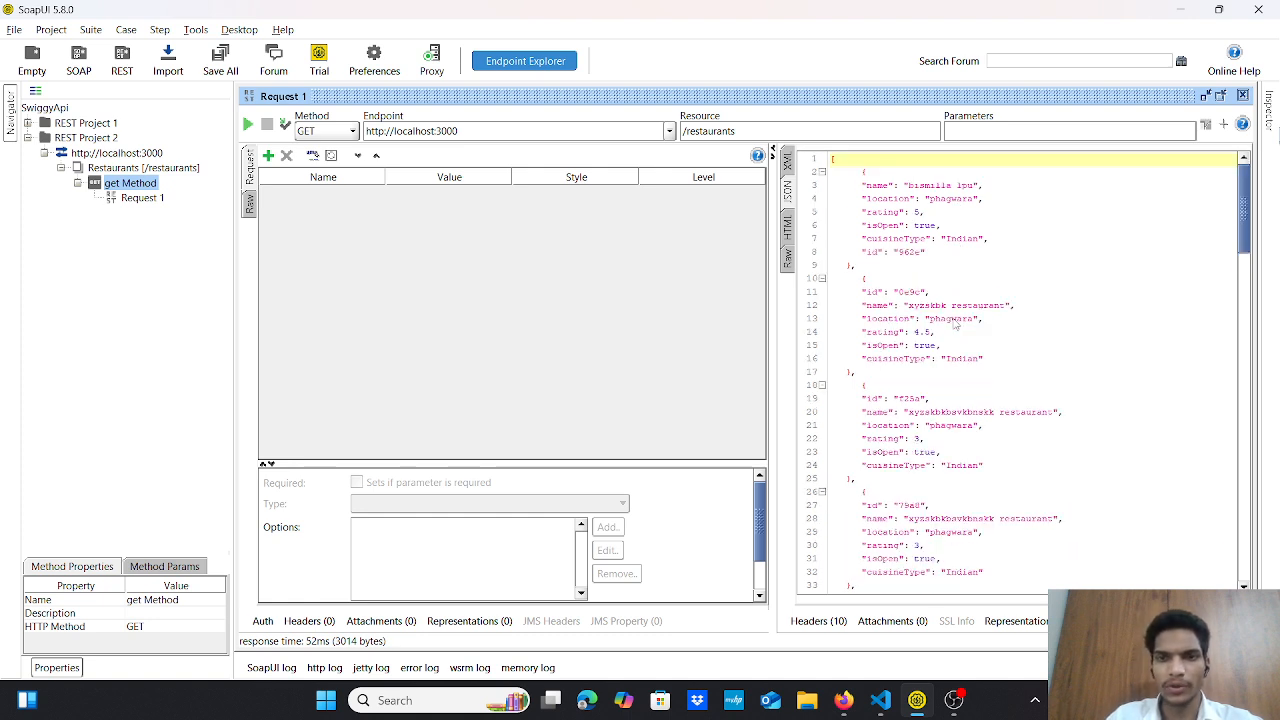
- Add a new method named "post Method" to the Restaurants resource and create its request
{"action": "left_click", "coordinate": [128, 172]}
{"action": "right_click", "coordinate": [128, 172]}
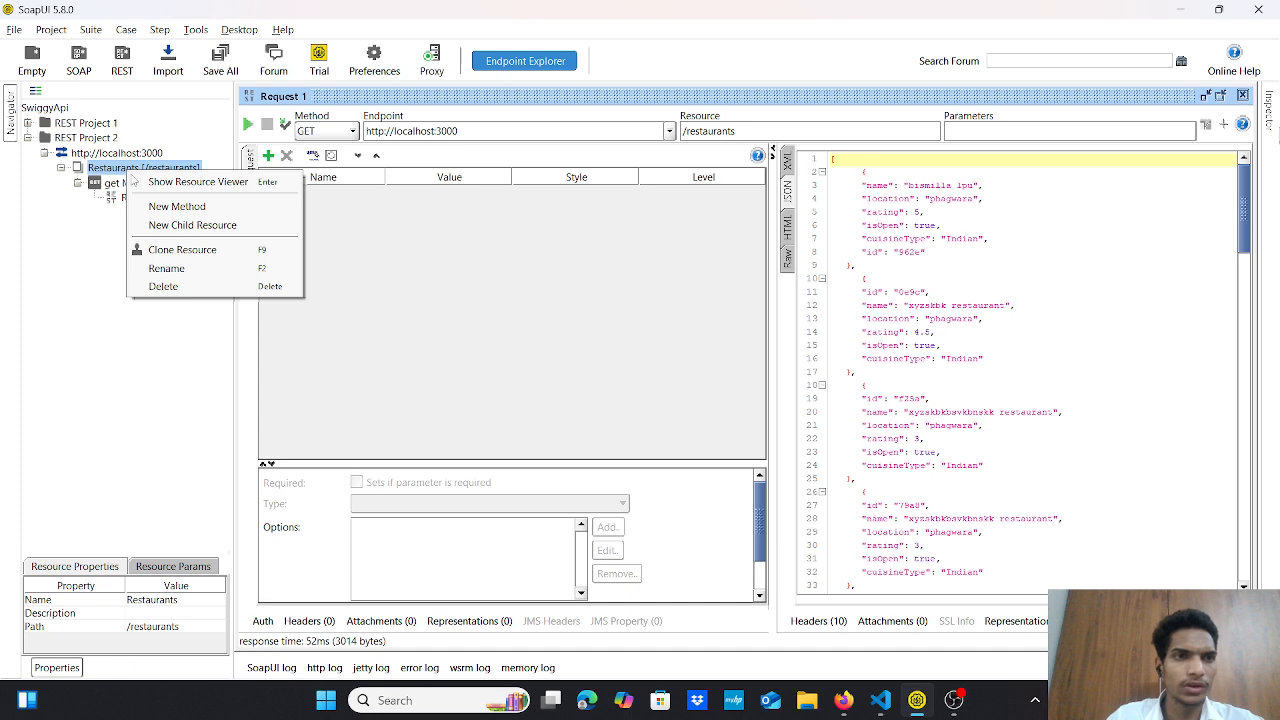
{"action": "left_click", "coordinate": [162, 205]}
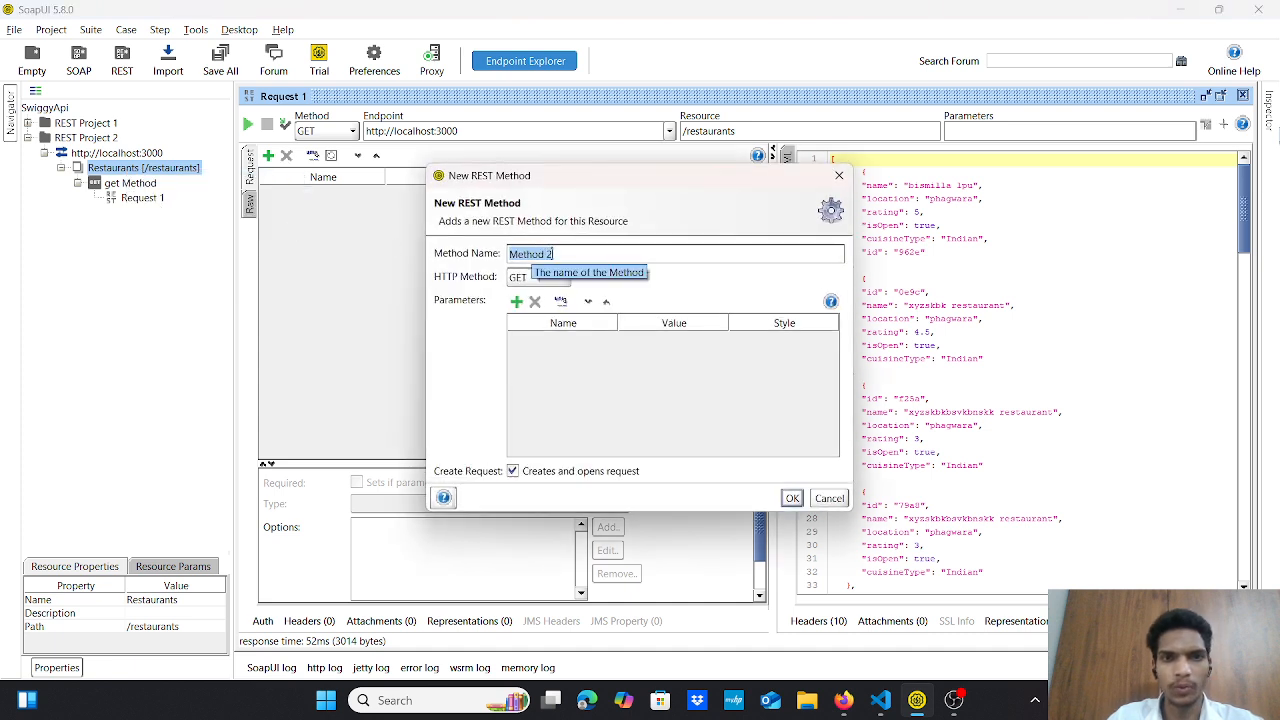
{"action": "left_click", "coordinate": [560, 253]}
{"action": "key", "text": "BackSpace"}
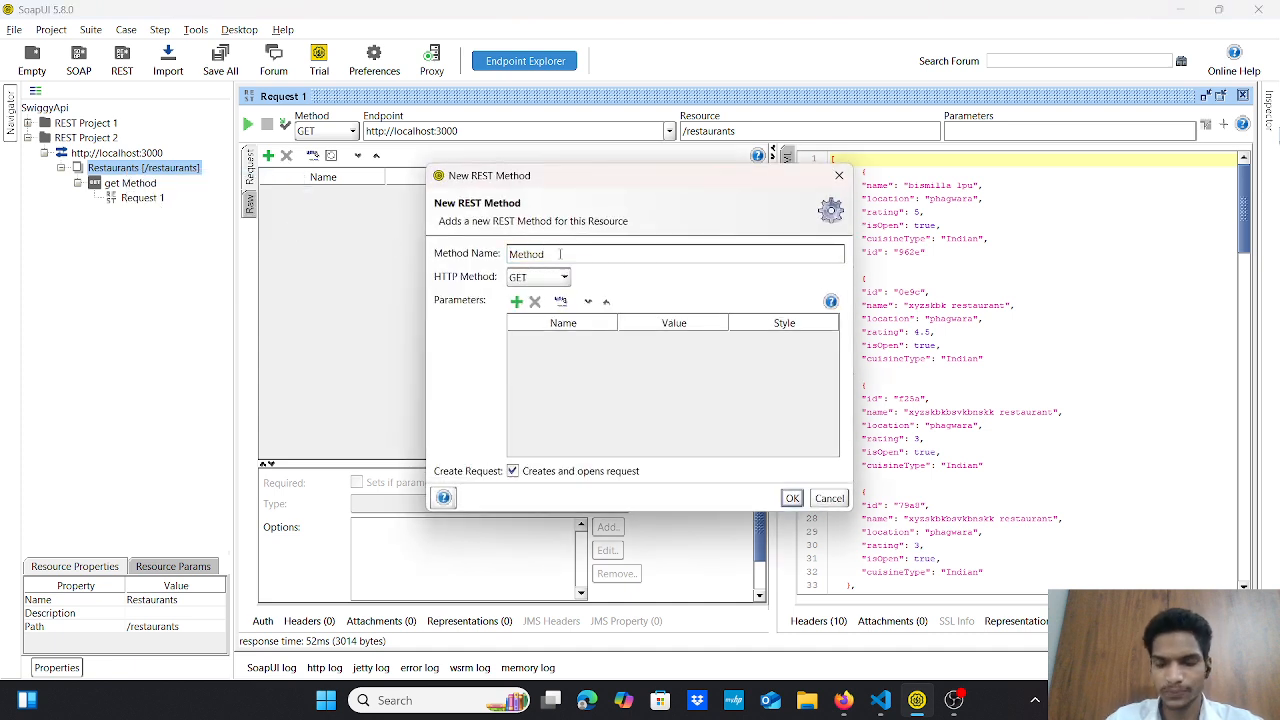
{"action": "type", "text": "f"}
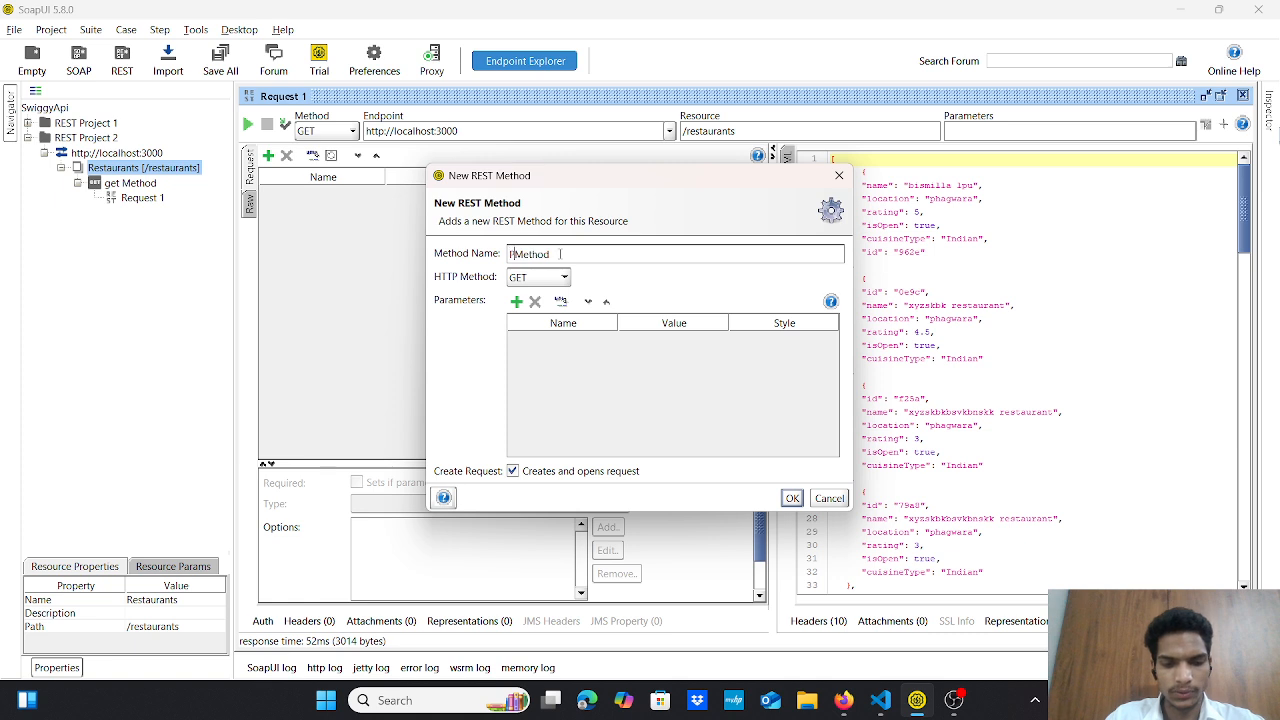
{"action": "key", "text": "BackSpace"}
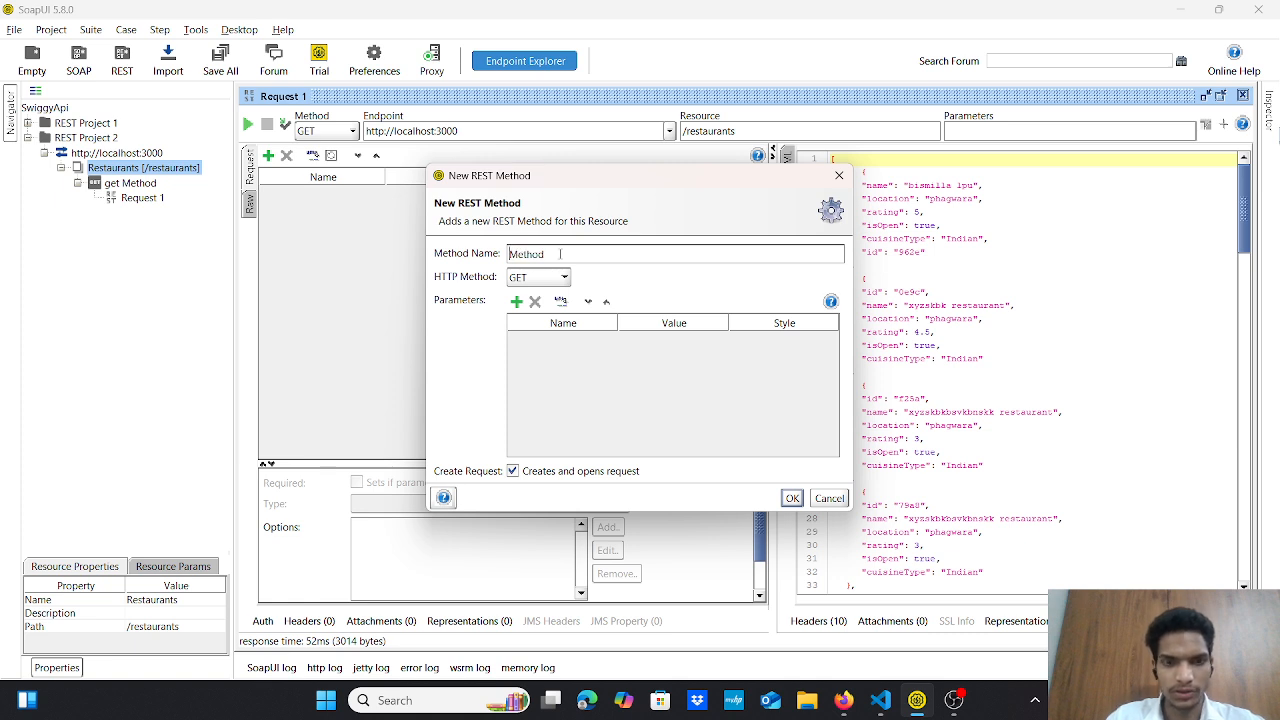
{"action": "type", "text": "post"}
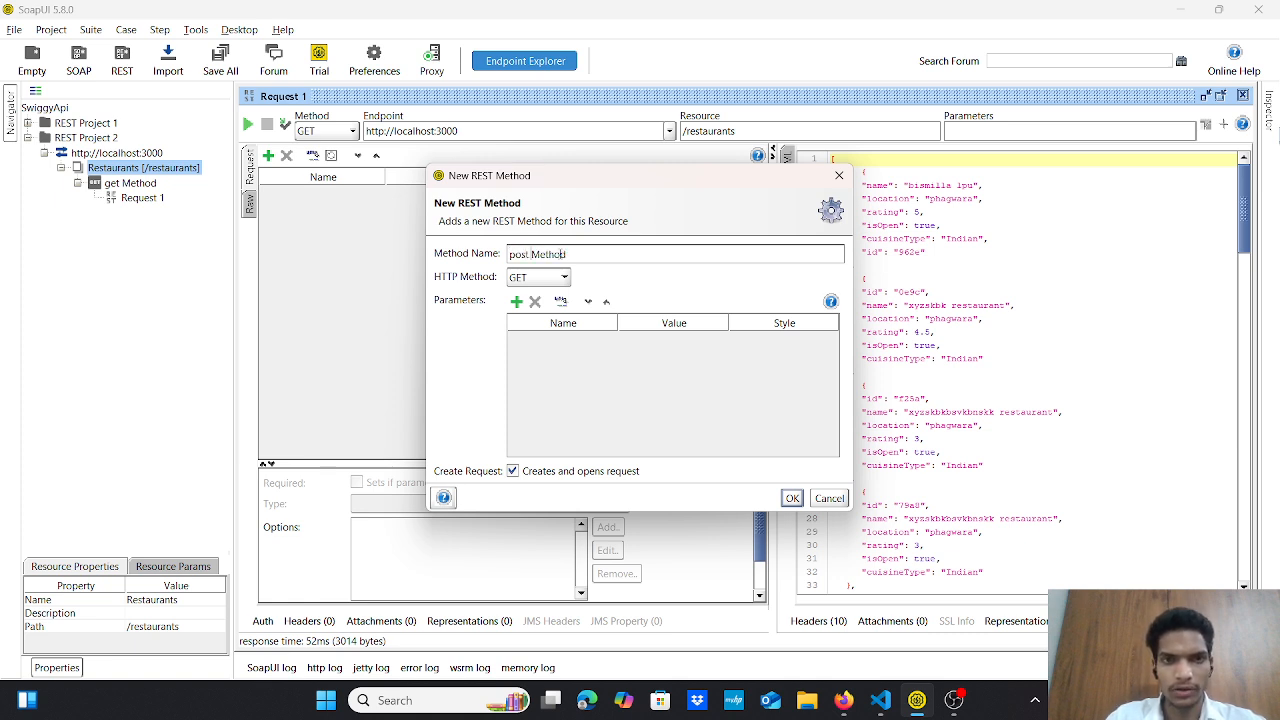
{"action": "left_click", "coordinate": [790, 498]}
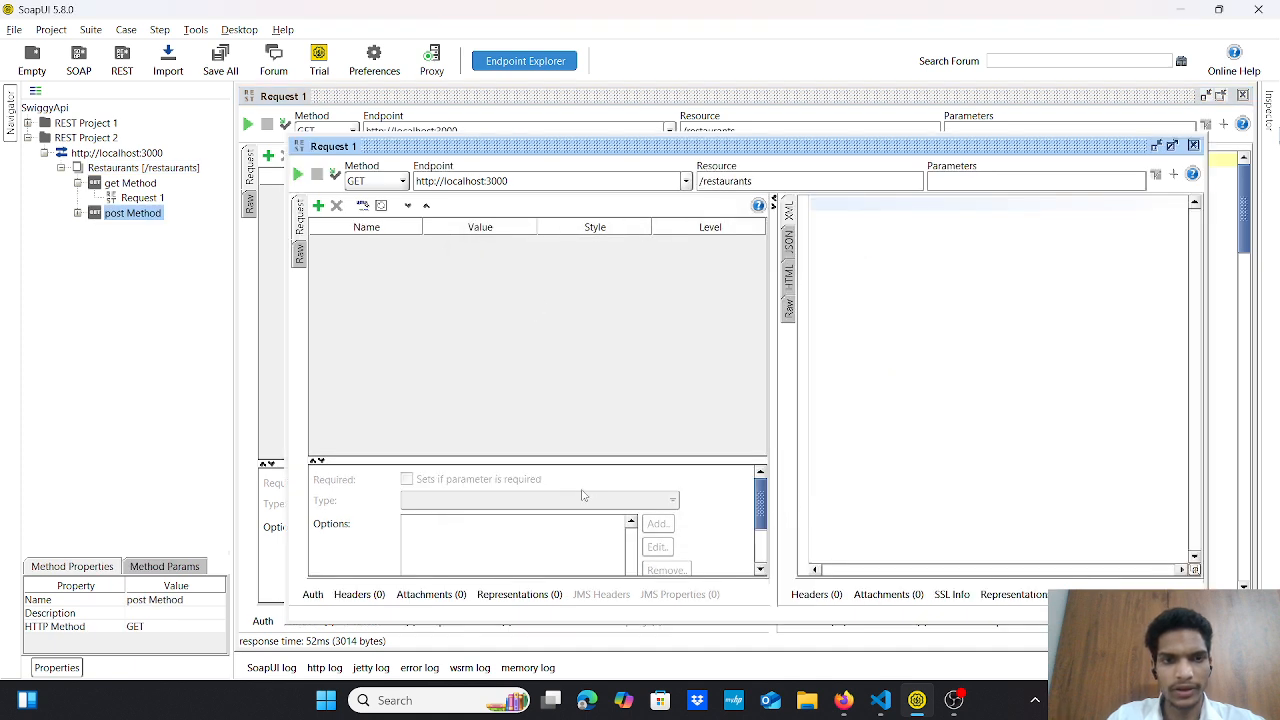
- Set the new method's HTTP method to POST and open the request under post Method
{"action": "left_click", "coordinate": [391, 184]}
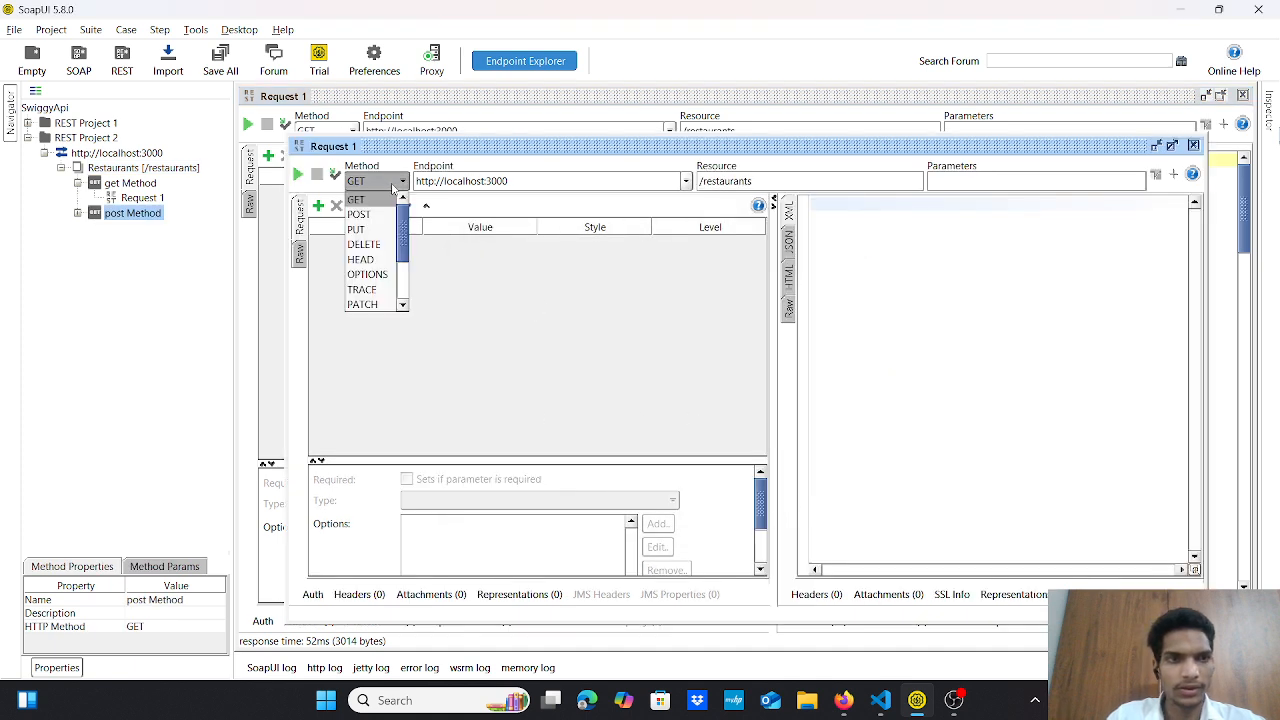
{"action": "left_click", "coordinate": [358, 214]}
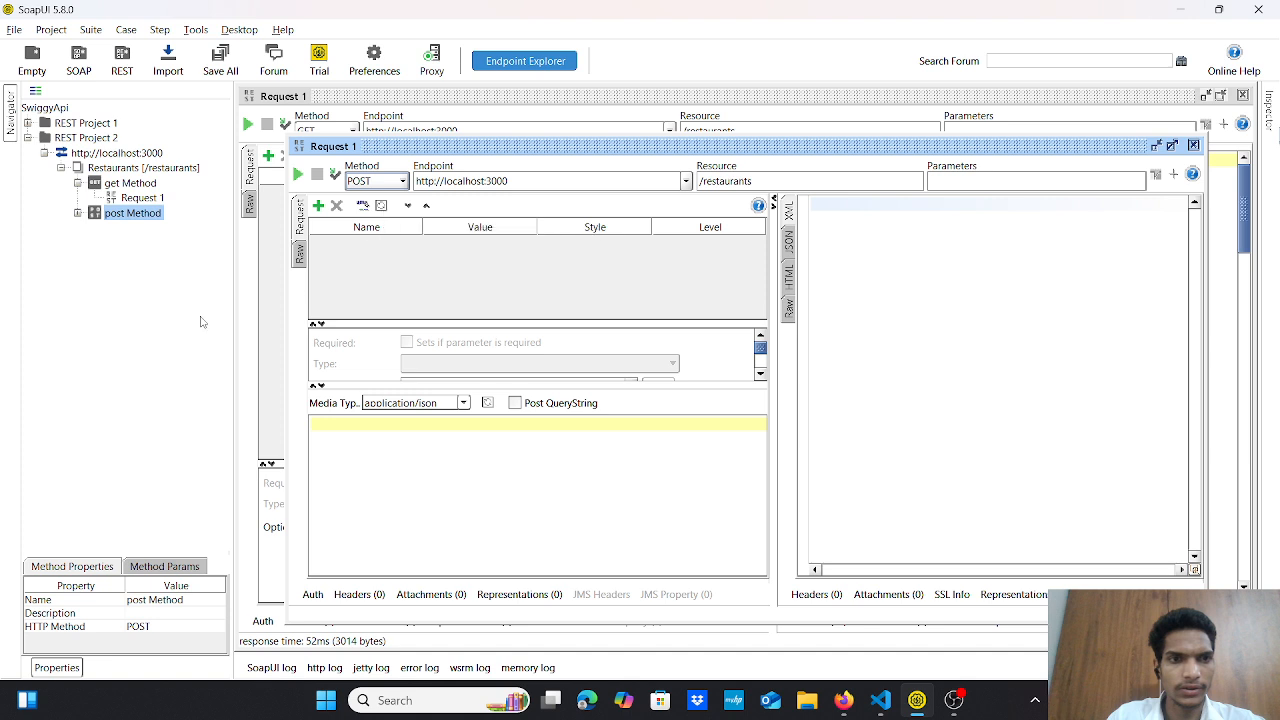
{"action": "double_click", "coordinate": [142, 213]}
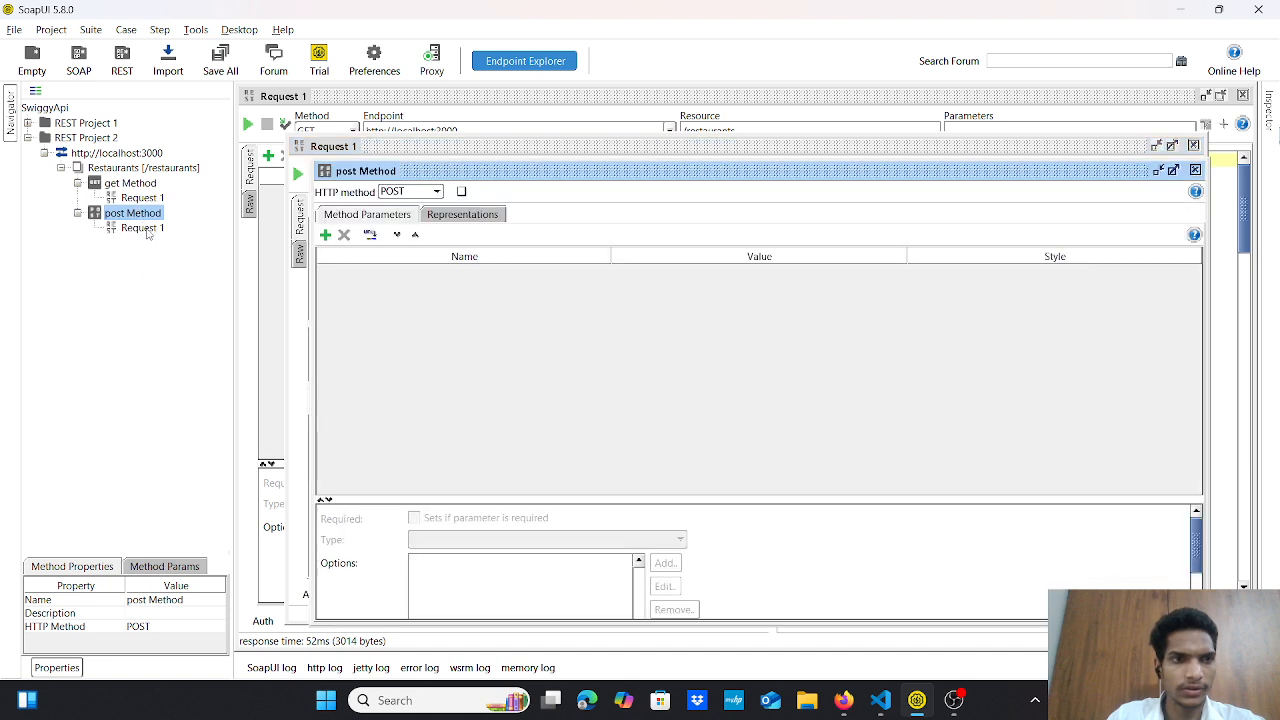
{"action": "left_click", "coordinate": [147, 229]}
{"action": "double_click", "coordinate": [147, 229]}
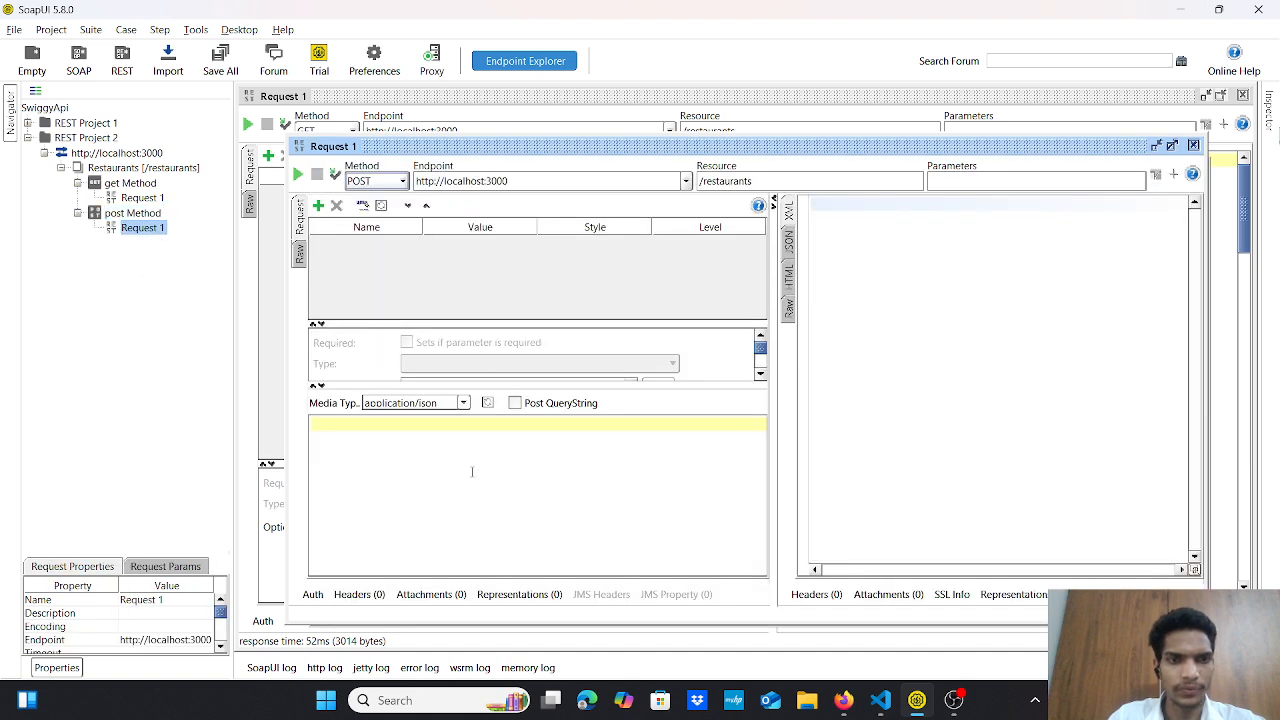
- Copy the restaurant object with id "d329" from SwiggyApi.json in VS Code into the POST request body in SoapUI
{"action": "mouse_move", "coordinate": [883, 706]}
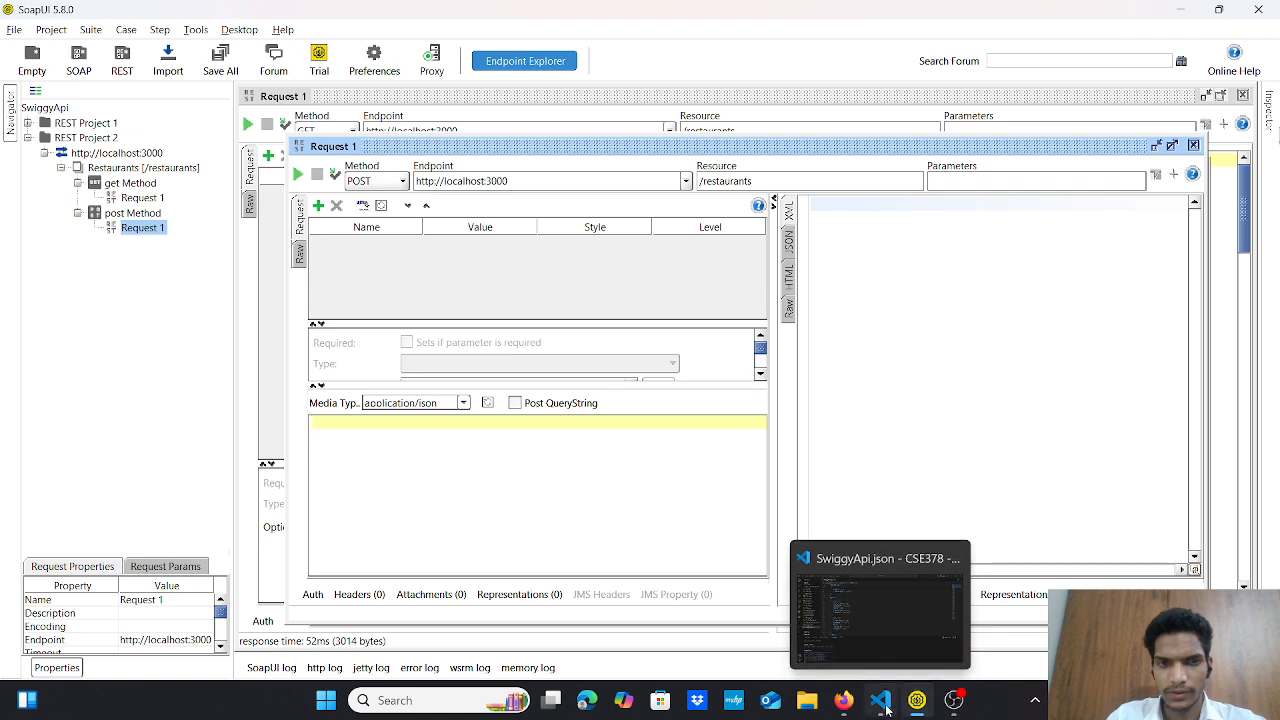
{"action": "left_click", "coordinate": [886, 708]}
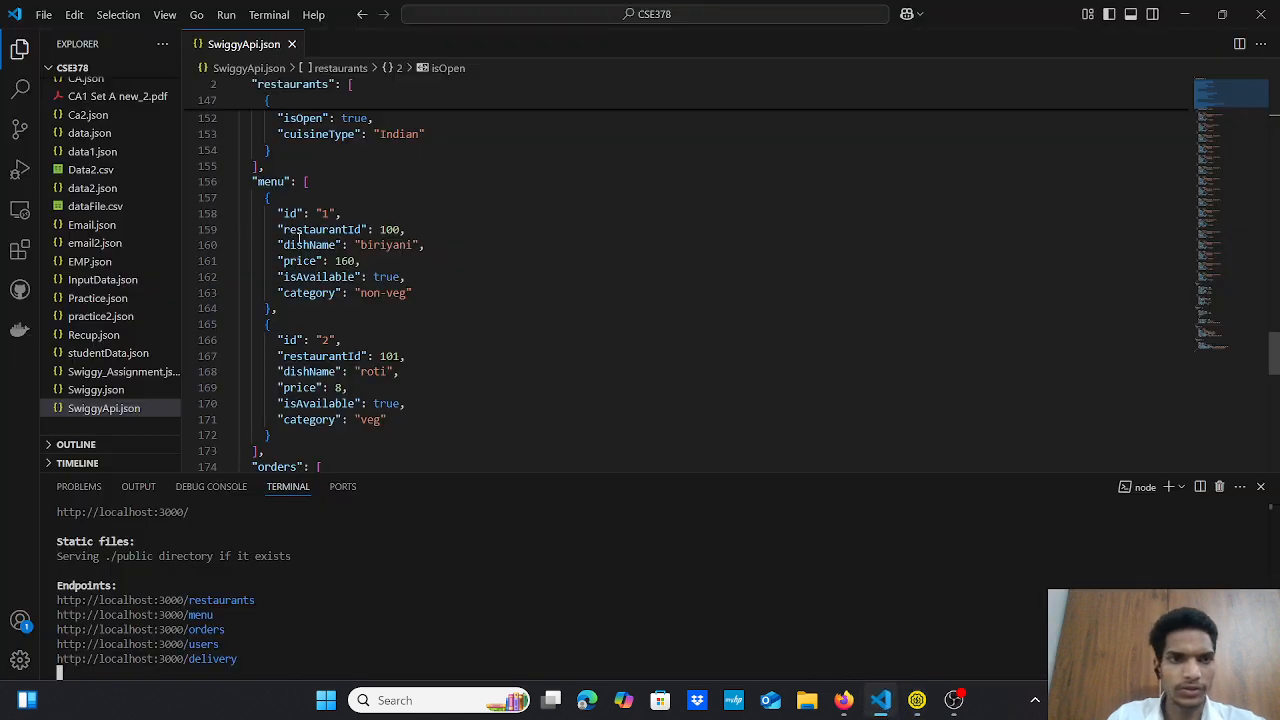
{"action": "scroll", "coordinate": [287, 214], "scroll_direction": "up", "scroll_amount": 15}
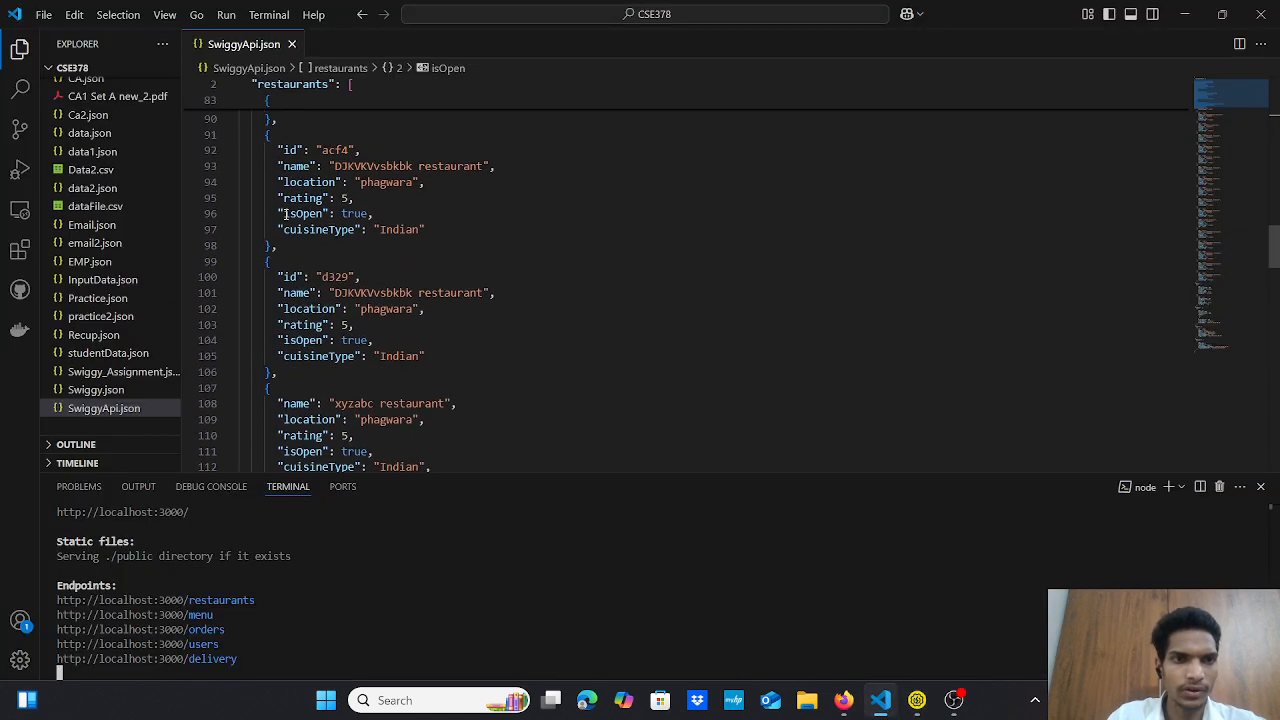
{"action": "left_click_drag", "start_coordinate": [267, 262], "coordinate": [268, 374]}
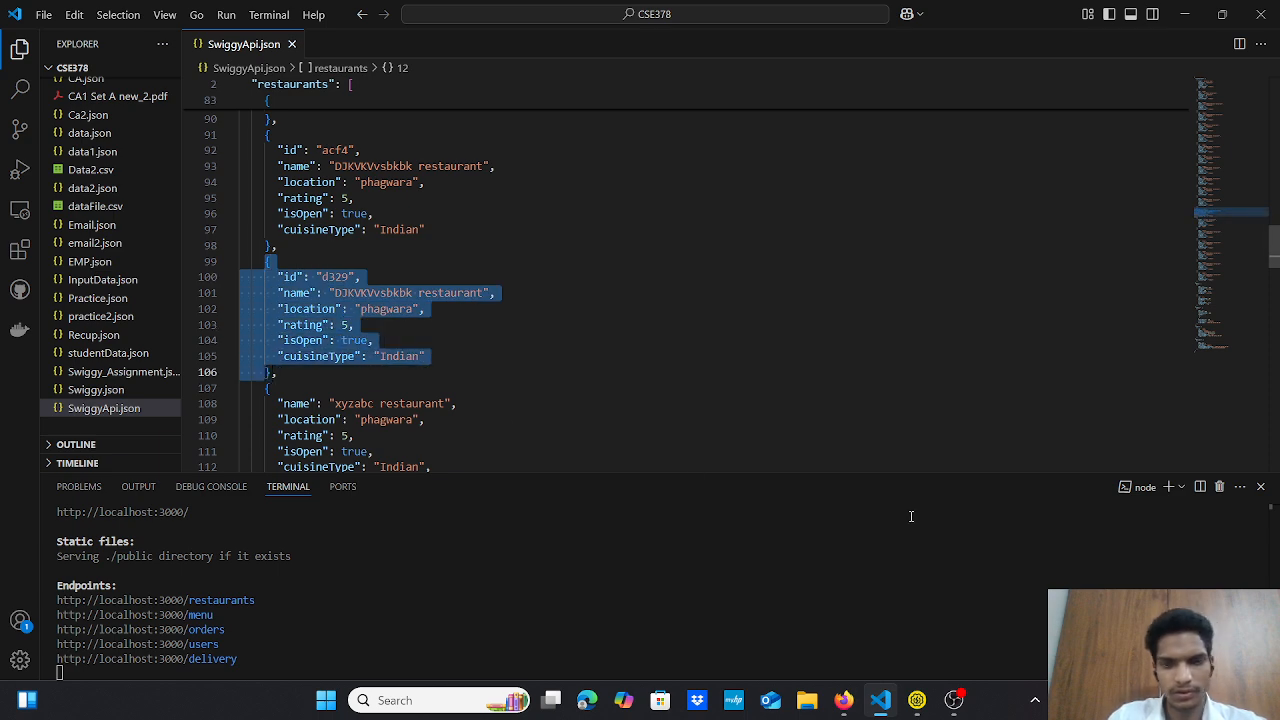
{"action": "left_click", "coordinate": [917, 700]}
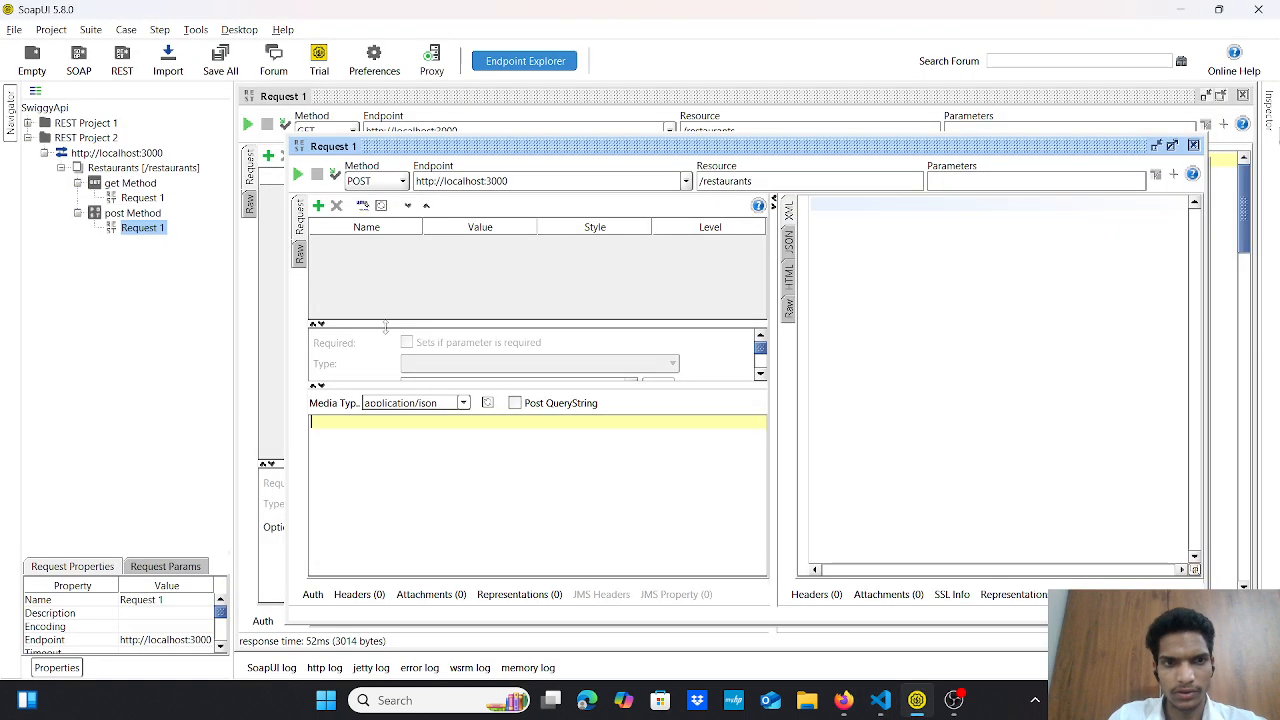
{"action": "type", "text": "{       \"id\": \"d329\",       \"name\": \"DJKVvsbkbk restaurant\",       \"location\": \"phagwara\",       \"rating\": 5,       \"isOpen\": true,       \"cuisineType\": \"Indian\""}
- Delete the id line from the JSON body of the POST request
{"action": "left_click", "coordinate": [396, 436]}
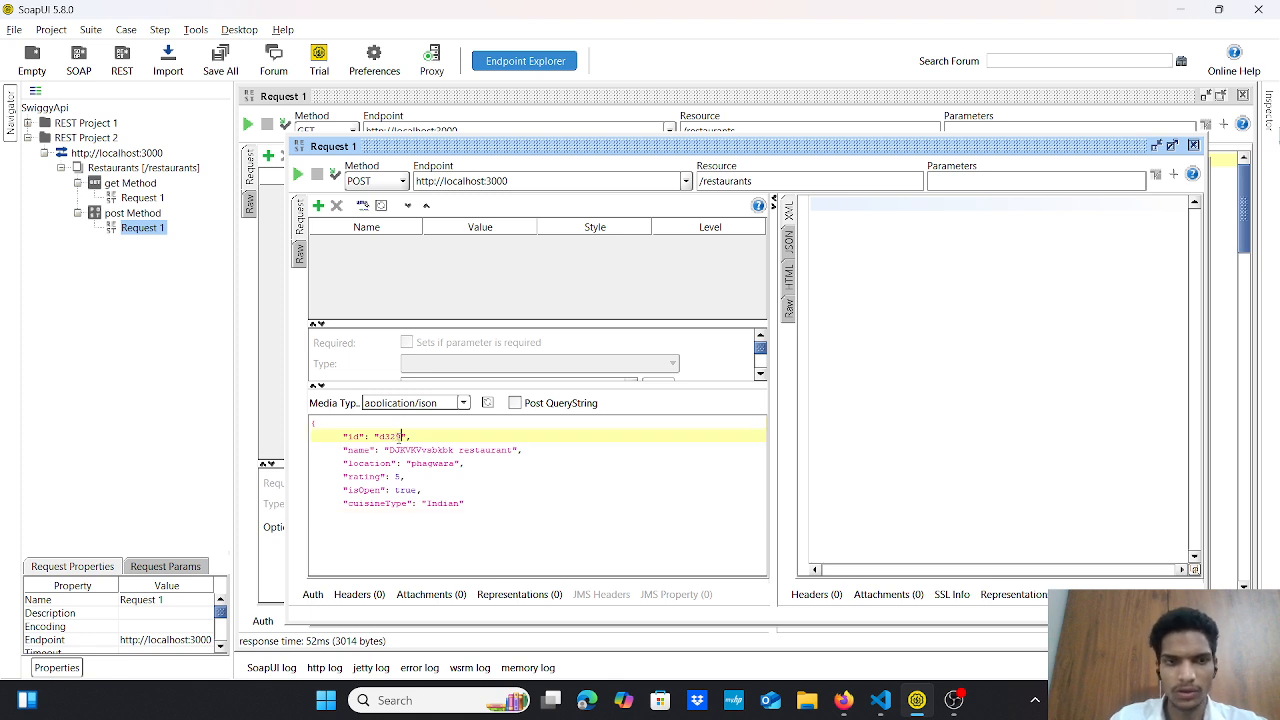
{"action": "key", "text": "BackSpace"}
{"action": "key", "text": "BackSpace"}
{"action": "key", "text": "BackSpace"}
{"action": "key", "text": "BackSpace"}
{"action": "key", "text": "BackSpace"}
{"action": "key", "text": "BackSpace"}
{"action": "key", "text": "BackSpace"}
{"action": "key", "text": "BackSpace"}
{"action": "key", "text": "BackSpace"}
{"action": "key", "text": "BackSpace"}
{"action": "key", "text": "BackSpace"}
{"action": "key", "text": "BackSpace"}
{"action": "key", "text": "BackSpace"}
{"action": "key", "text": "BackSpace"}
{"action": "key", "text": "BackSpace"}
{"action": "key", "text": "BackSpace"}
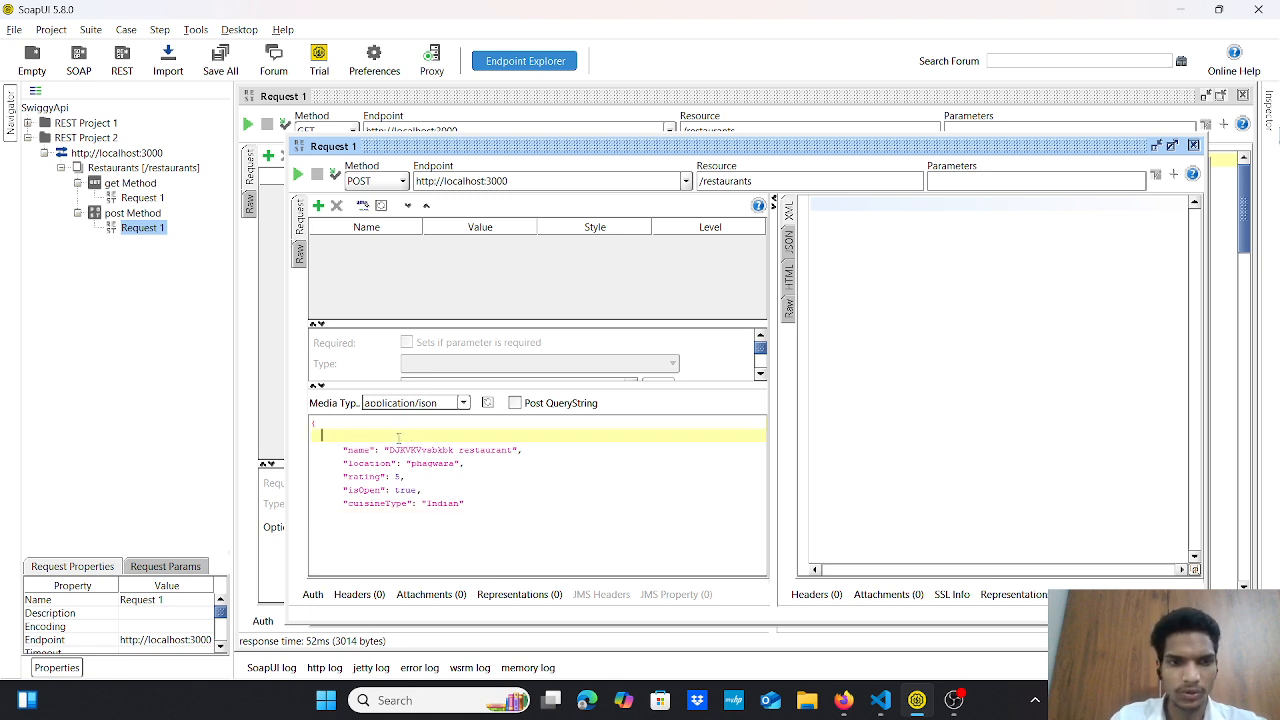
{"action": "key", "text": "BackSpace"}
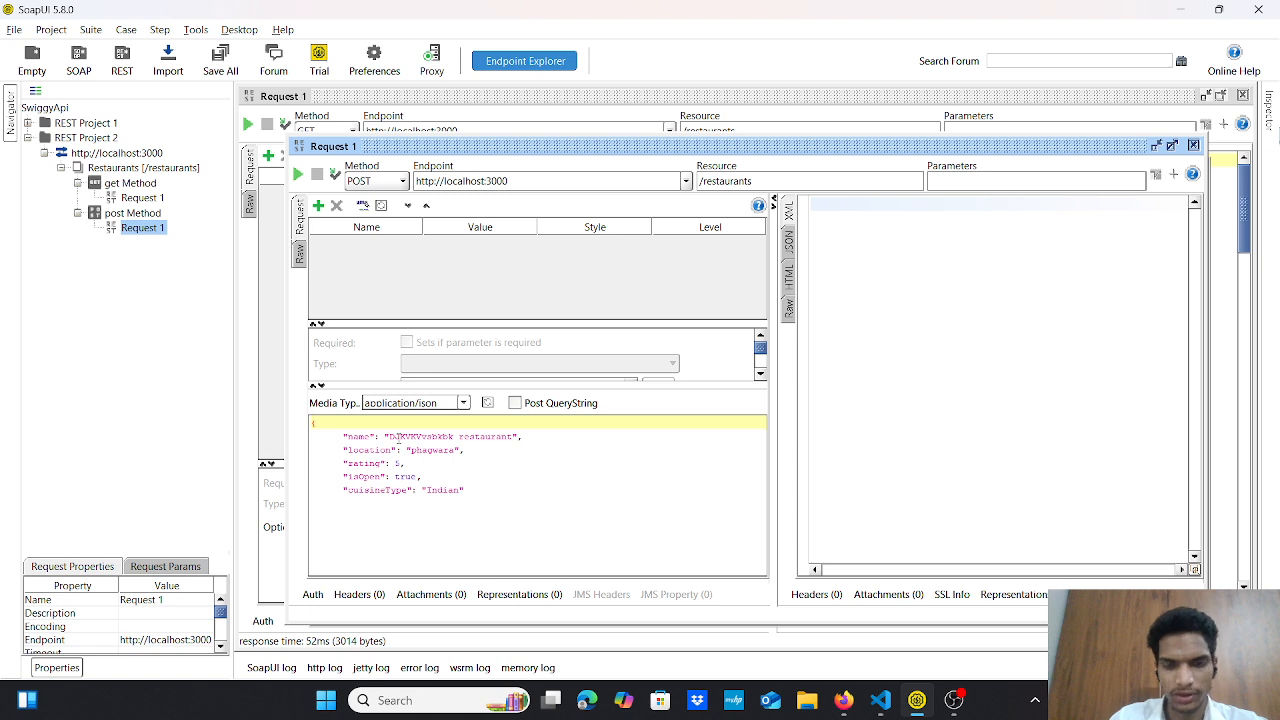
- Change the restaurant's name in the POST request body to "abcde restaurant"
{"action": "left_click", "coordinate": [457, 437]}
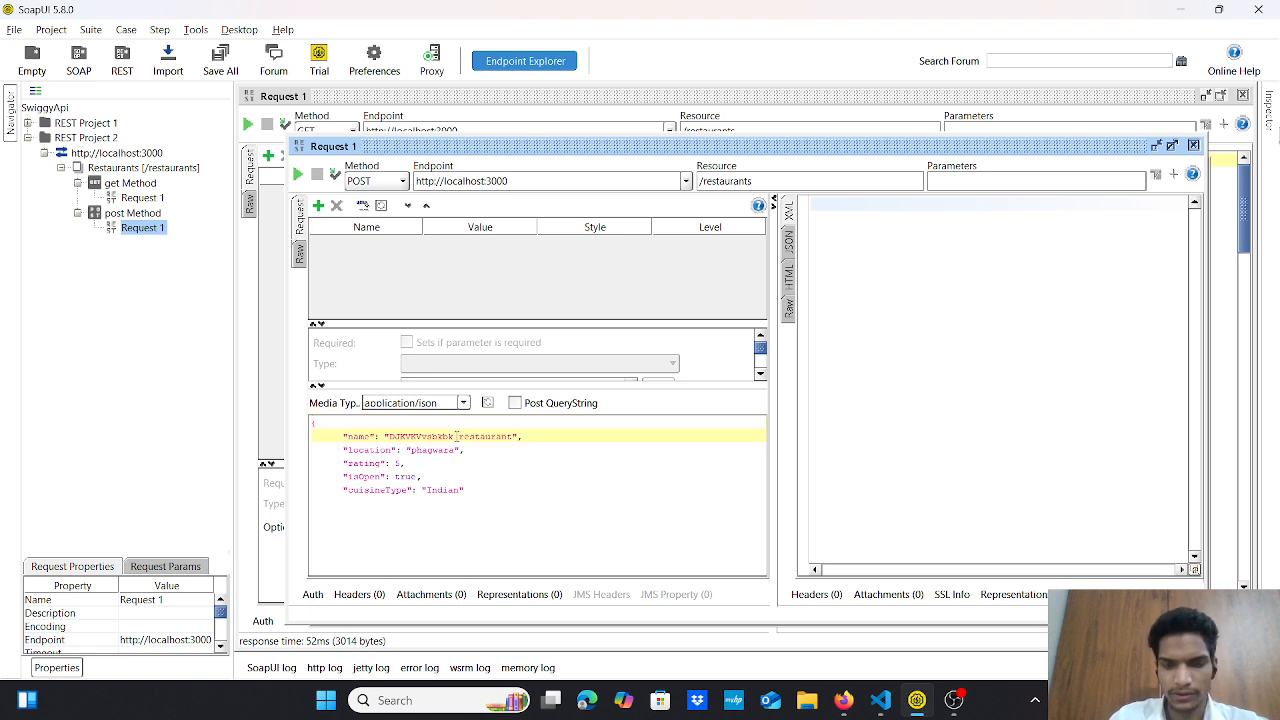
{"action": "key", "text": "BackSpace"}
{"action": "key", "text": "BackSpace"}
{"action": "key", "text": "BackSpace"}
{"action": "key", "text": "BackSpace"}
{"action": "key", "text": "BackSpace"}
{"action": "key", "text": "BackSpace"}
{"action": "key", "text": "BackSpace"}
{"action": "key", "text": "BackSpace"}
{"action": "key", "text": "BackSpace"}
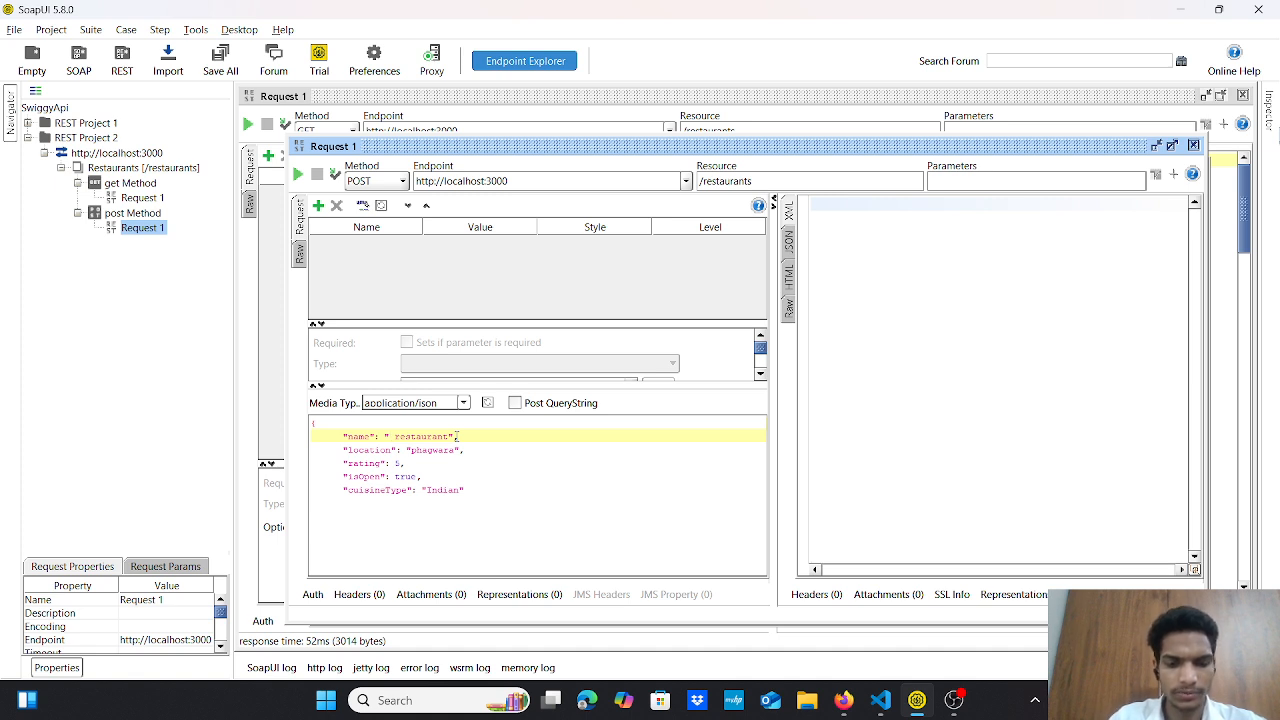
{"action": "type", "text": "abcd"}
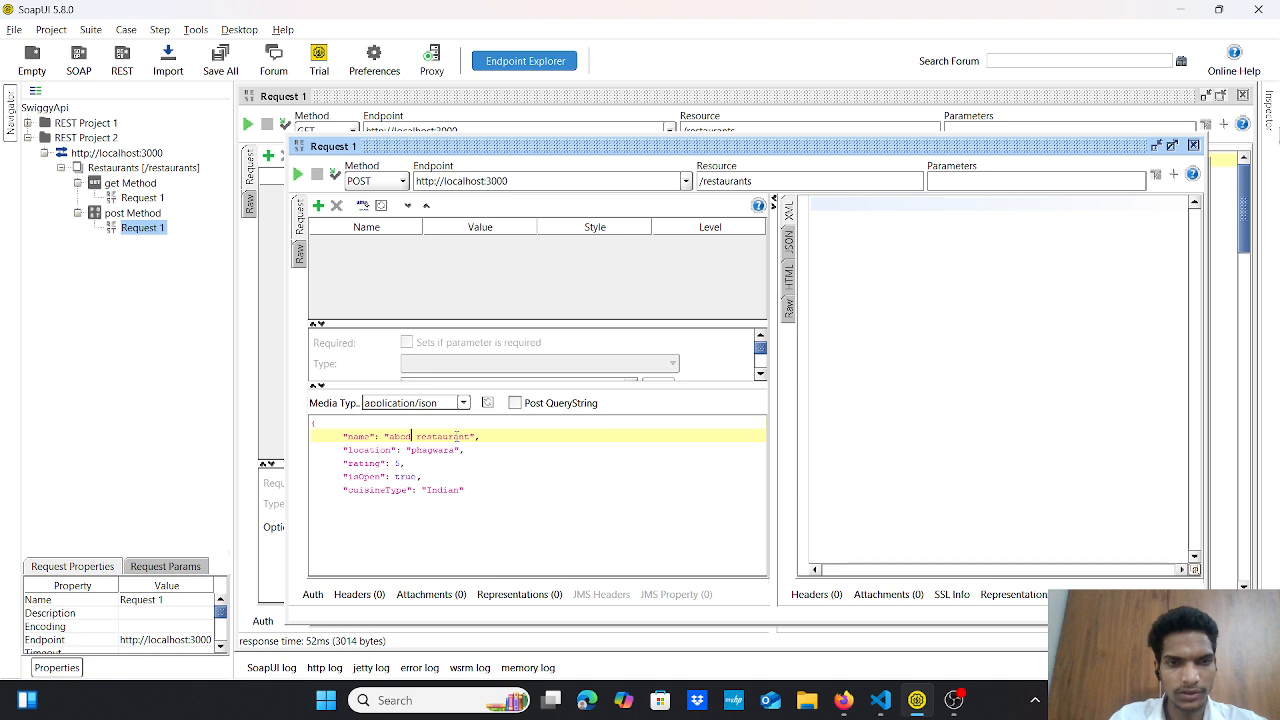
{"action": "type", "text": "e"}
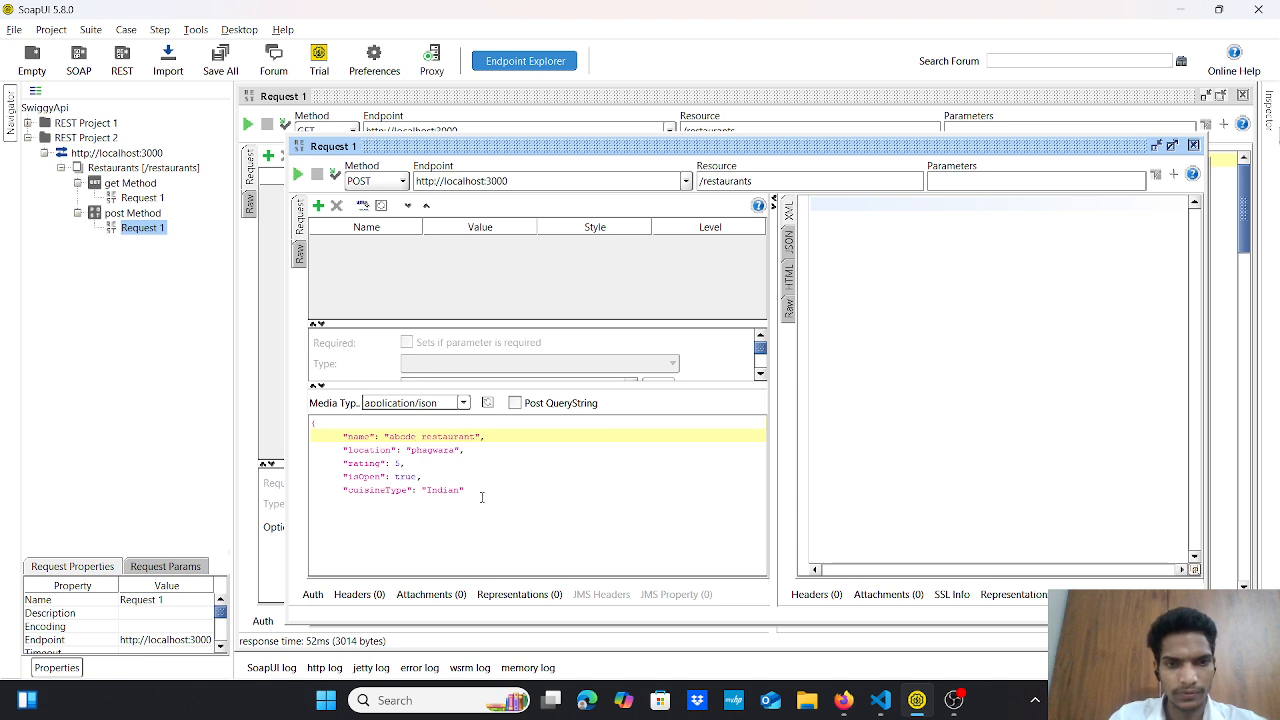
{"action": "left_click", "coordinate": [489, 500]}
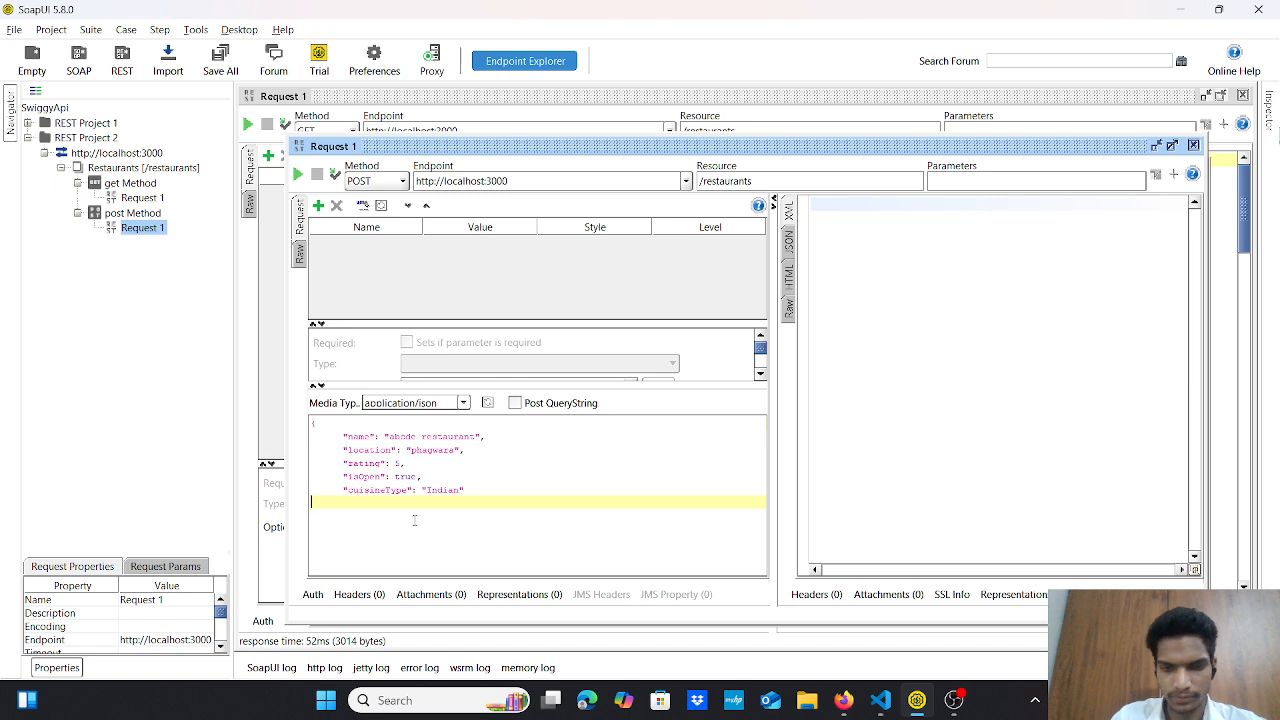
- Complete the JSON body with a closing brace and send the POST request to /restaurants
{"action": "type", "text": "}"}
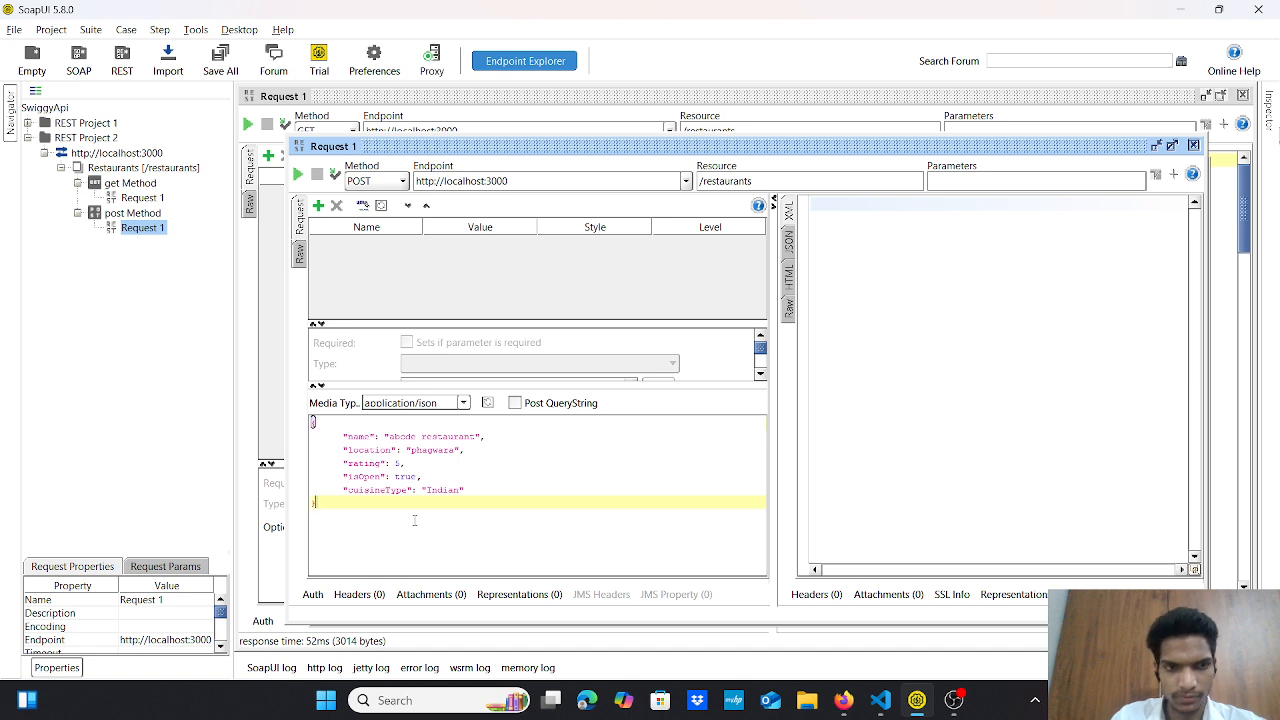
{"action": "left_click", "coordinate": [297, 176]}
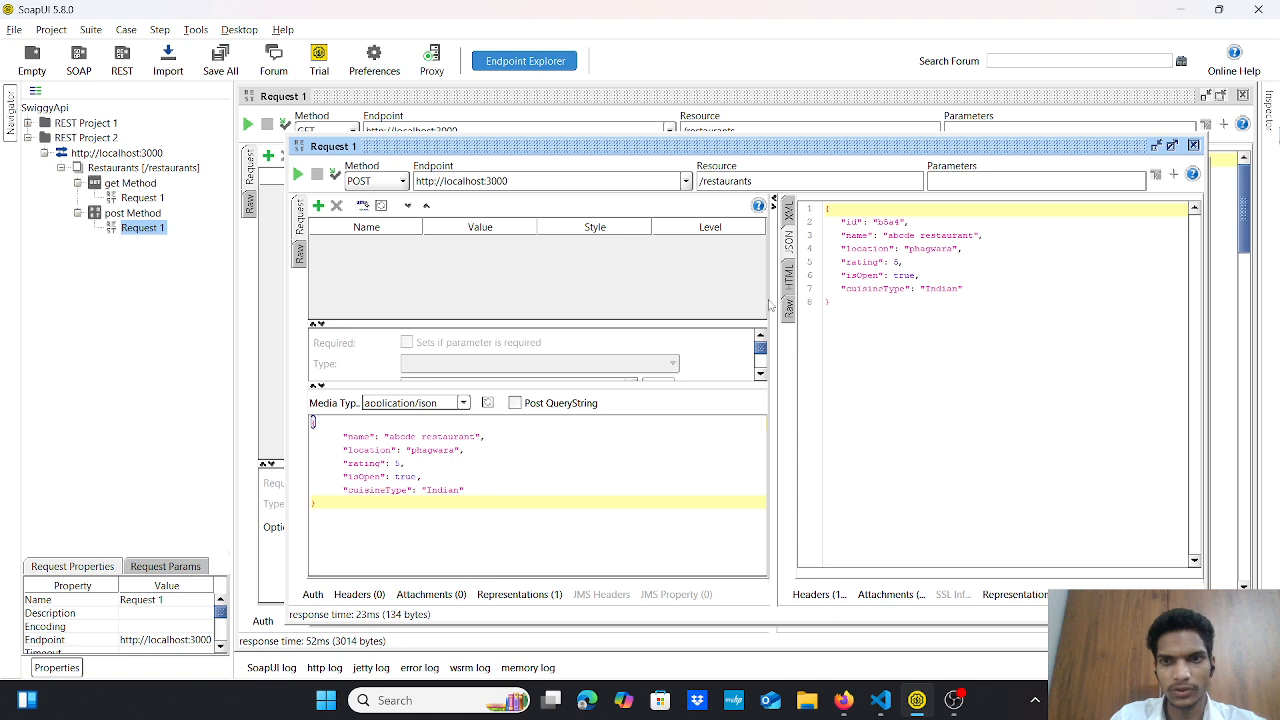
{"action": "left_click", "coordinate": [1172, 146]}
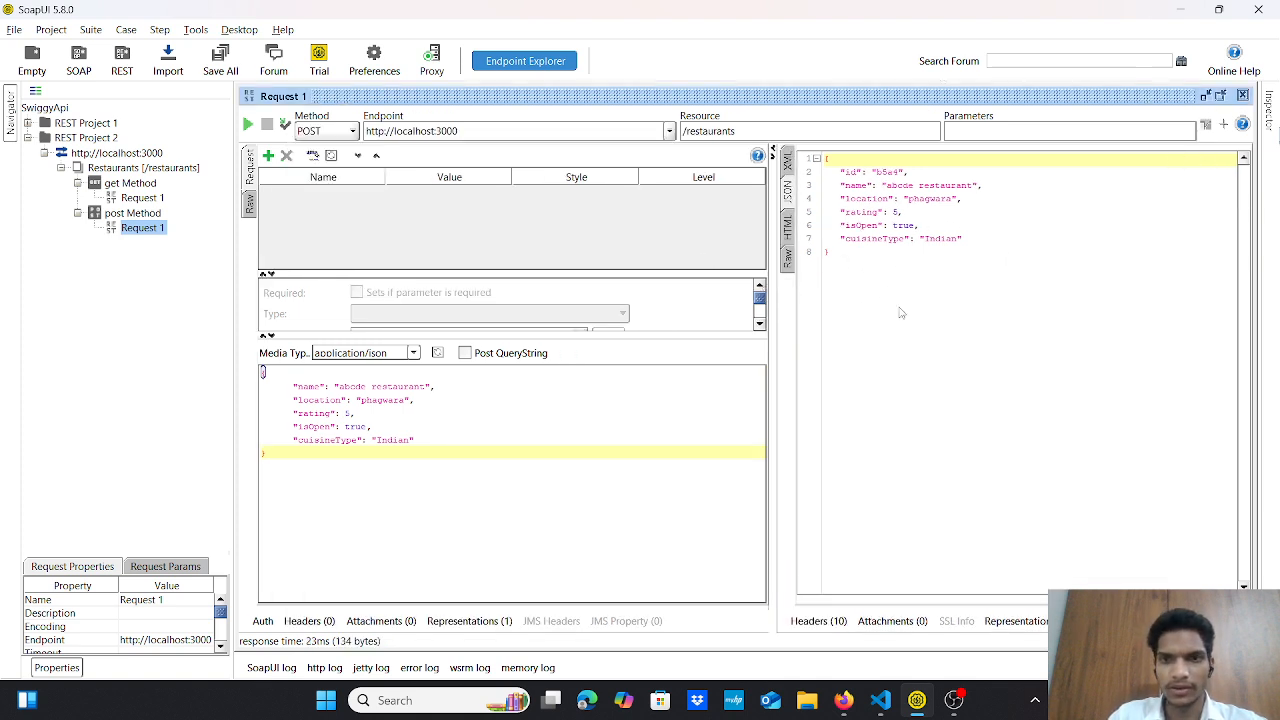
{"action": "double_click", "coordinate": [885, 172]}
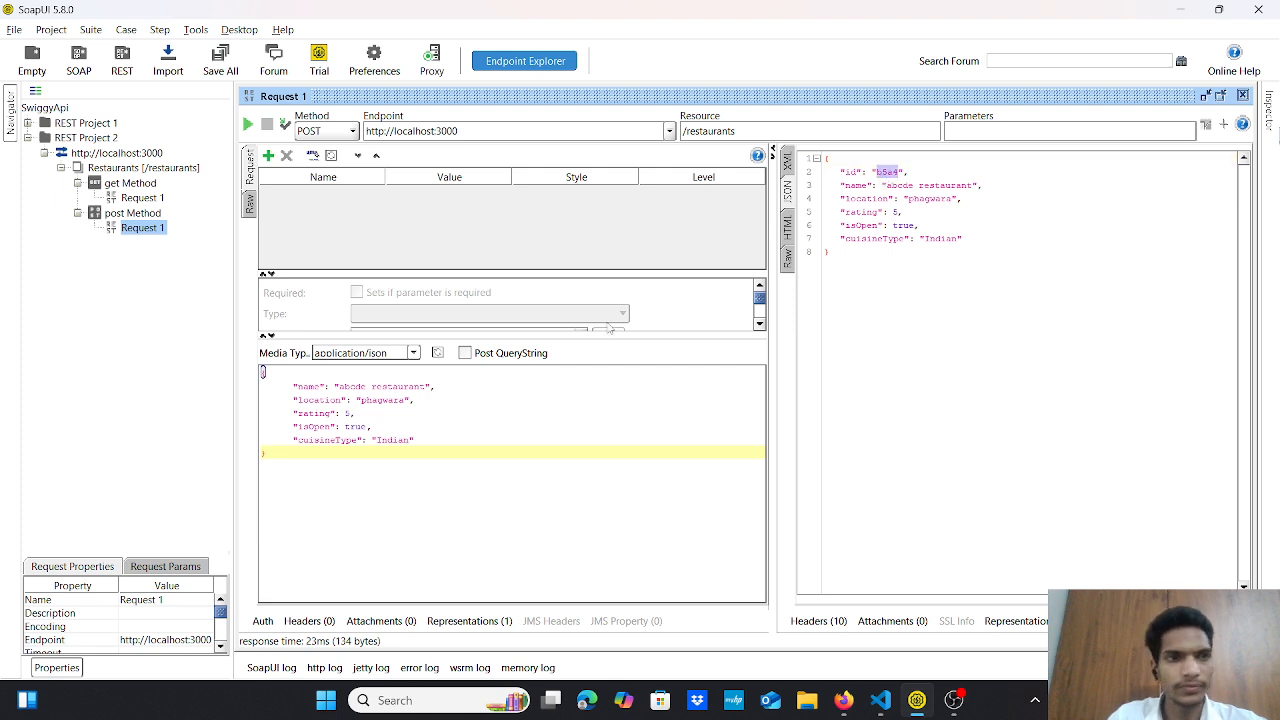
- Add a method named "pust Method" to the Restaurants resource with PUT as its HTTP method
{"action": "right_click", "coordinate": [145, 170]}
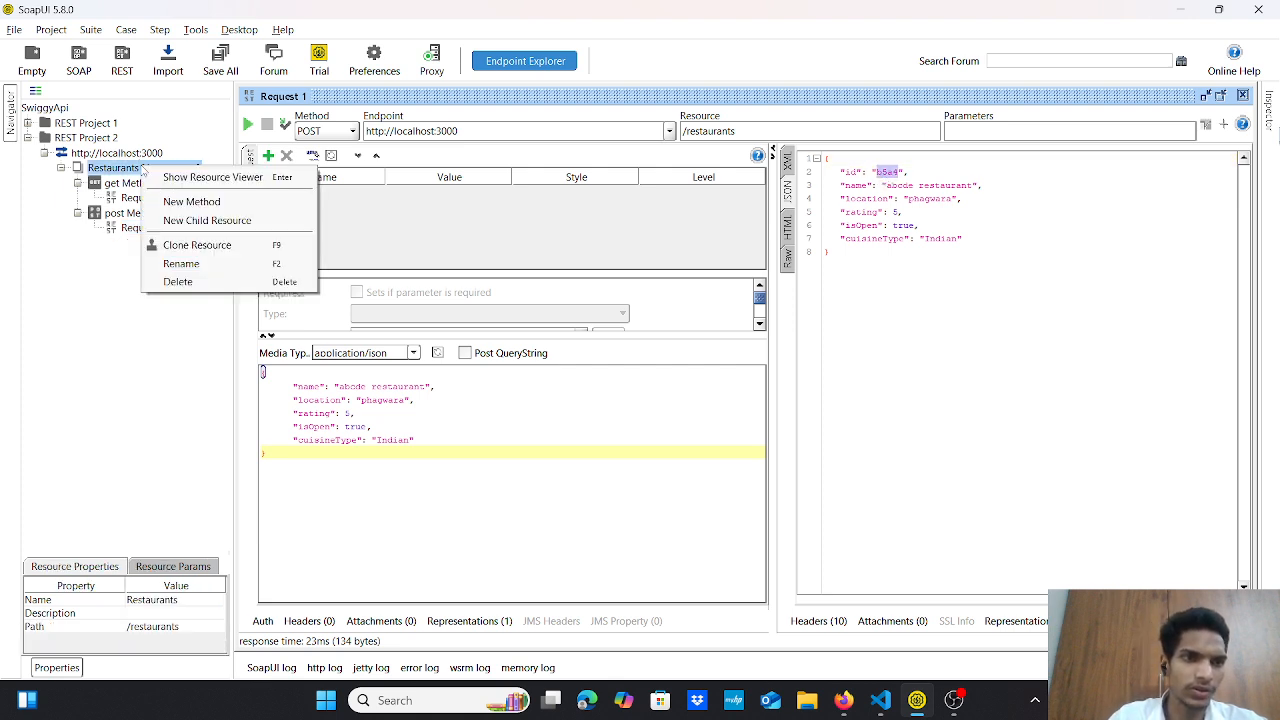
{"action": "left_click", "coordinate": [198, 204]}
{"action": "left_click", "coordinate": [554, 253]}
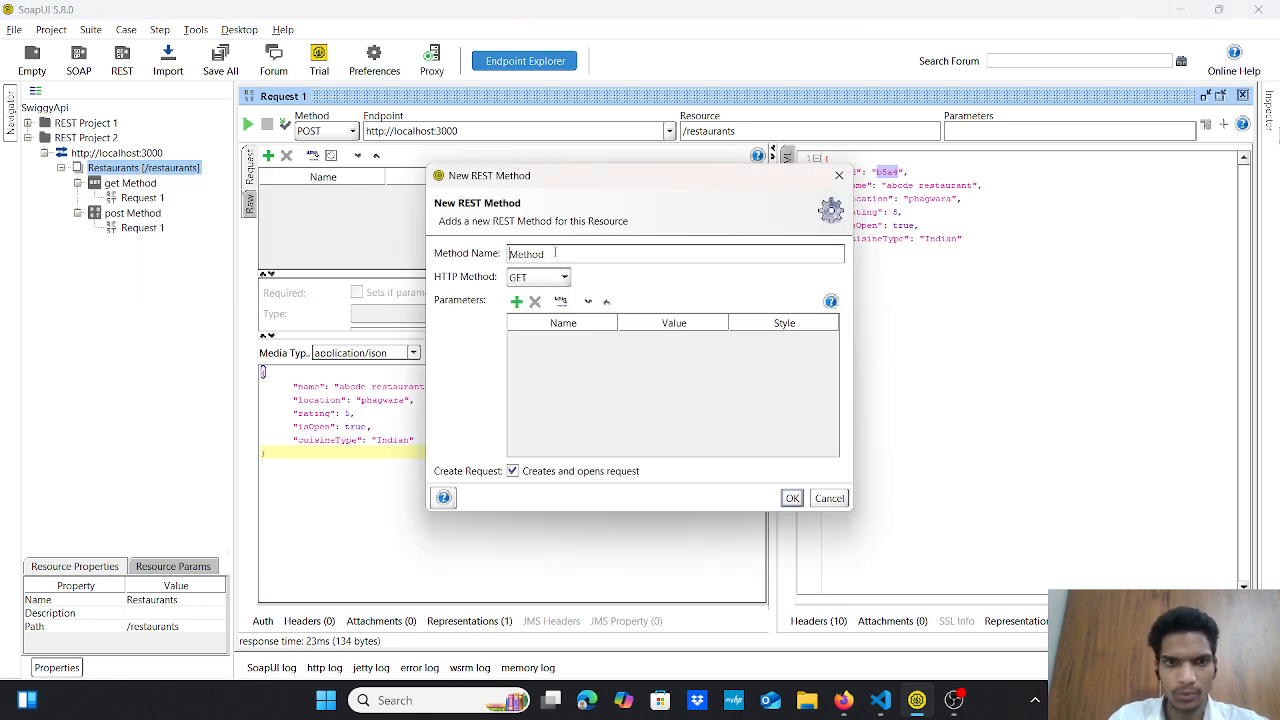
{"action": "type", "text": "pust"}
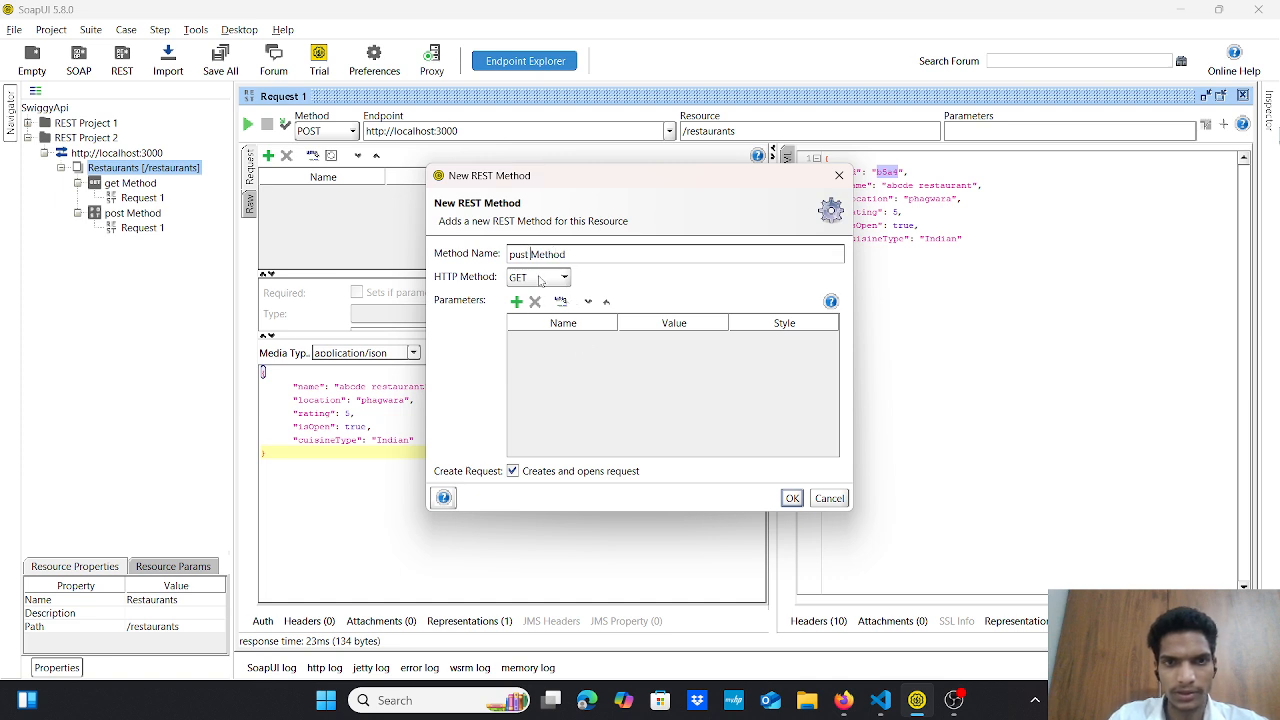
{"action": "left_click", "coordinate": [540, 279]}
{"action": "left_click", "coordinate": [541, 326]}
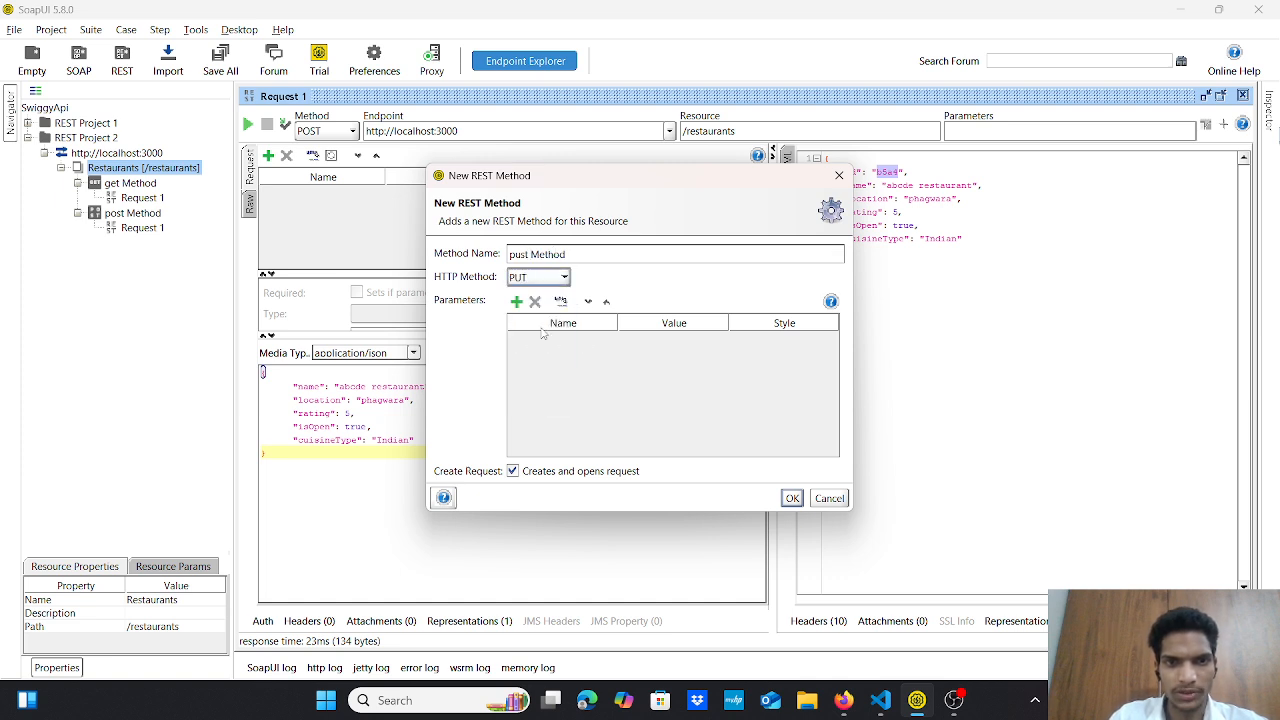
{"action": "left_click", "coordinate": [792, 498]}
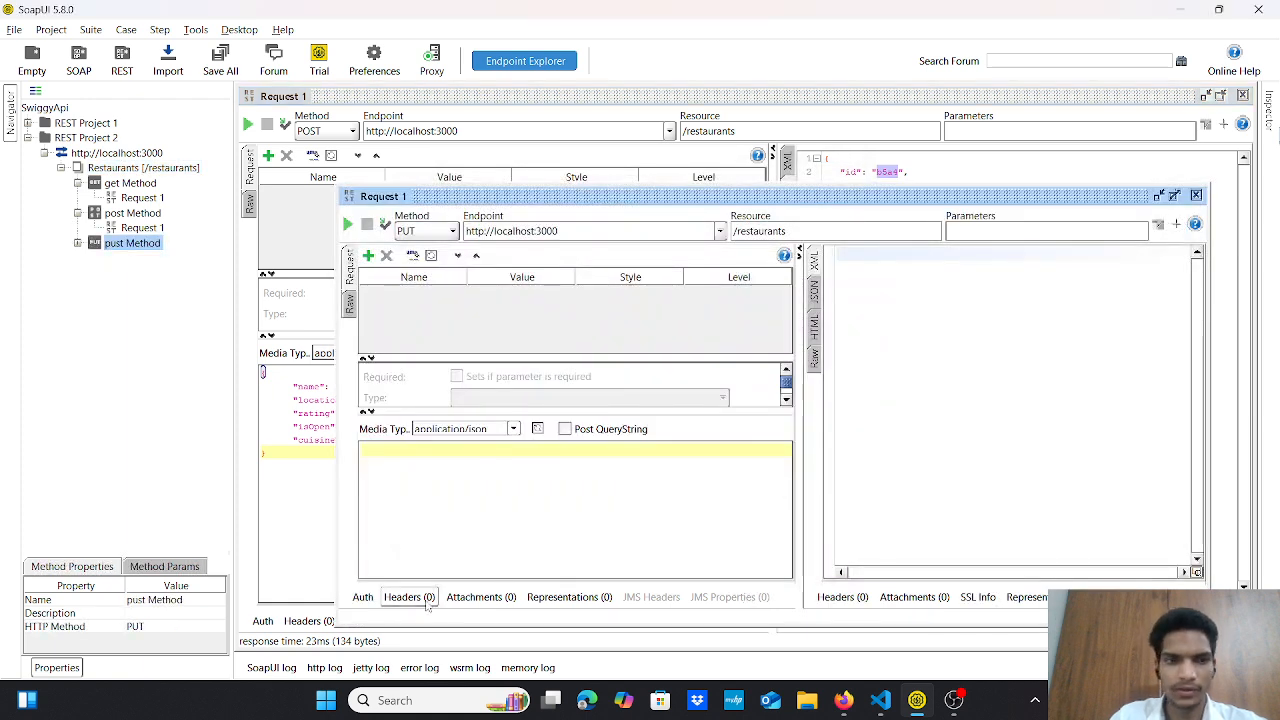
{"action": "left_click", "coordinate": [846, 232]}
{"action": "type", "text": "/"}
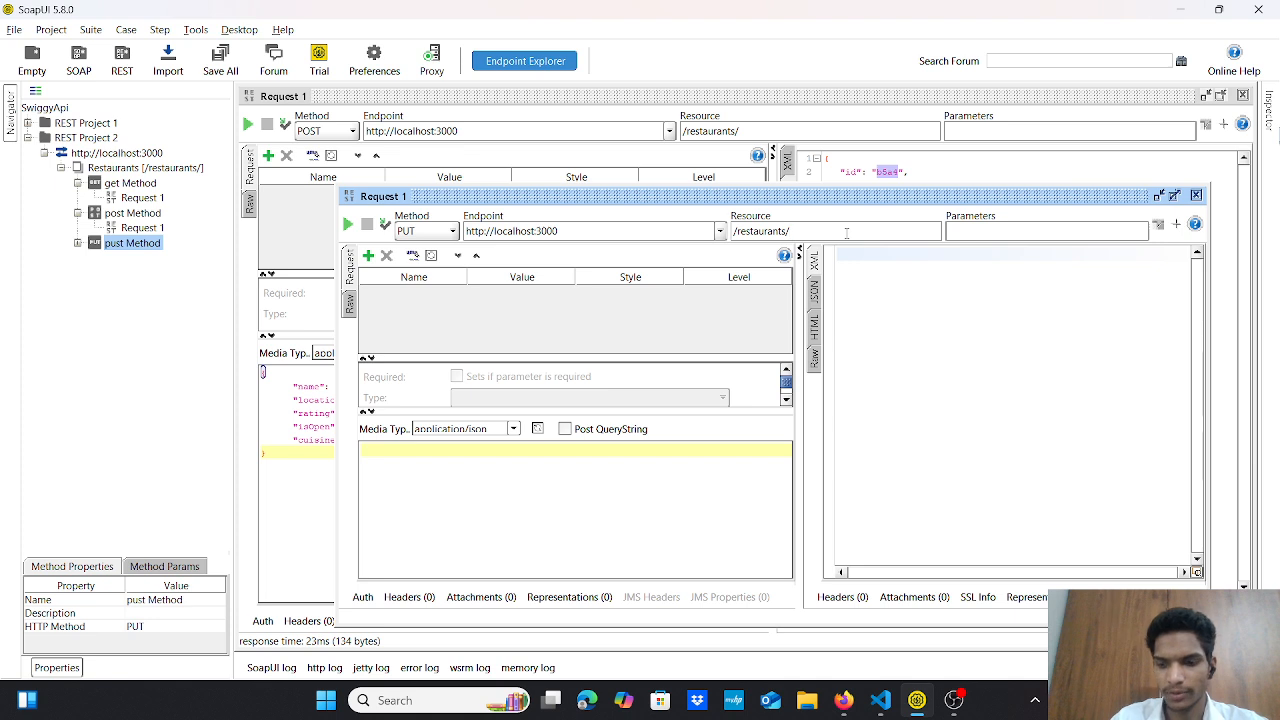
{"action": "type", "text": "1616"}
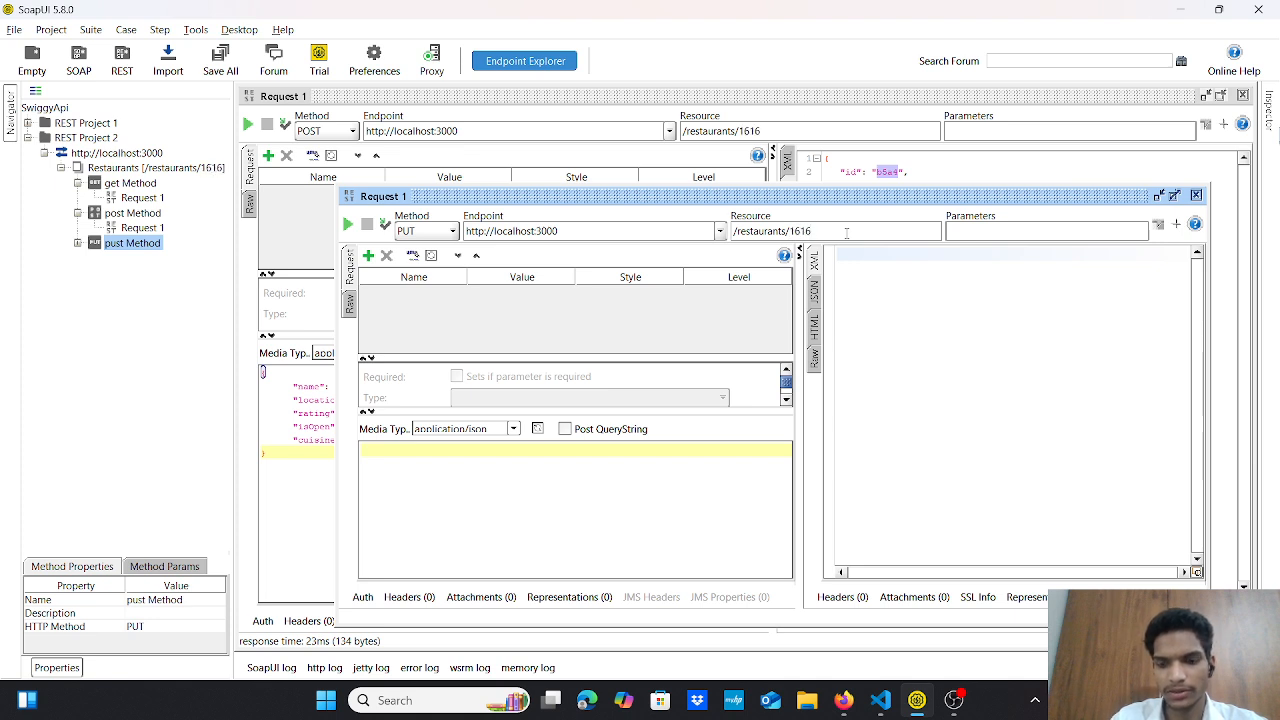
{"action": "key", "text": "BackSpace"}
{"action": "key", "text": "BackSpace"}
{"action": "key", "text": "BackSpace"}
{"action": "key", "text": "BackSpace"}
{"action": "key", "text": "BackSpace"}
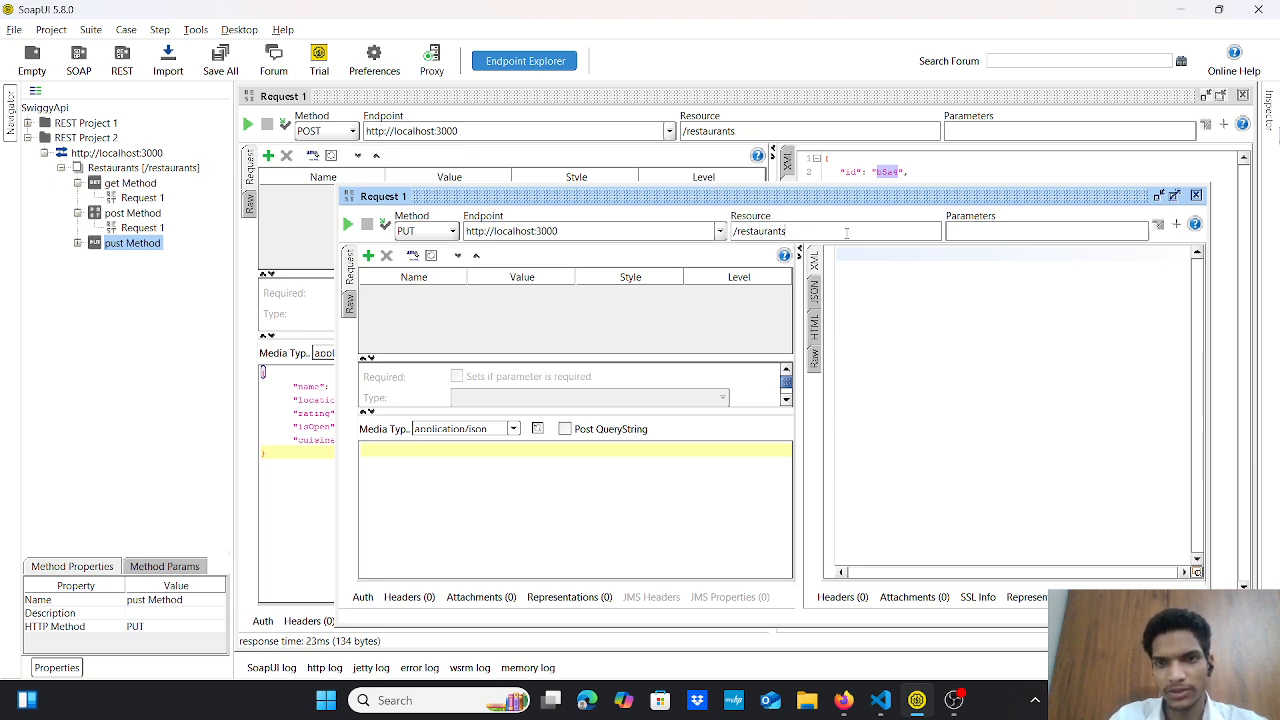
- Add a parameter named id to the PUT request and copy the new restaurant's id from the POST response
{"action": "left_click", "coordinate": [368, 256]}
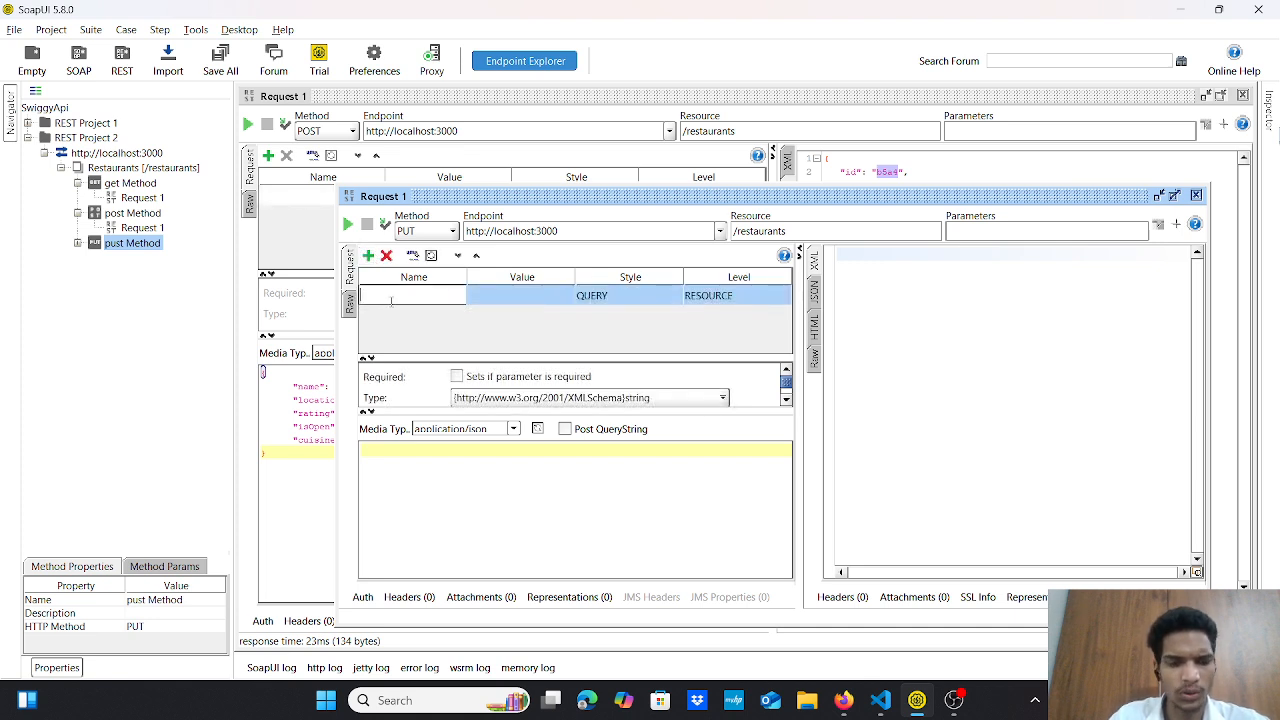
{"action": "type", "text": "id"}
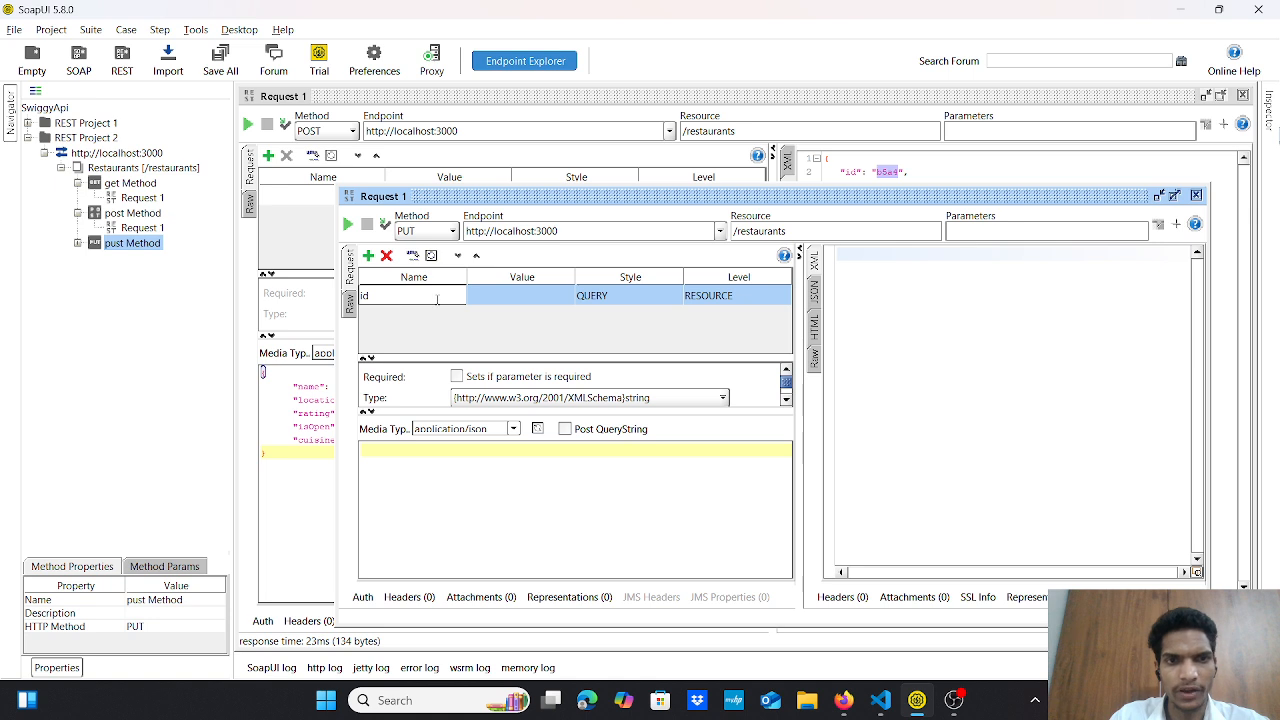
{"action": "left_click", "coordinate": [526, 293]}
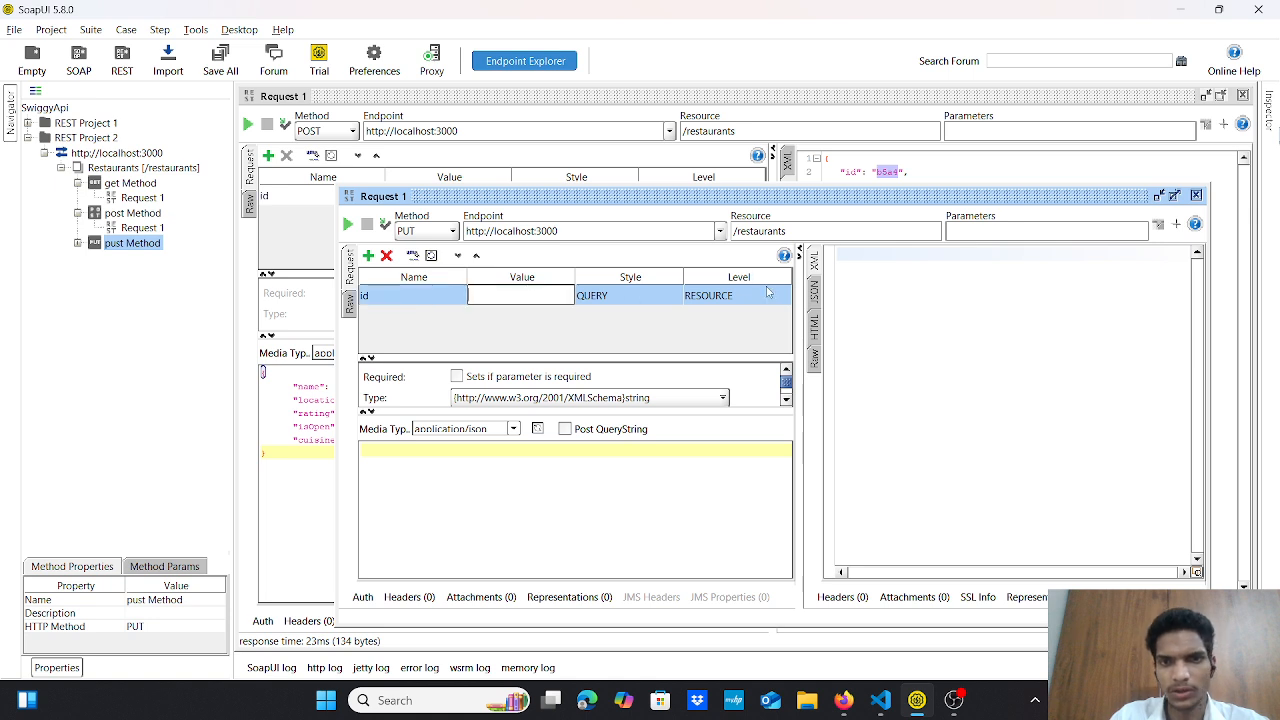
{"action": "left_click", "coordinate": [1159, 196]}
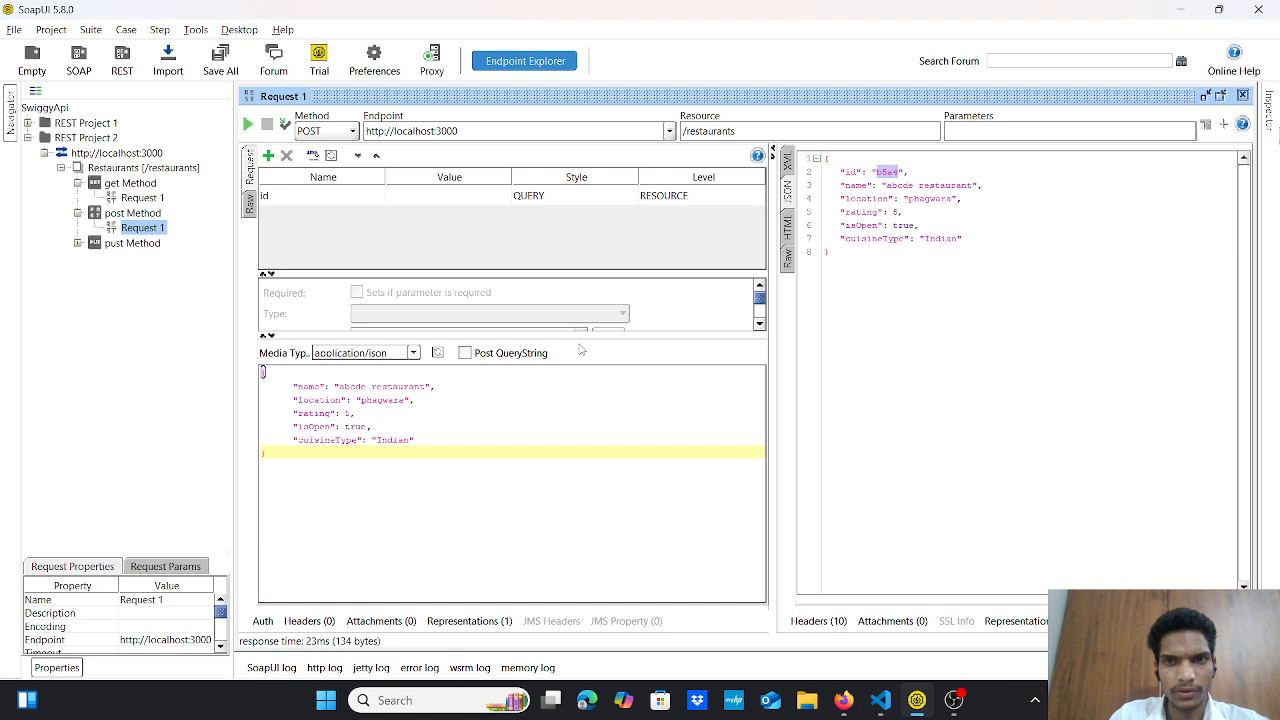
{"action": "double_click", "coordinate": [889, 173]}
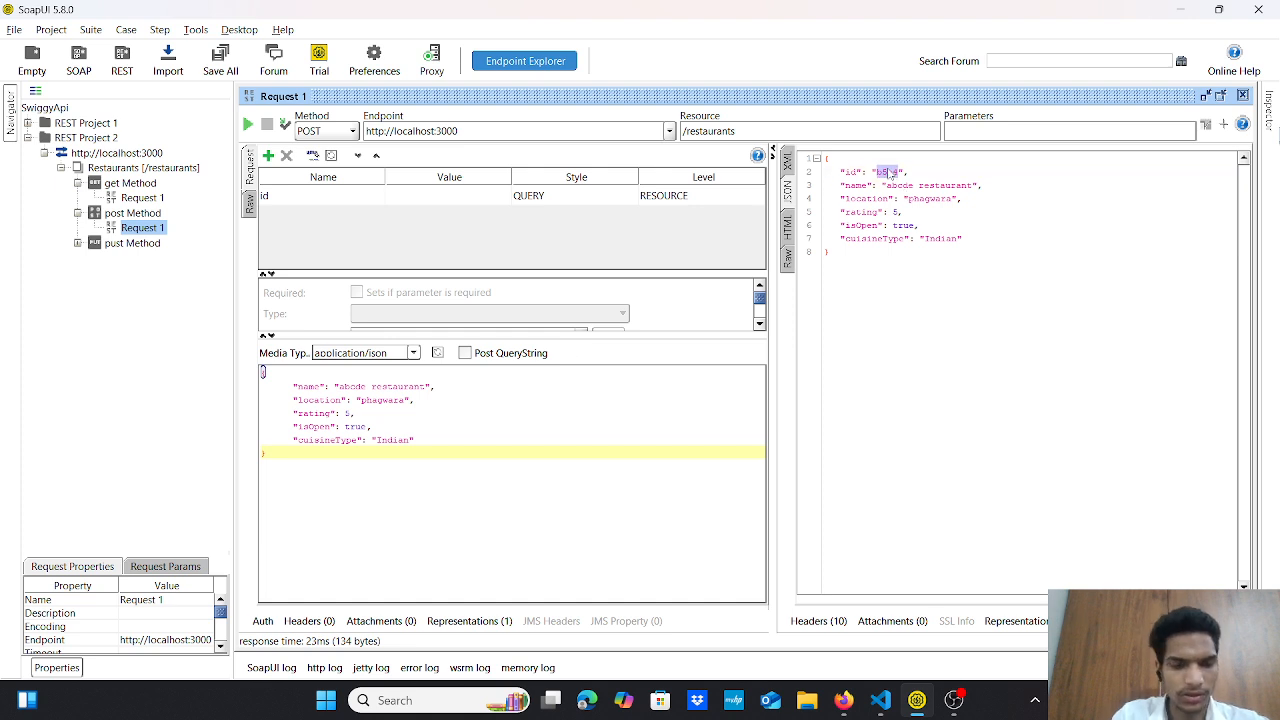
{"action": "left_click", "coordinate": [150, 248]}
{"action": "double_click", "coordinate": [148, 246]}
{"action": "left_click", "coordinate": [150, 258]}
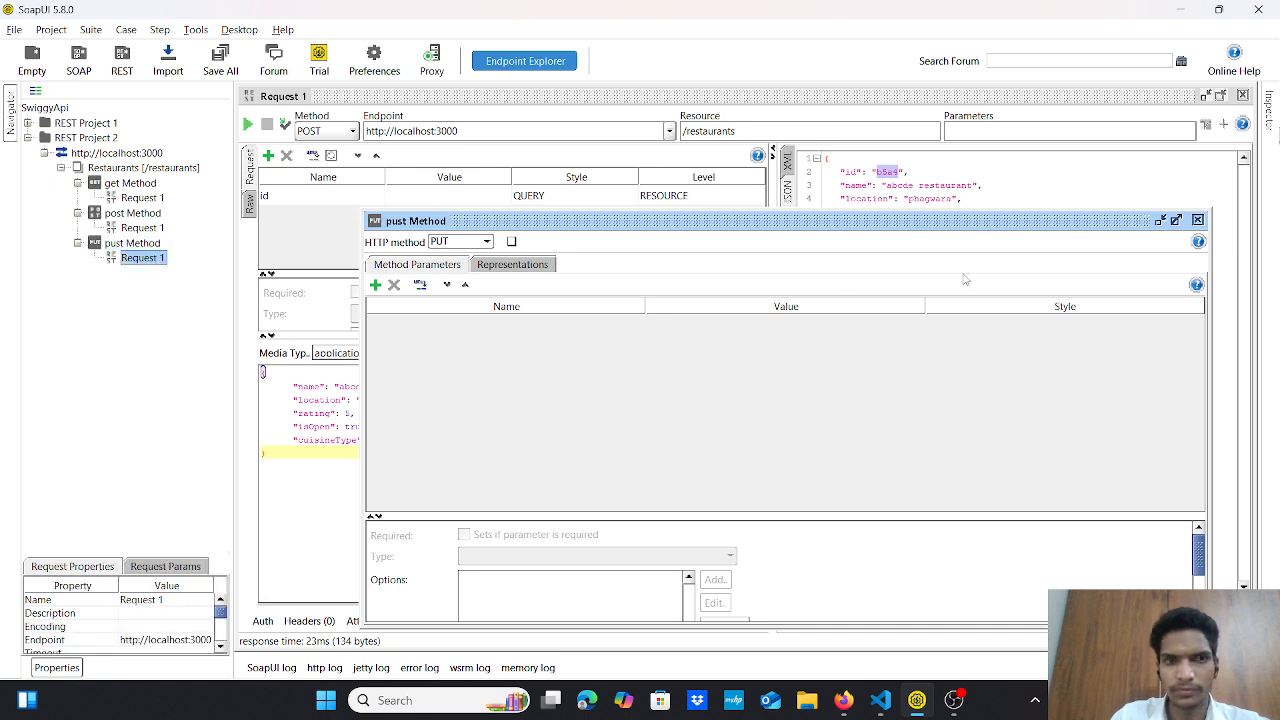
{"action": "left_click", "coordinate": [135, 261]}
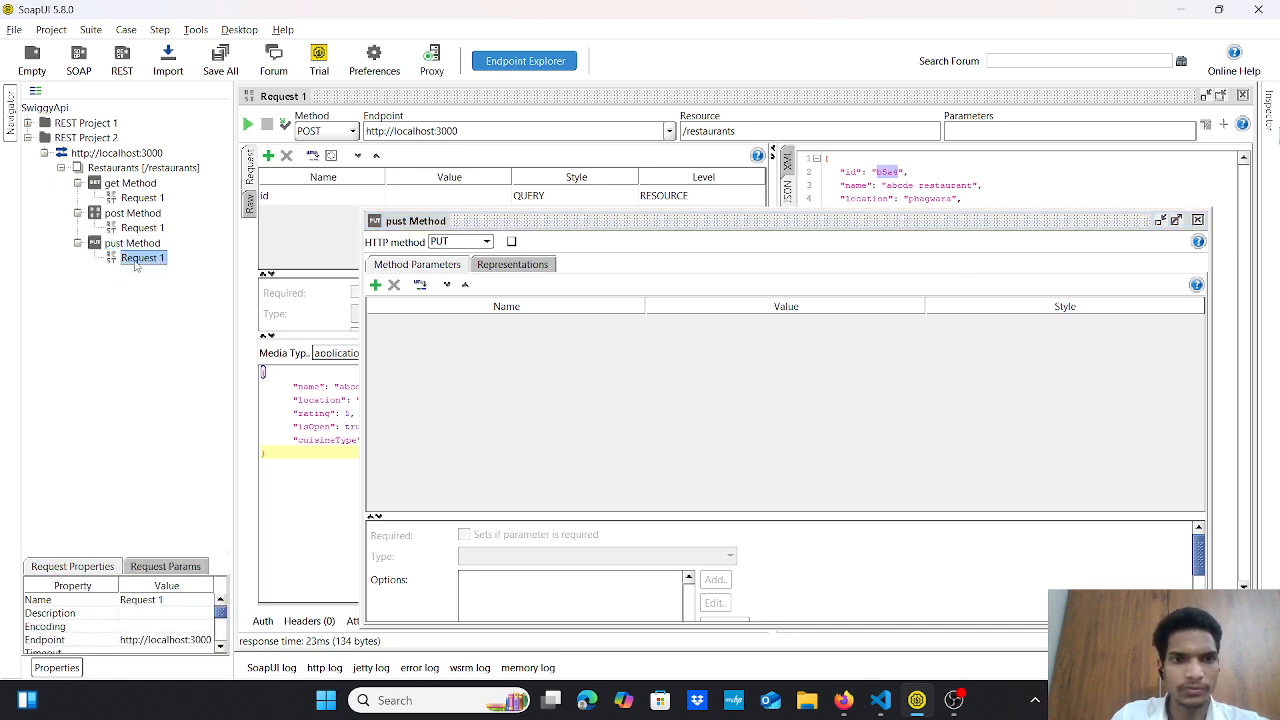
{"action": "left_click", "coordinate": [1166, 222]}
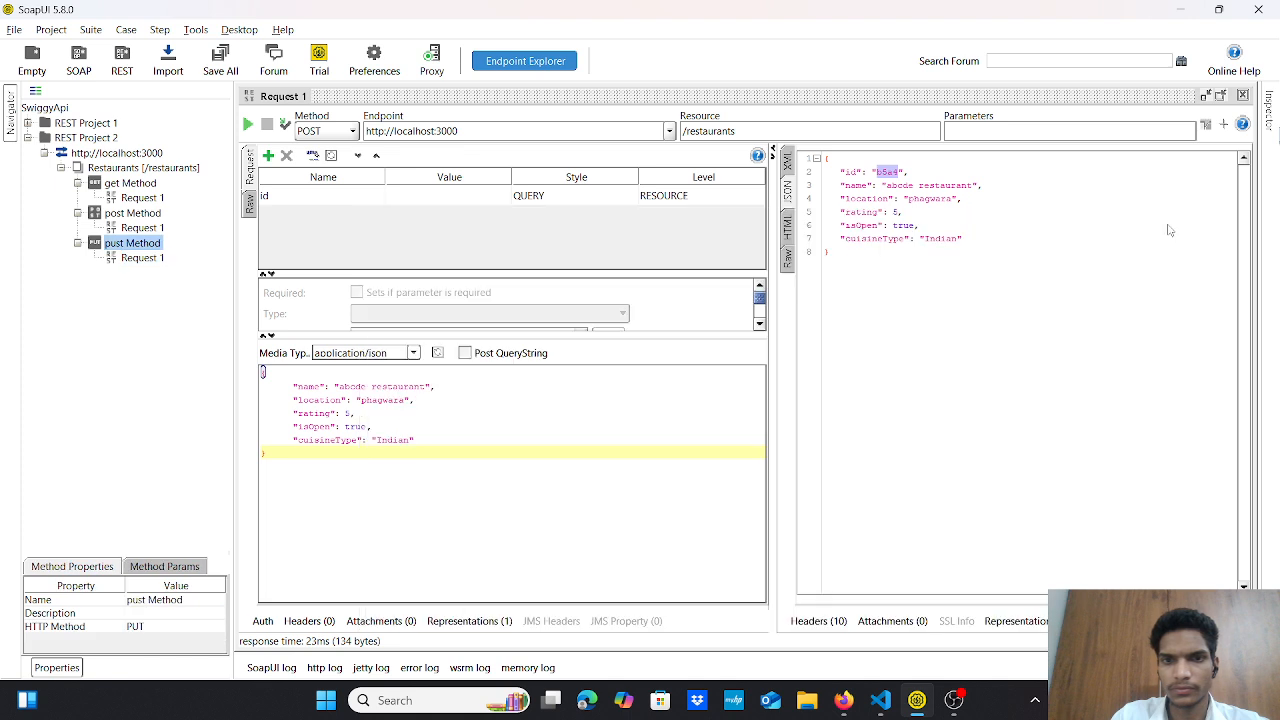
- In the POST request, set the id parameter's value to b5a4 and its style to TEMPLATE
{"action": "left_click", "coordinate": [460, 195]}
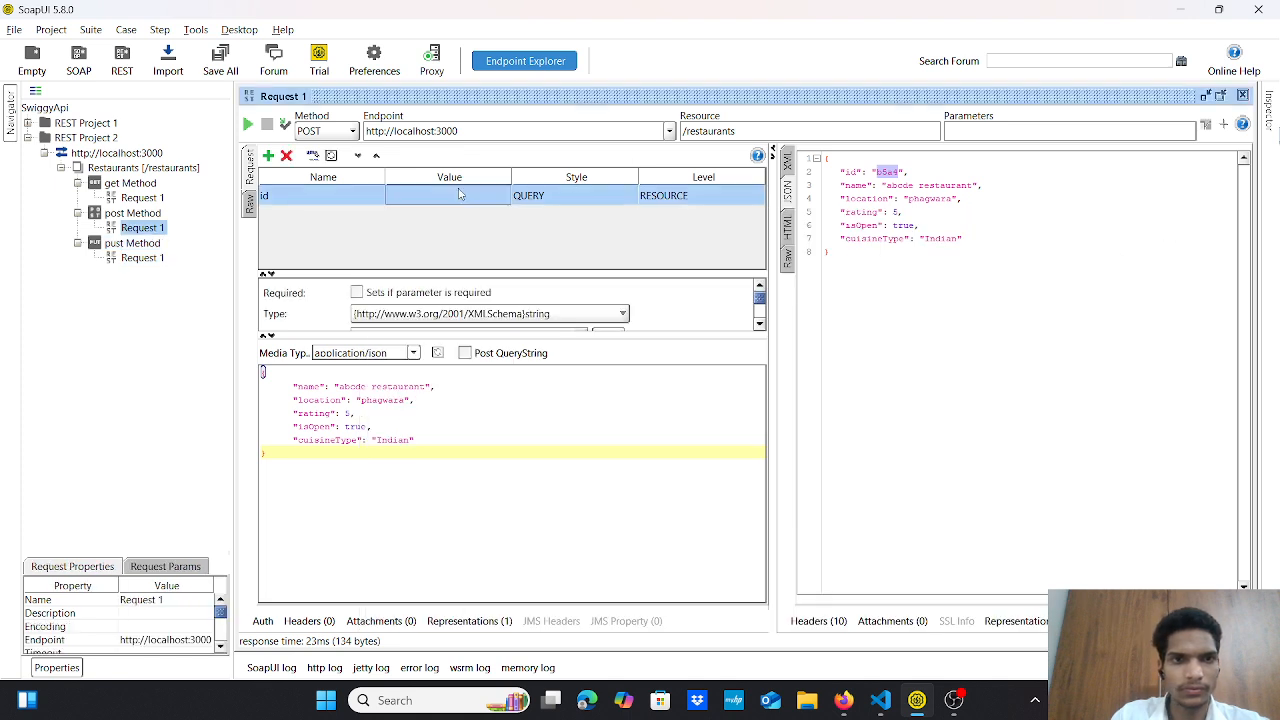
{"action": "left_click", "coordinate": [460, 195]}
{"action": "type", "text": "b5e4"}
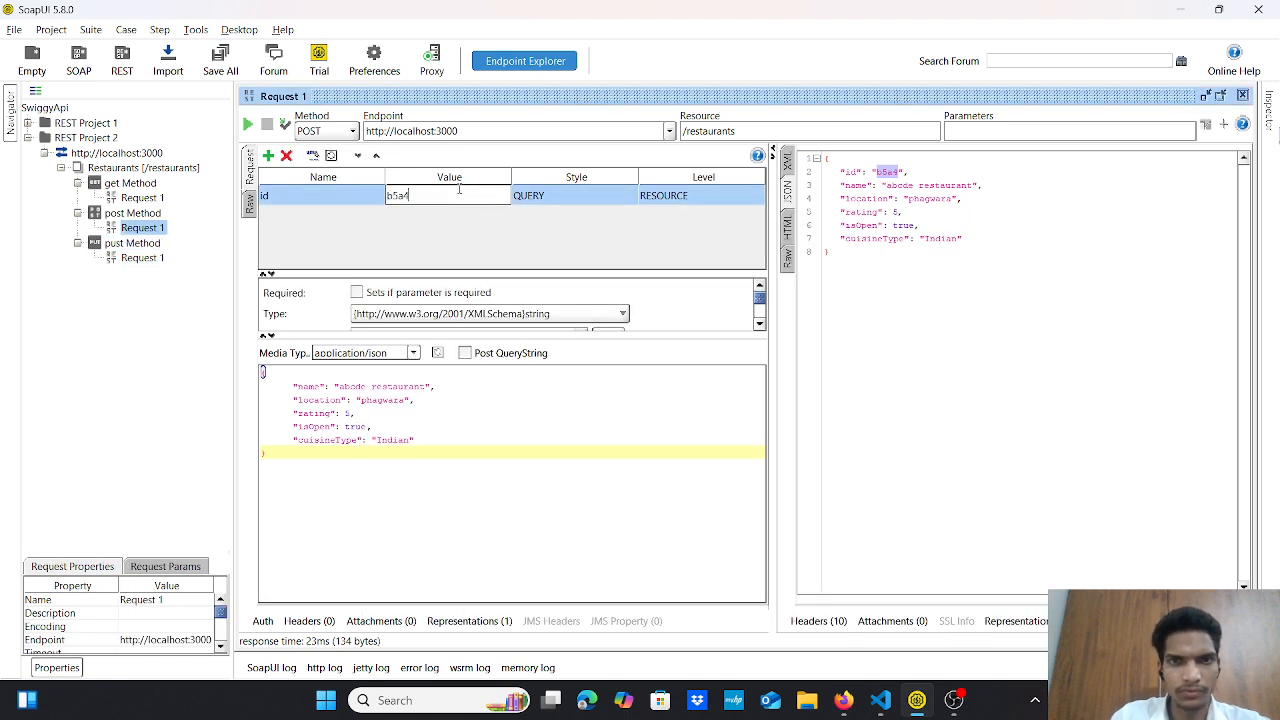
{"action": "left_click", "coordinate": [599, 194]}
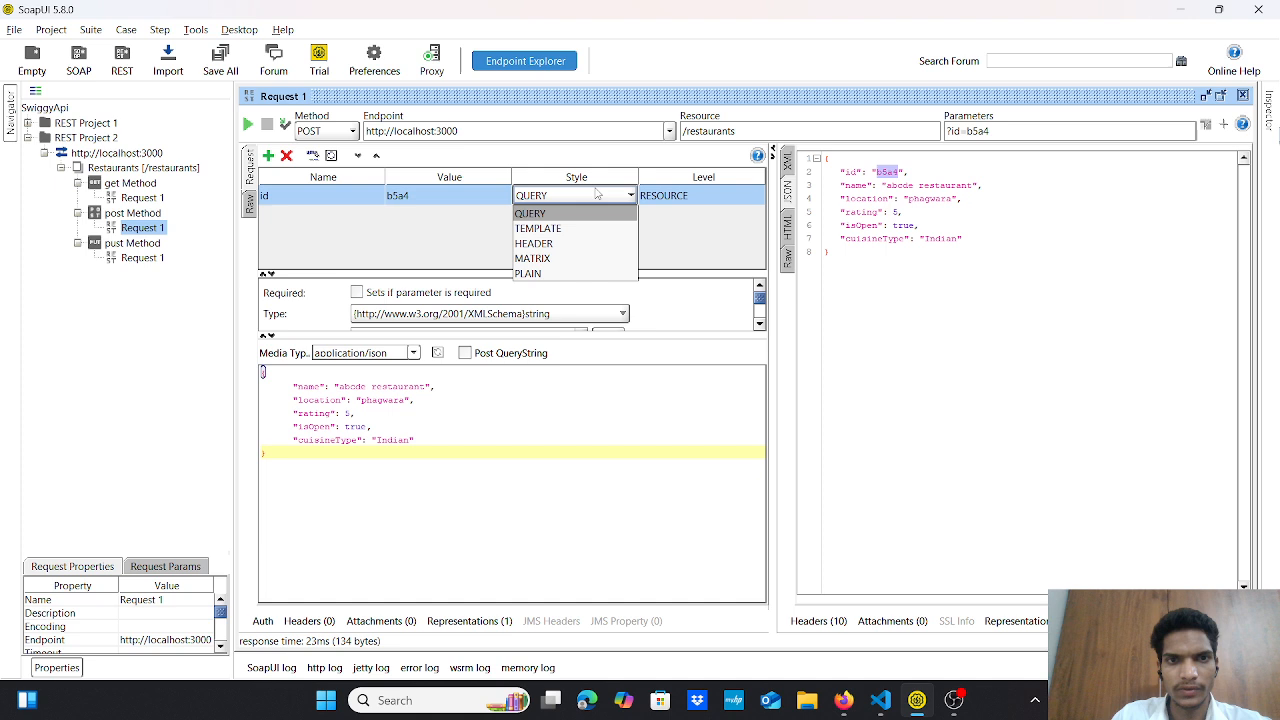
{"action": "left_click", "coordinate": [562, 229]}
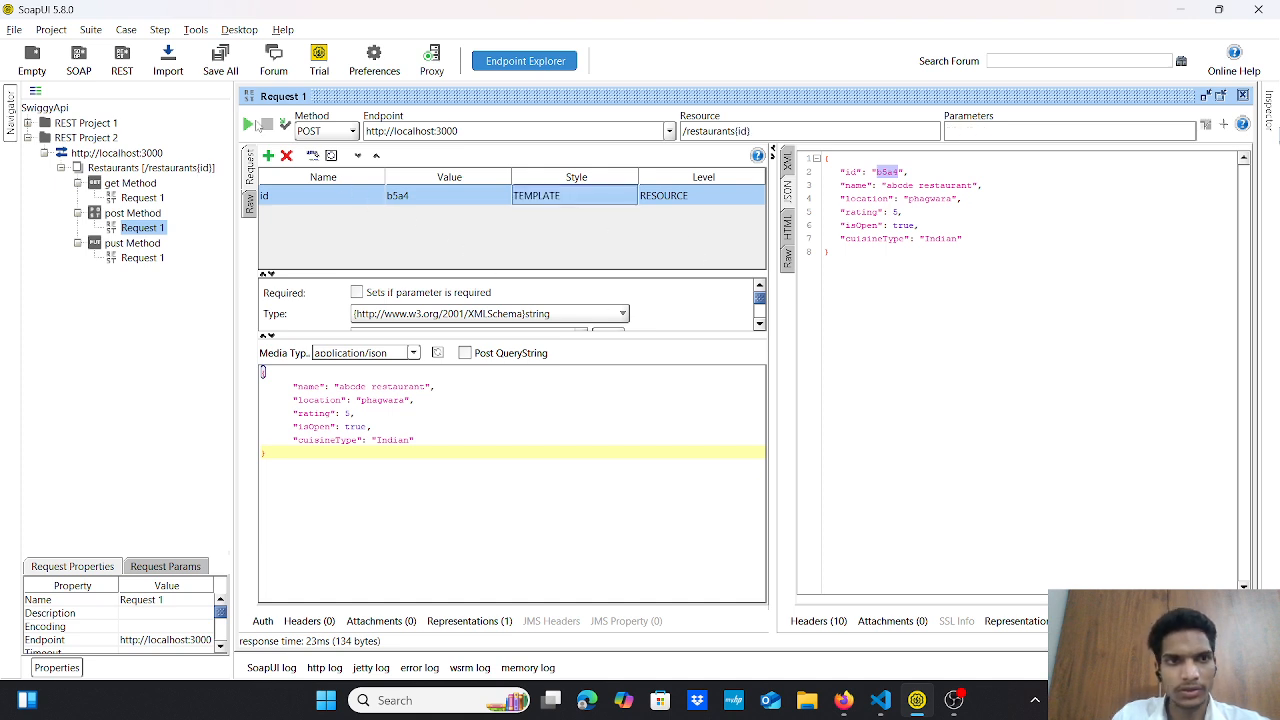
- Change the restaurant's name in the request body to "abcdef restaurant" and send the POST request
{"action": "left_click", "coordinate": [366, 390]}
{"action": "type", "text": "f"}
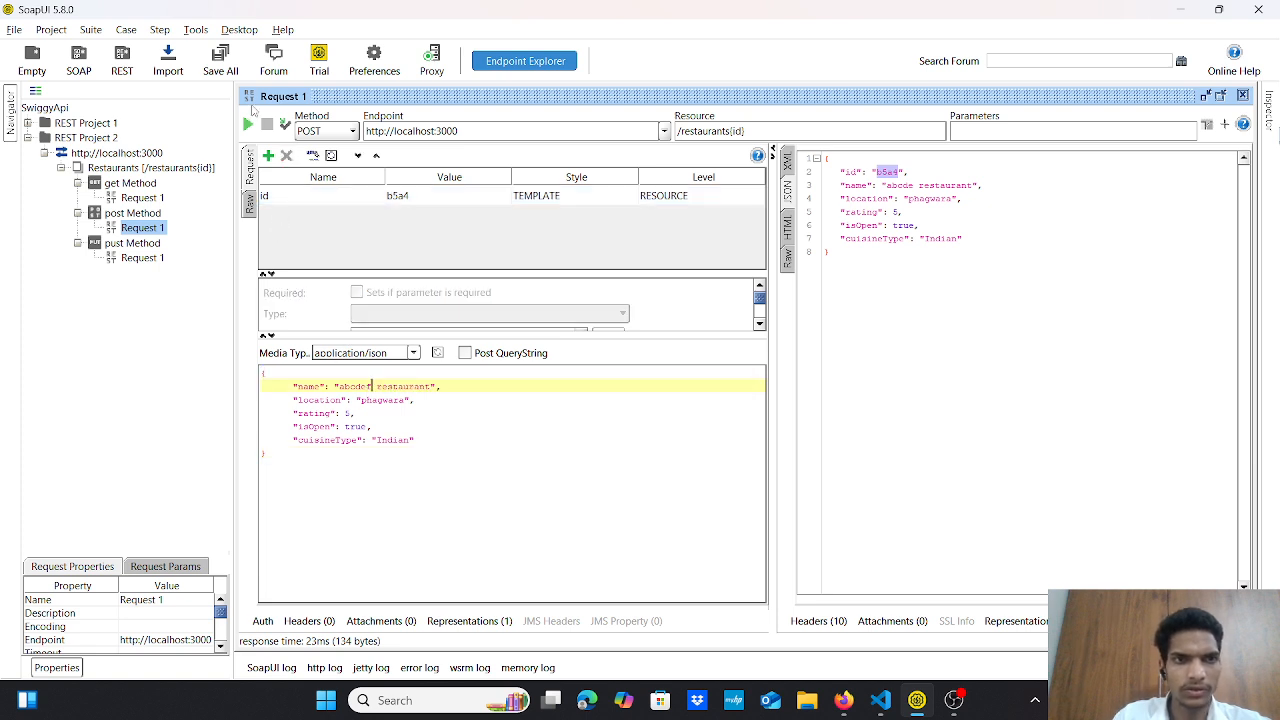
{"action": "left_click", "coordinate": [247, 124]}
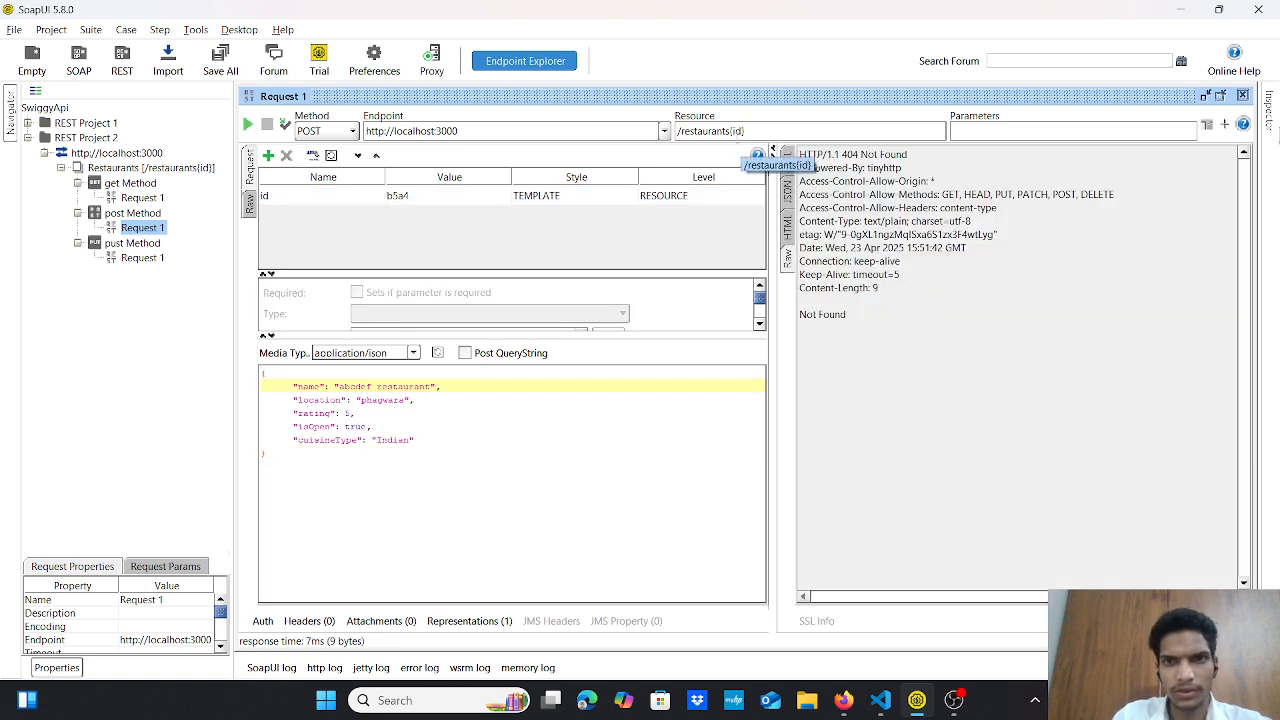
- Try changing the resource path to /restaurants/{id} and resend the POST request
{"action": "left_click", "coordinate": [731, 131]}
{"action": "type", "text": "/"}
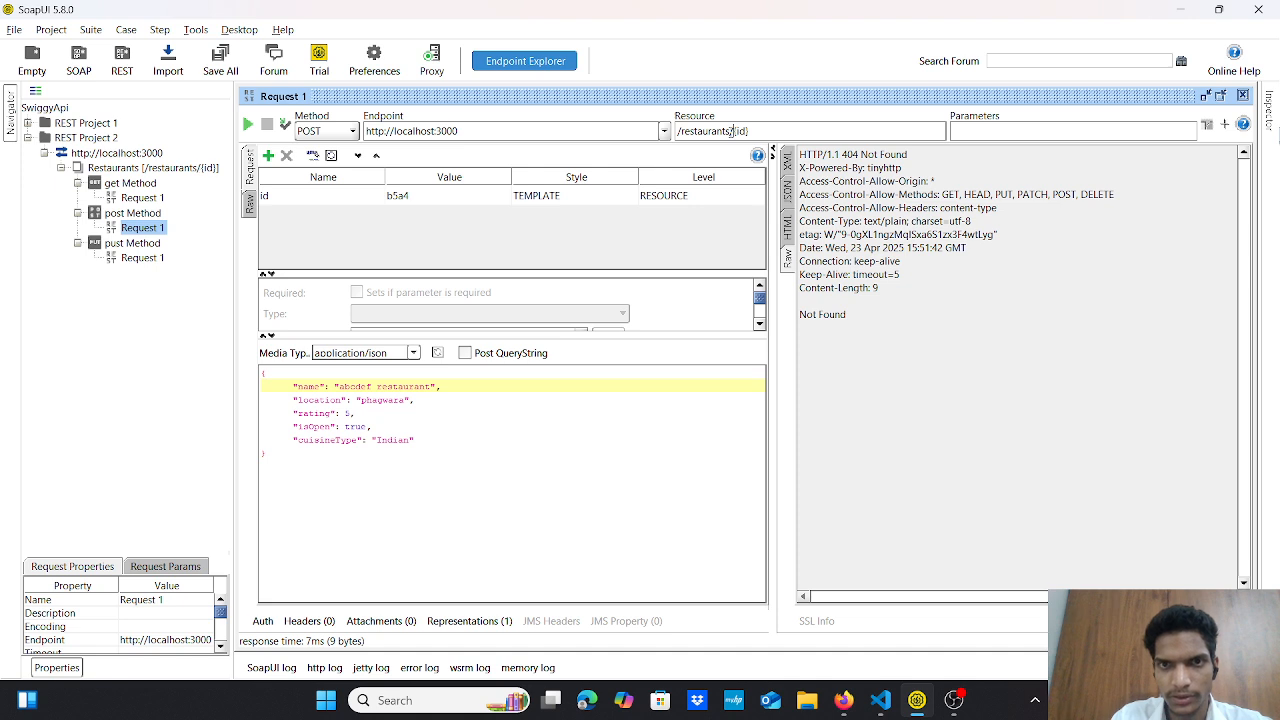
{"action": "left_click", "coordinate": [248, 124]}
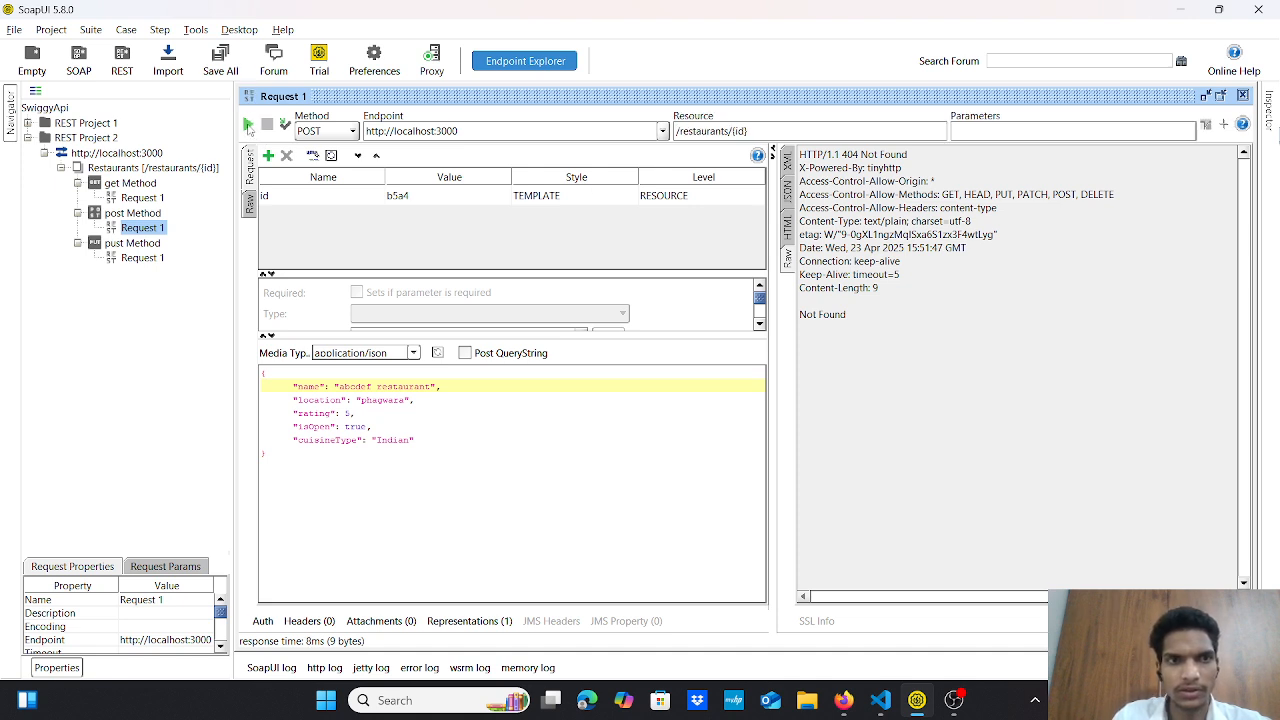
{"action": "left_click", "coordinate": [248, 124]}
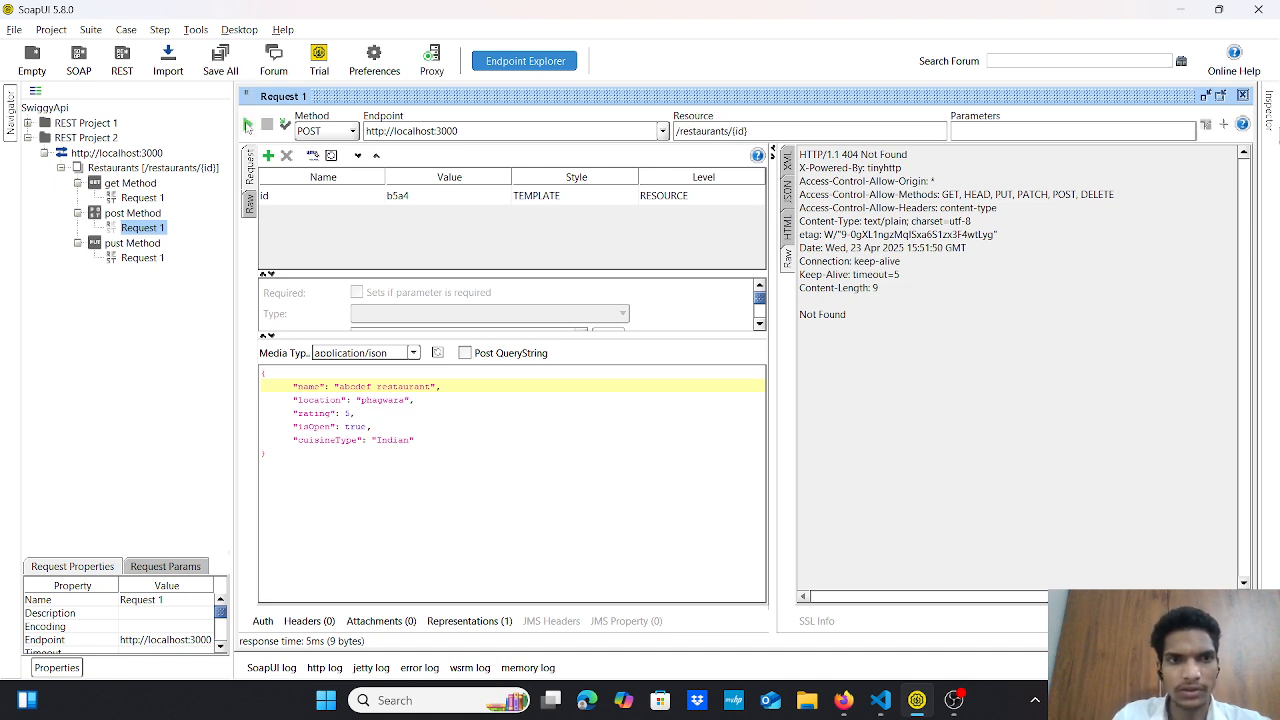
{"action": "left_click", "coordinate": [435, 198]}
{"action": "left_click", "coordinate": [435, 198]}
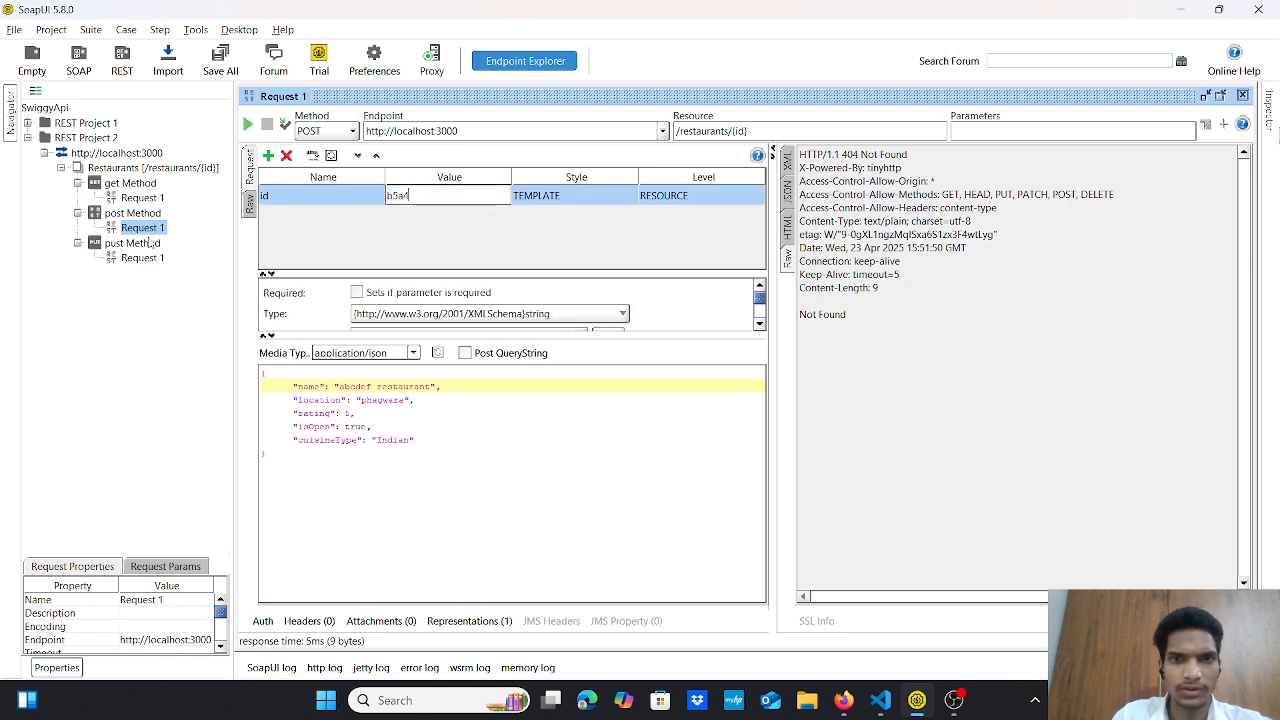
{"action": "left_click", "coordinate": [141, 232]}
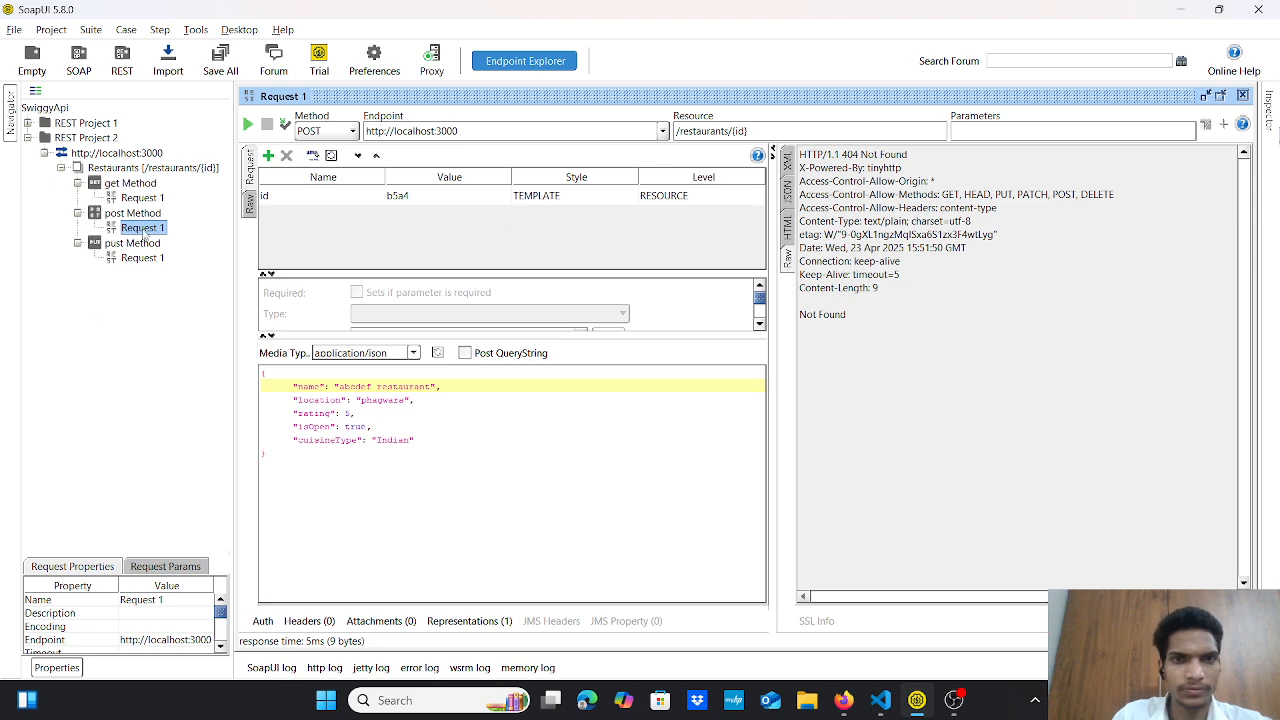
{"action": "left_click", "coordinate": [334, 131]}
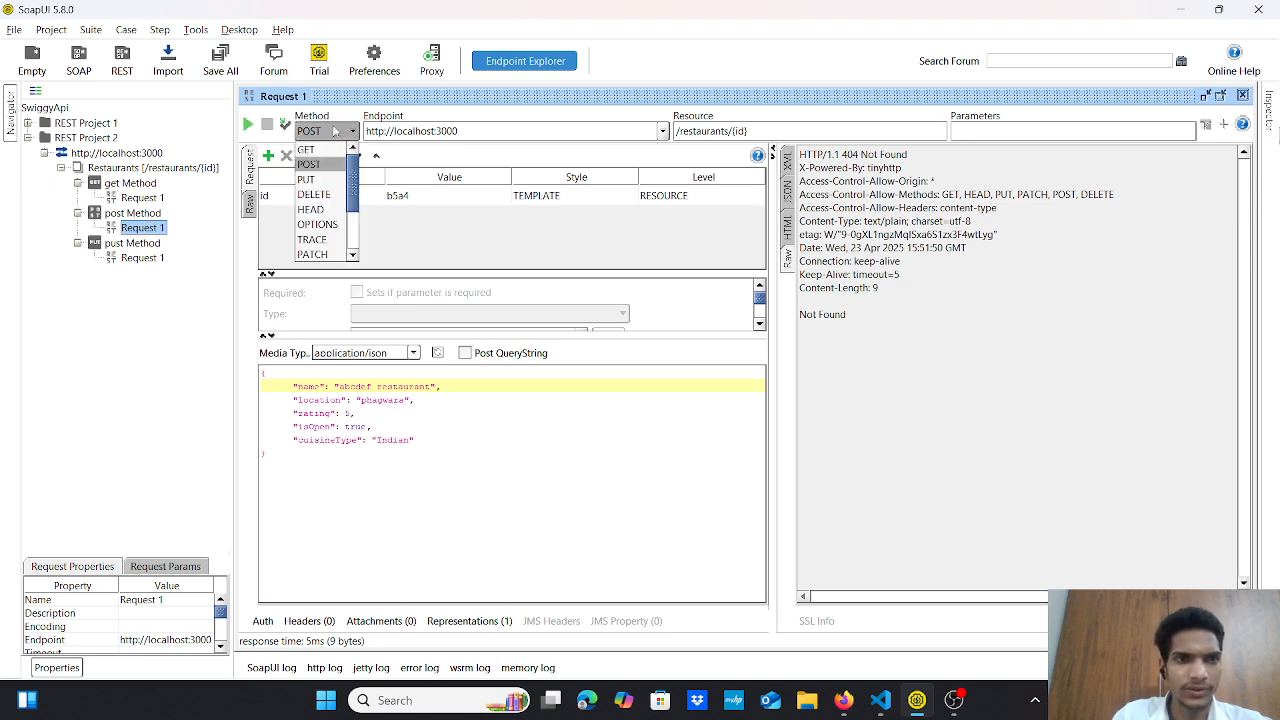
- Remove the {id} part from the POST request's resource path, leaving /restaurants, and select the id parameter
{"action": "left_click", "coordinate": [810, 138]}
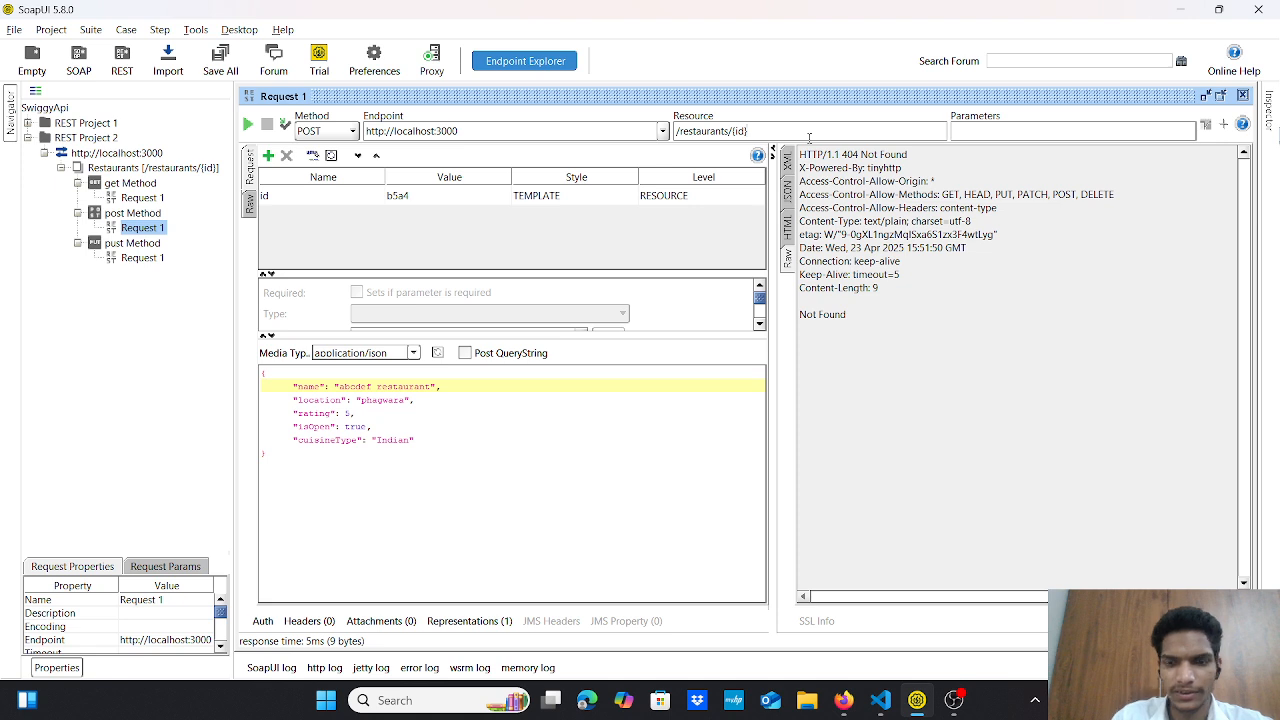
{"action": "key", "text": "BackSpace"}
{"action": "key", "text": "BackSpace"}
{"action": "key", "text": "BackSpace"}
{"action": "key", "text": "BackSpace"}
{"action": "key", "text": "BackSpace"}
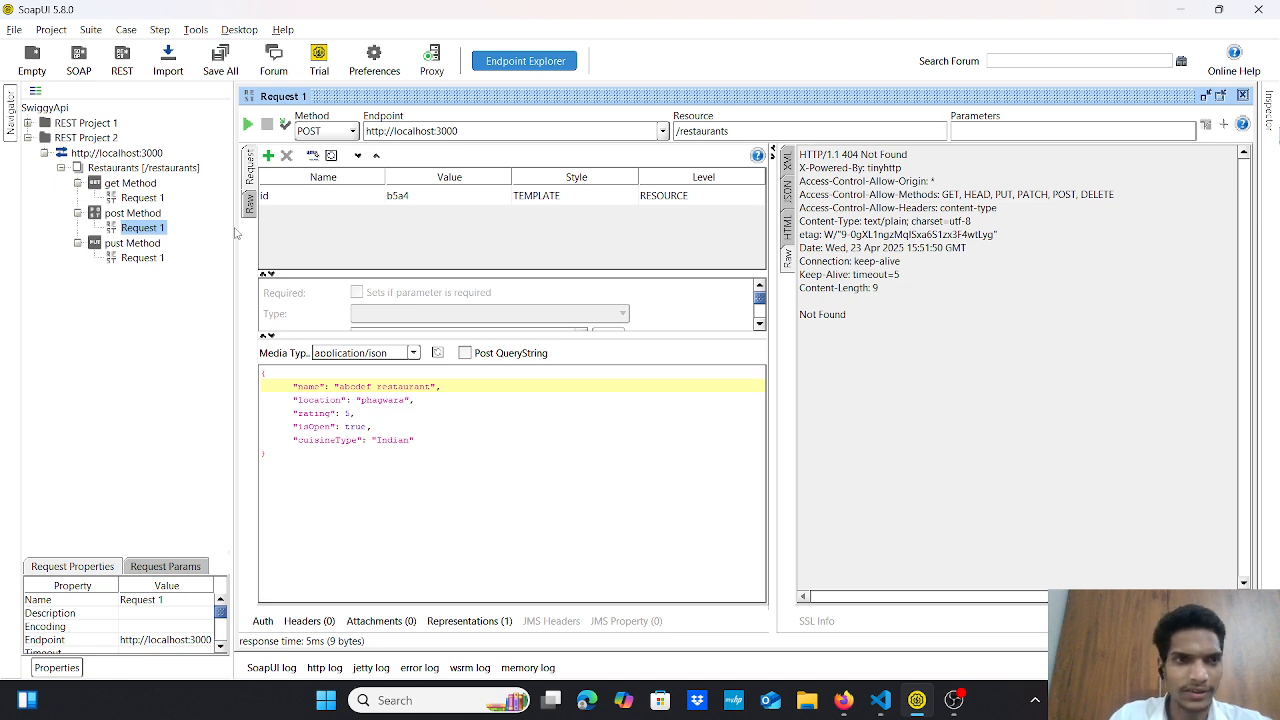
{"action": "left_click", "coordinate": [418, 200]}
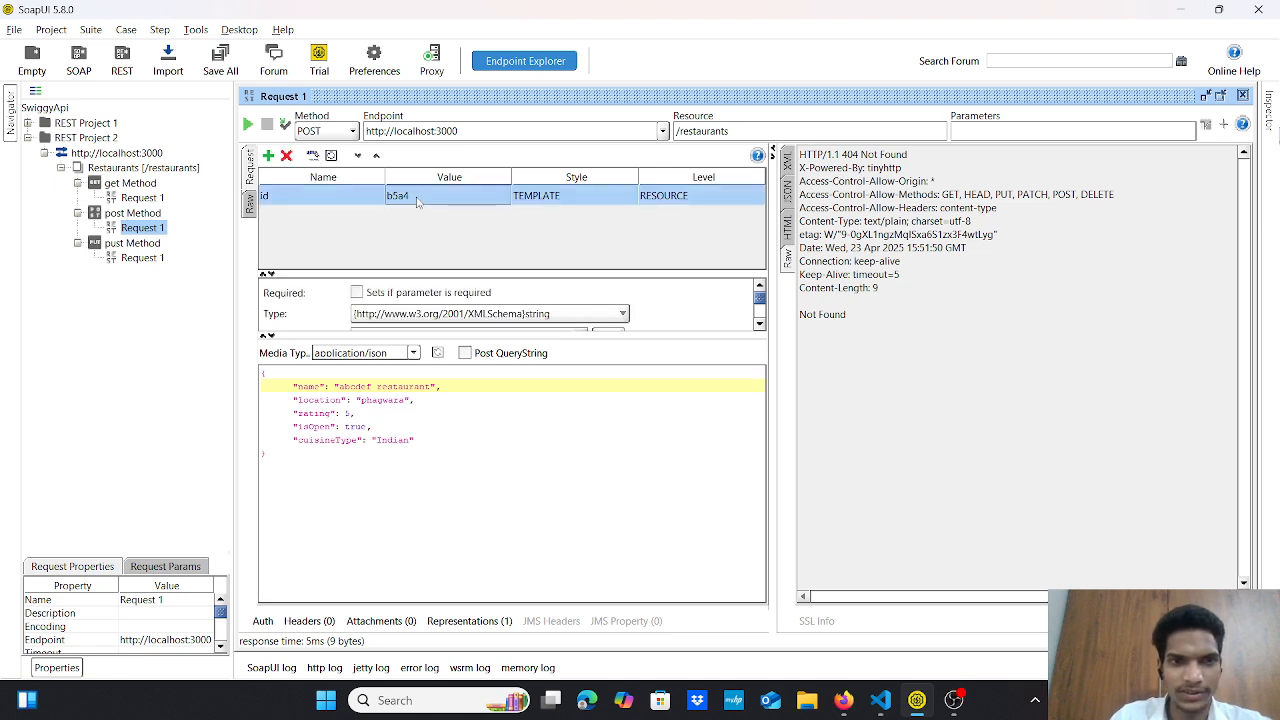
- Clear the id parameter's value in the POST request and enter b5a4 again
{"action": "double_click", "coordinate": [418, 197]}
{"action": "key", "text": "BackSpace"}
{"action": "key", "text": "BackSpace"}
{"action": "key", "text": "BackSpace"}
{"action": "key", "text": "BackSpace"}
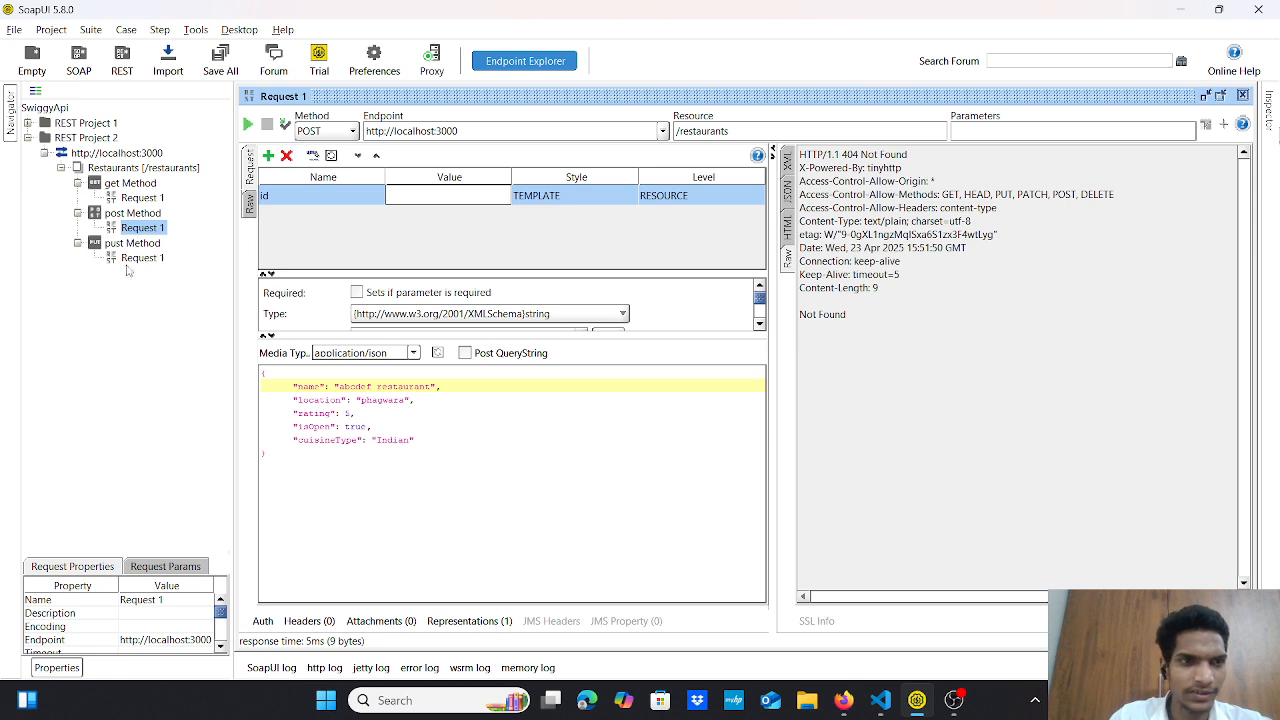
{"action": "left_click", "coordinate": [132, 259]}
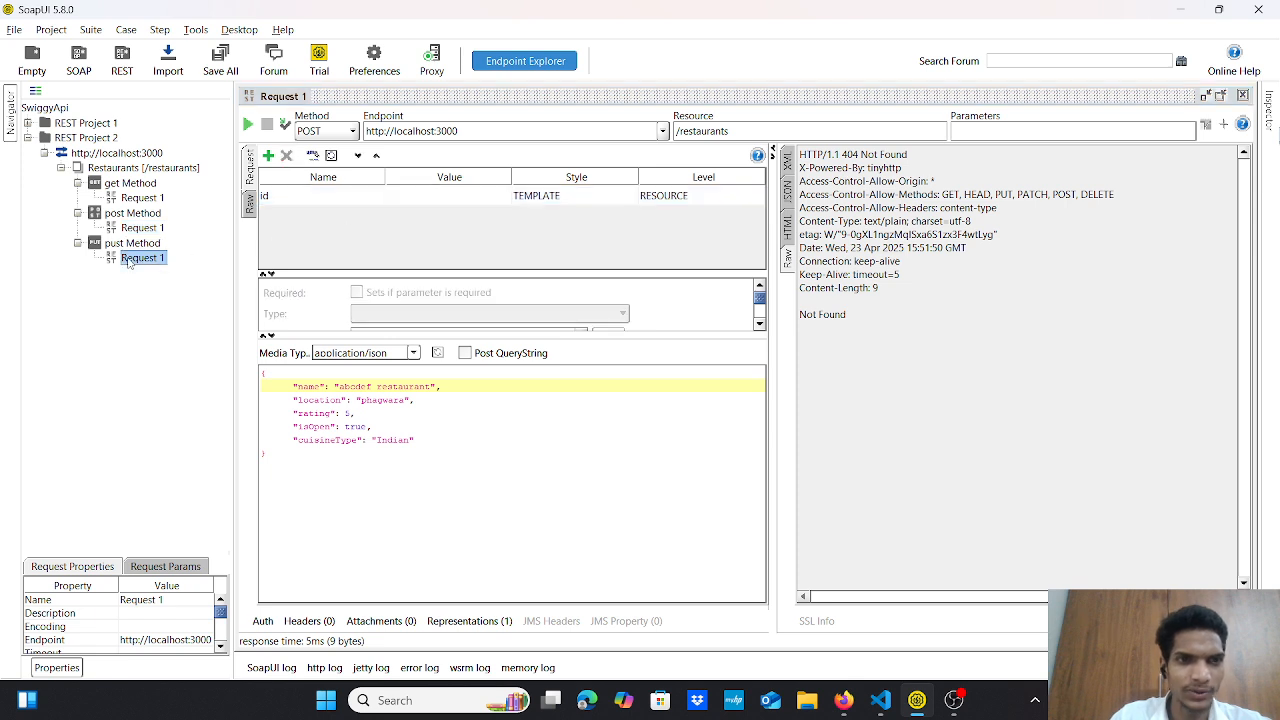
{"action": "double_click", "coordinate": [425, 195]}
{"action": "type", "text": "b5a4"}
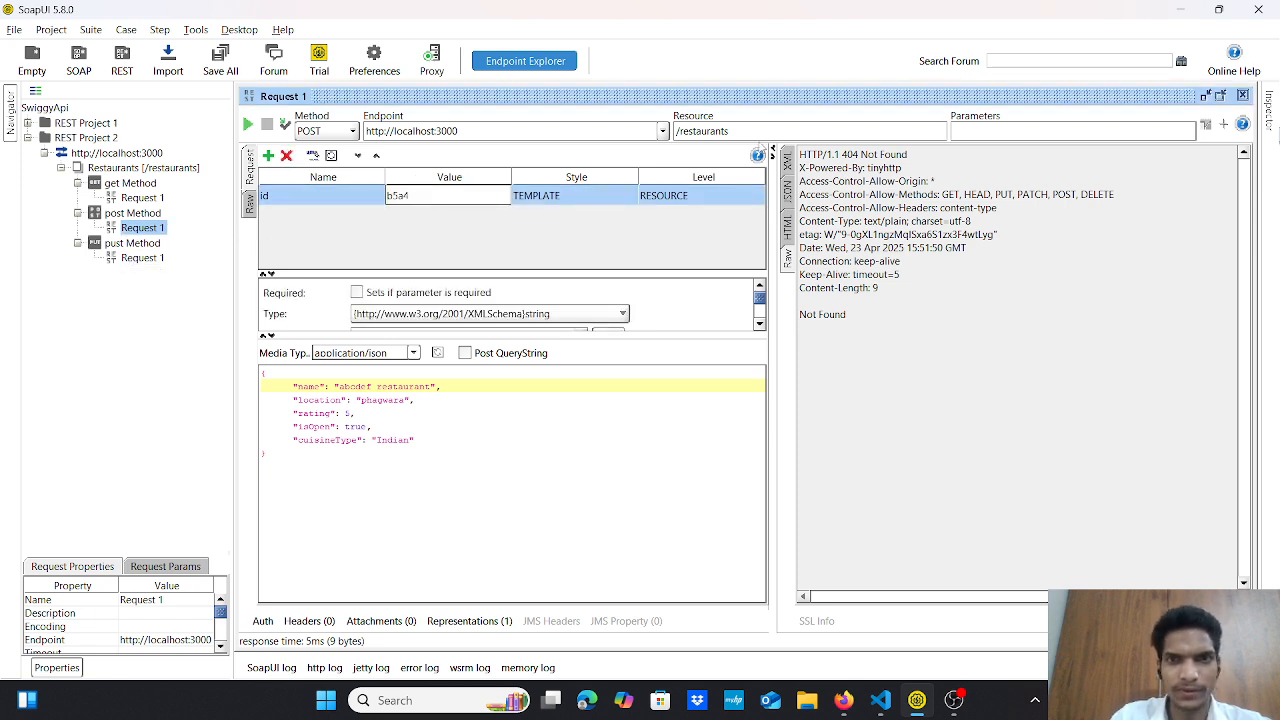
- Try sending the POST request with its resource path changed to /restaurants/b5a4
{"action": "left_click", "coordinate": [752, 133]}
{"action": "type", "text": "/b5a4"}
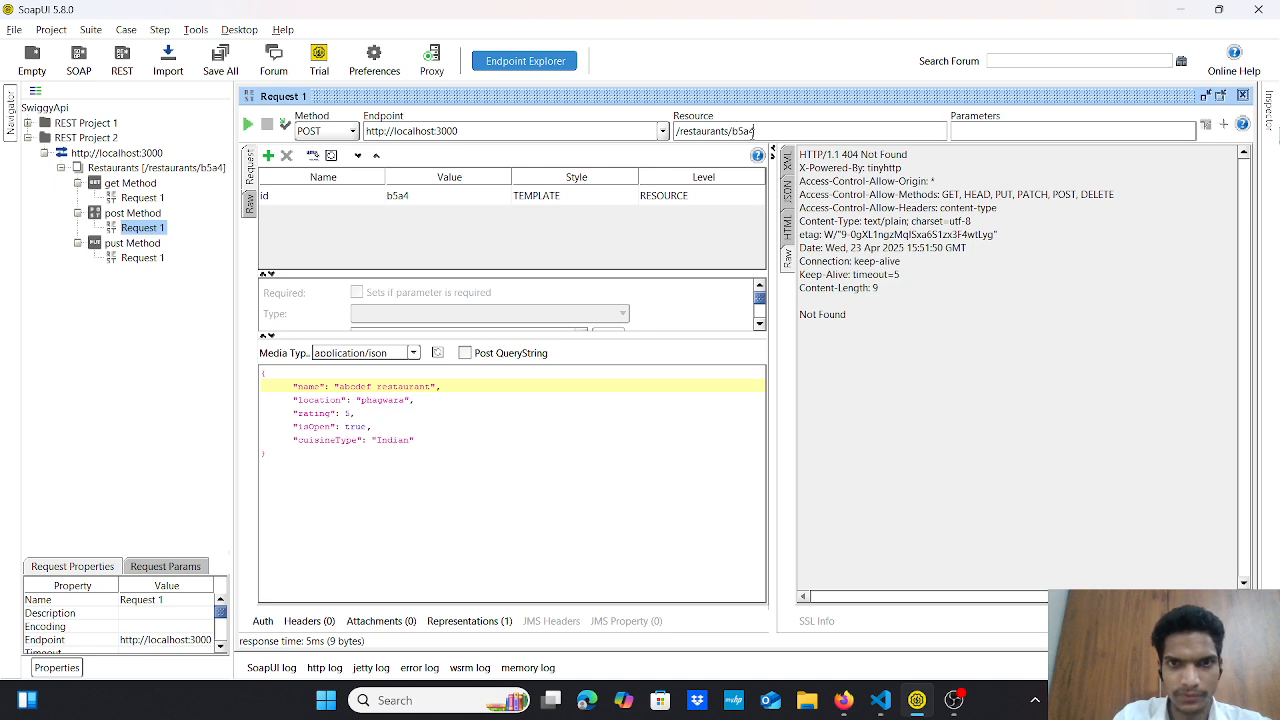
{"action": "left_click", "coordinate": [248, 125]}
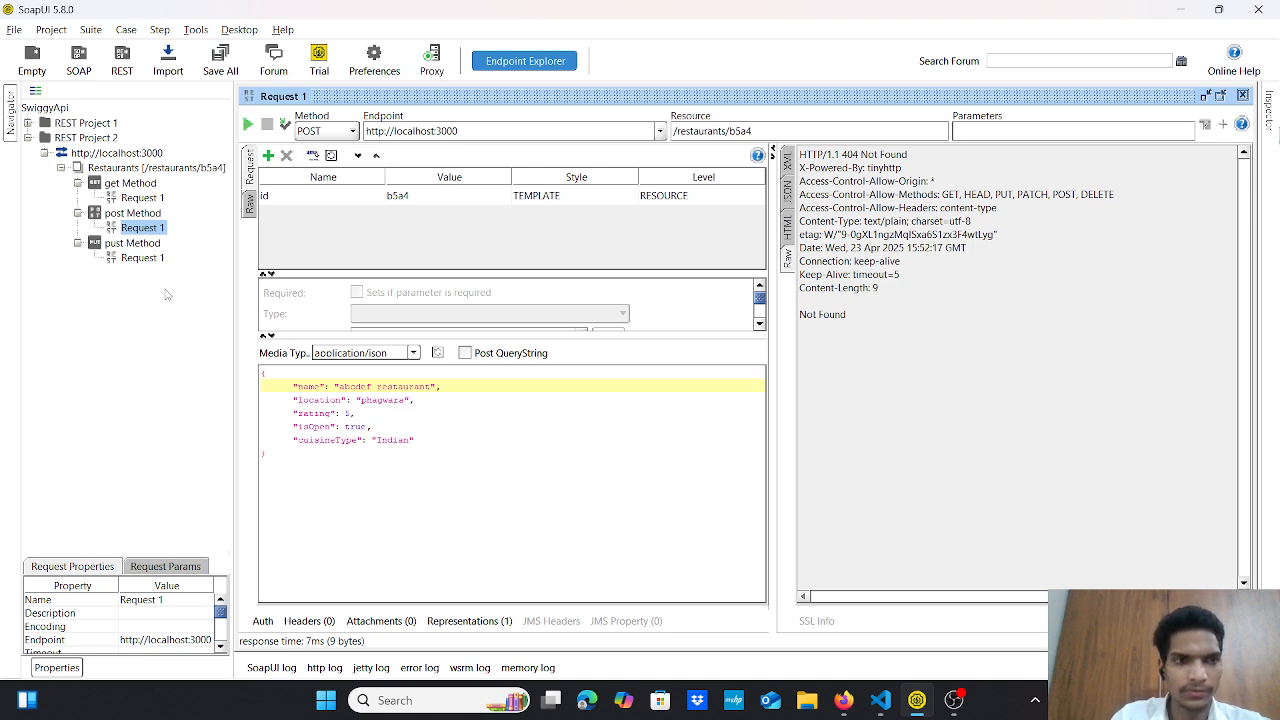
- Change the HTTP method of the request under post Method from POST to PUT
{"action": "left_click", "coordinate": [141, 260]}
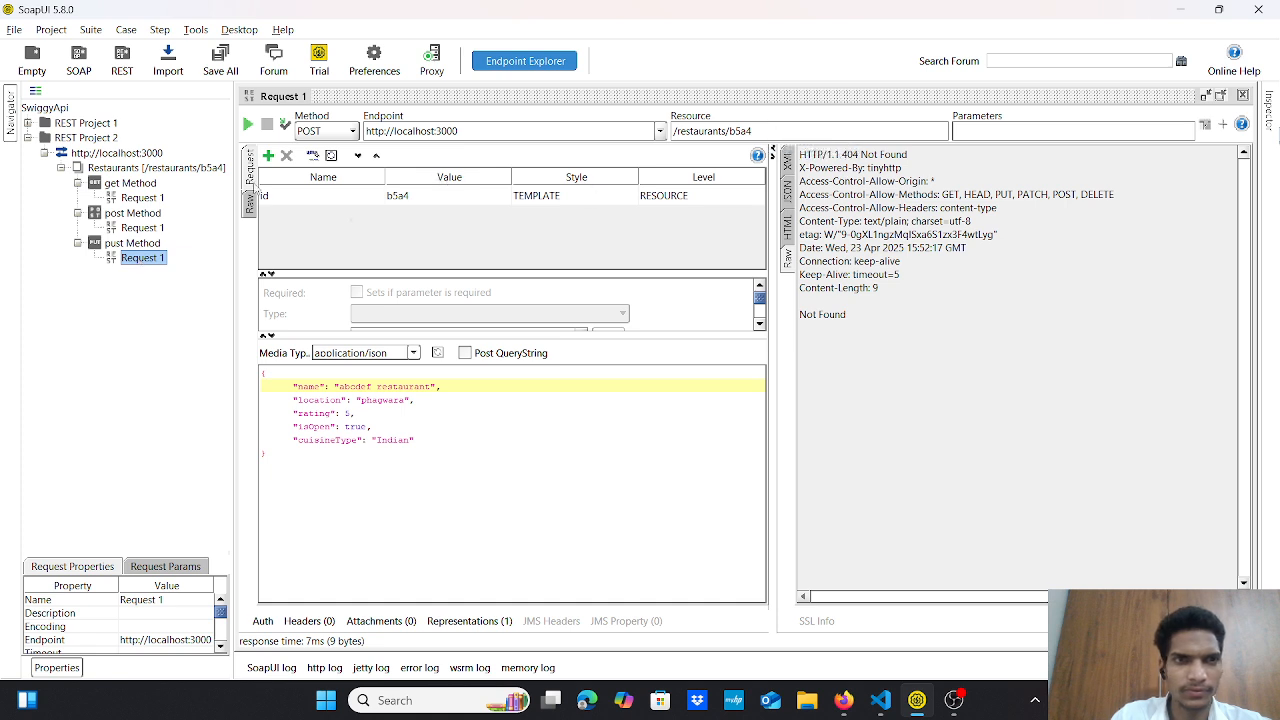
{"action": "left_click", "coordinate": [335, 133]}
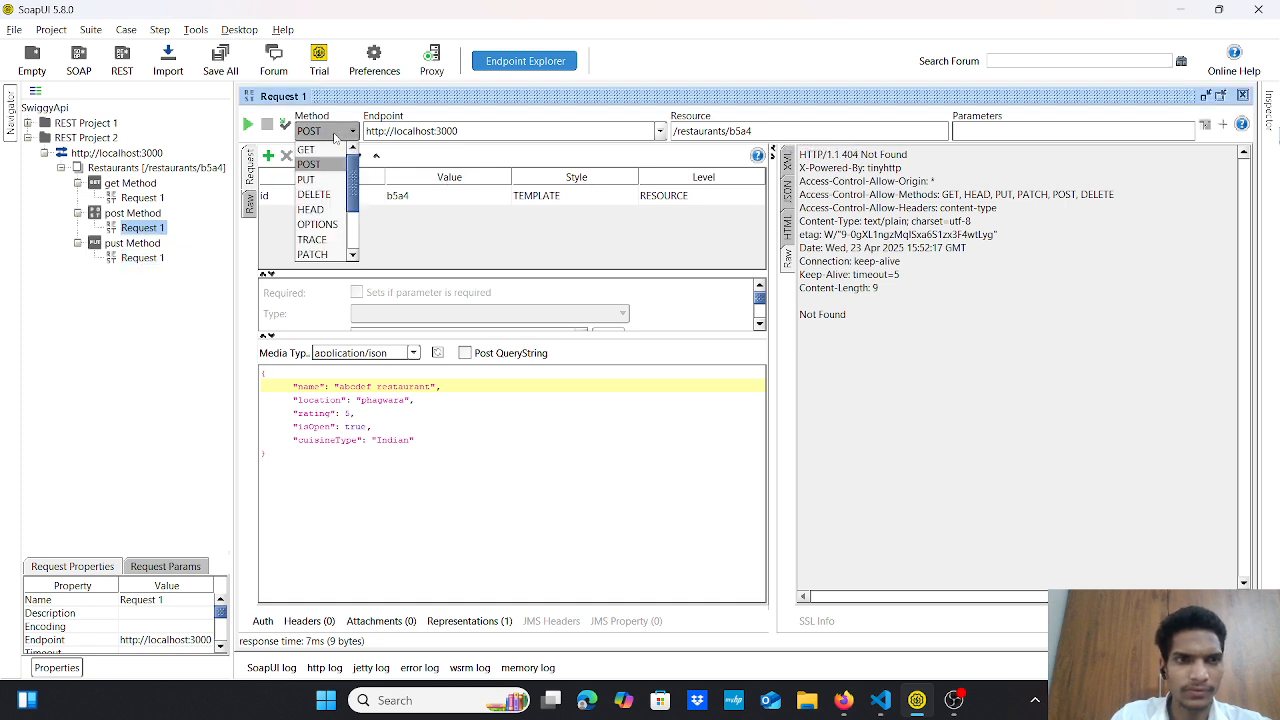
{"action": "left_click", "coordinate": [327, 180]}
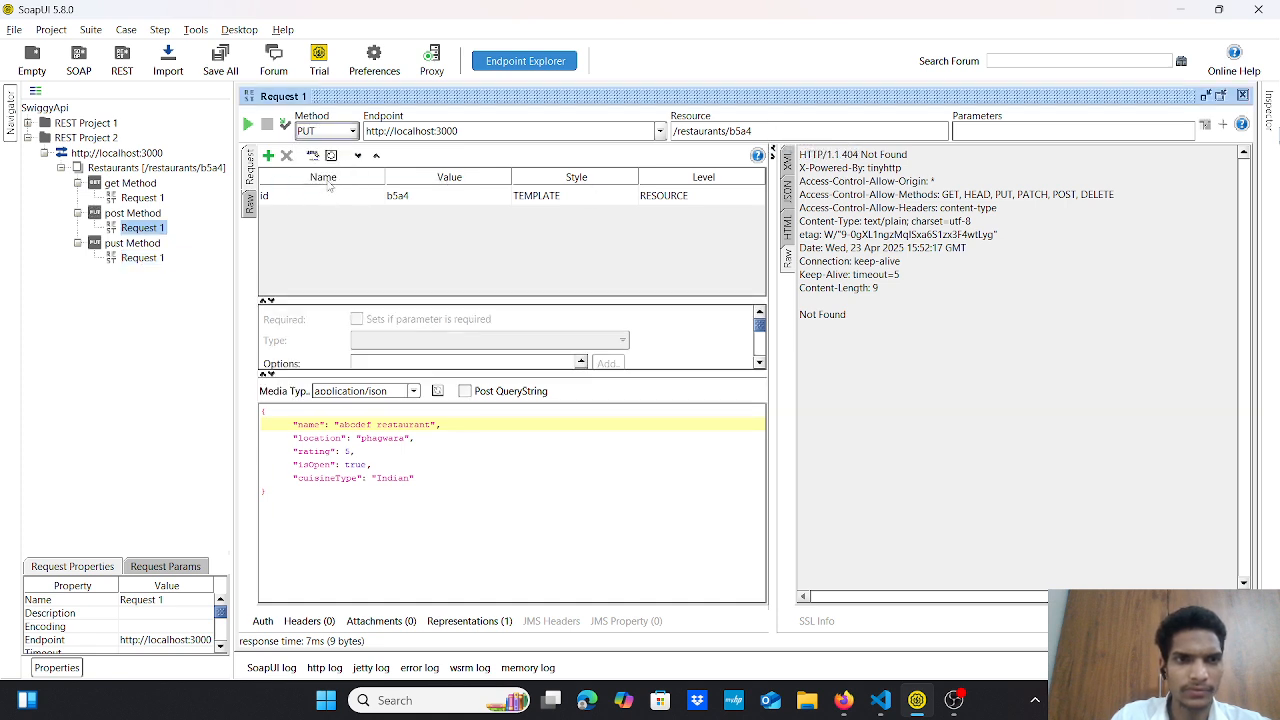
{"action": "double_click", "coordinate": [133, 231]}
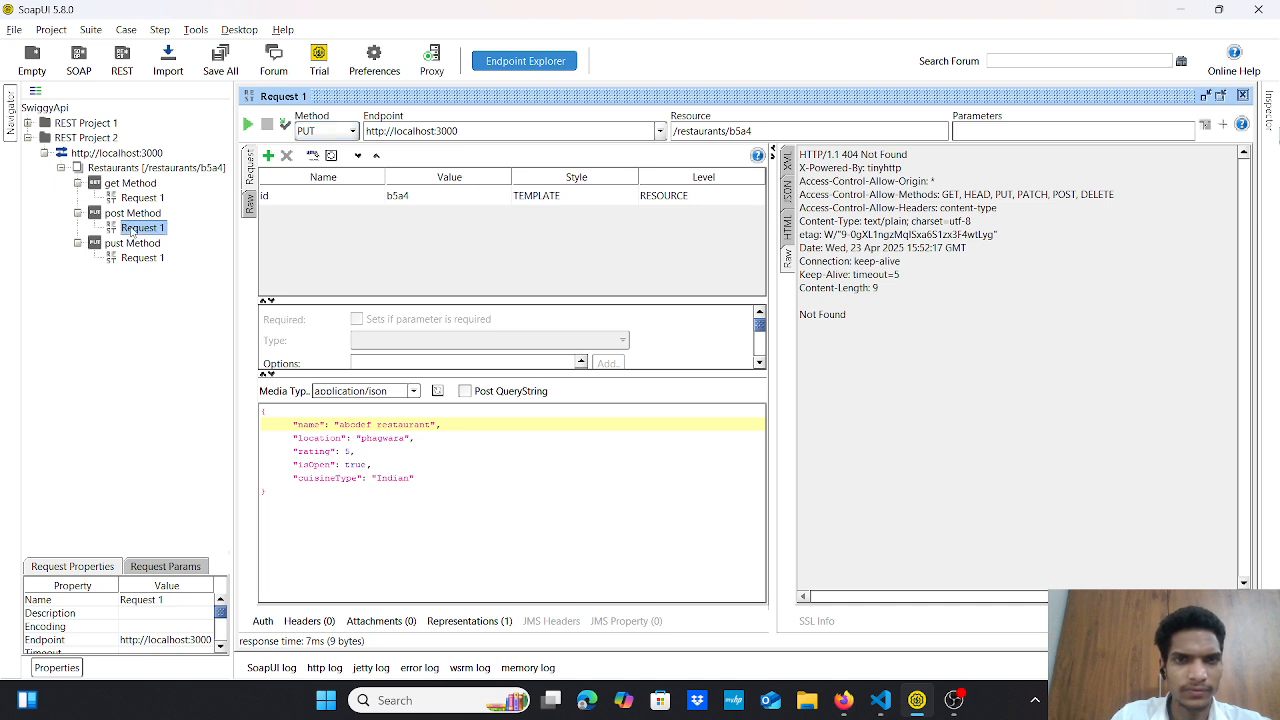
- Replace the b5a4 part of the resource path with {id}, giving /restaurants/{id}, and send the PUT request
{"action": "left_click", "coordinate": [771, 125]}
{"action": "key", "text": "BackSpace"}
{"action": "key", "text": "BackSpace"}
{"action": "key", "text": "BackSpace"}
{"action": "key", "text": "BackSpace"}
{"action": "key", "text": "BackSpace"}
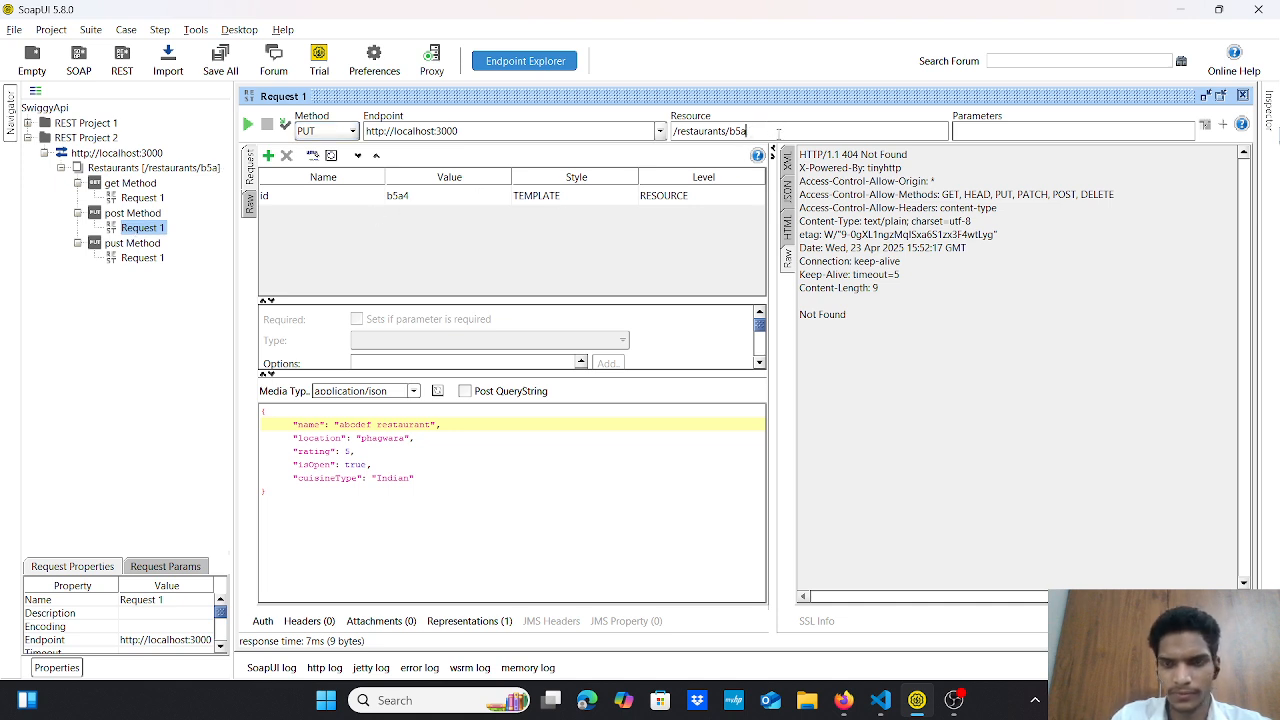
{"action": "left_click", "coordinate": [152, 259]}
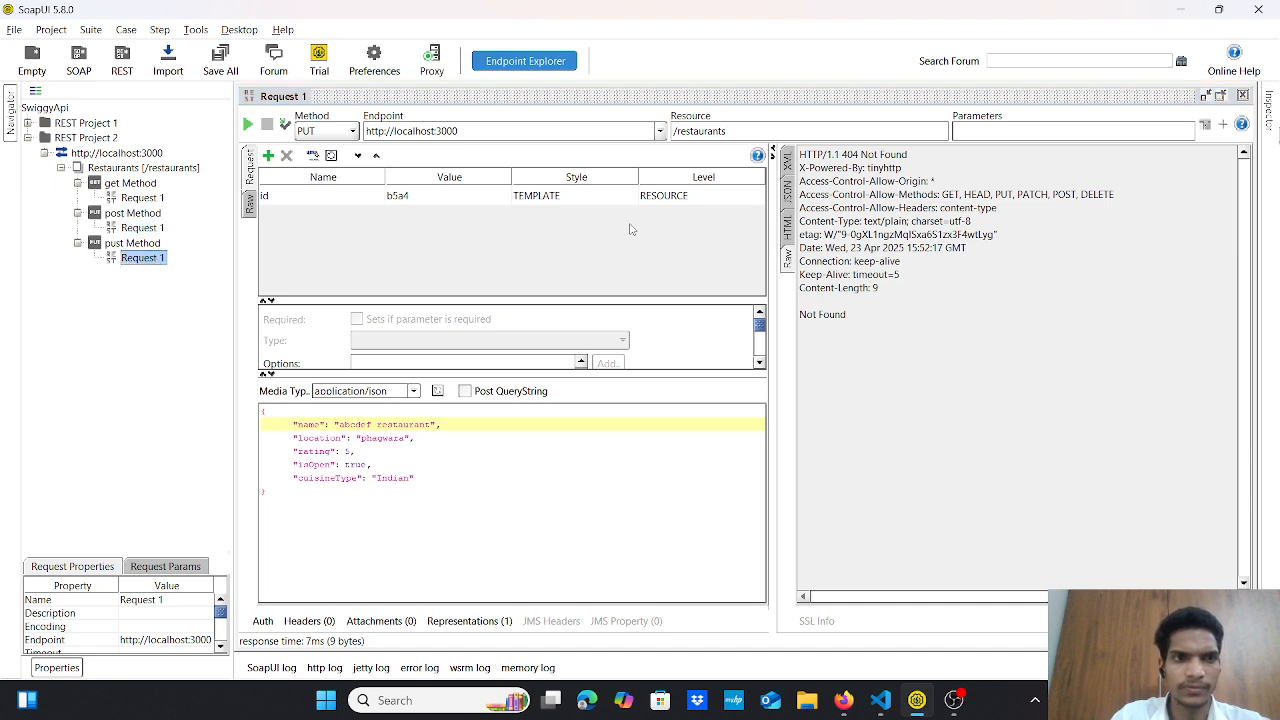
{"action": "left_click", "coordinate": [784, 130]}
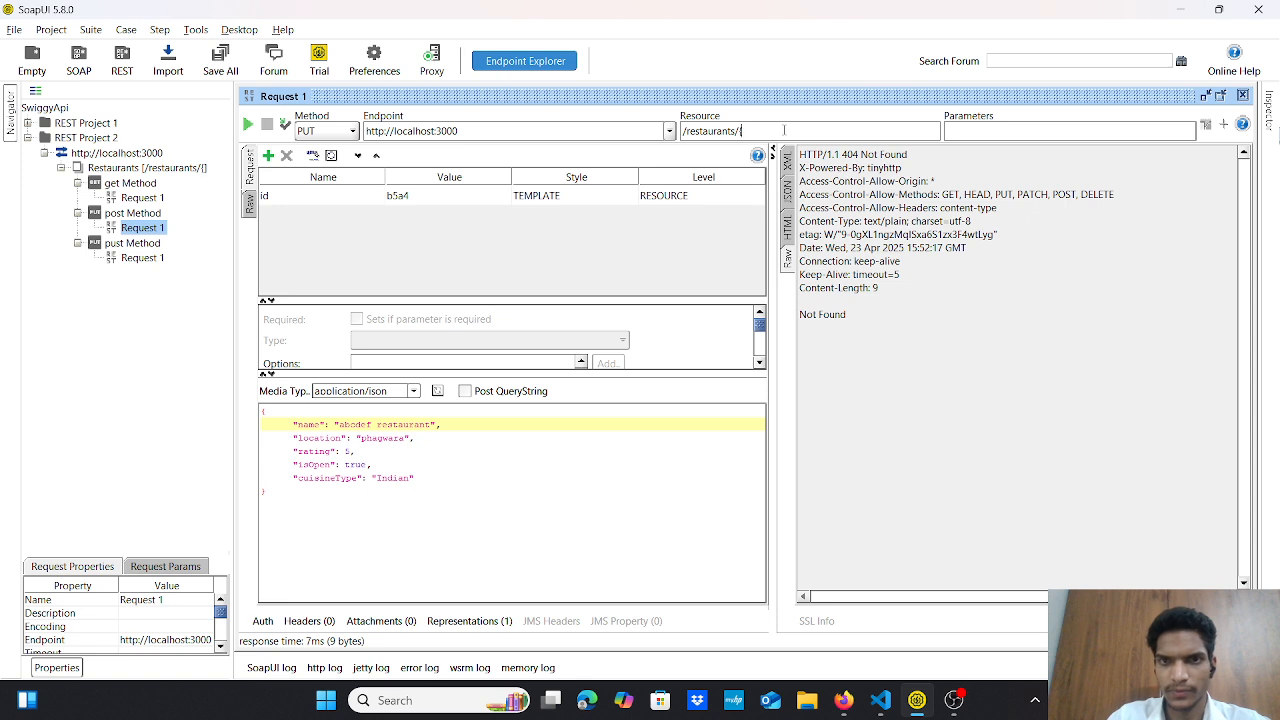
{"action": "type", "text": "/{id"}
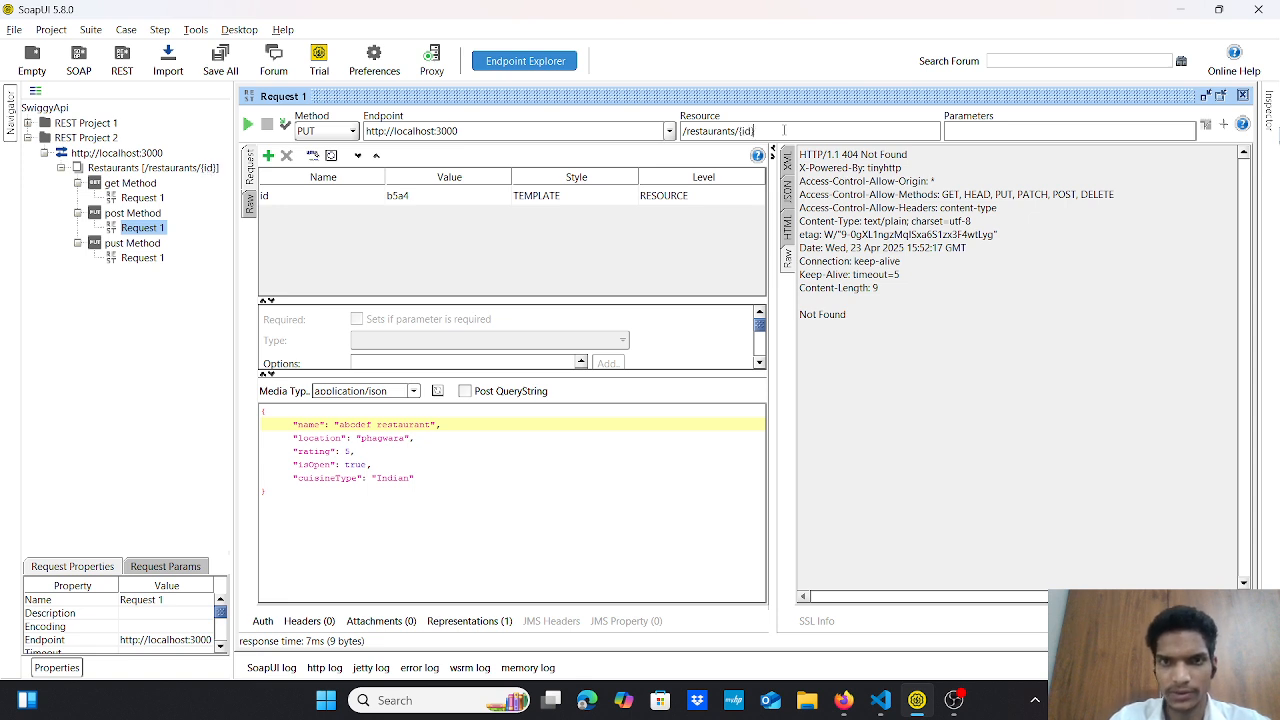
{"action": "left_click", "coordinate": [247, 124]}
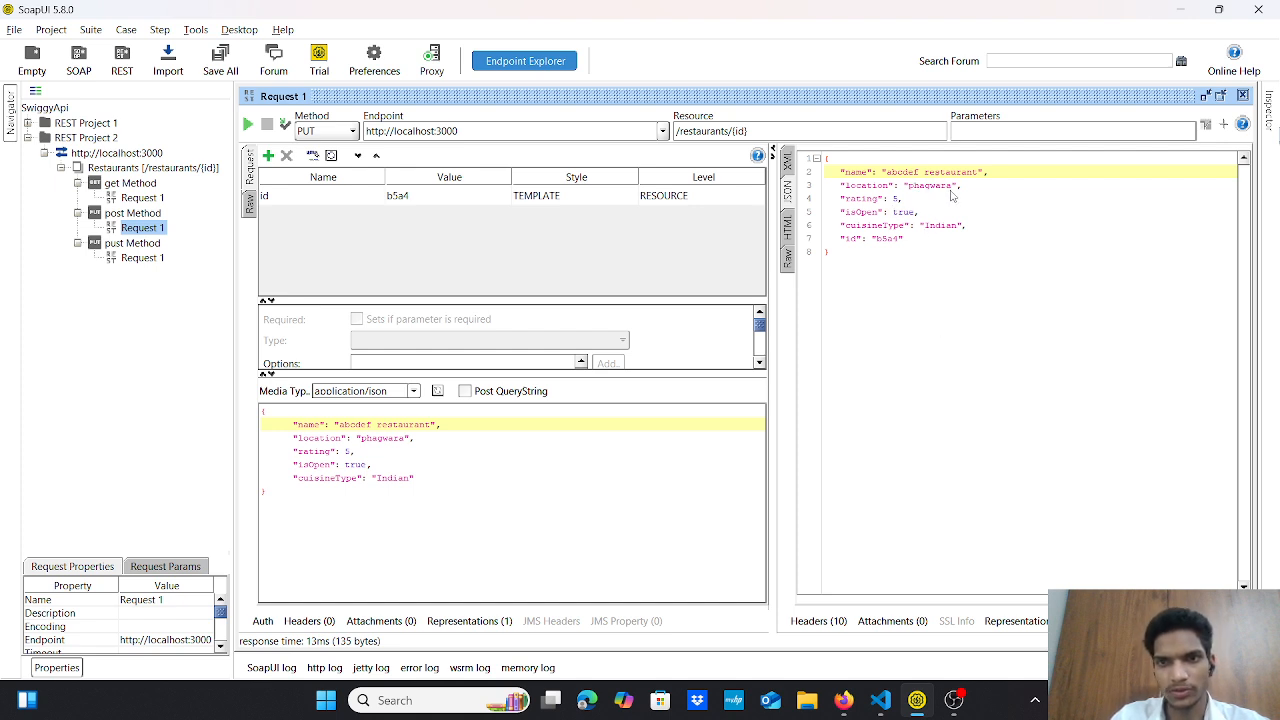
- Add a new REST method named "delete Method" with HTTP method DELETE to the Restaurants resource
{"action": "left_click", "coordinate": [126, 168]}
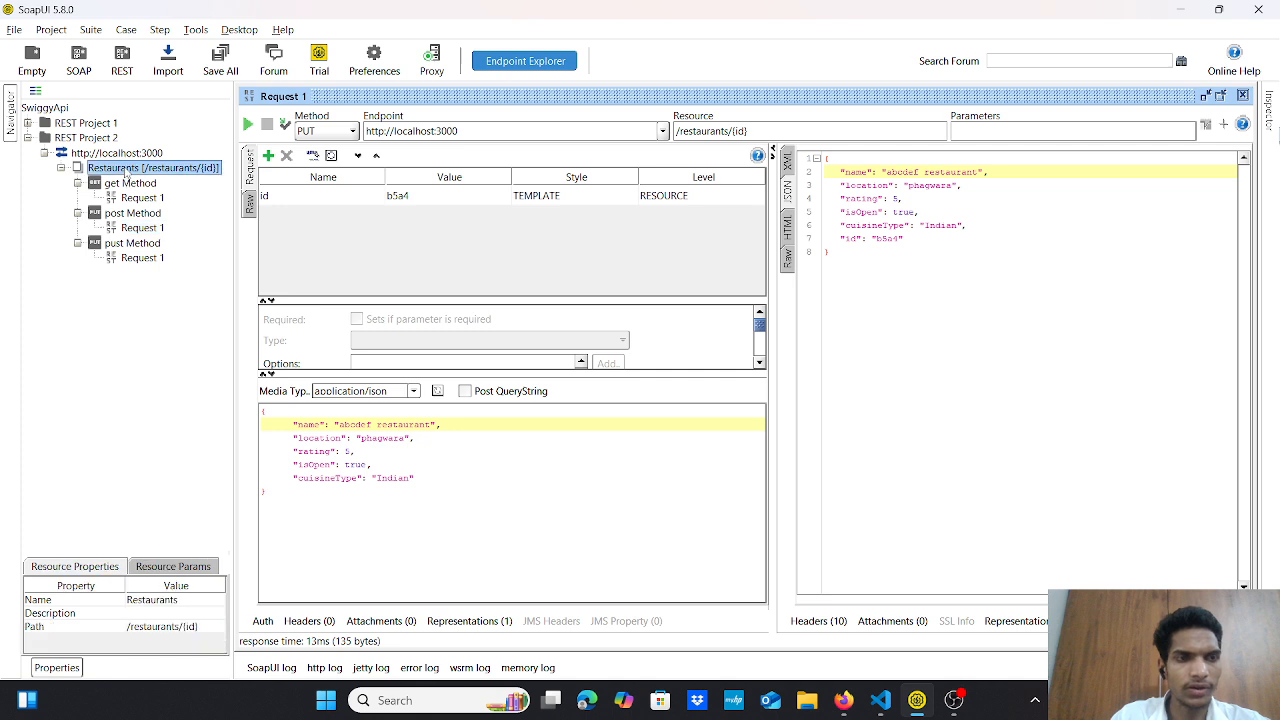
{"action": "right_click", "coordinate": [126, 170]}
{"action": "left_click", "coordinate": [174, 203]}
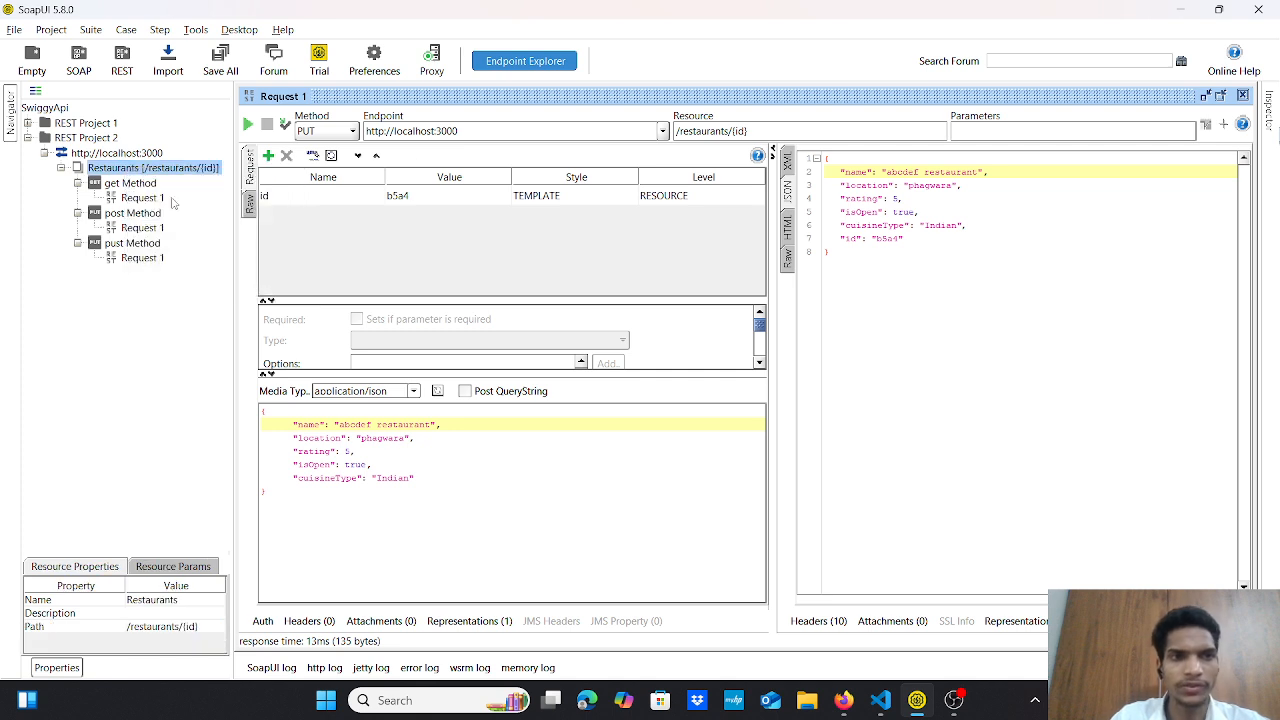
{"action": "left_click", "coordinate": [568, 255]}
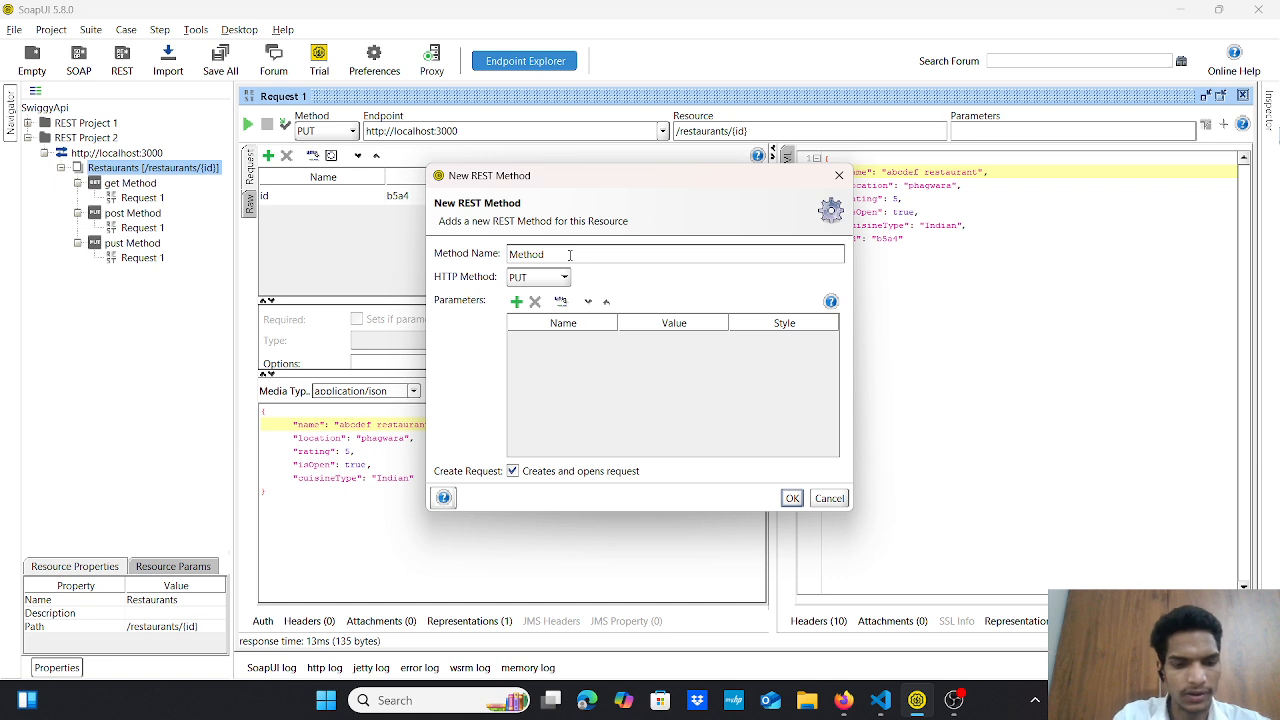
{"action": "key", "text": "Home"}
{"action": "type", "text": "delete"}
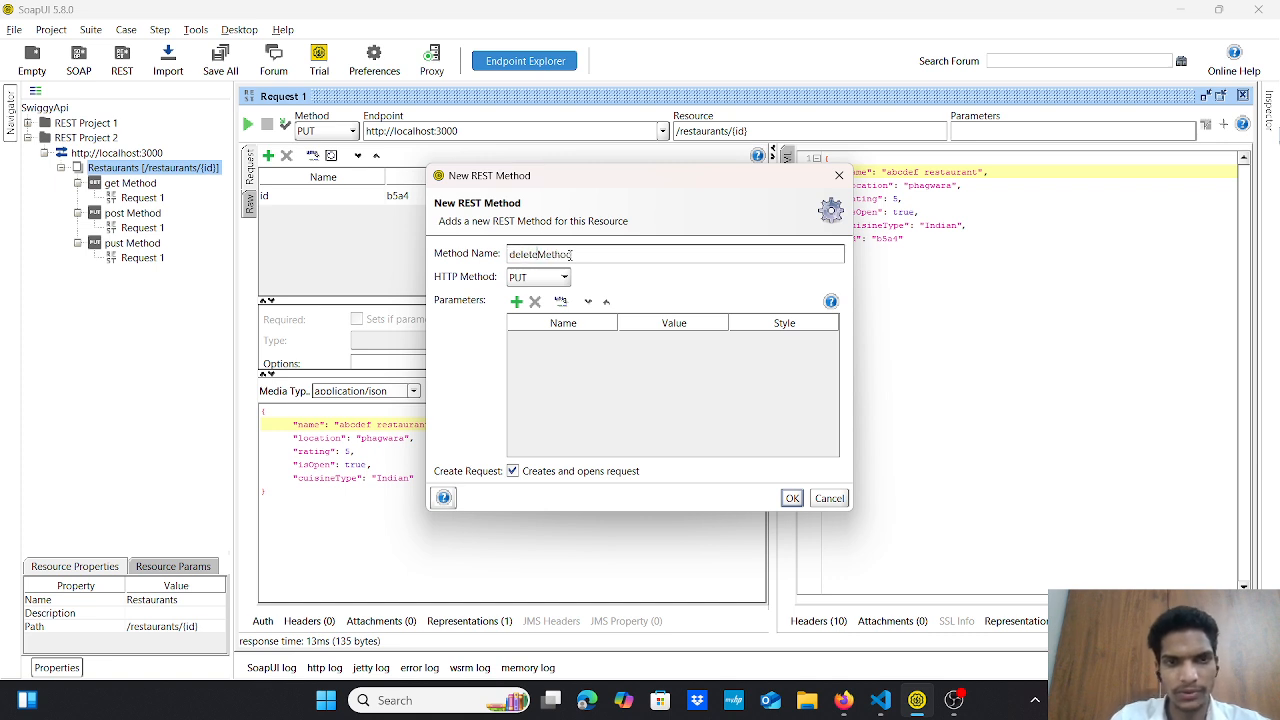
{"action": "left_click", "coordinate": [564, 277]}
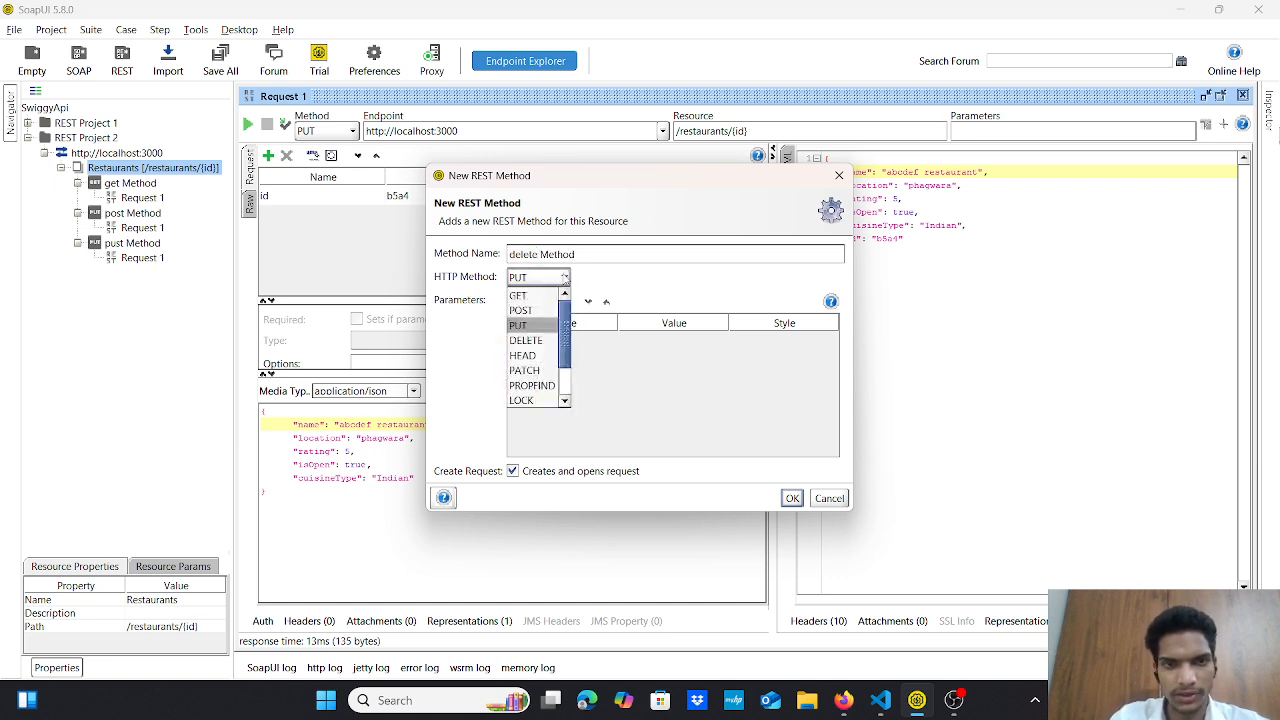
{"action": "left_click", "coordinate": [546, 344]}
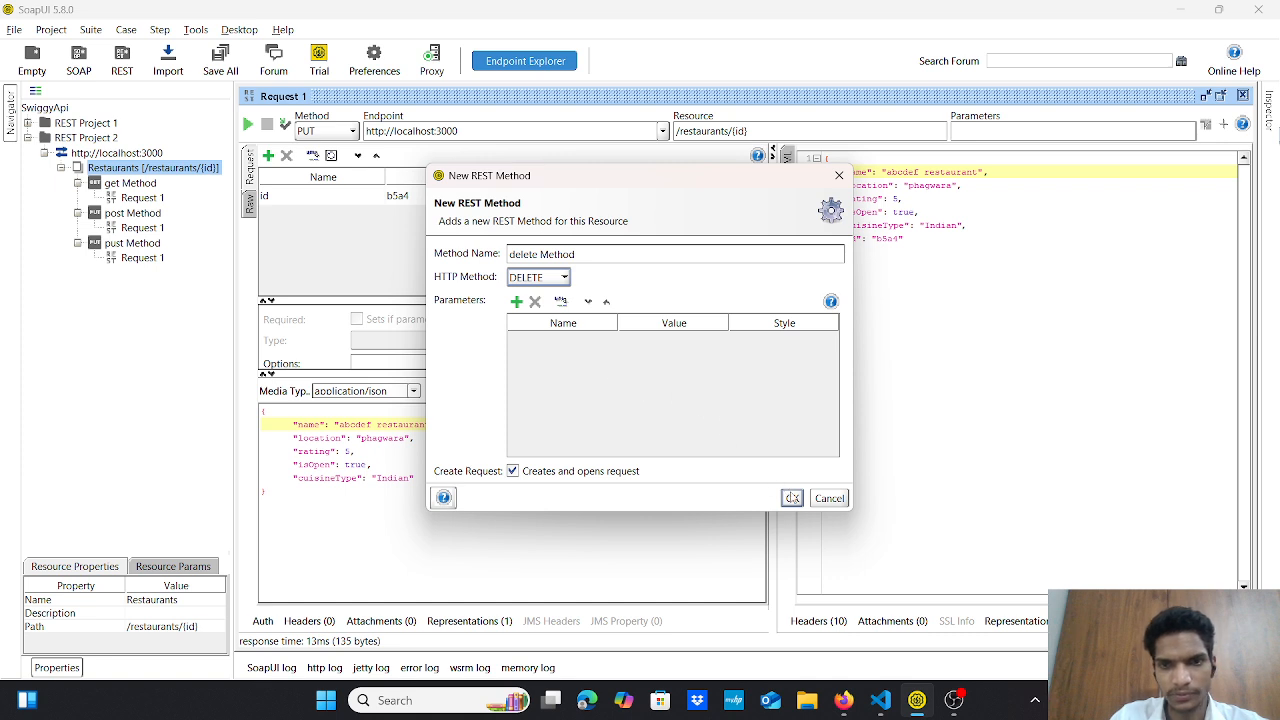
{"action": "left_click", "coordinate": [791, 498]}
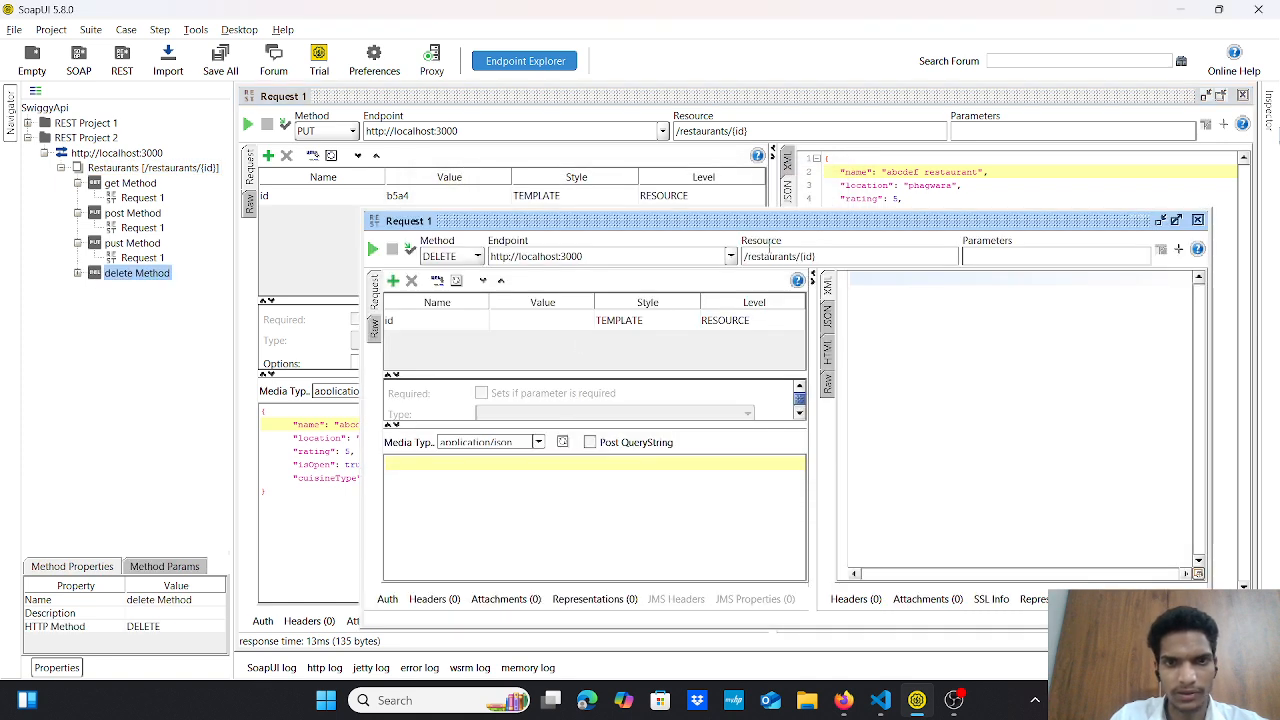
- Maximize the DELETE request's window and set its id parameter's value to b5a4
{"action": "left_click", "coordinate": [1176, 220]}
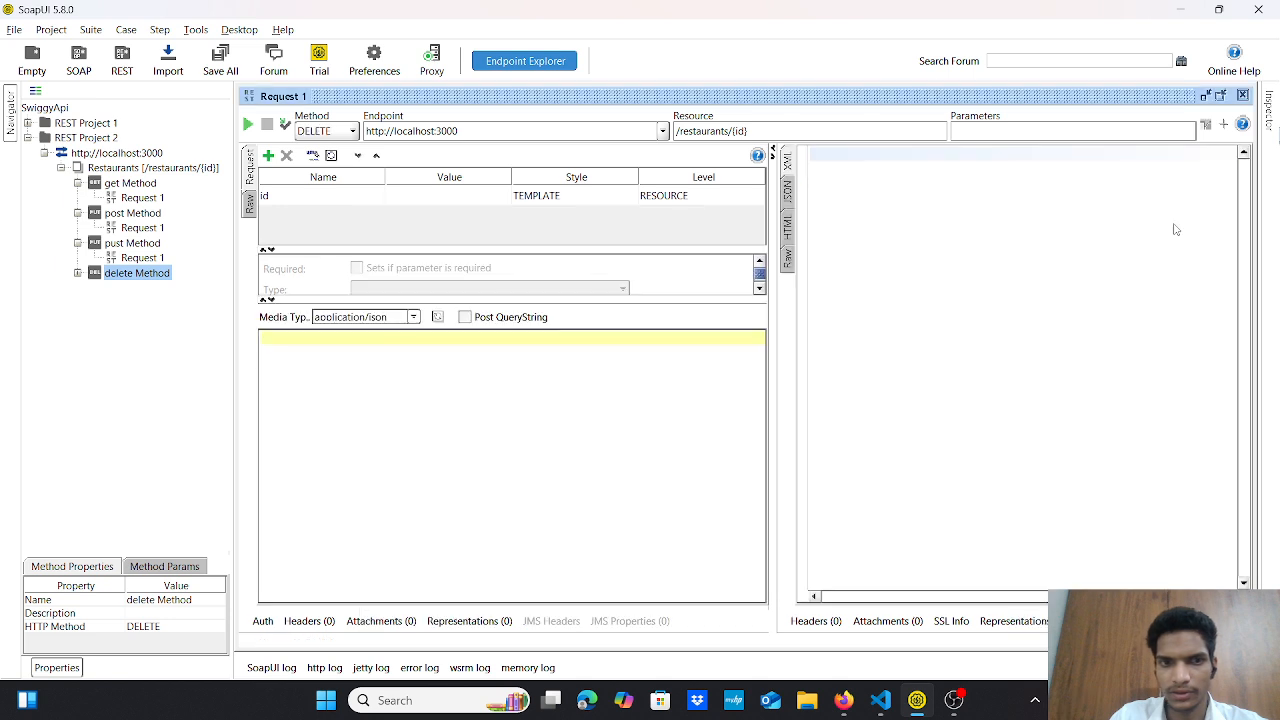
{"action": "left_click", "coordinate": [434, 197]}
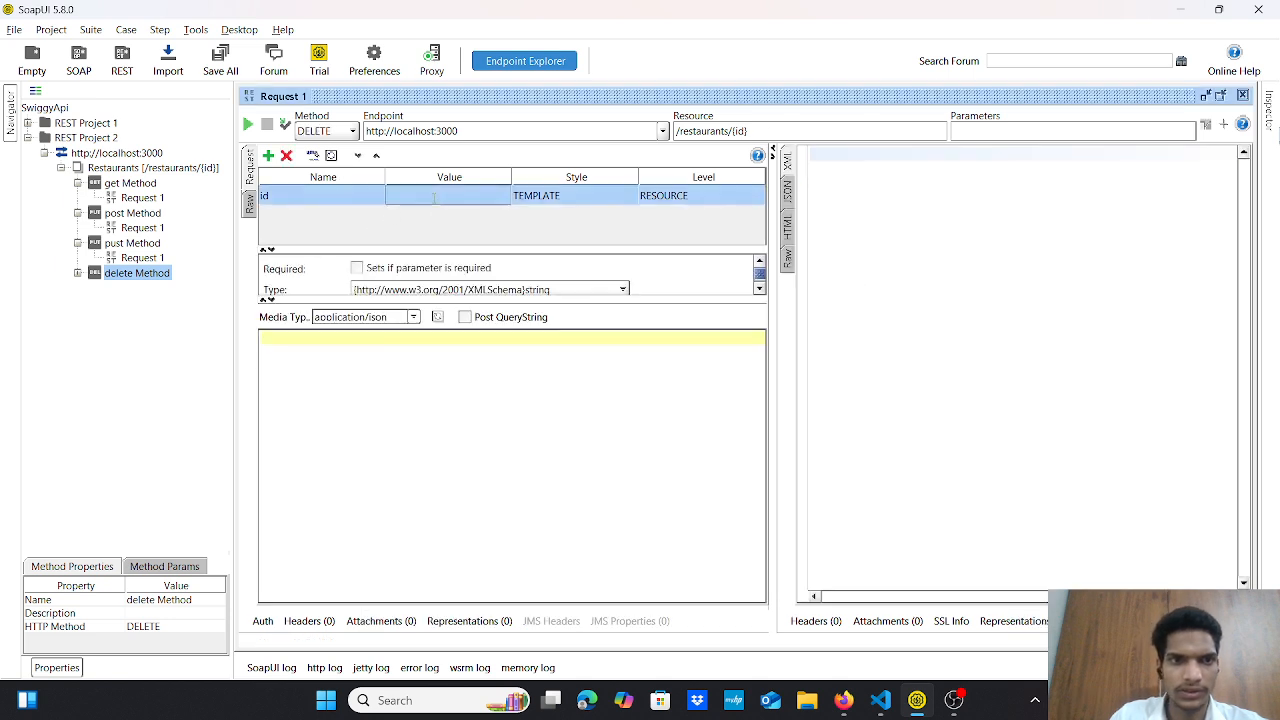
{"action": "left_click", "coordinate": [434, 197]}
{"action": "type", "text": "b5a4"}
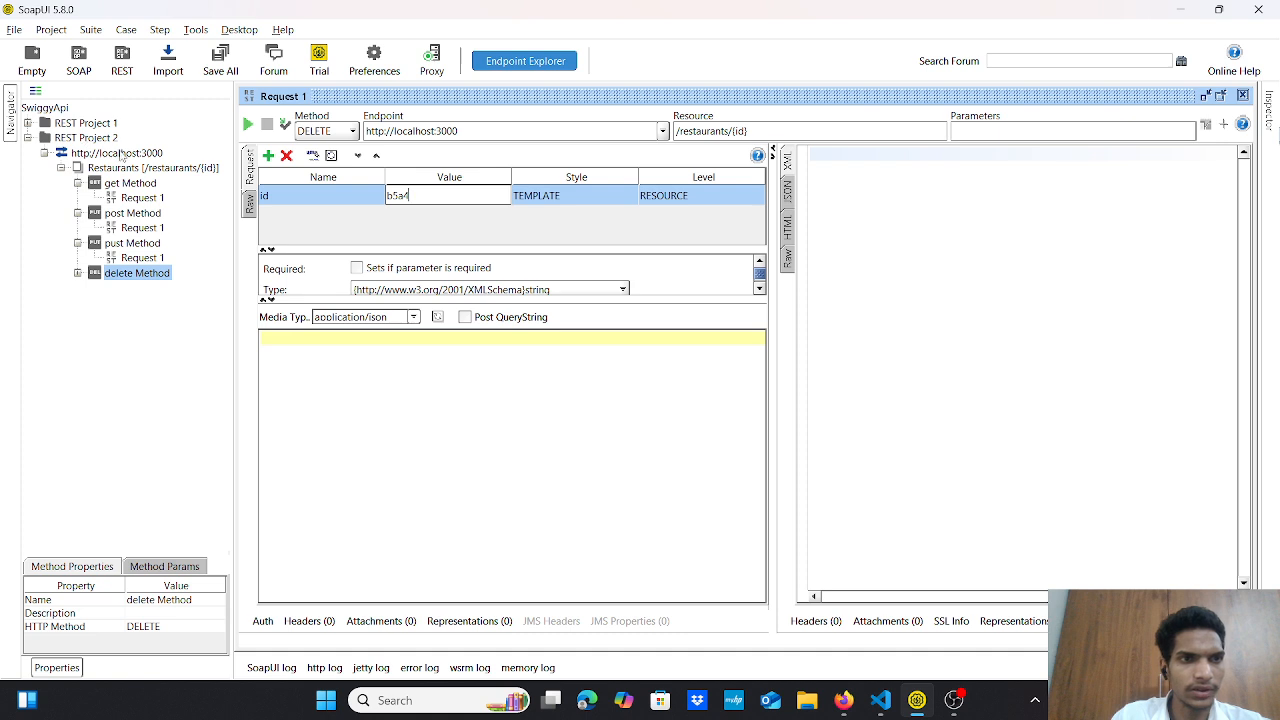
- Create a new test suite in REST Project 2, keeping the name TestSuite 1
{"action": "left_click", "coordinate": [92, 140]}
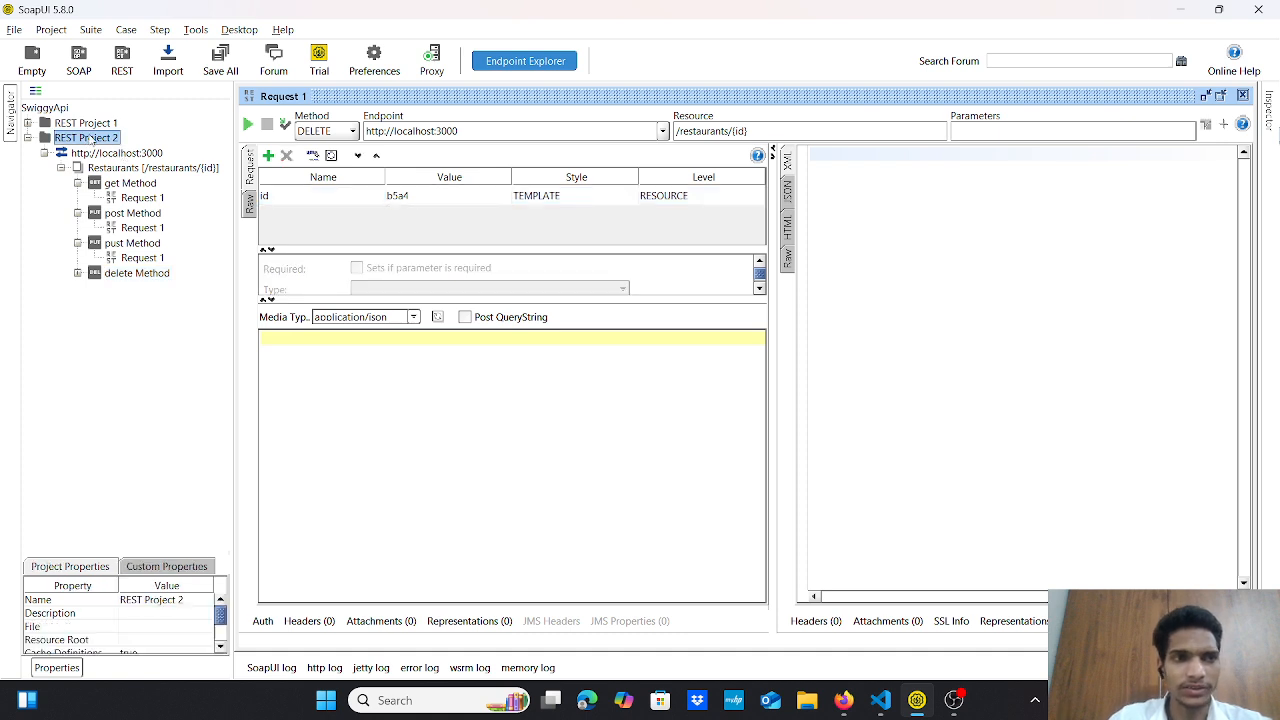
{"action": "right_click", "coordinate": [92, 140]}
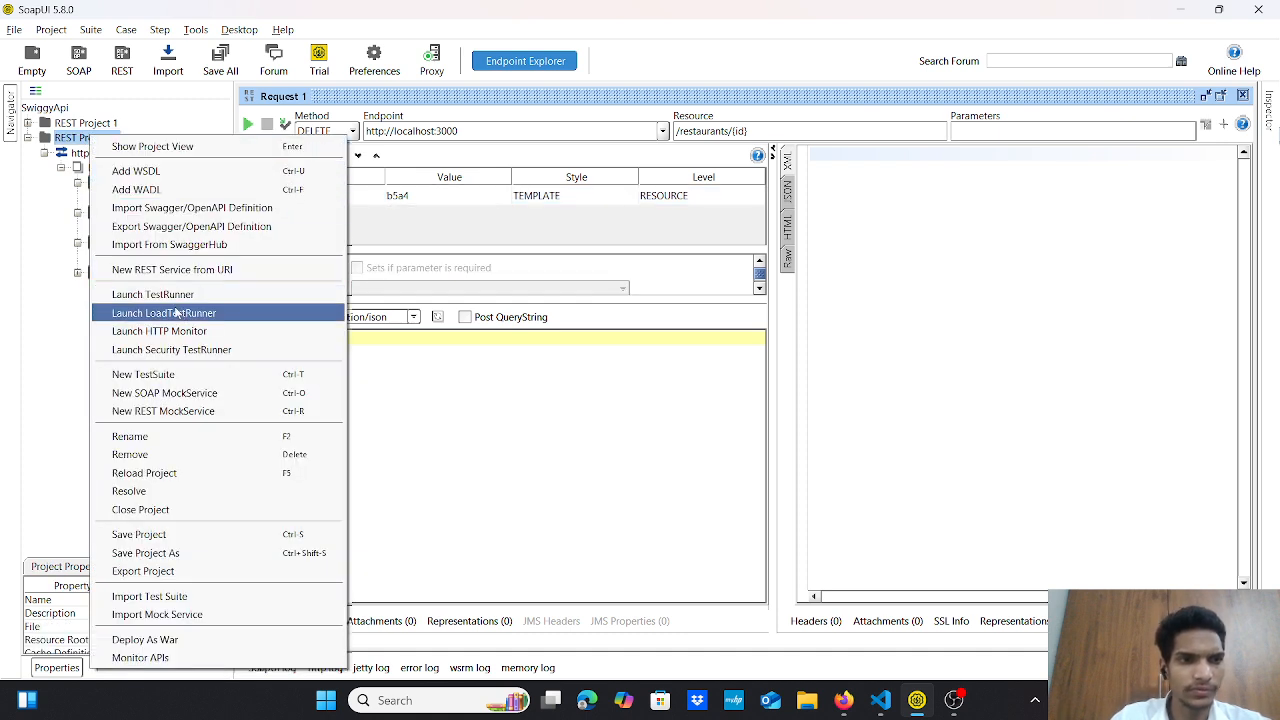
{"action": "left_click", "coordinate": [174, 380]}
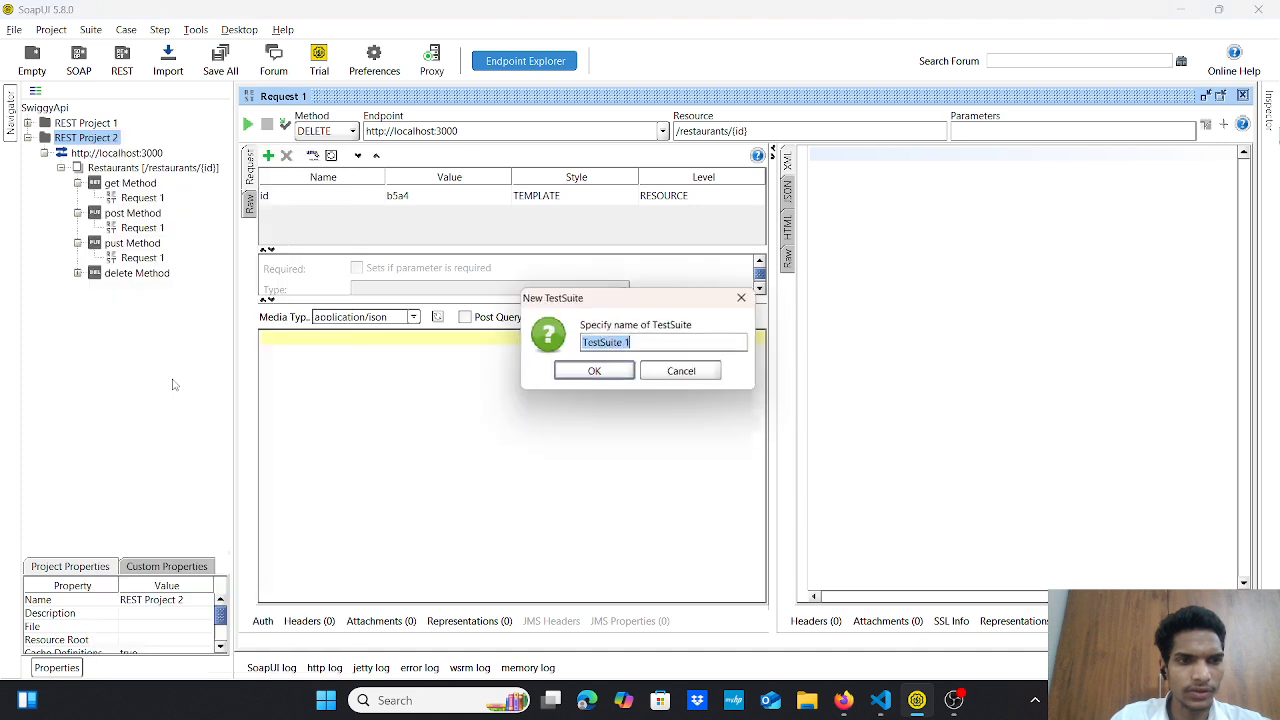
{"action": "left_click", "coordinate": [595, 372]}
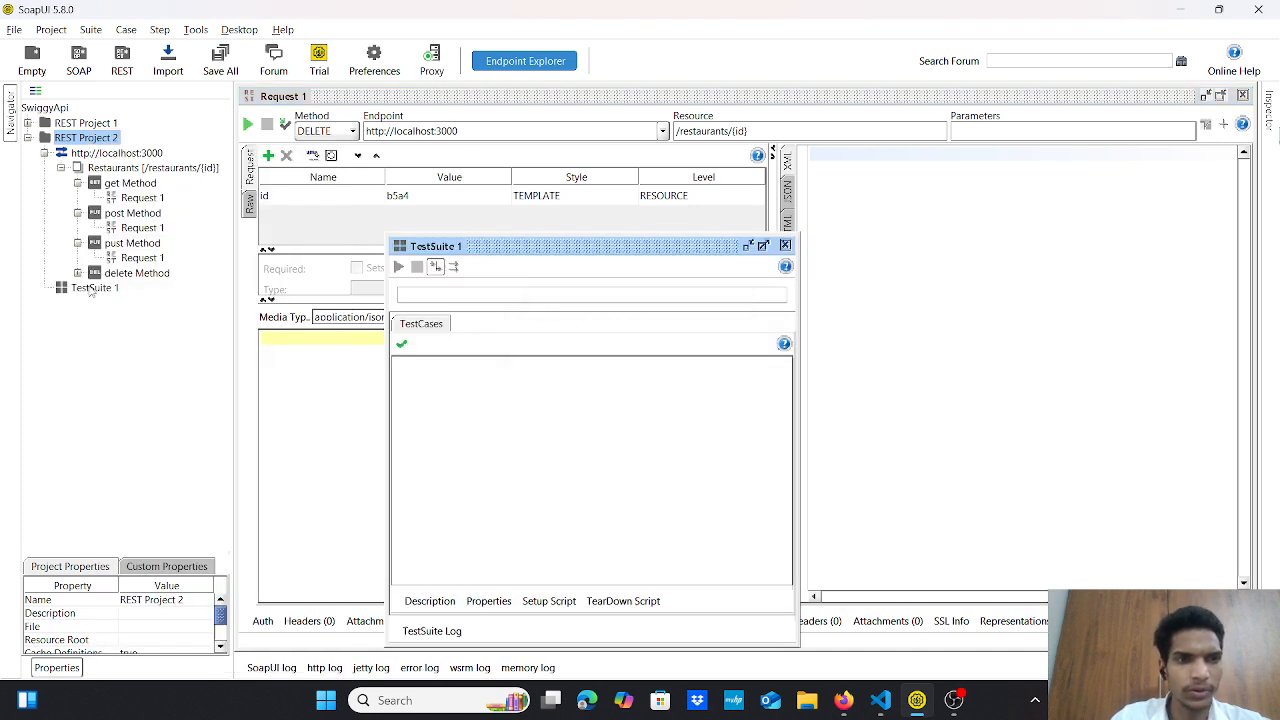
- Add the get Method request to a new TestCase 1 in TestSuite 1, keeping the default step name and options
{"action": "left_click", "coordinate": [152, 199]}
{"action": "right_click", "coordinate": [153, 201]}
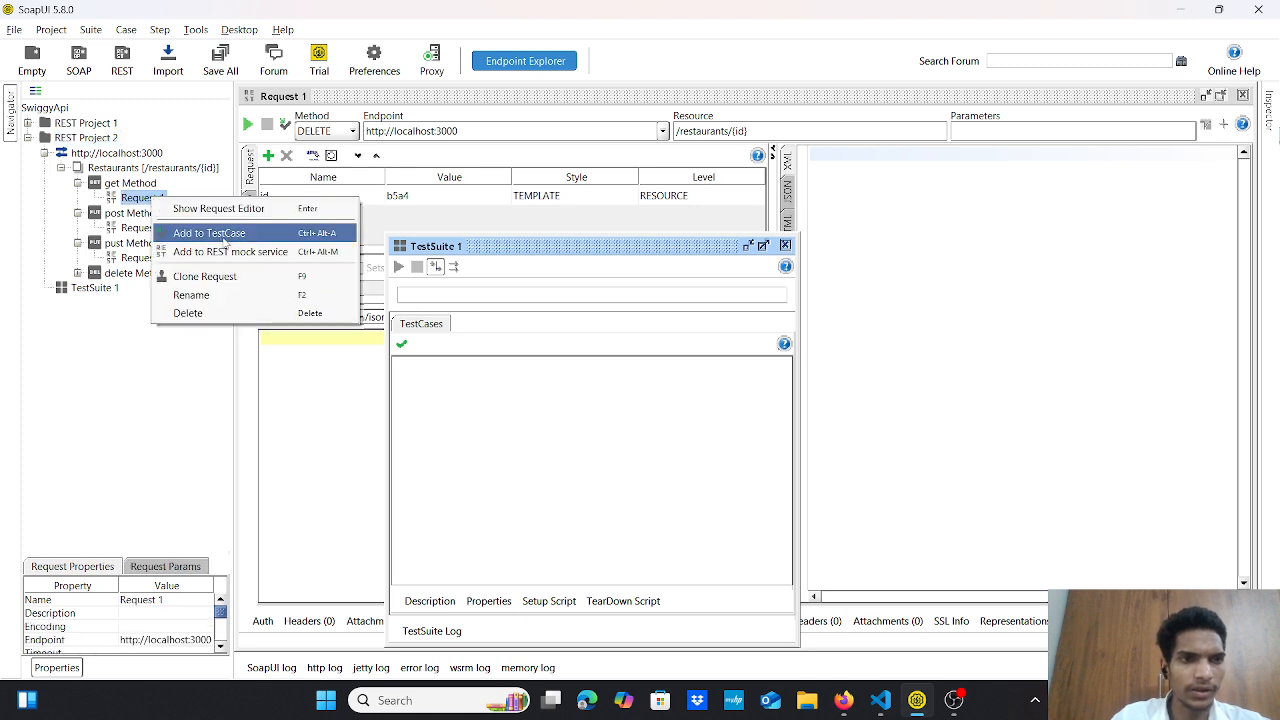
{"action": "left_click", "coordinate": [220, 237]}
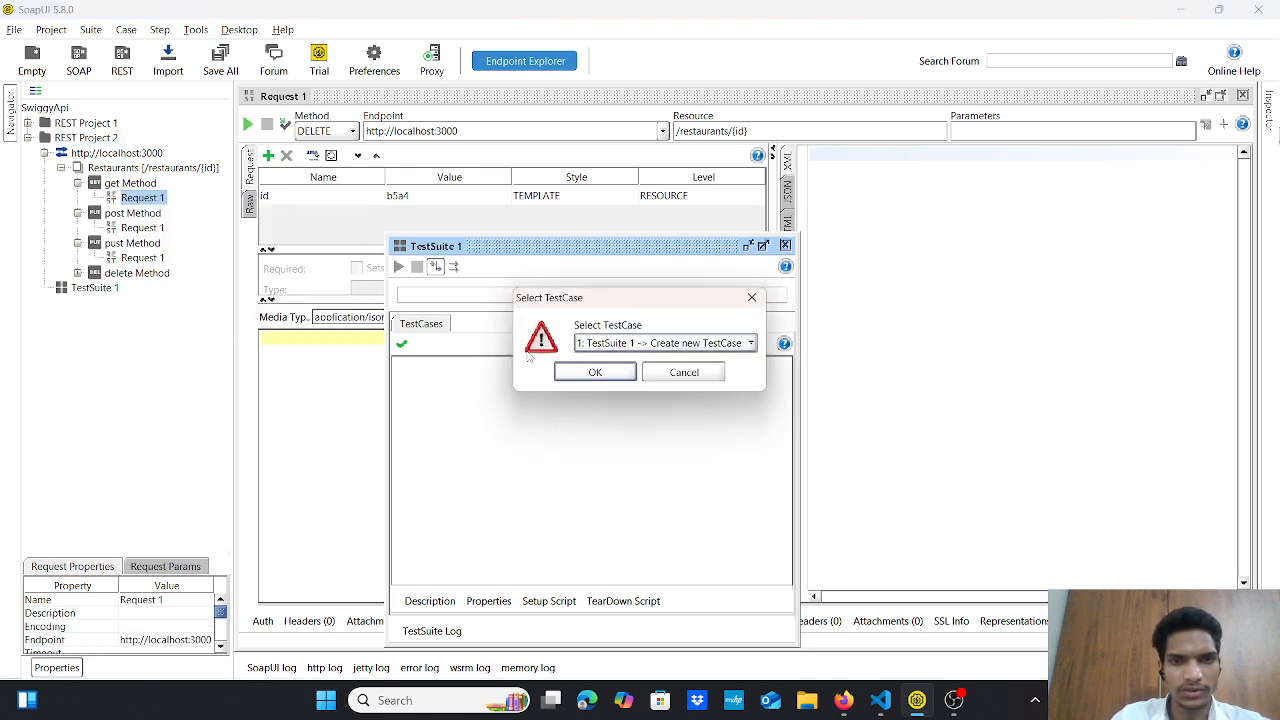
{"action": "left_click", "coordinate": [586, 373]}
{"action": "left_click", "coordinate": [588, 375]}
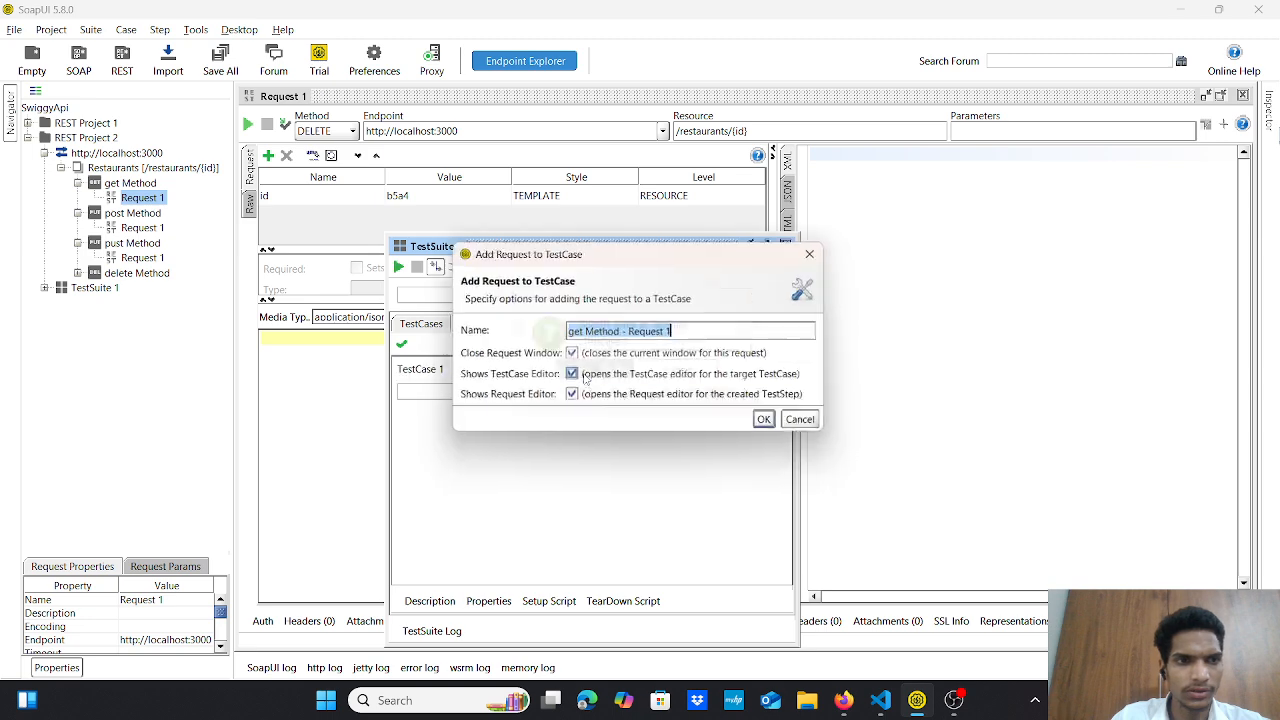
{"action": "left_click", "coordinate": [767, 421]}
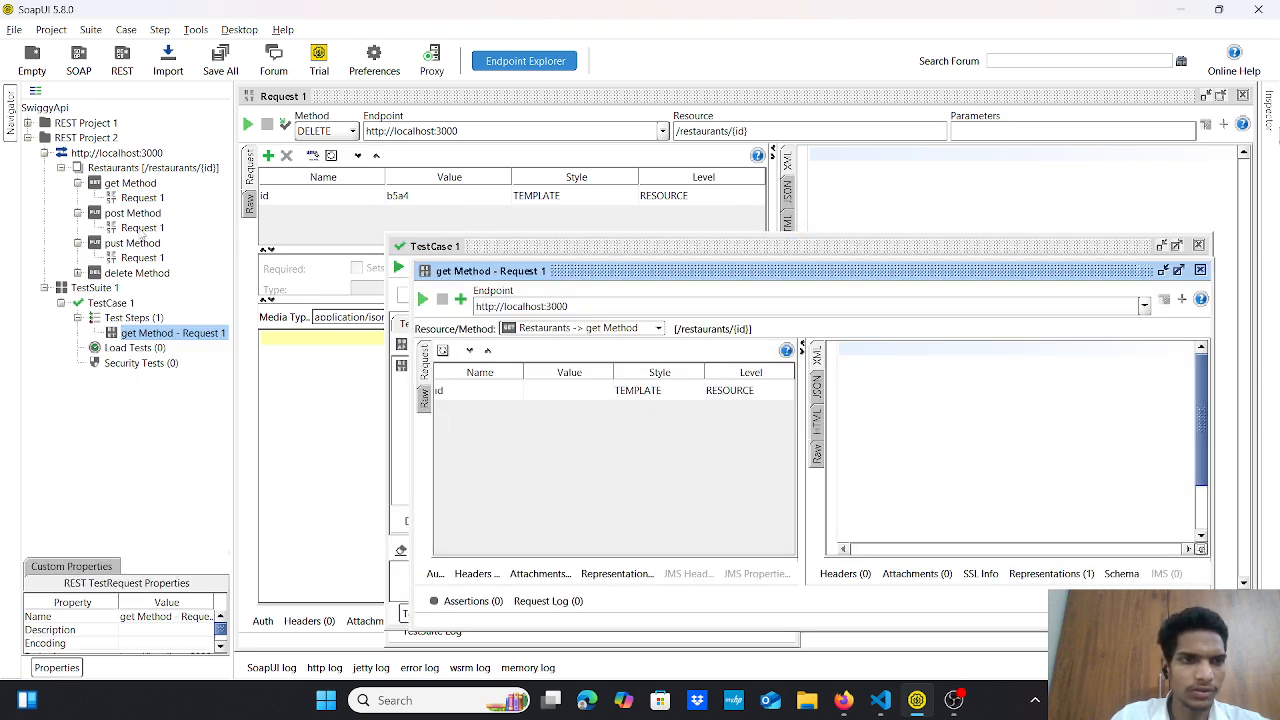
- Add the post Method request to TestCase 1 of TestSuite 1, keeping the default step name and options
{"action": "left_click", "coordinate": [141, 228]}
{"action": "right_click", "coordinate": [141, 228]}
{"action": "left_click", "coordinate": [194, 268]}
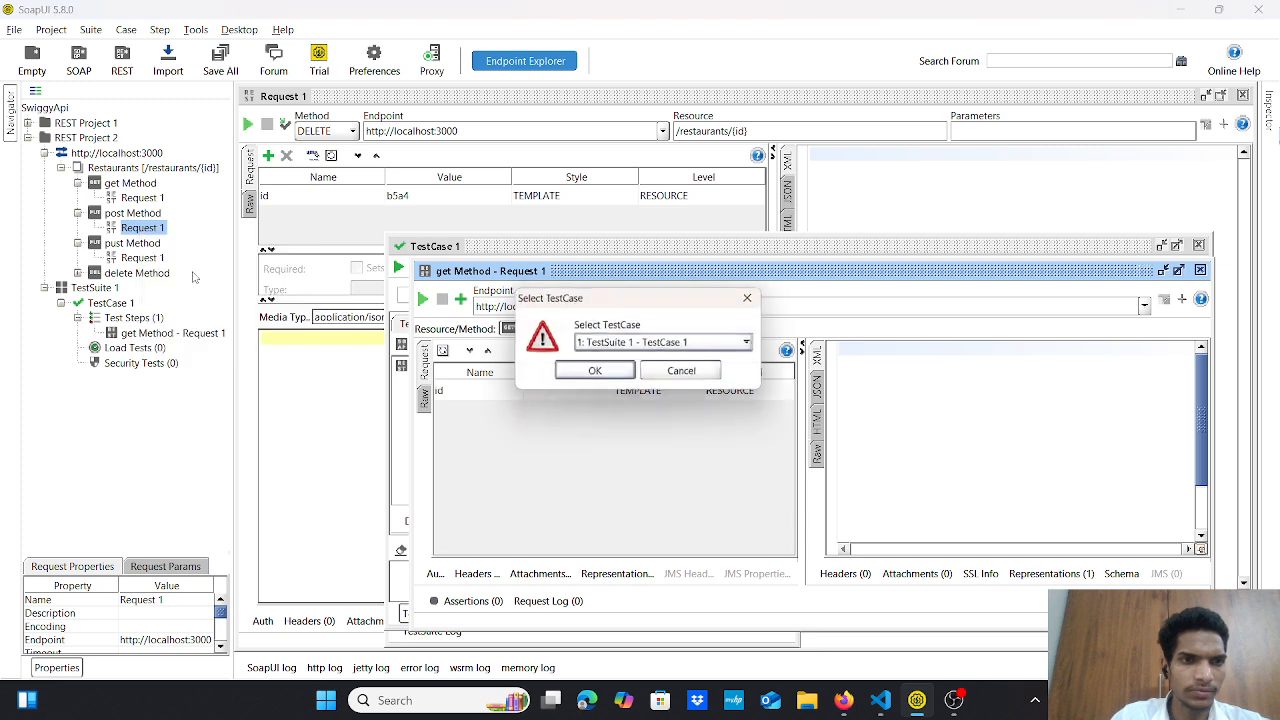
{"action": "left_click", "coordinate": [591, 369]}
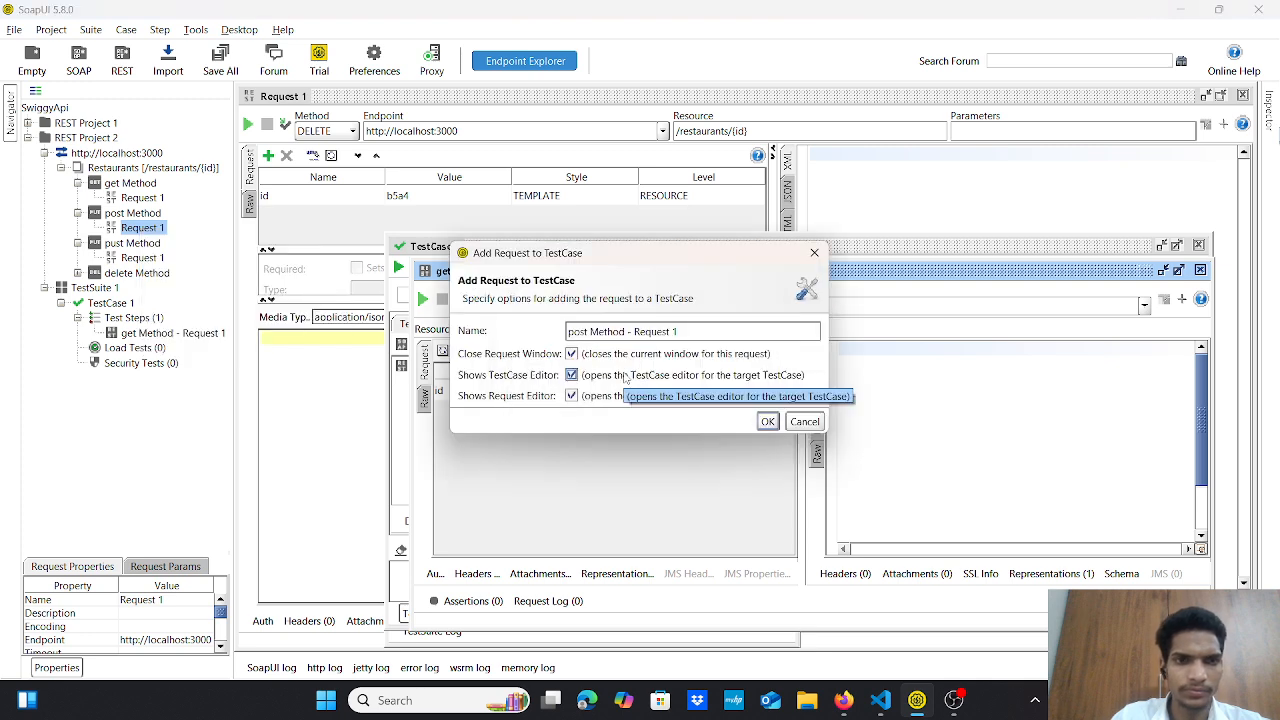
{"action": "left_click", "coordinate": [767, 421]}
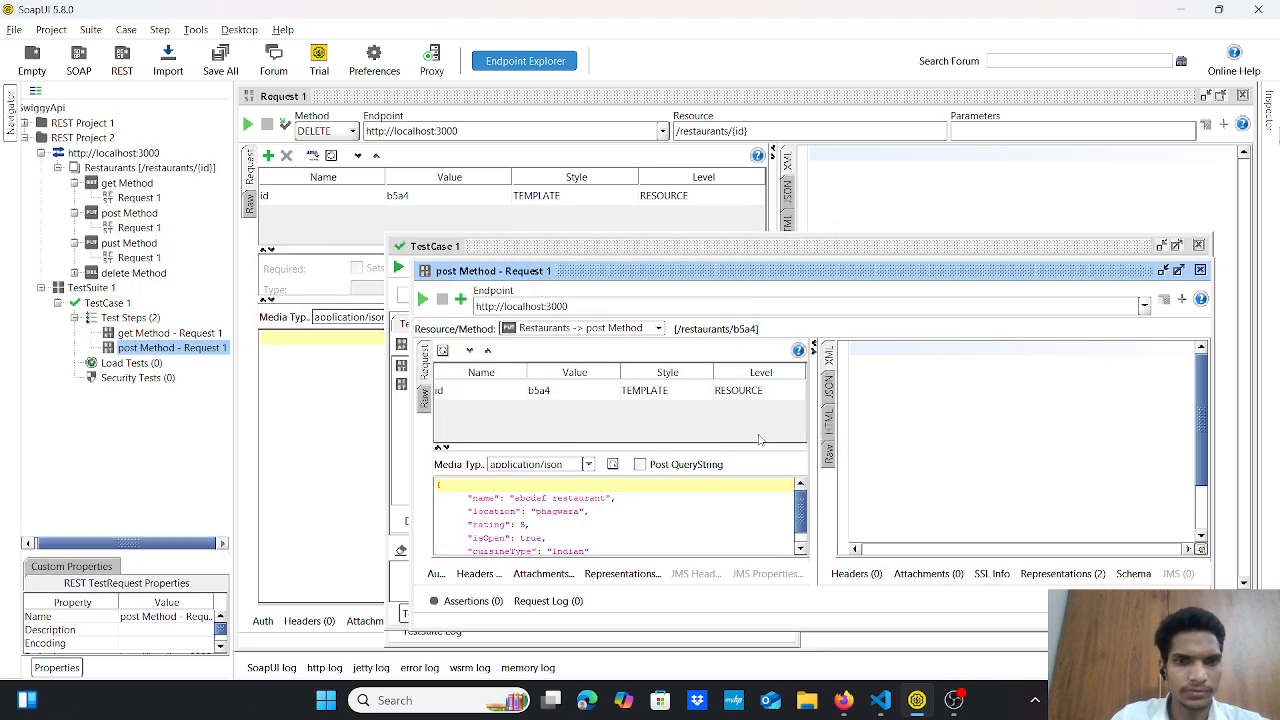
- Add the pust Method request to TestCase 1 of TestSuite 1, keeping the default step name and options
{"action": "left_click", "coordinate": [150, 246]}
{"action": "left_click", "coordinate": [150, 258]}
{"action": "right_click", "coordinate": [150, 258]}
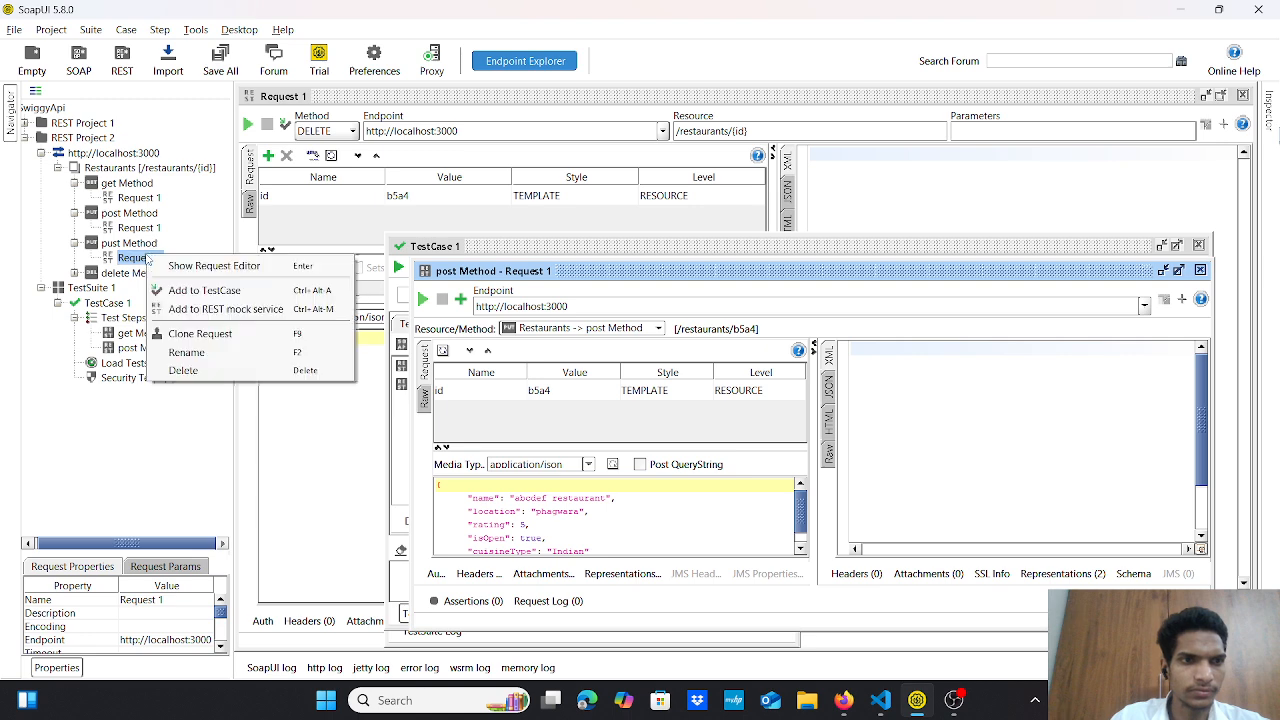
{"action": "left_click", "coordinate": [201, 292]}
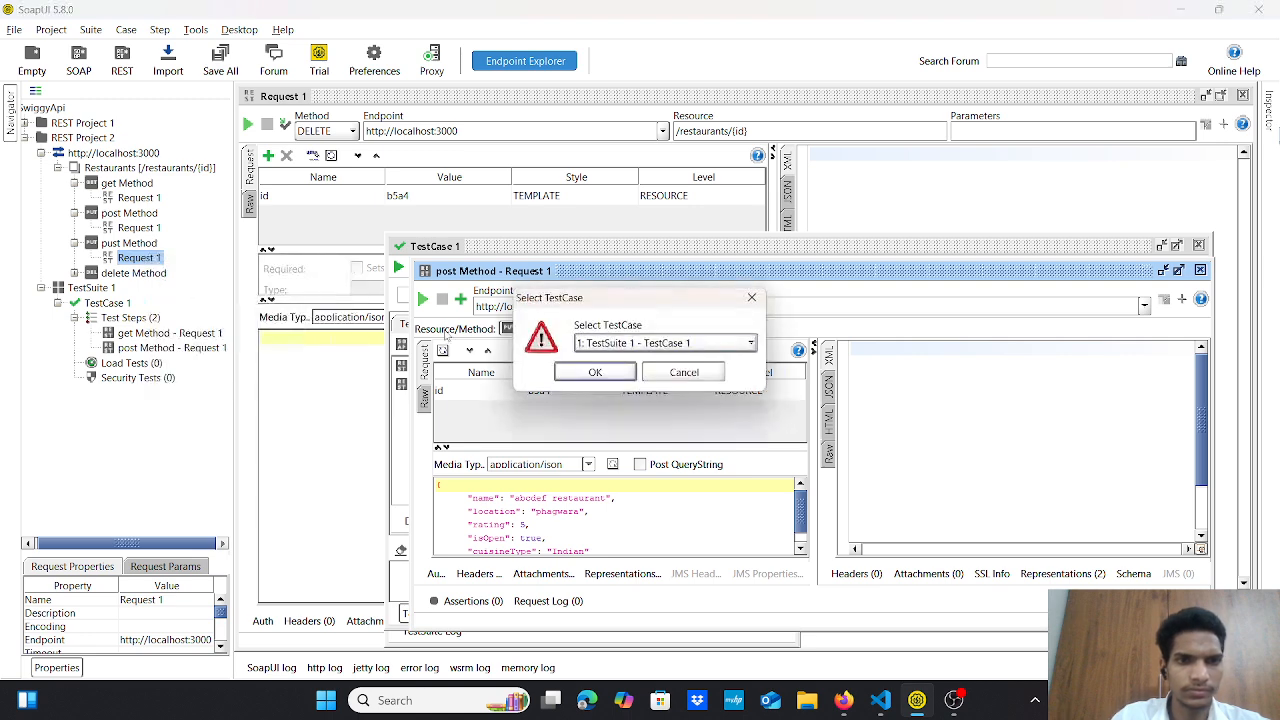
{"action": "left_click", "coordinate": [590, 372]}
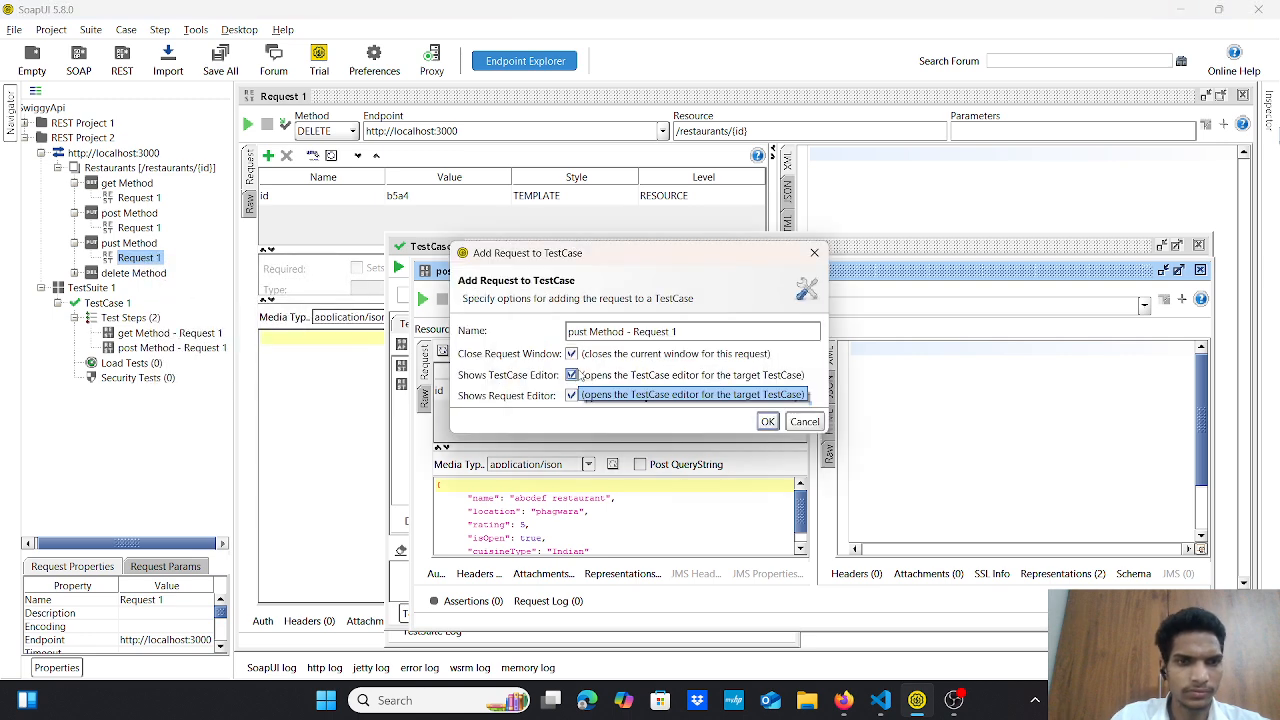
{"action": "left_click", "coordinate": [770, 421]}
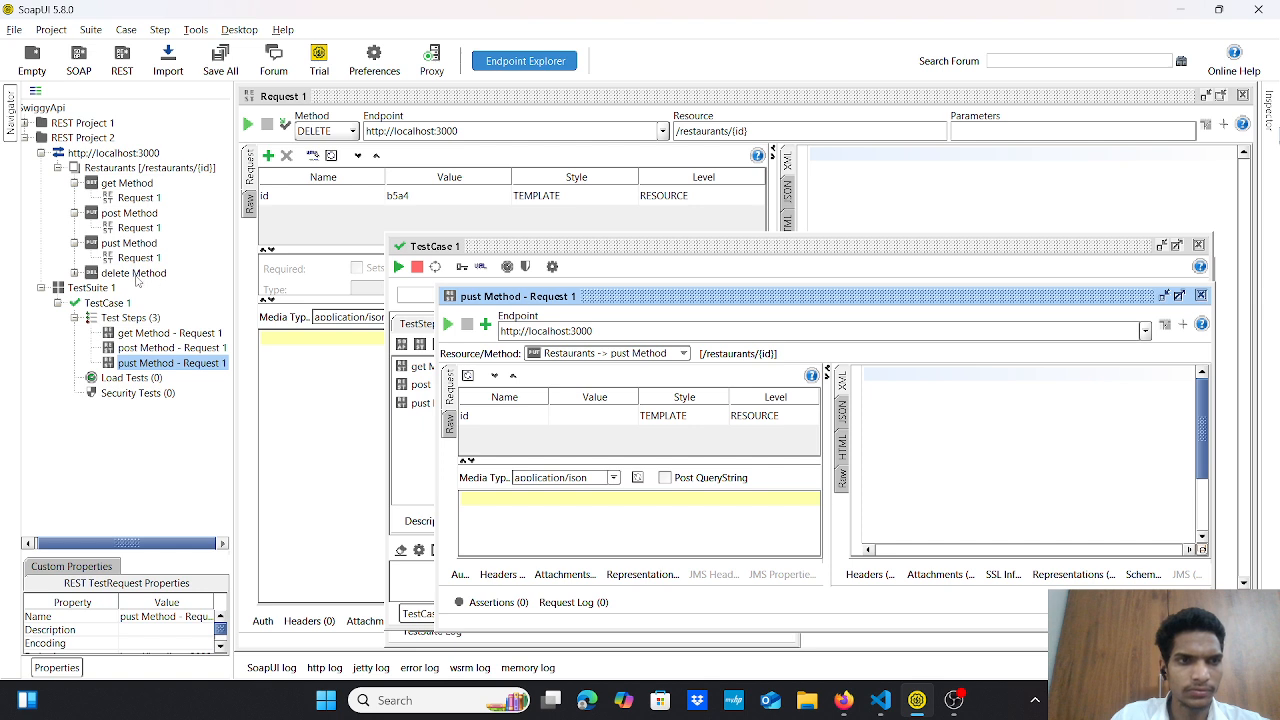
- Add the delete Method request to TestCase 1 of TestSuite 1 with the default name and options, and maximize its step editor
{"action": "double_click", "coordinate": [135, 273]}
{"action": "left_click", "coordinate": [140, 288]}
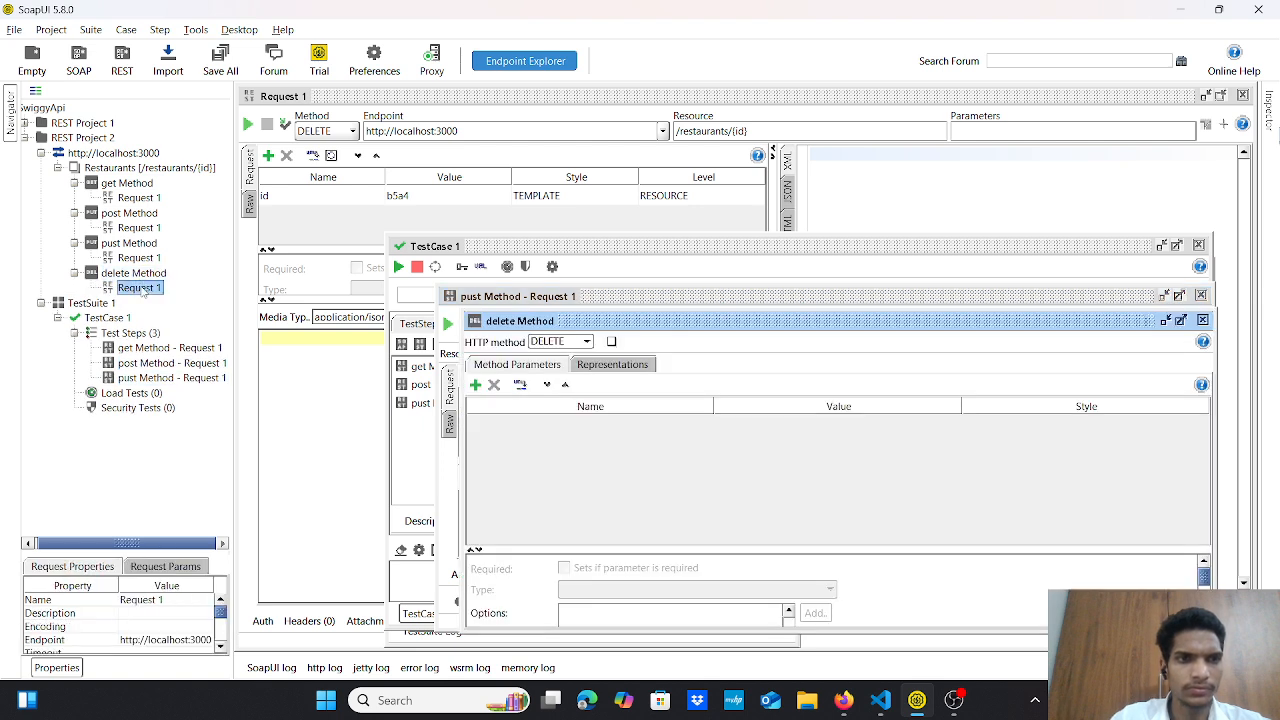
{"action": "right_click", "coordinate": [145, 288]}
{"action": "left_click", "coordinate": [236, 322]}
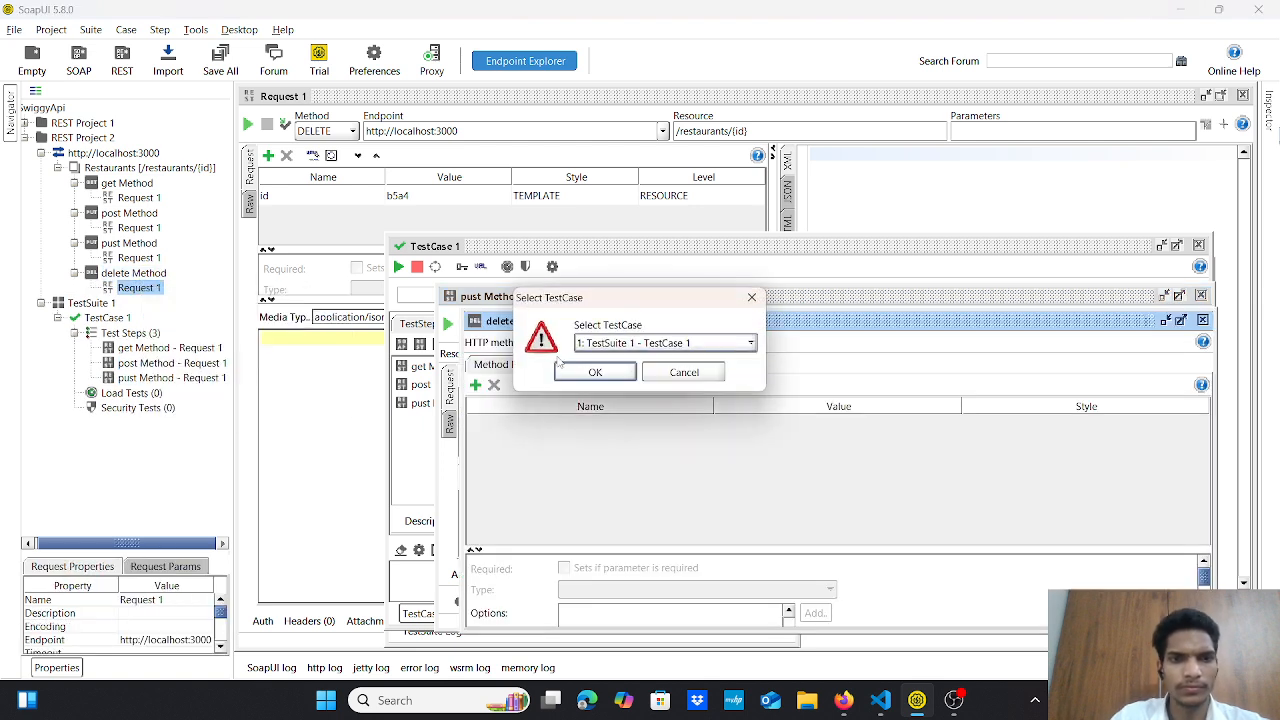
{"action": "left_click", "coordinate": [584, 371]}
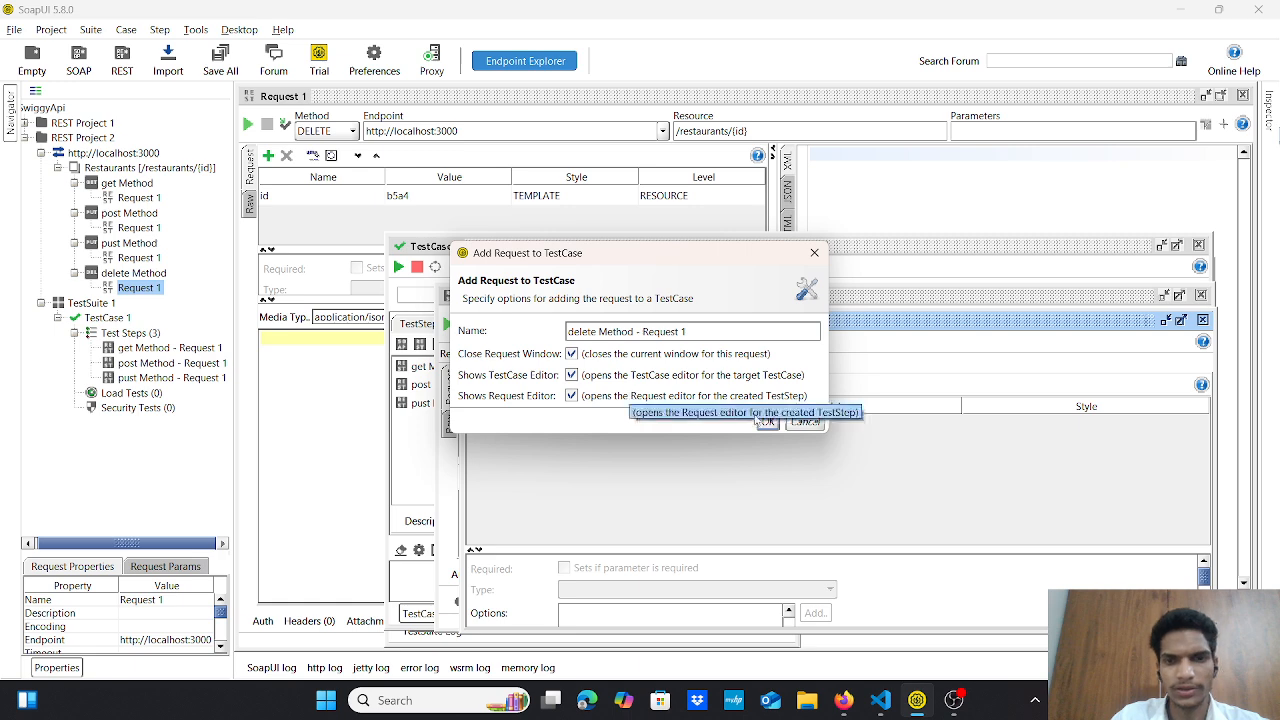
{"action": "left_click", "coordinate": [768, 422]}
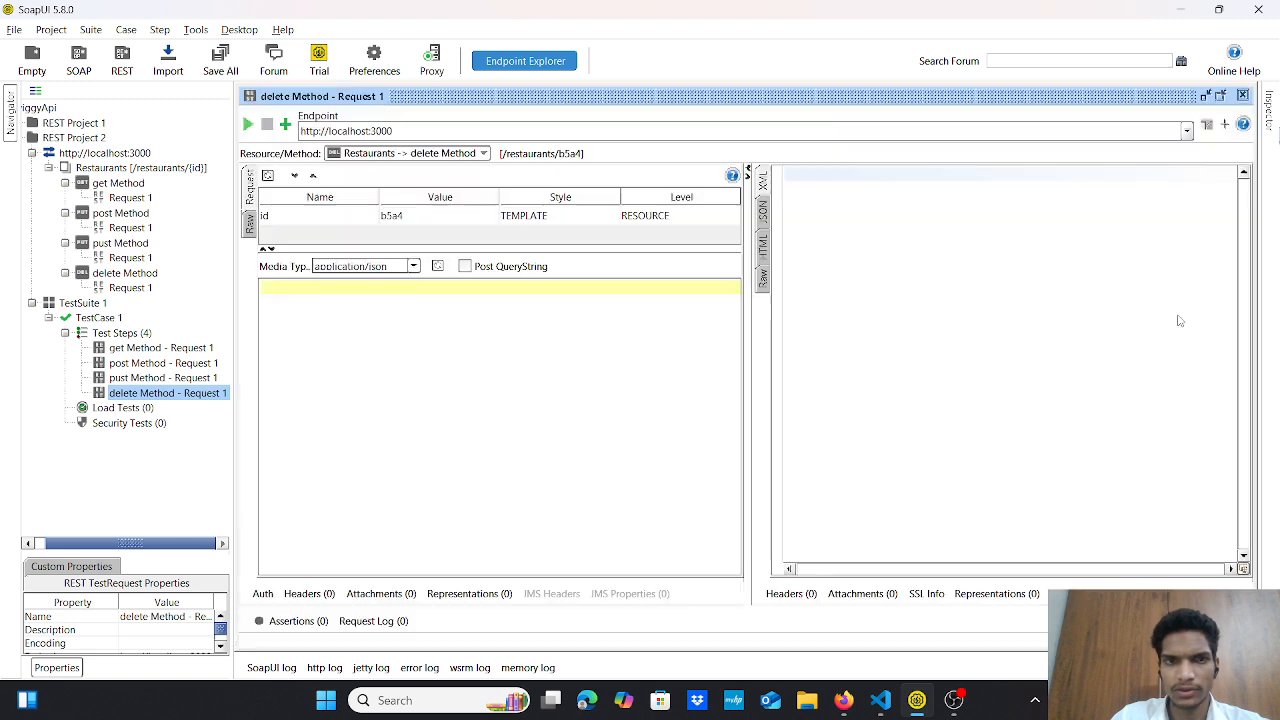
{"action": "left_click", "coordinate": [1180, 320]}
- Open the get Method test step maximized and add a Valid HTTP Status Codes assertion with code 200
{"action": "double_click", "coordinate": [158, 348]}
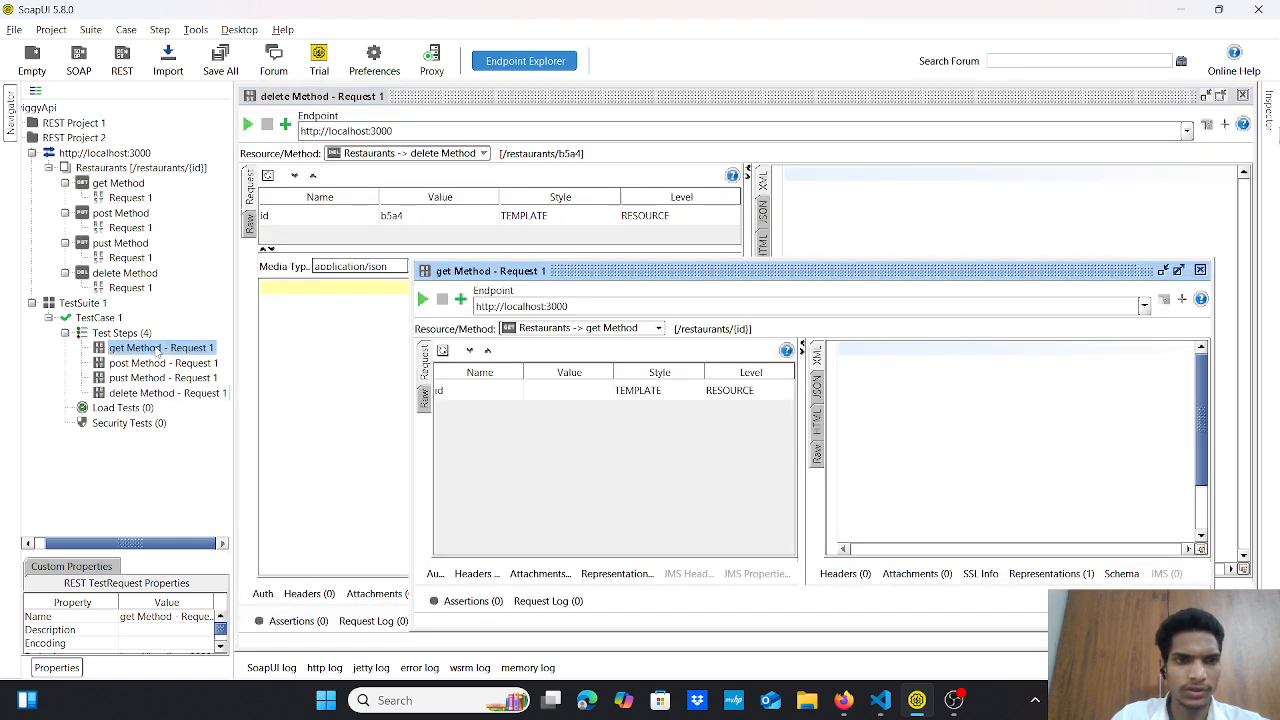
{"action": "left_click", "coordinate": [1179, 271]}
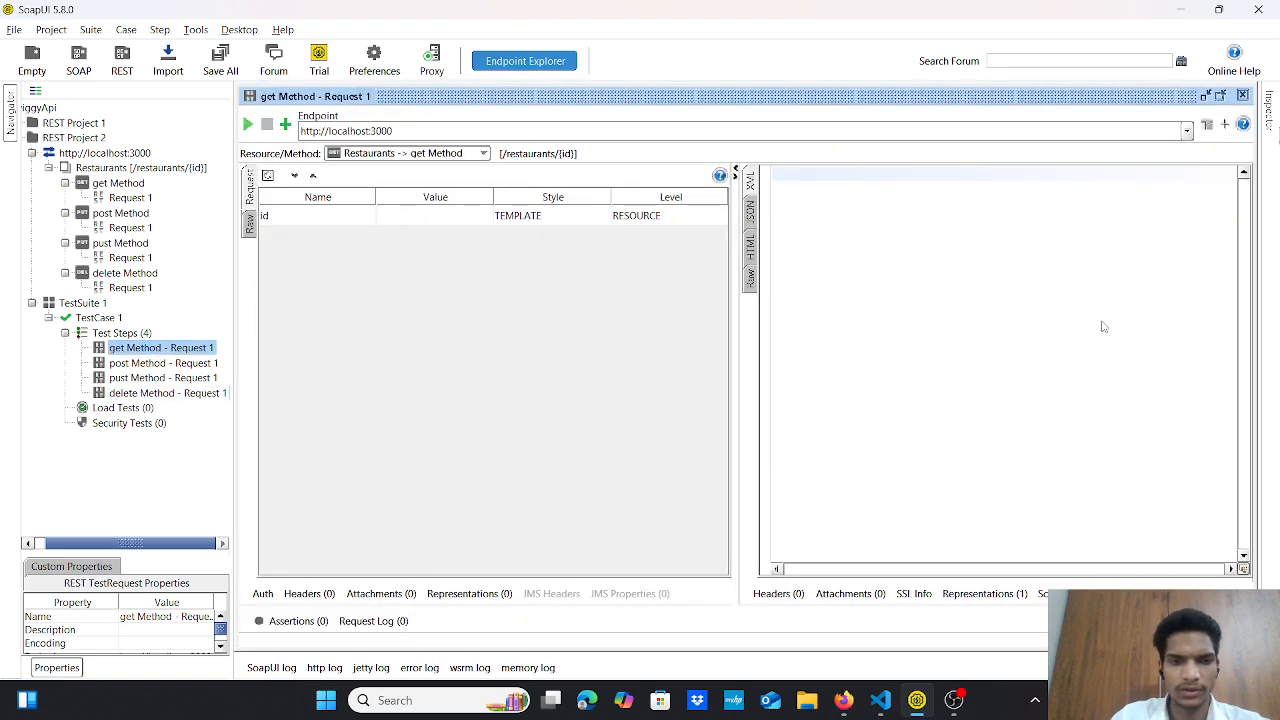
{"action": "left_click", "coordinate": [281, 622]}
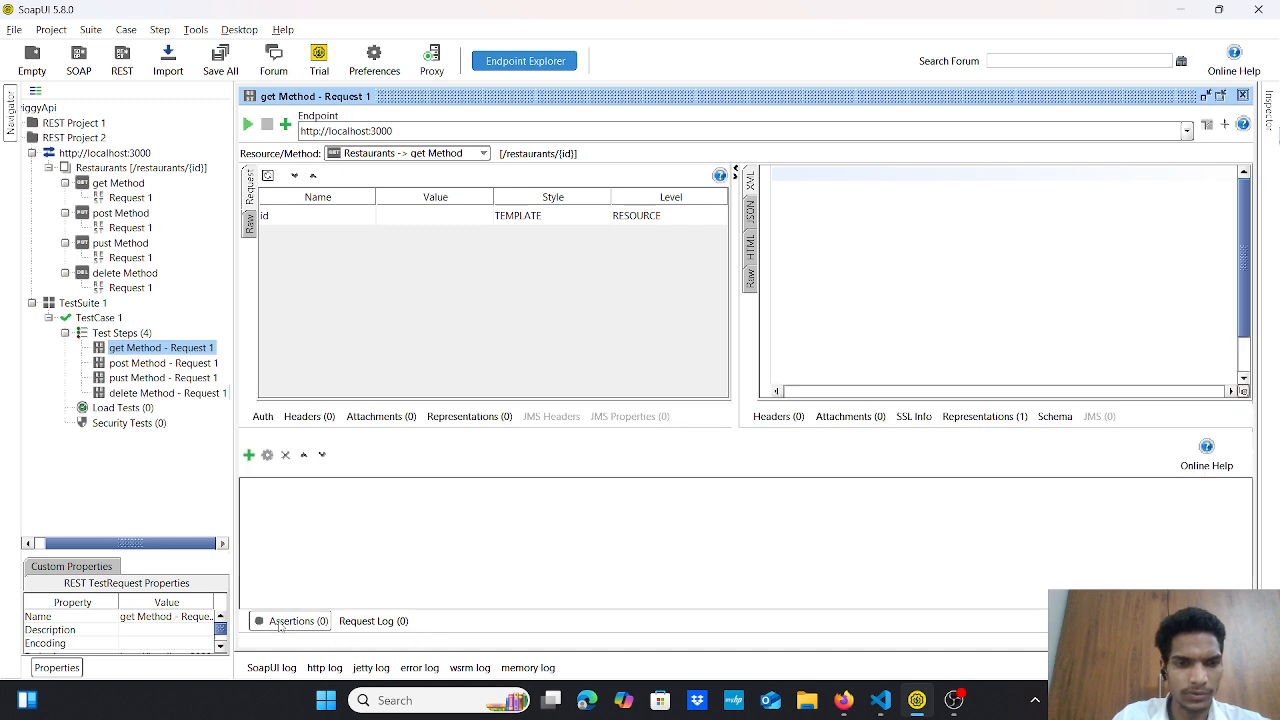
{"action": "left_click", "coordinate": [251, 456]}
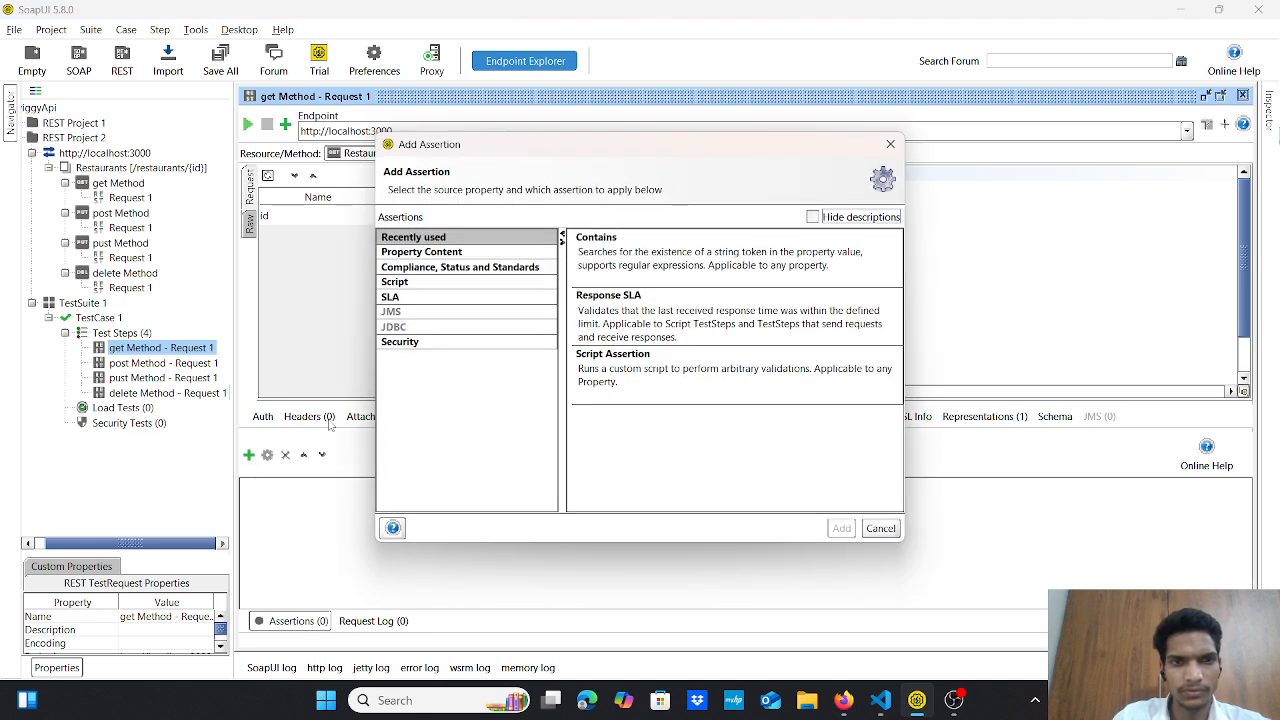
{"action": "left_click", "coordinate": [469, 271]}
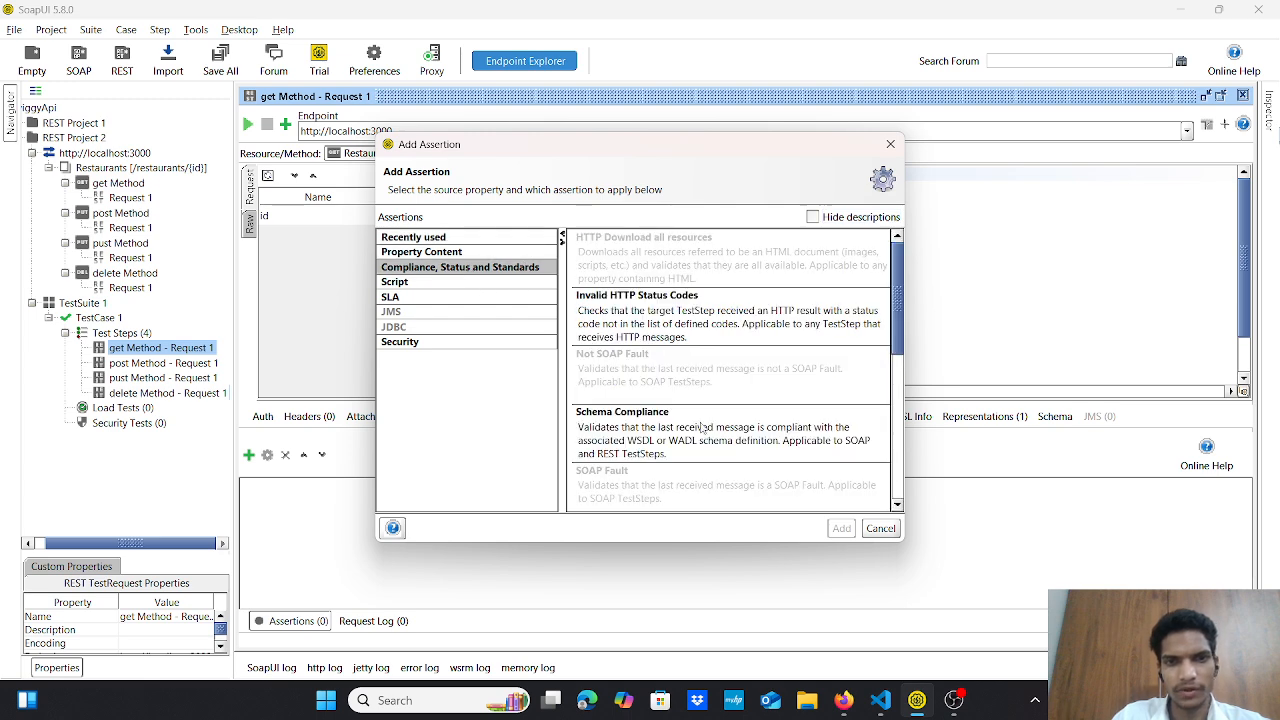
{"action": "scroll", "coordinate": [703, 428], "scroll_direction": "down", "scroll_amount": 1}
{"action": "scroll", "coordinate": [703, 428], "scroll_direction": "down", "scroll_amount": 8}
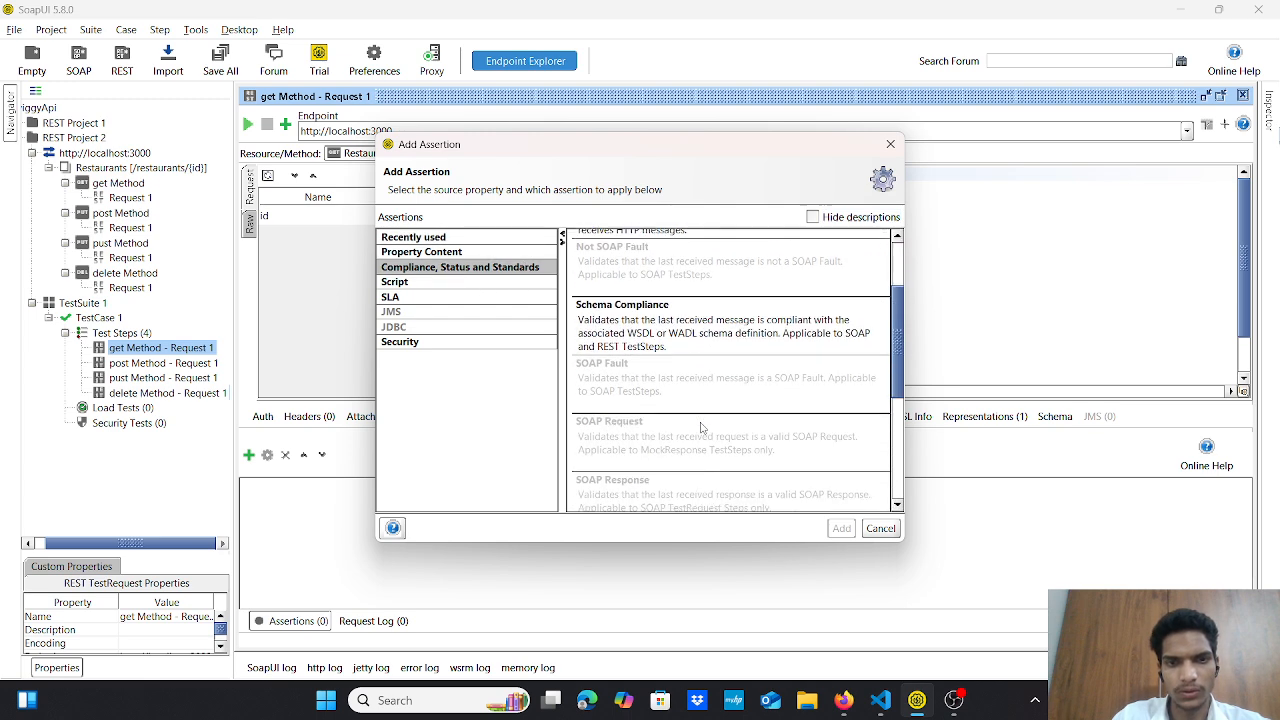
{"action": "scroll", "coordinate": [703, 428], "scroll_direction": "down", "scroll_amount": 1}
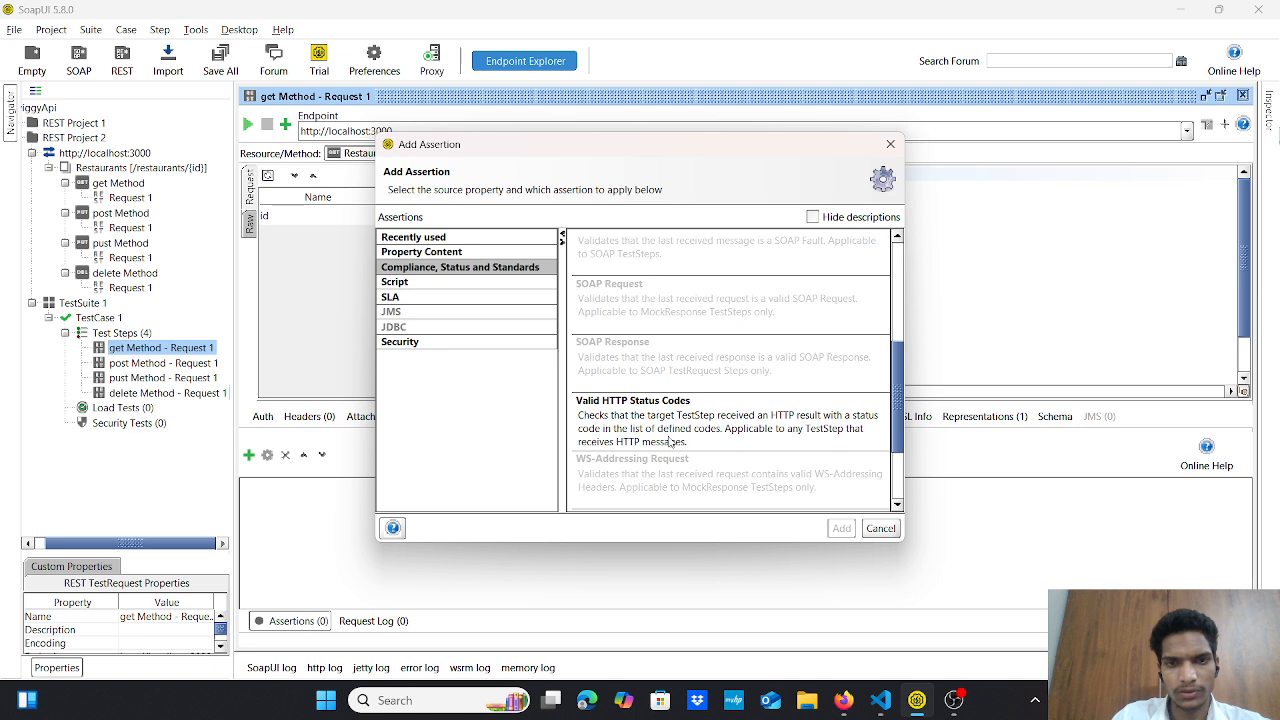
{"action": "left_click", "coordinate": [671, 441]}
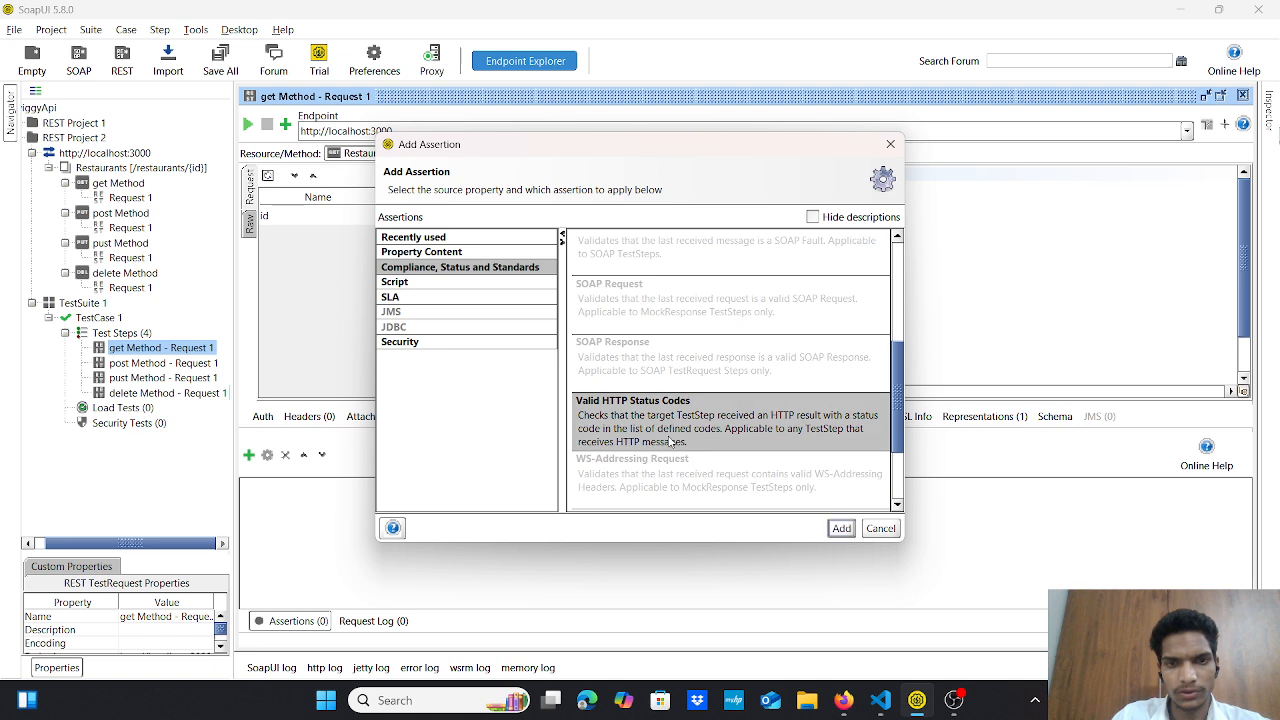
{"action": "left_click", "coordinate": [841, 529]}
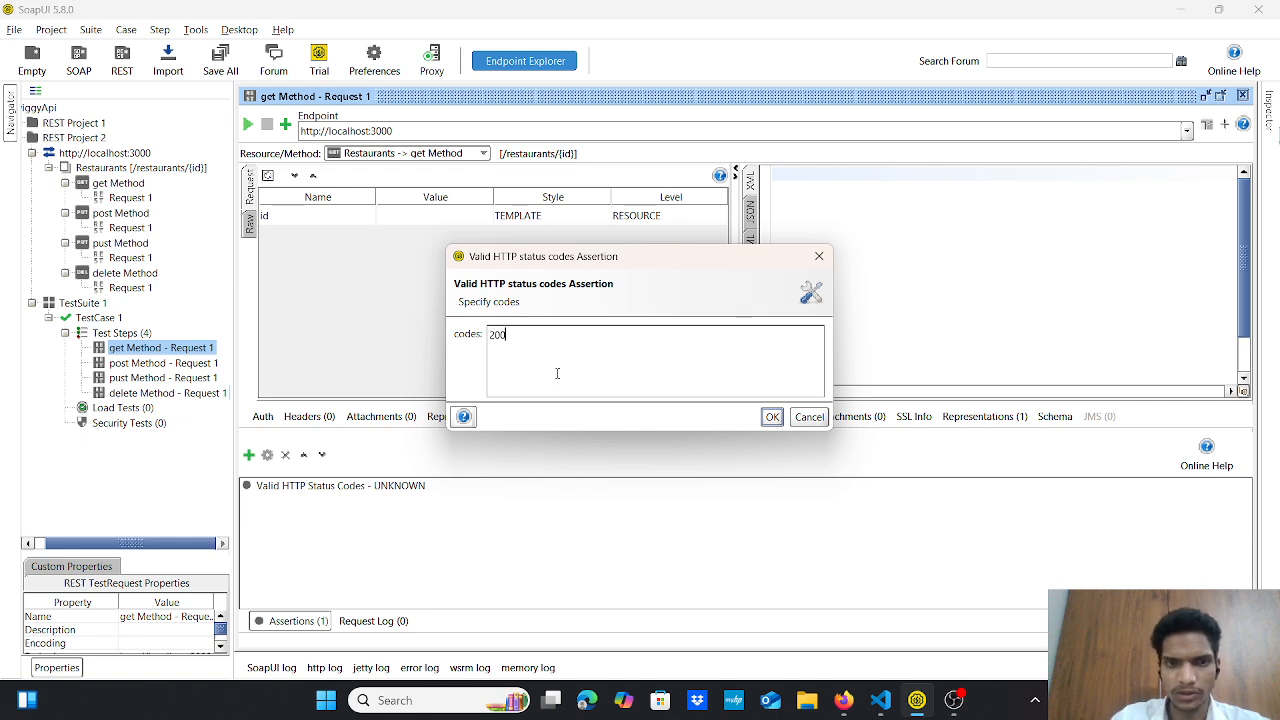
{"action": "left_click", "coordinate": [773, 417]}
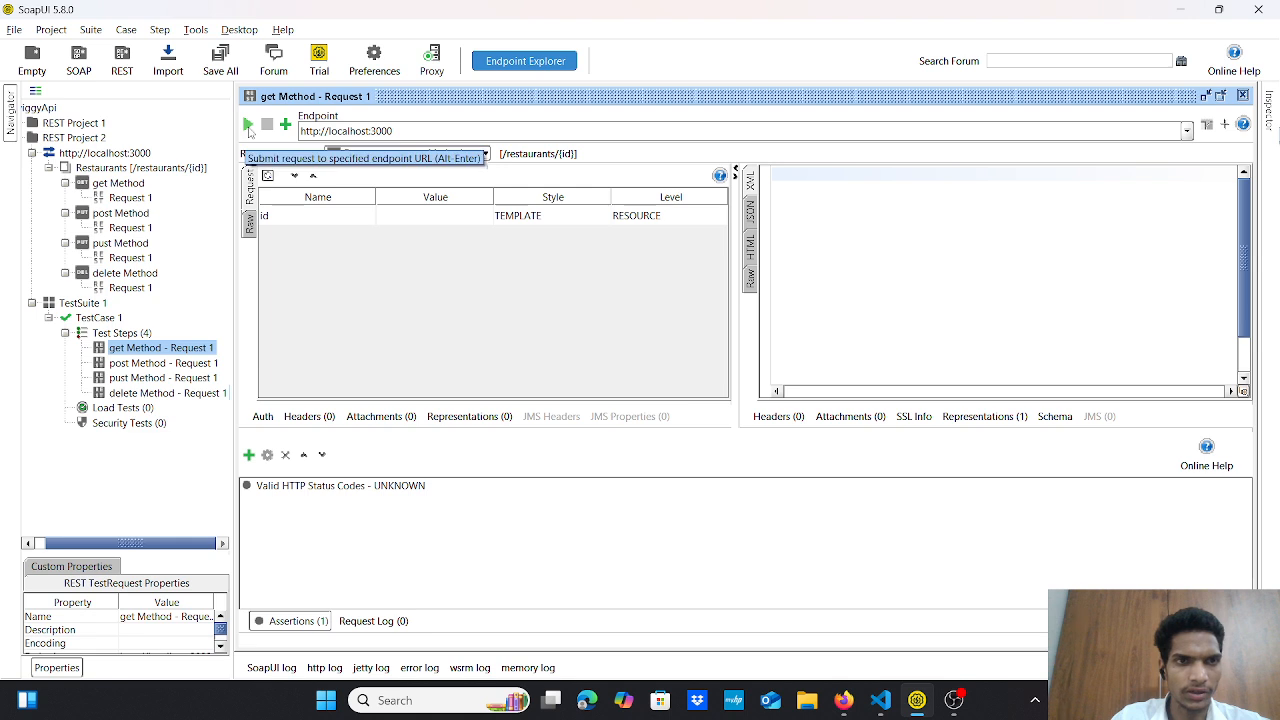
- Submit the get Method test step's request and show its assertion results
{"action": "left_click", "coordinate": [248, 126]}
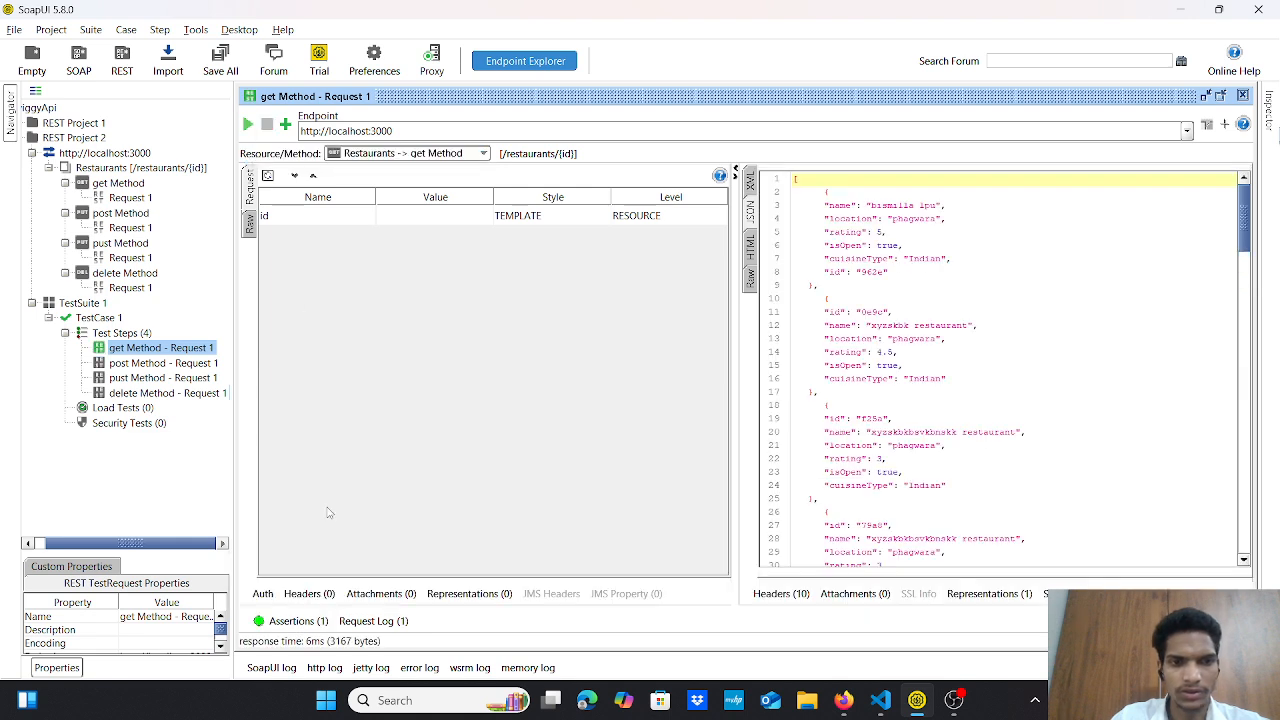
{"action": "left_click", "coordinate": [300, 621]}
{"action": "left_click", "coordinate": [300, 621]}
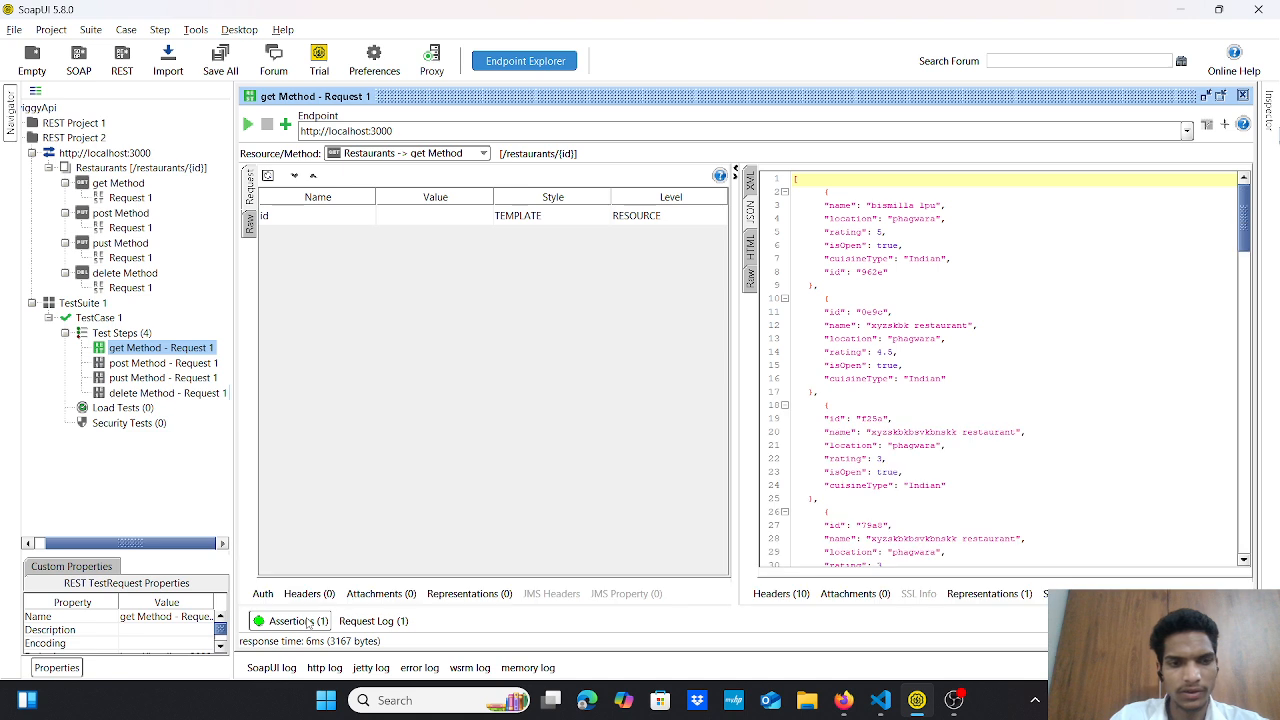
{"action": "left_click", "coordinate": [300, 621]}
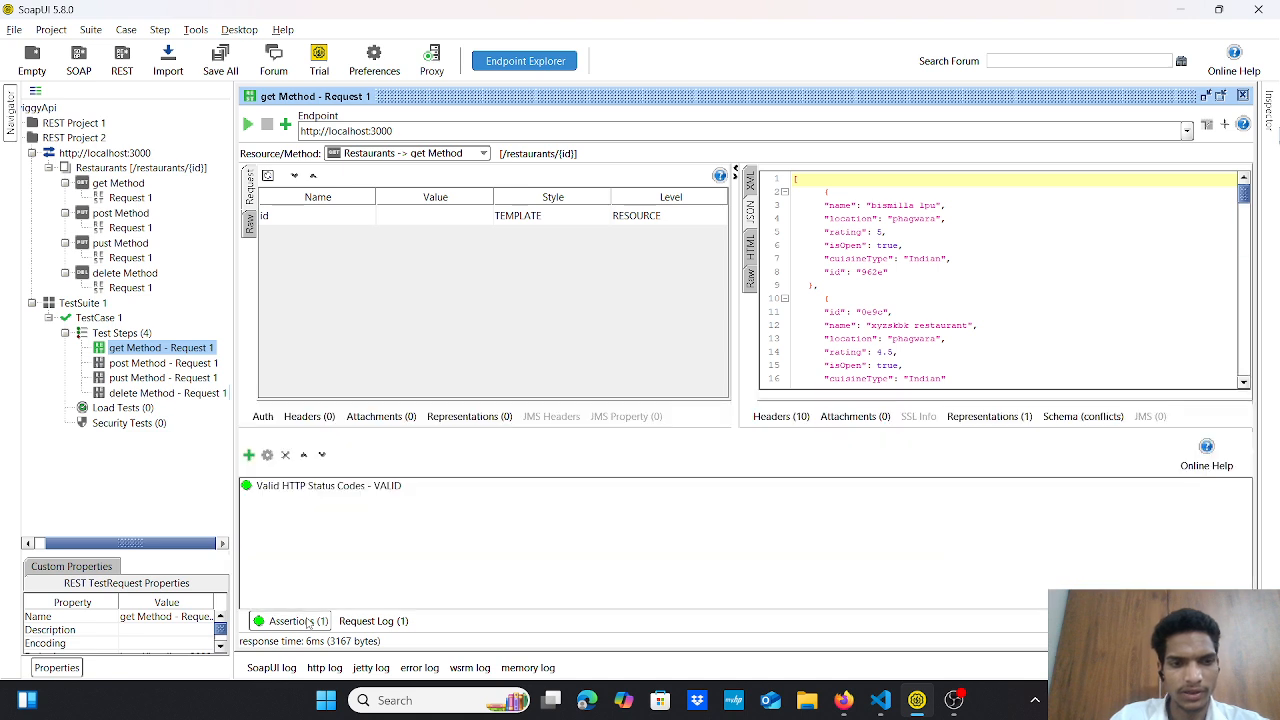
- Set the get Method step's Valid HTTP Status Codes assertion to code 400
{"action": "left_click", "coordinate": [336, 487]}
{"action": "double_click", "coordinate": [336, 488]}
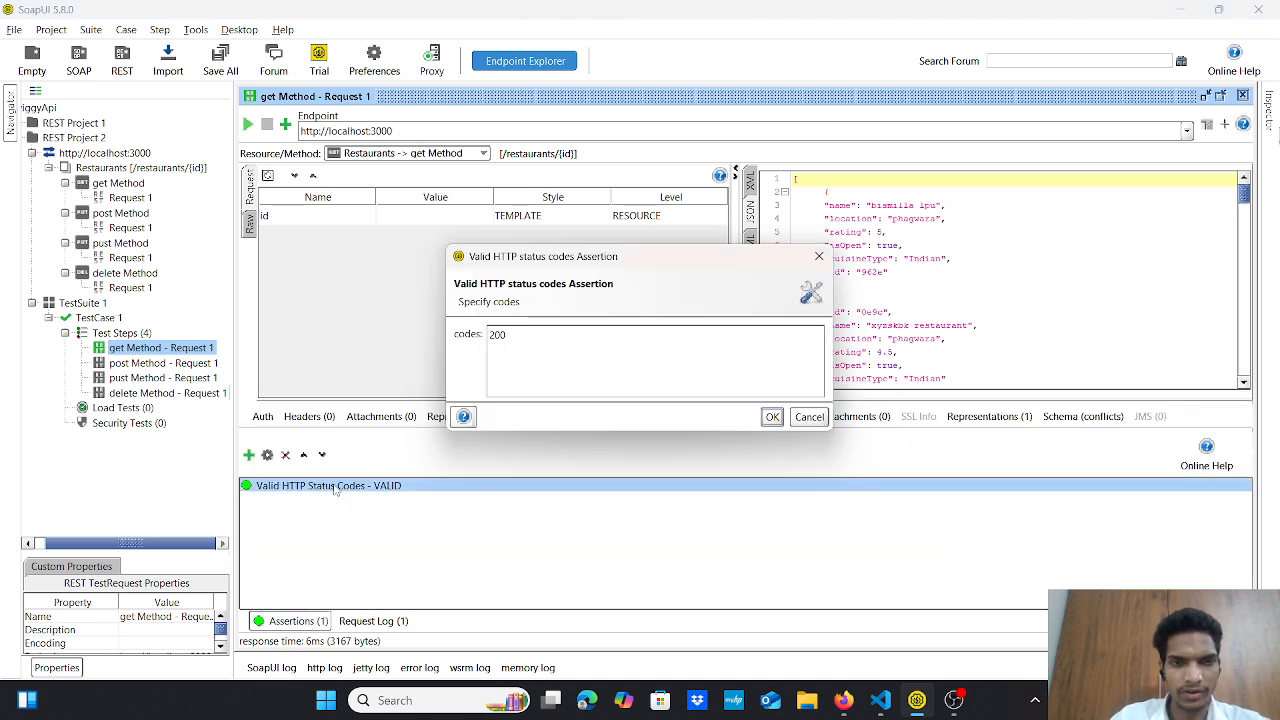
{"action": "left_click", "coordinate": [495, 336]}
{"action": "key", "text": "BackSpace"}
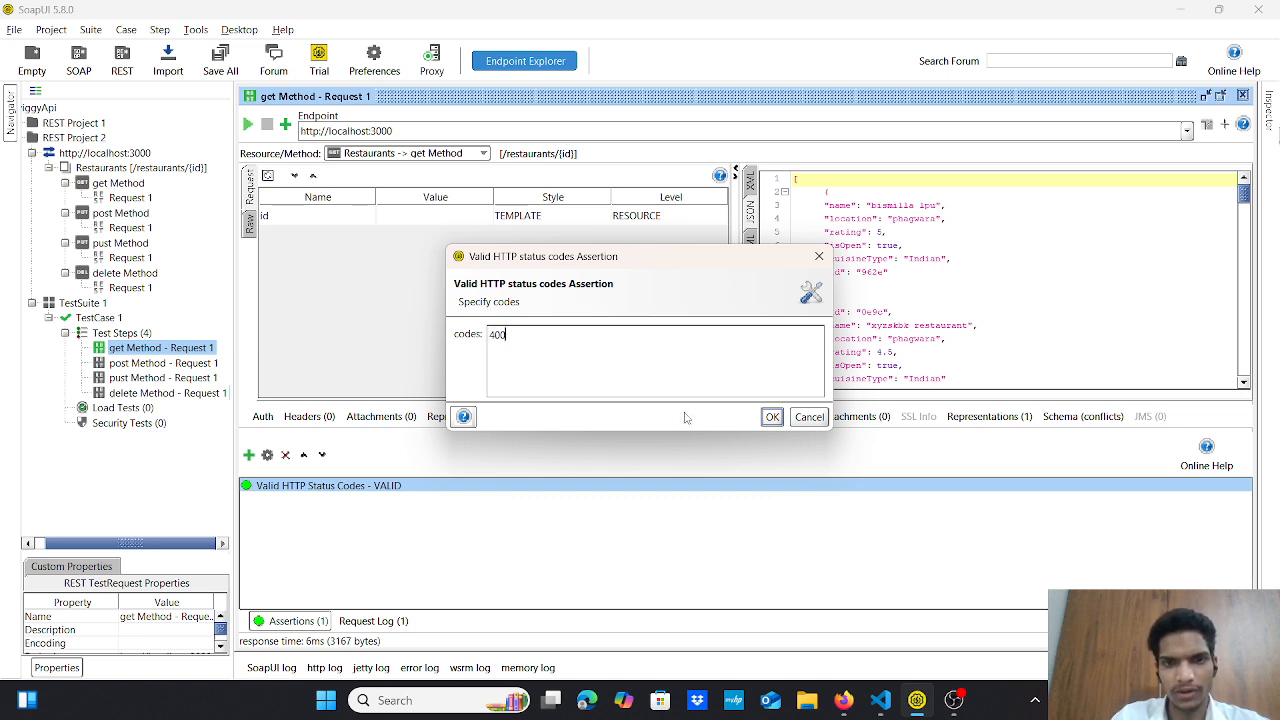
{"action": "left_click", "coordinate": [770, 419]}
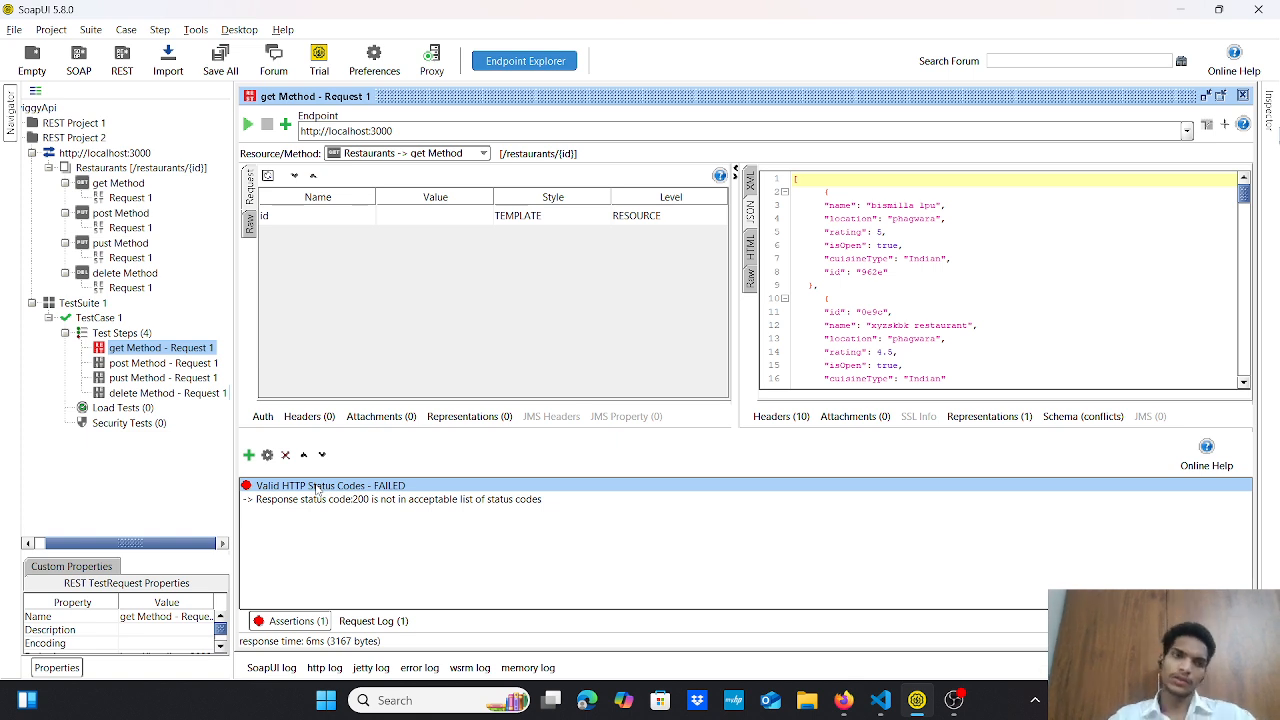
- Restore the code in the get Method step's Valid HTTP Status Codes assertion to 200
{"action": "double_click", "coordinate": [317, 488]}
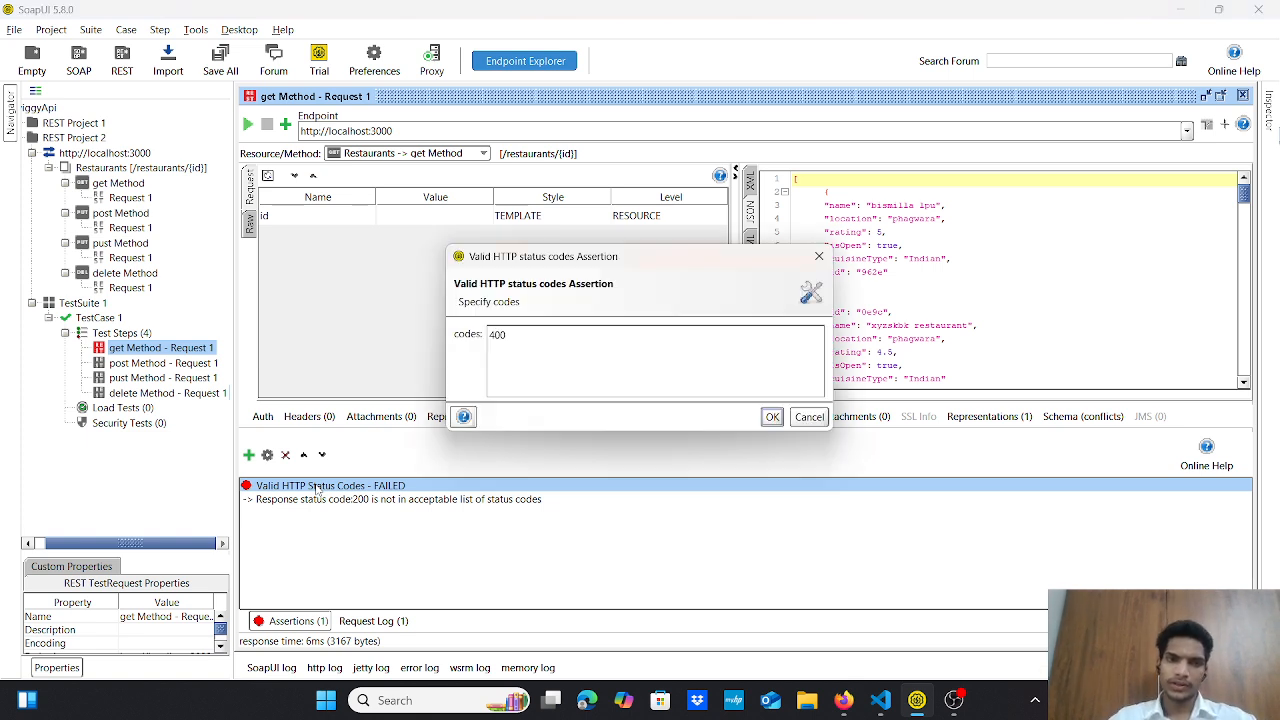
{"action": "left_click", "coordinate": [496, 336]}
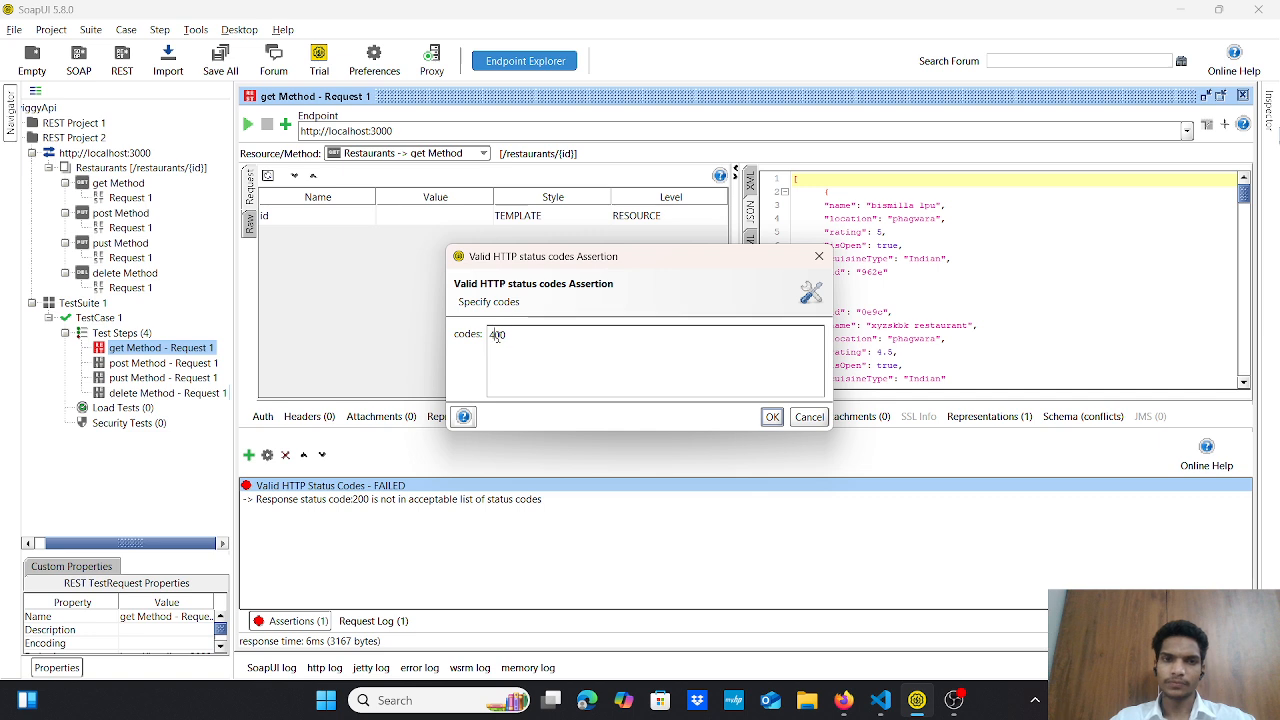
{"action": "type", "text": "2"}
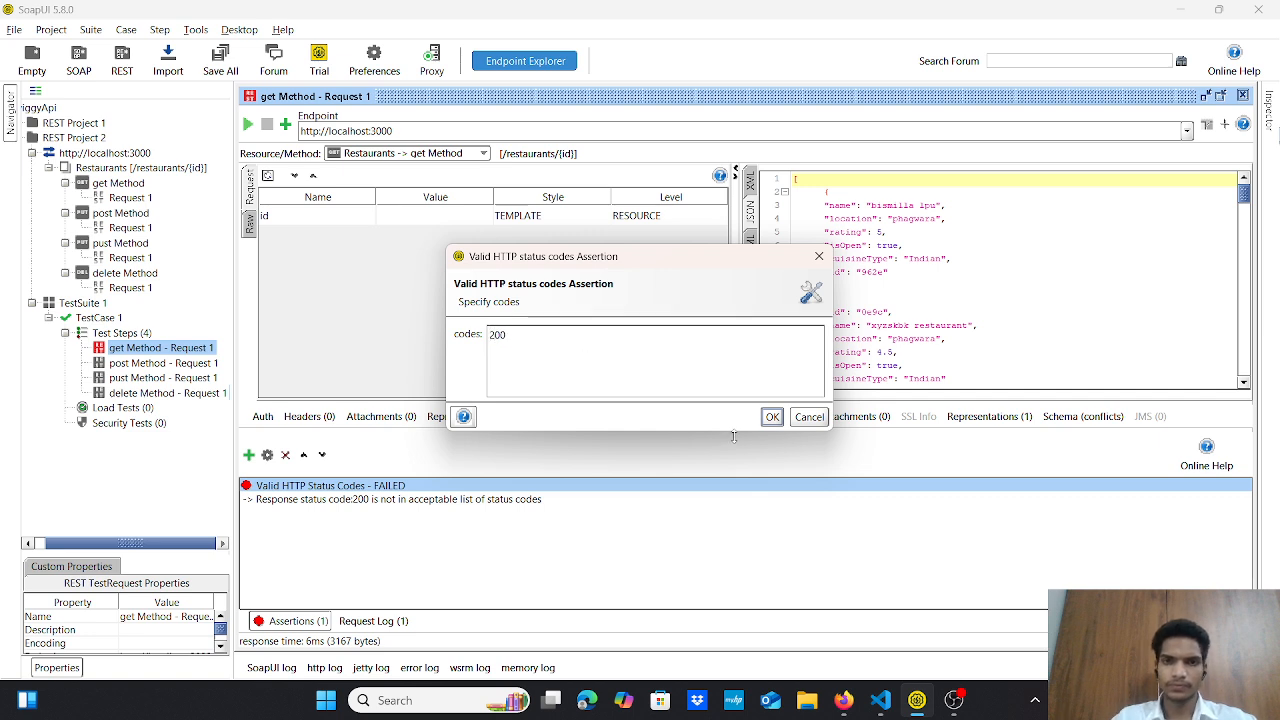
{"action": "left_click", "coordinate": [772, 417]}
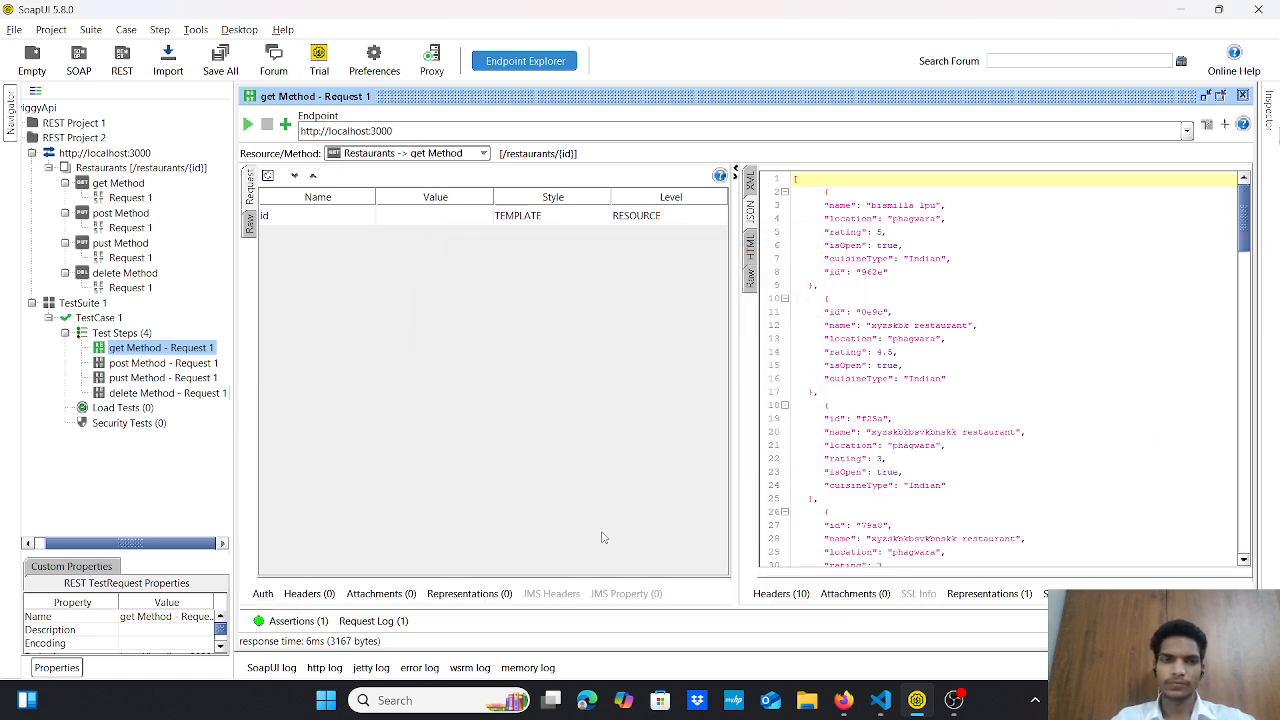
- Open the post Method test step maximized and add a Valid HTTP Status Codes assertion with code 201
{"action": "double_click", "coordinate": [157, 363]}
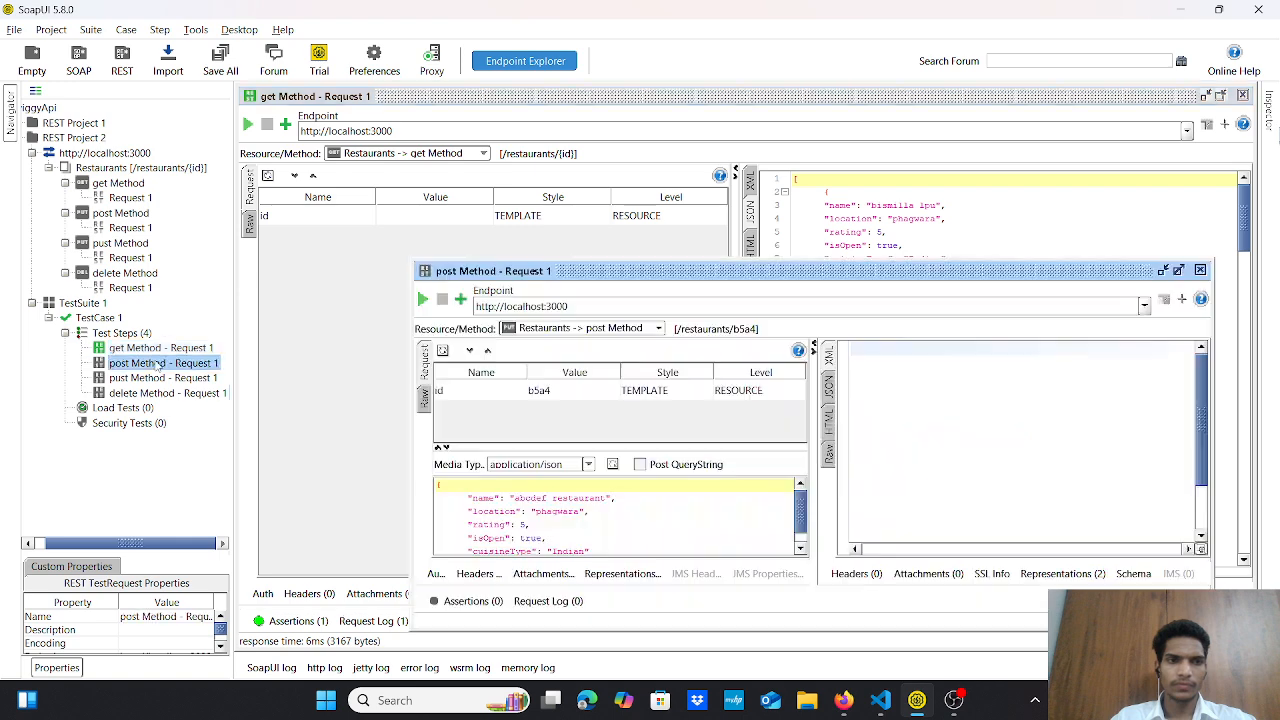
{"action": "left_click", "coordinate": [1179, 272]}
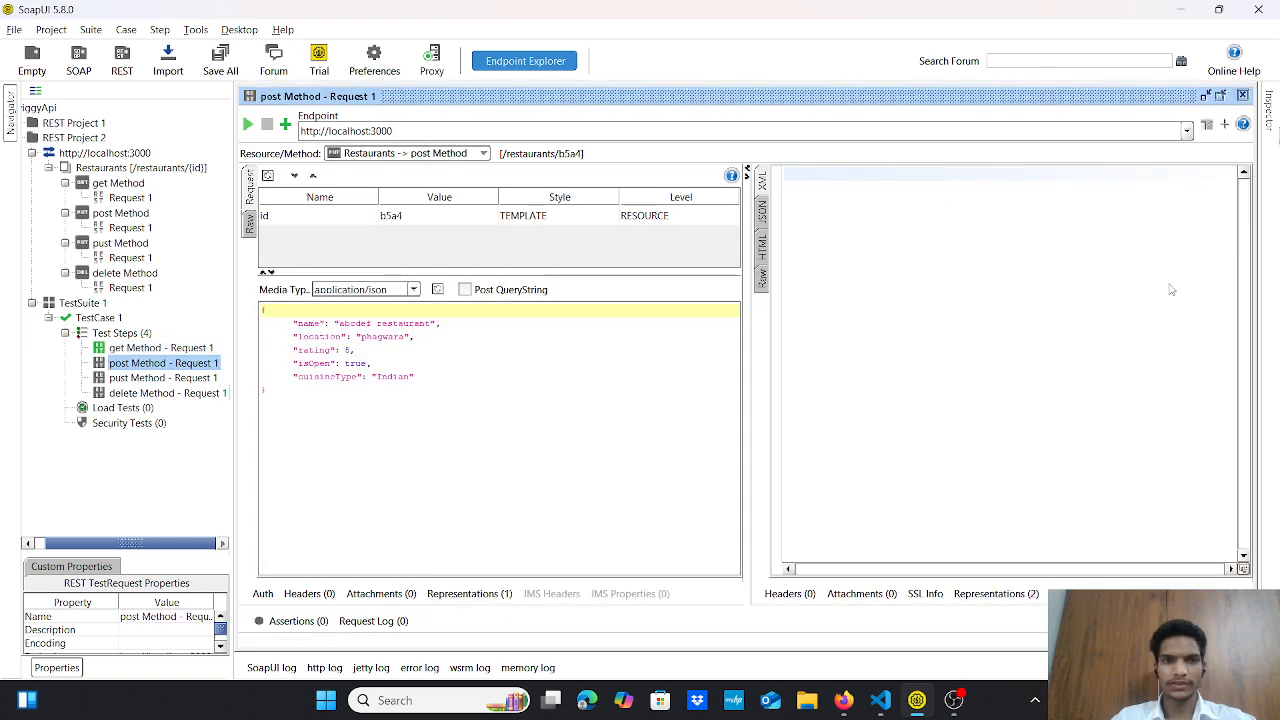
{"action": "left_click", "coordinate": [291, 621]}
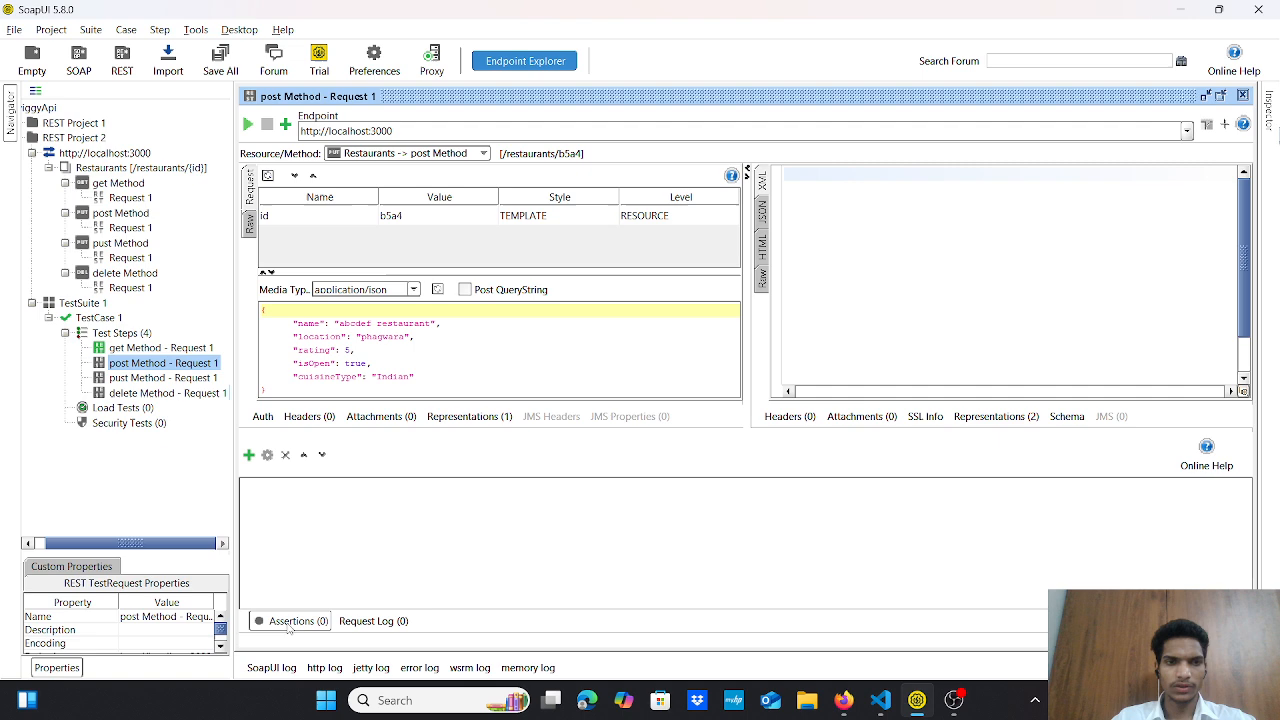
{"action": "left_click", "coordinate": [249, 455]}
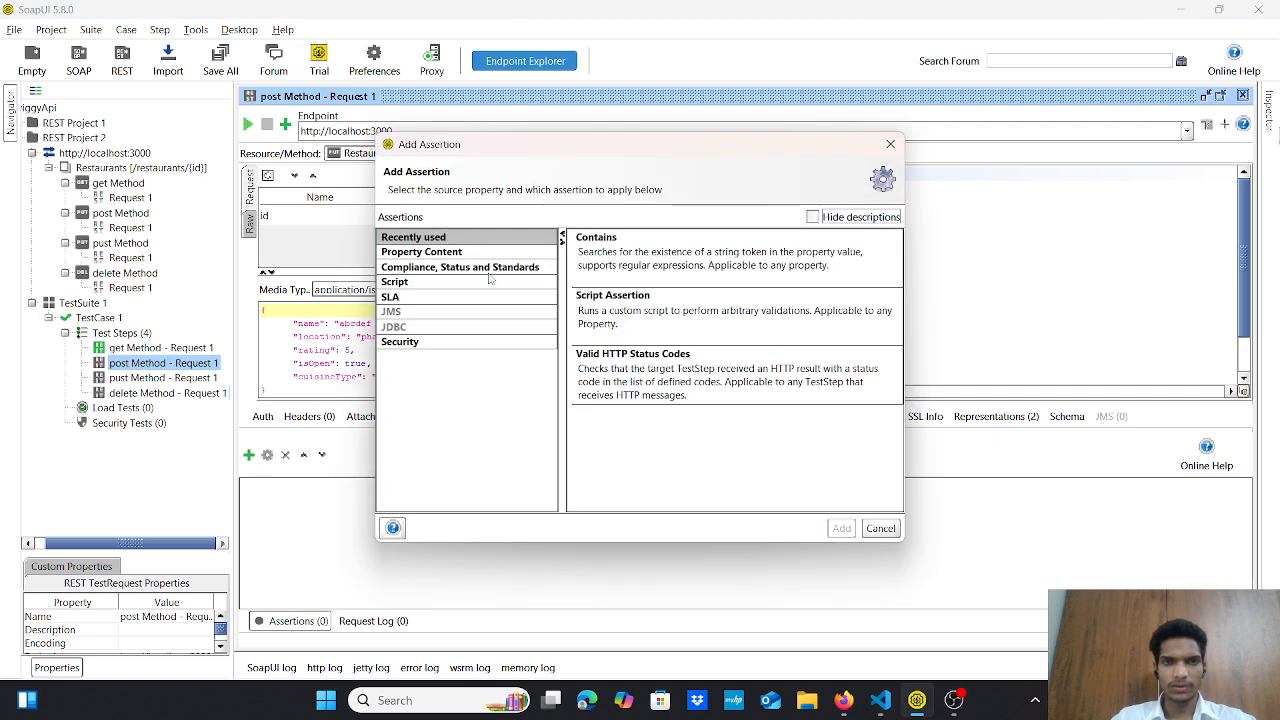
{"action": "left_click", "coordinate": [624, 382]}
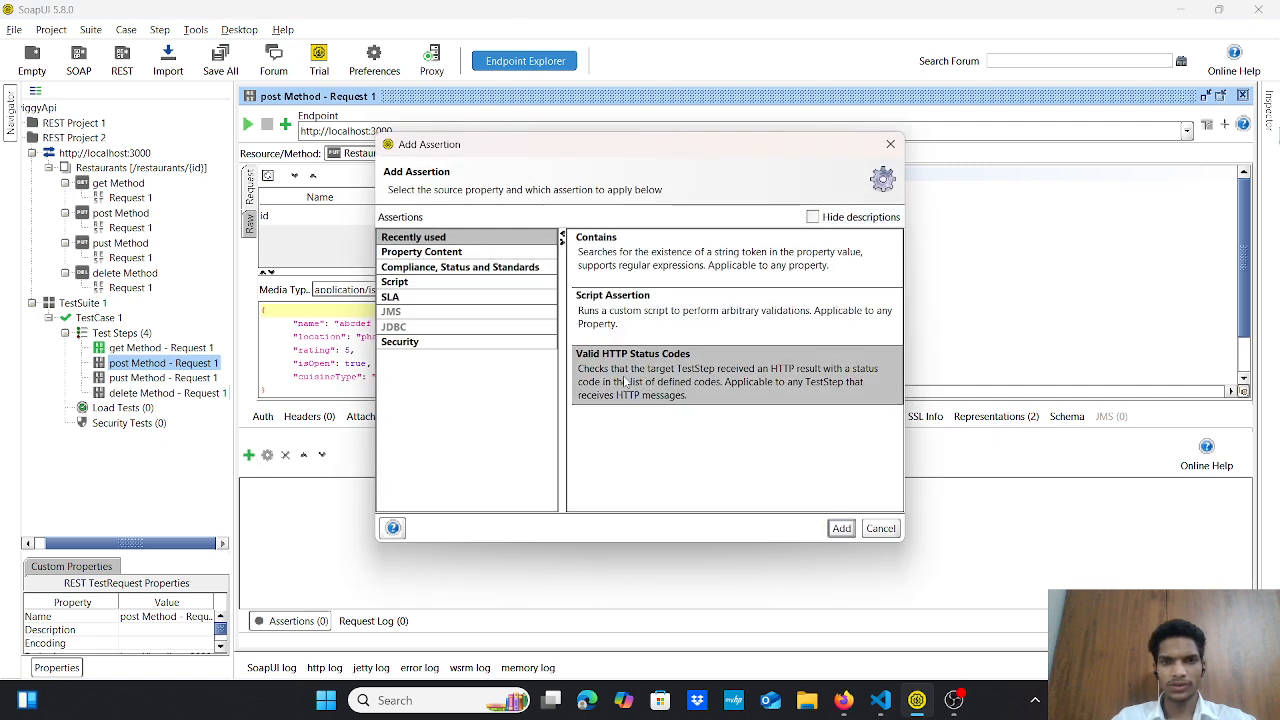
{"action": "double_click", "coordinate": [624, 382]}
{"action": "type", "text": "201"}
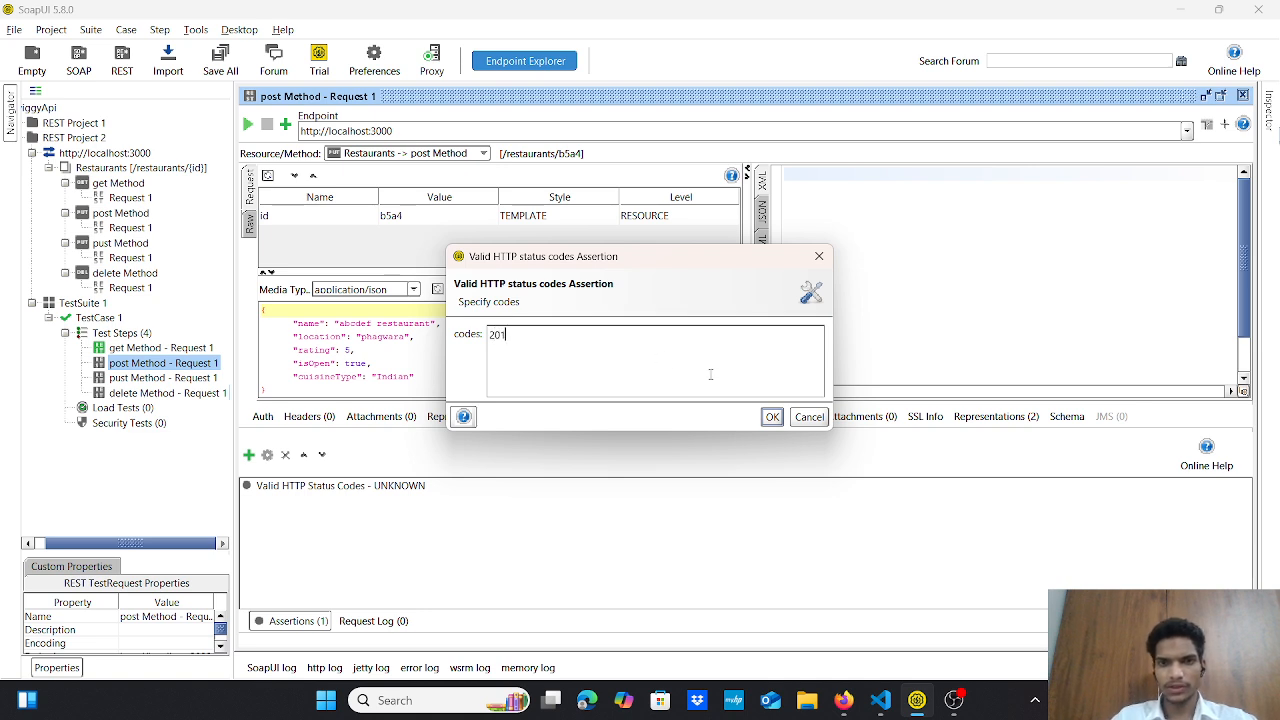
{"action": "left_click", "coordinate": [772, 418]}
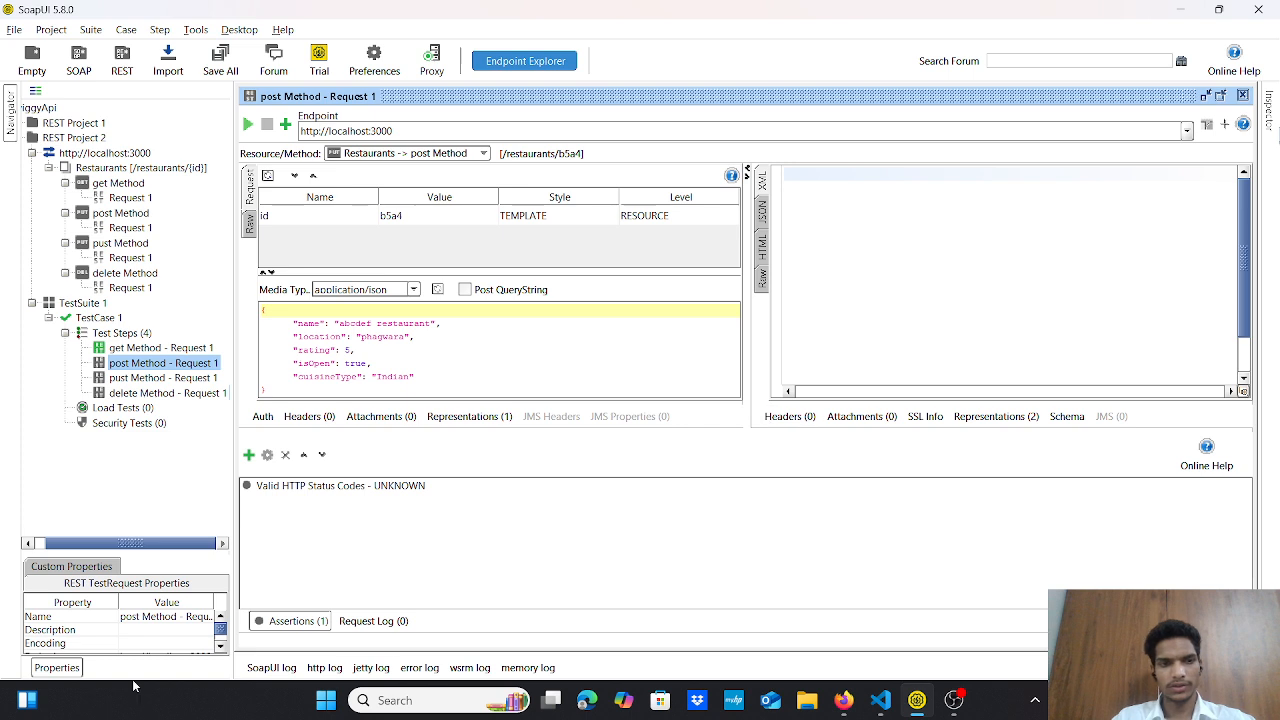
- Submit the post Method test step's request and review the code in its Valid HTTP Status Codes assertion
{"action": "left_click", "coordinate": [247, 124]}
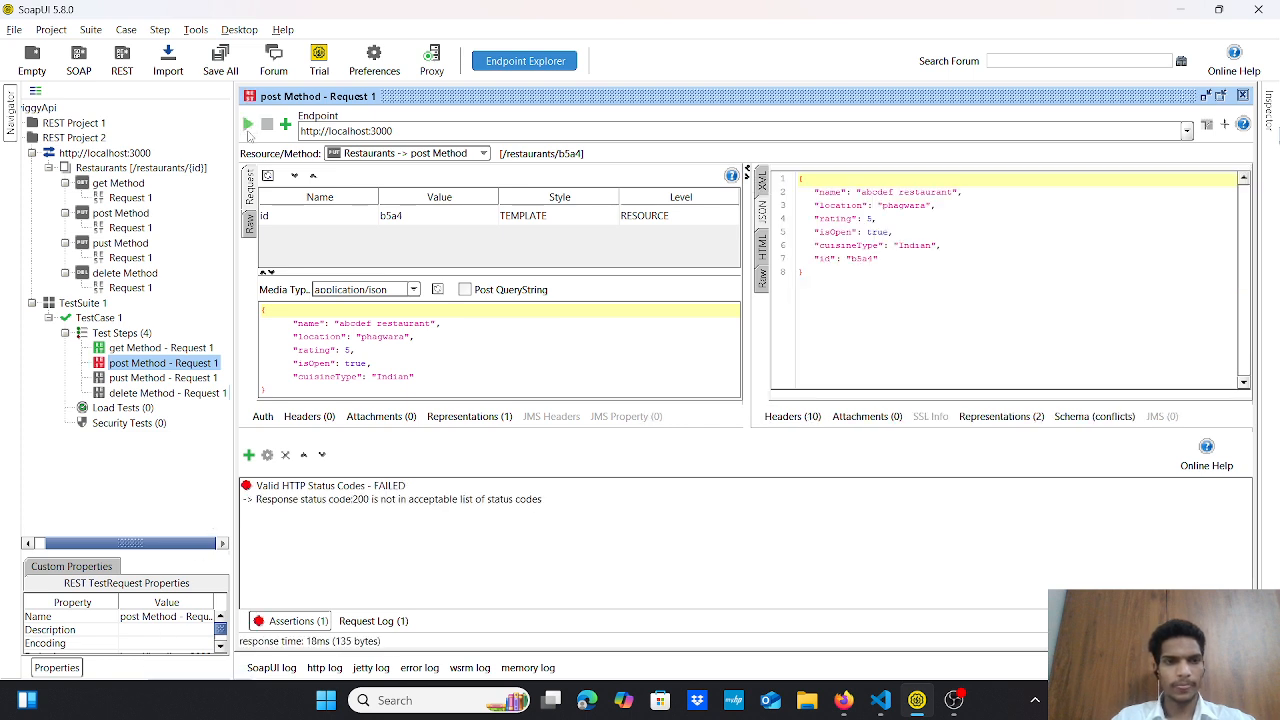
{"action": "double_click", "coordinate": [312, 485]}
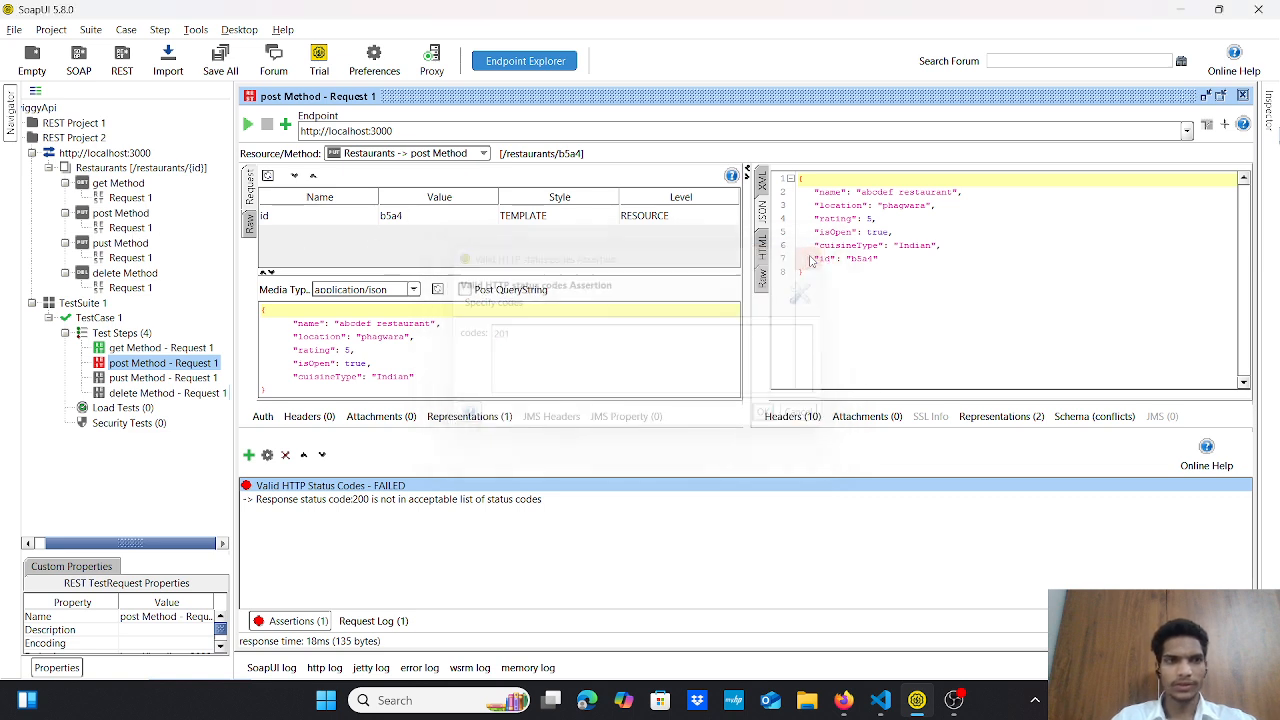
{"action": "left_click", "coordinate": [819, 256]}
- Change the post Method's Request 1 to the POST method, clear its id value and submit it
{"action": "double_click", "coordinate": [143, 229]}
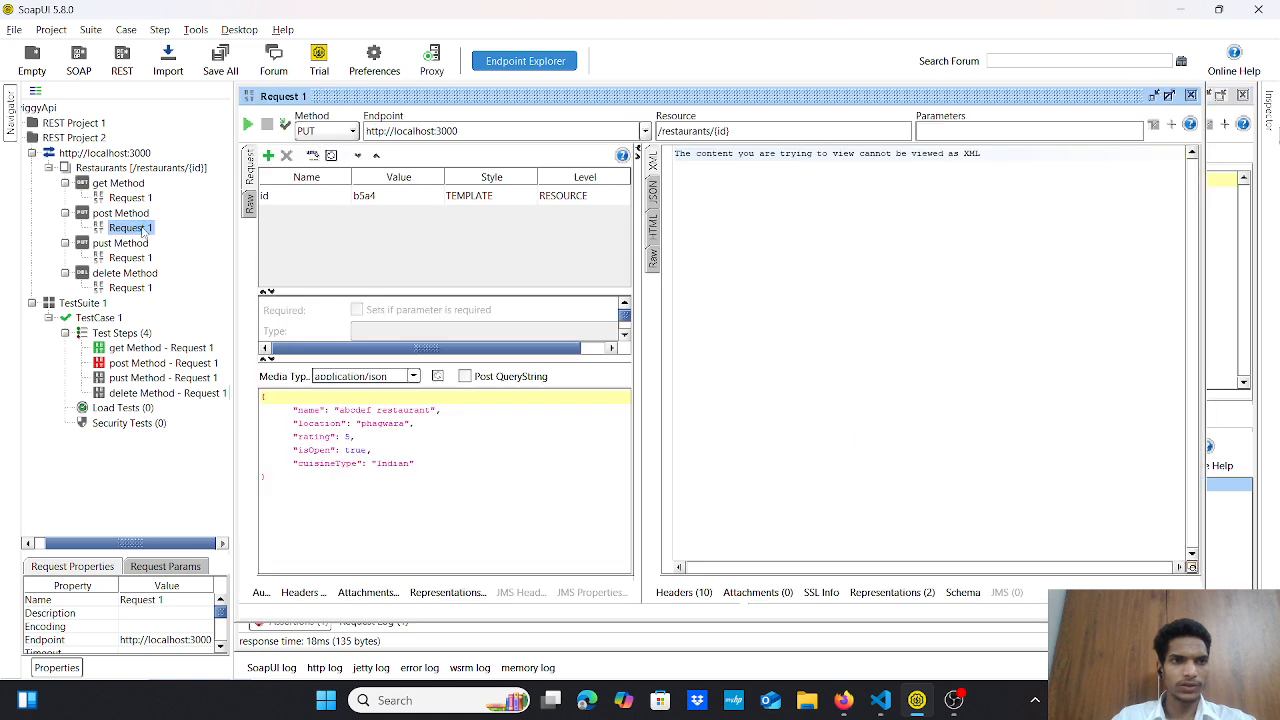
{"action": "left_click", "coordinate": [402, 202]}
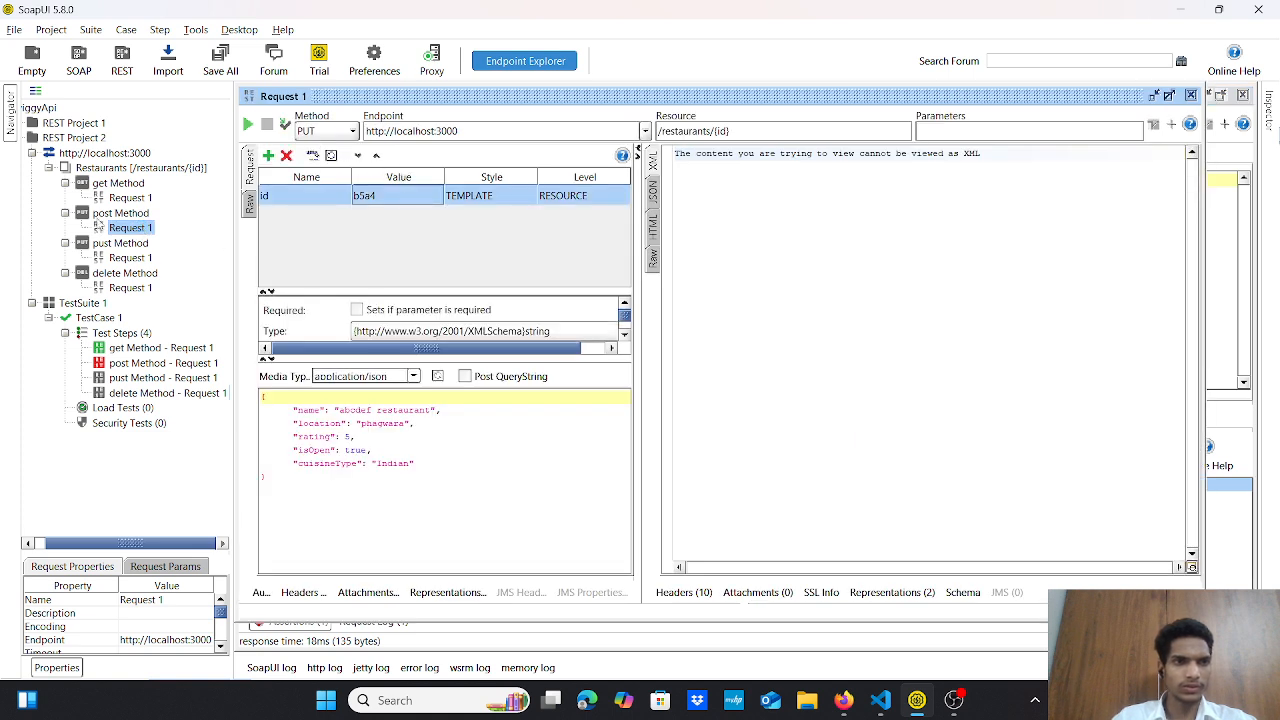
{"action": "left_click", "coordinate": [354, 132]}
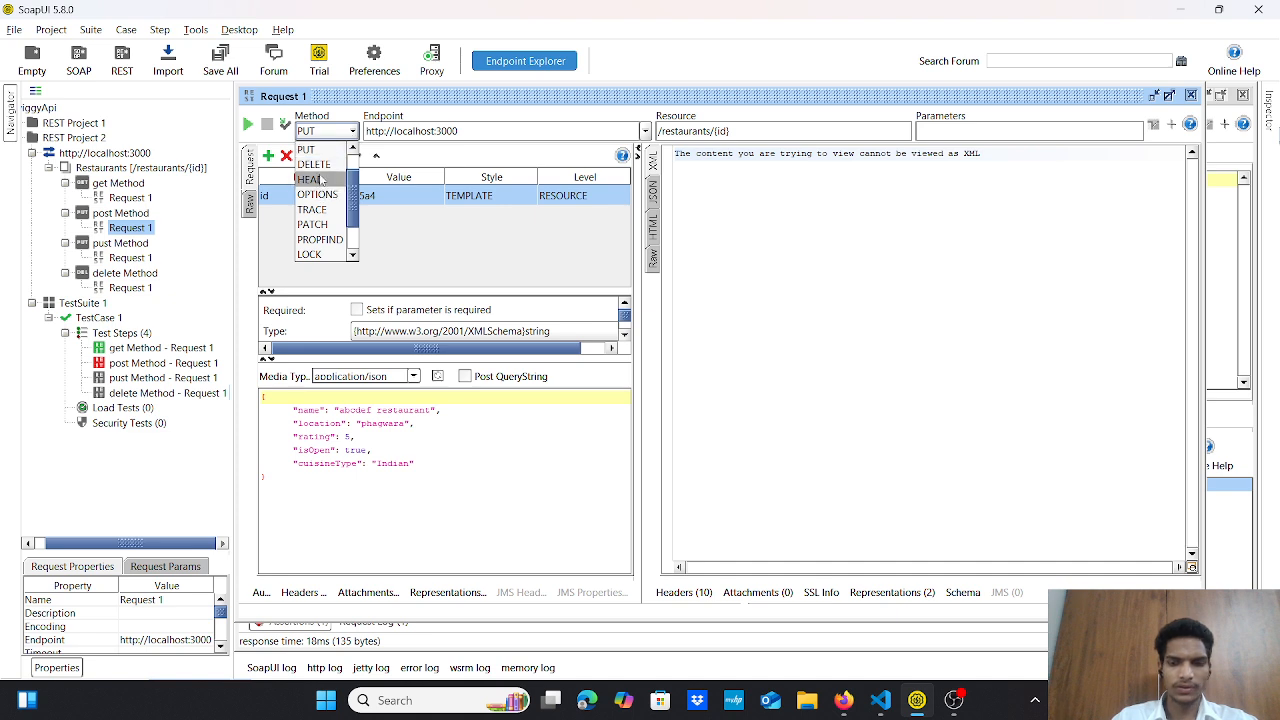
{"action": "type", "text": "post"}
{"action": "key", "text": "Return"}
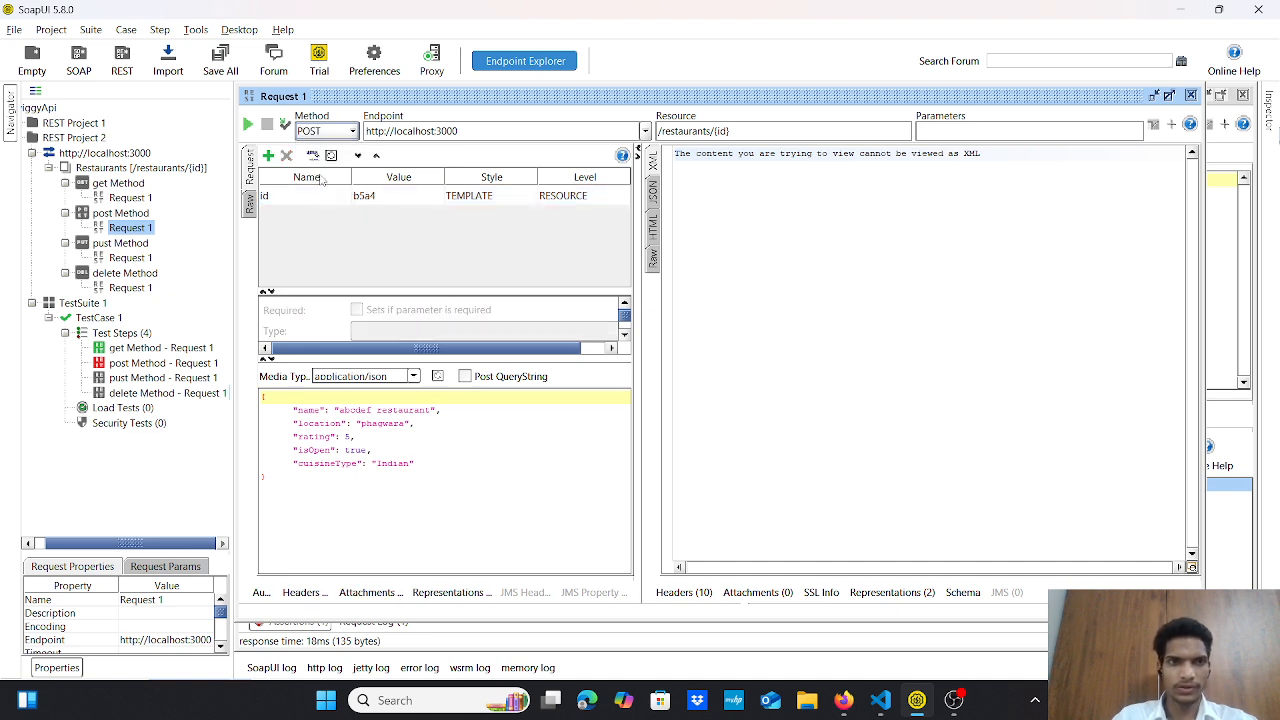
{"action": "double_click", "coordinate": [383, 198]}
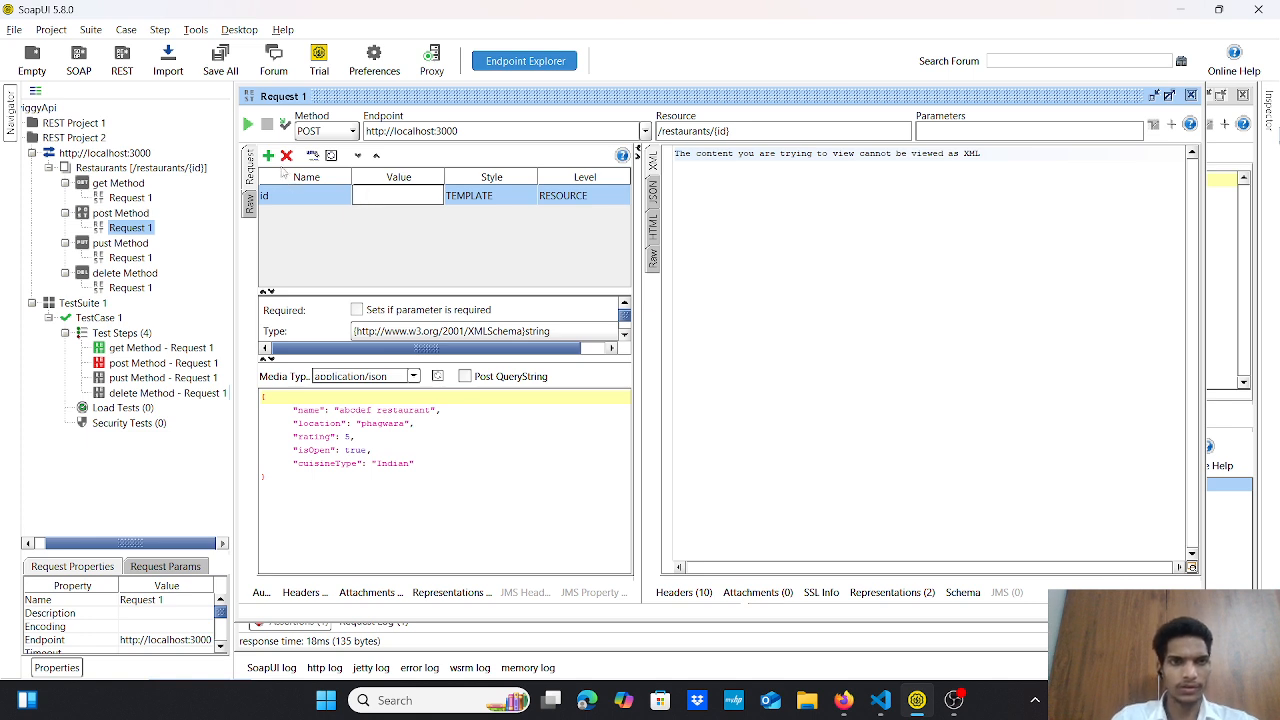
{"action": "left_click", "coordinate": [248, 124]}
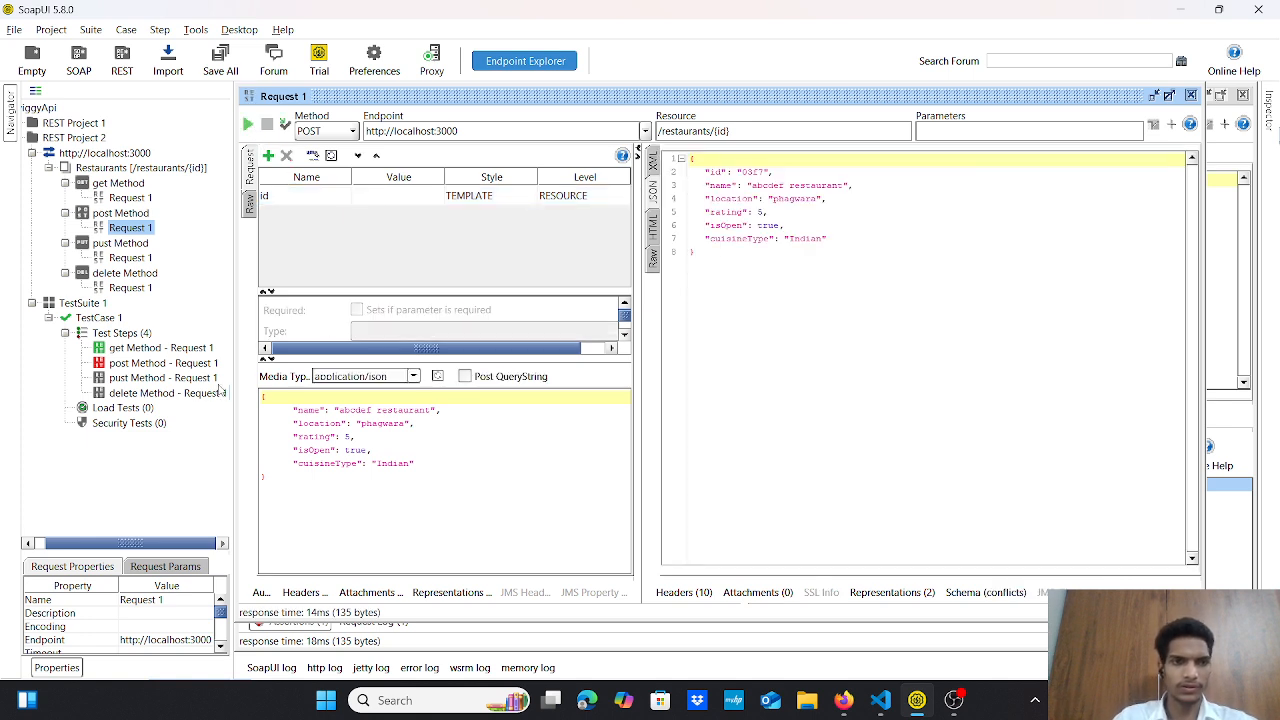
- Resubmit the post Method test step's request and the post Method's Request 1 to compare their responses
{"action": "double_click", "coordinate": [185, 366]}
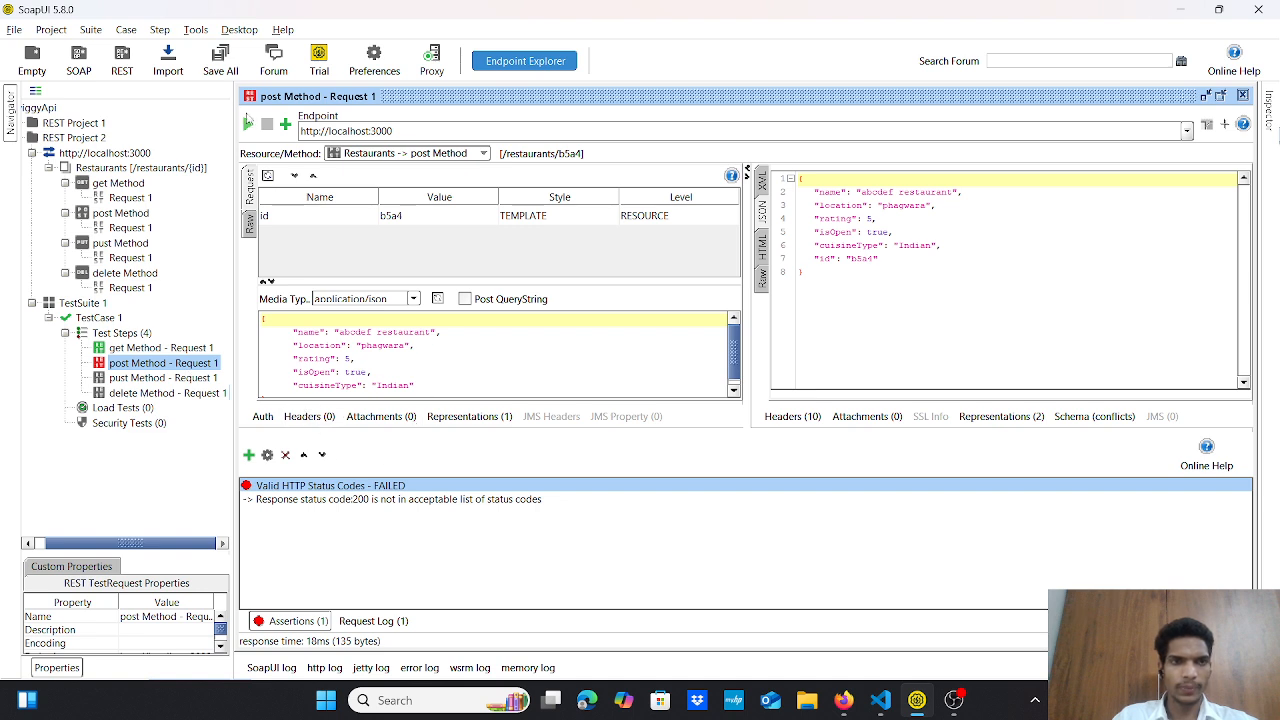
{"action": "left_click", "coordinate": [248, 124]}
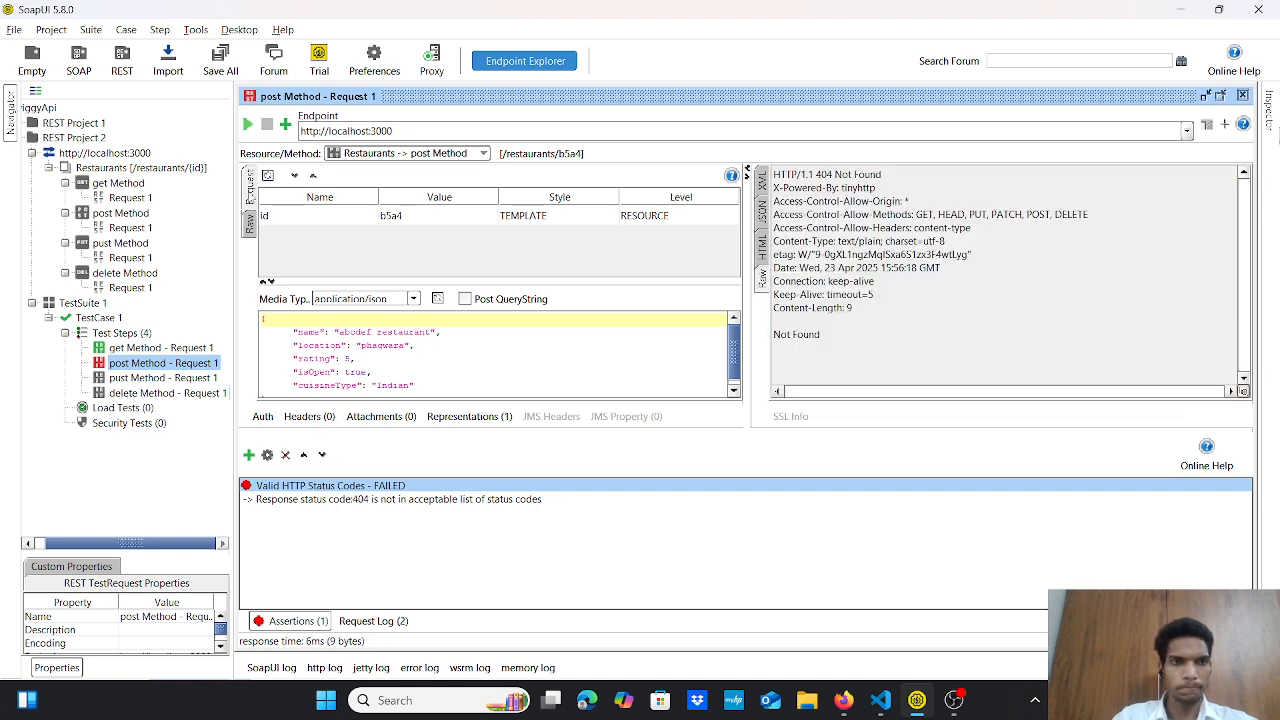
{"action": "double_click", "coordinate": [130, 228]}
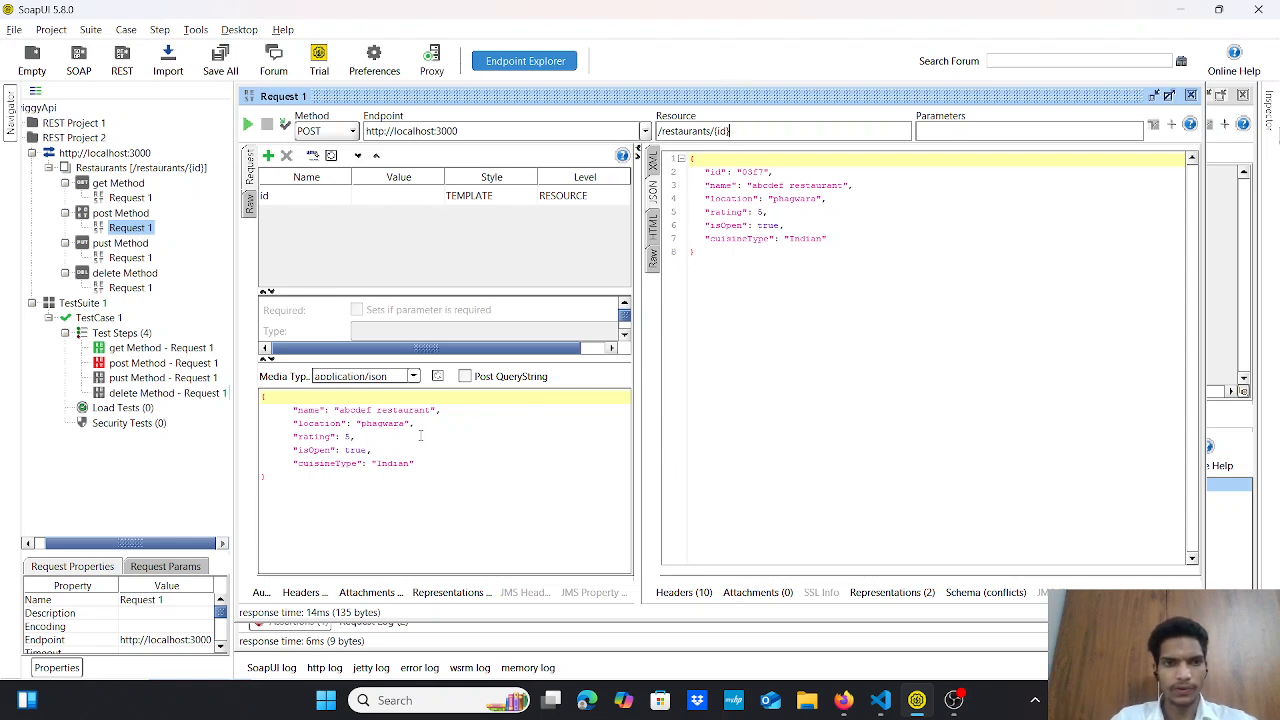
{"action": "left_click", "coordinate": [360, 436]}
{"action": "left_click", "coordinate": [247, 124]}
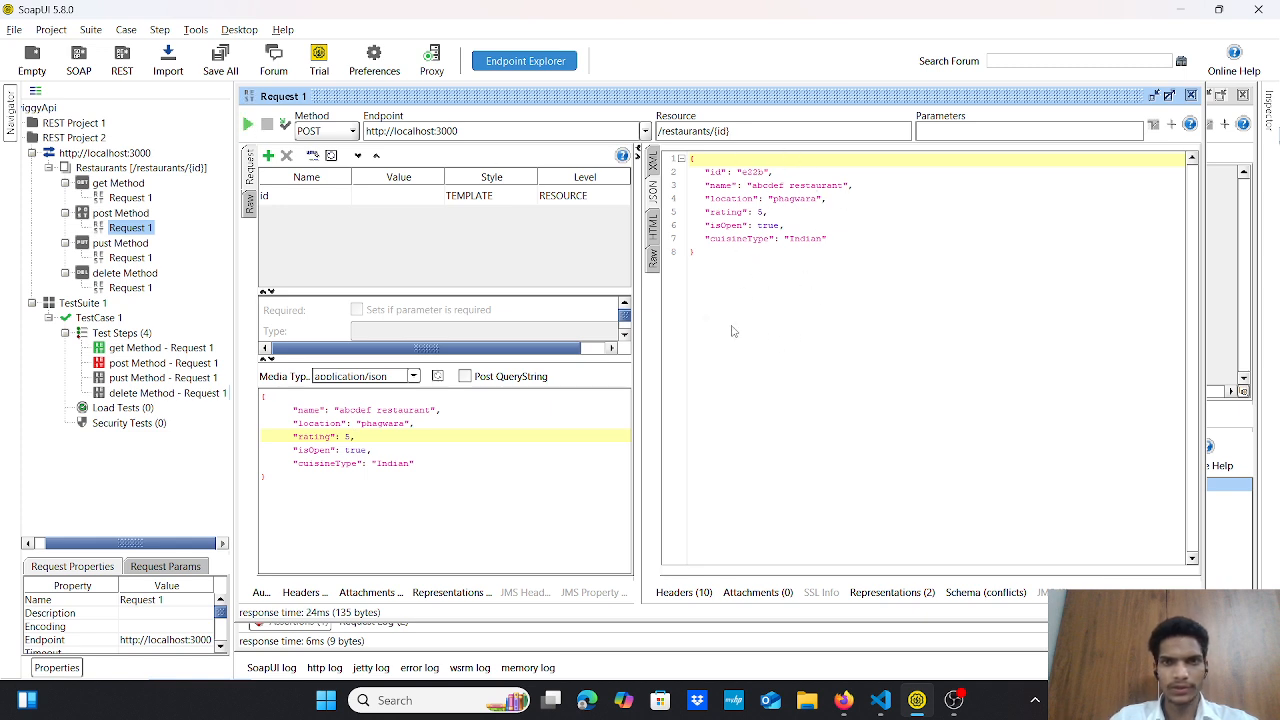
- Clear the id parameter's value in the post Method test step
{"action": "double_click", "coordinate": [145, 364]}
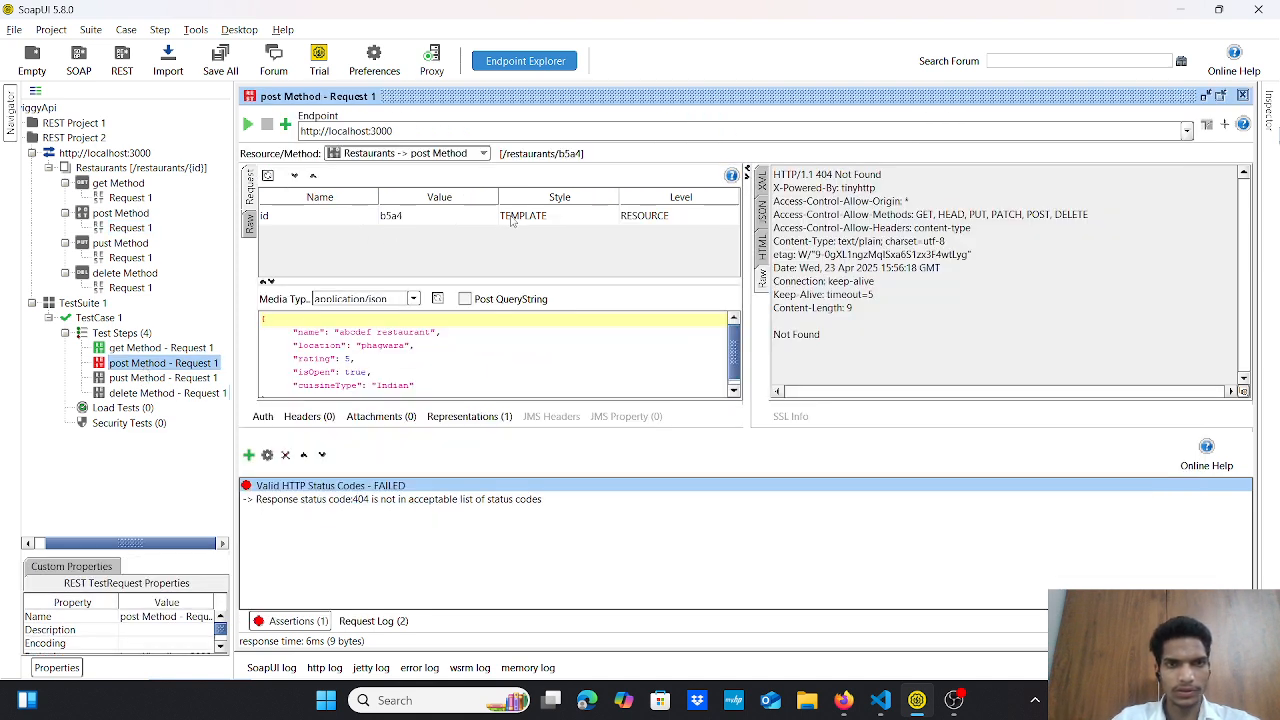
{"action": "left_click", "coordinate": [447, 216]}
{"action": "double_click", "coordinate": [447, 216]}
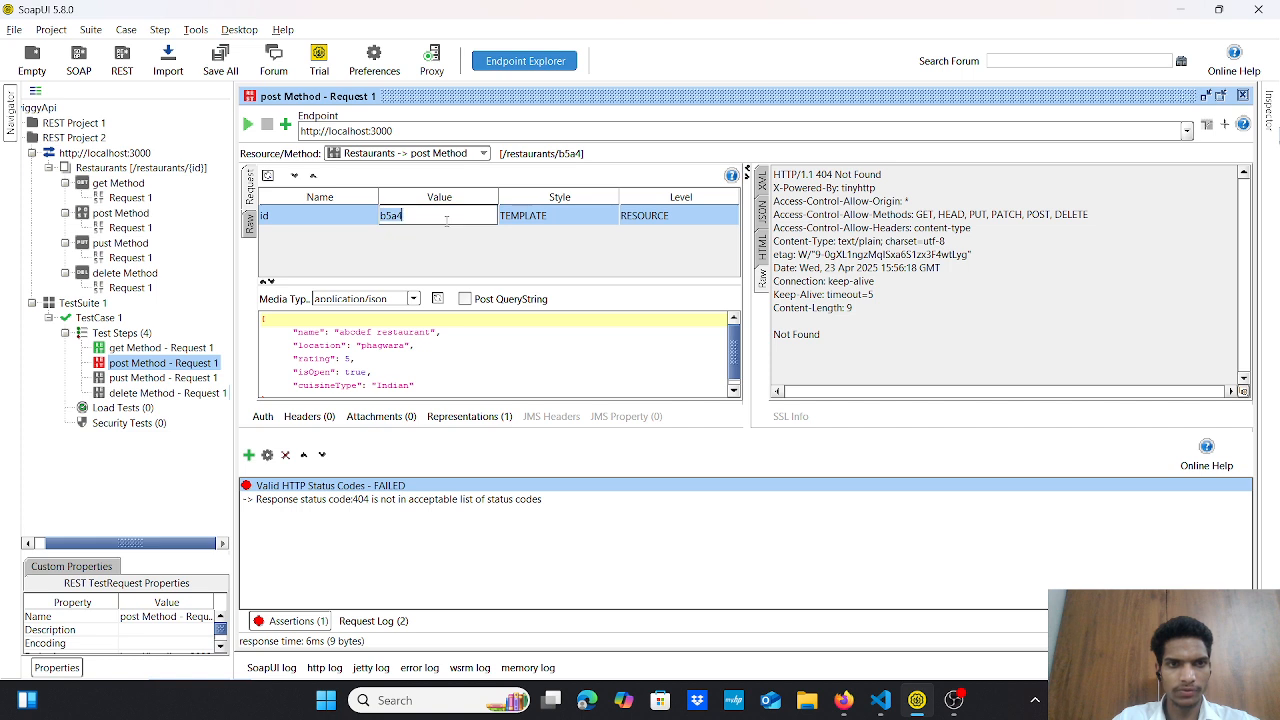
{"action": "key", "text": "BackSpace"}
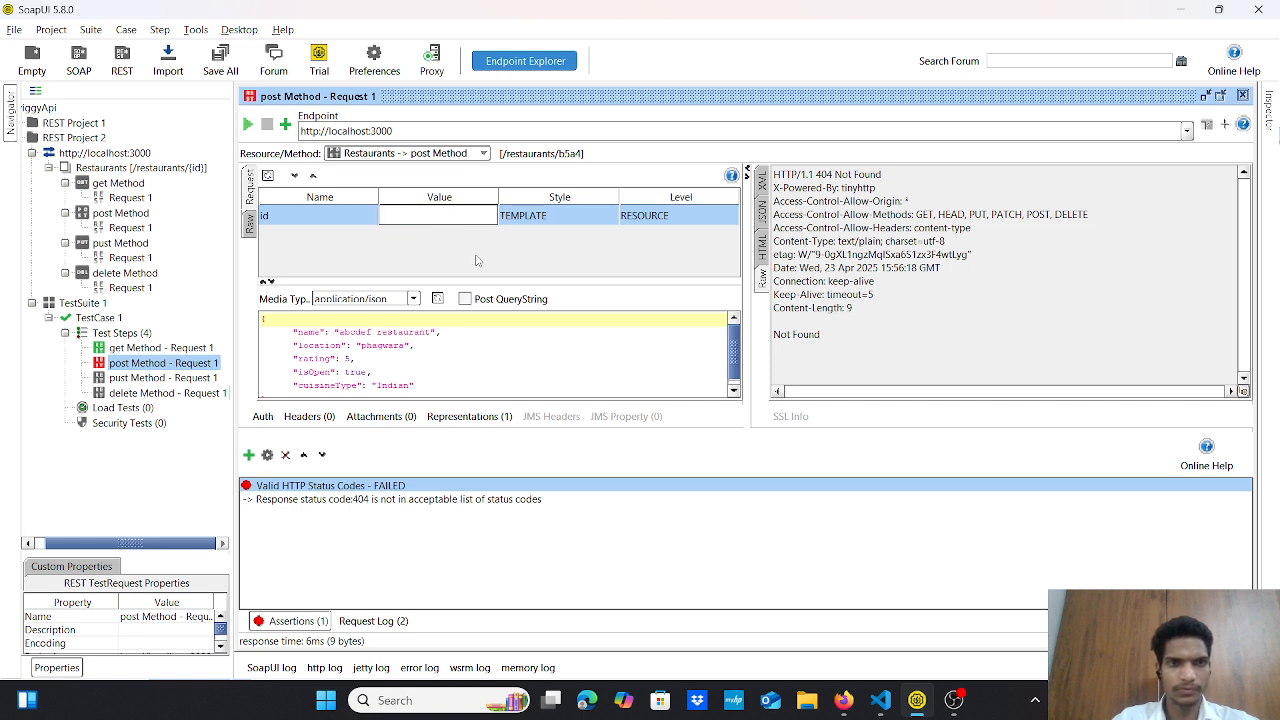
{"action": "left_click", "coordinate": [544, 357]}
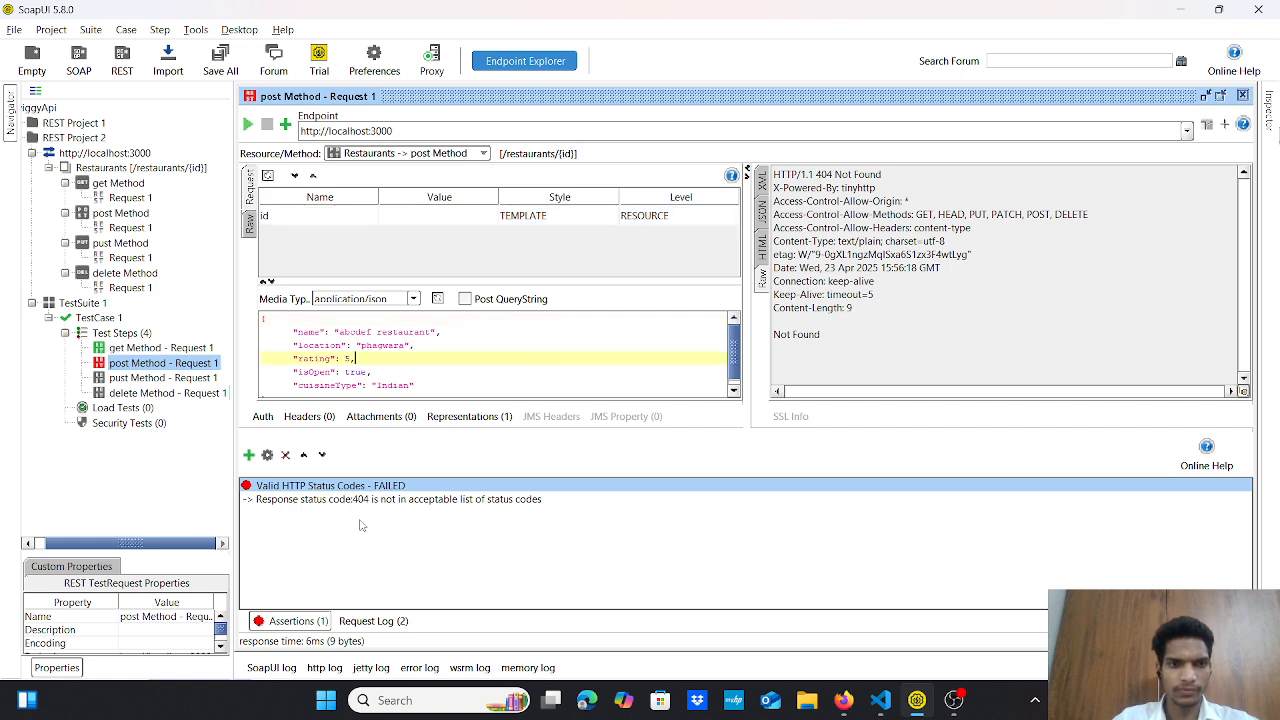
- Check the code in the post Method test step's status codes assertion and submit the step's request again
{"action": "double_click", "coordinate": [365, 497]}
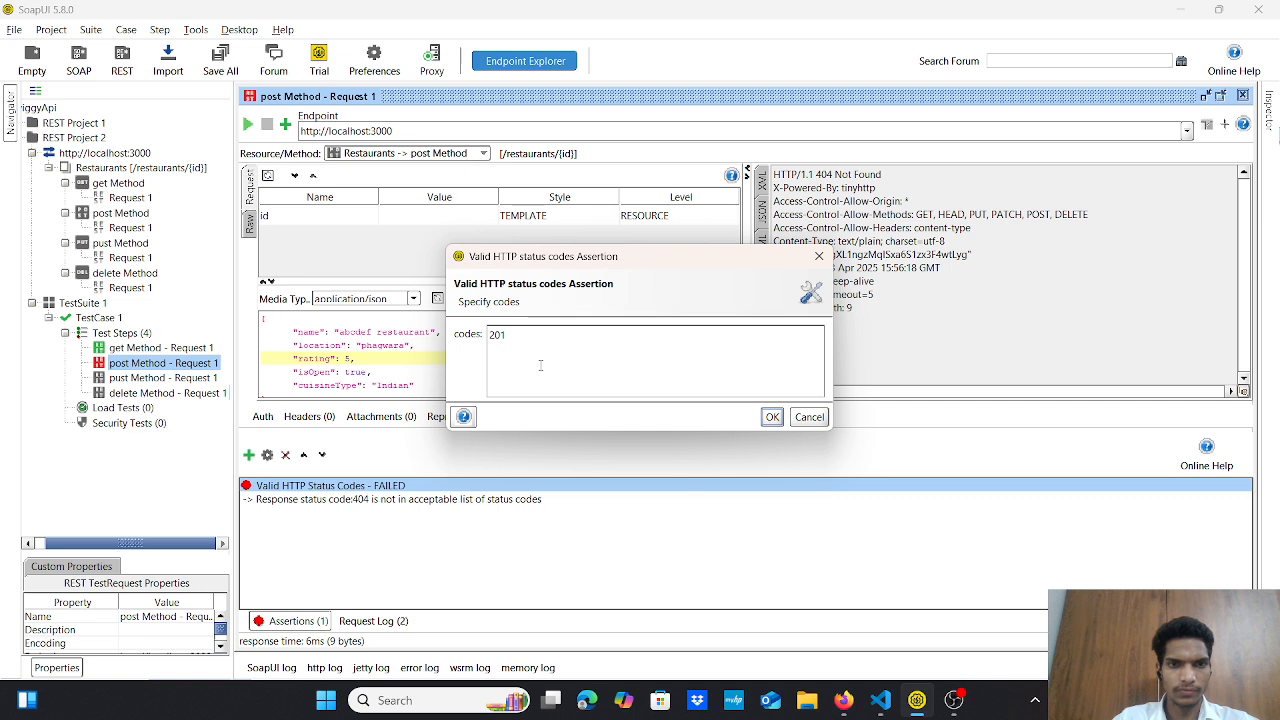
{"action": "left_click", "coordinate": [771, 417]}
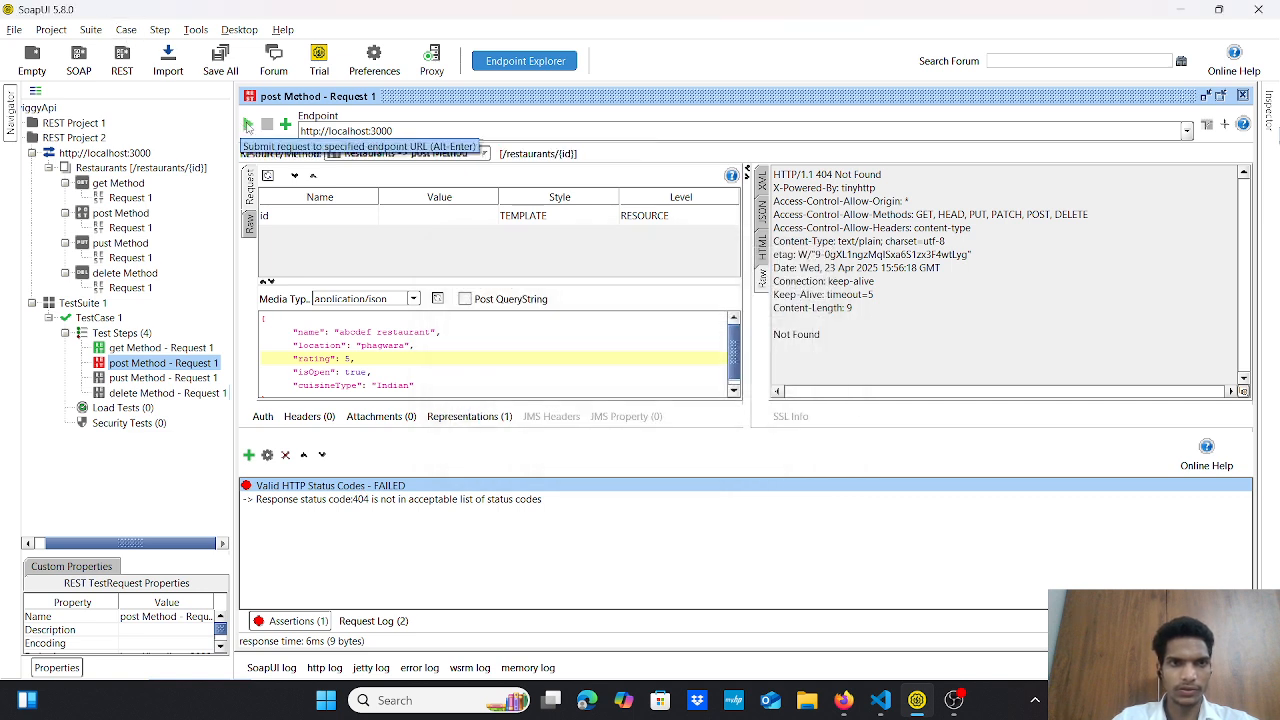
{"action": "left_click", "coordinate": [248, 124]}
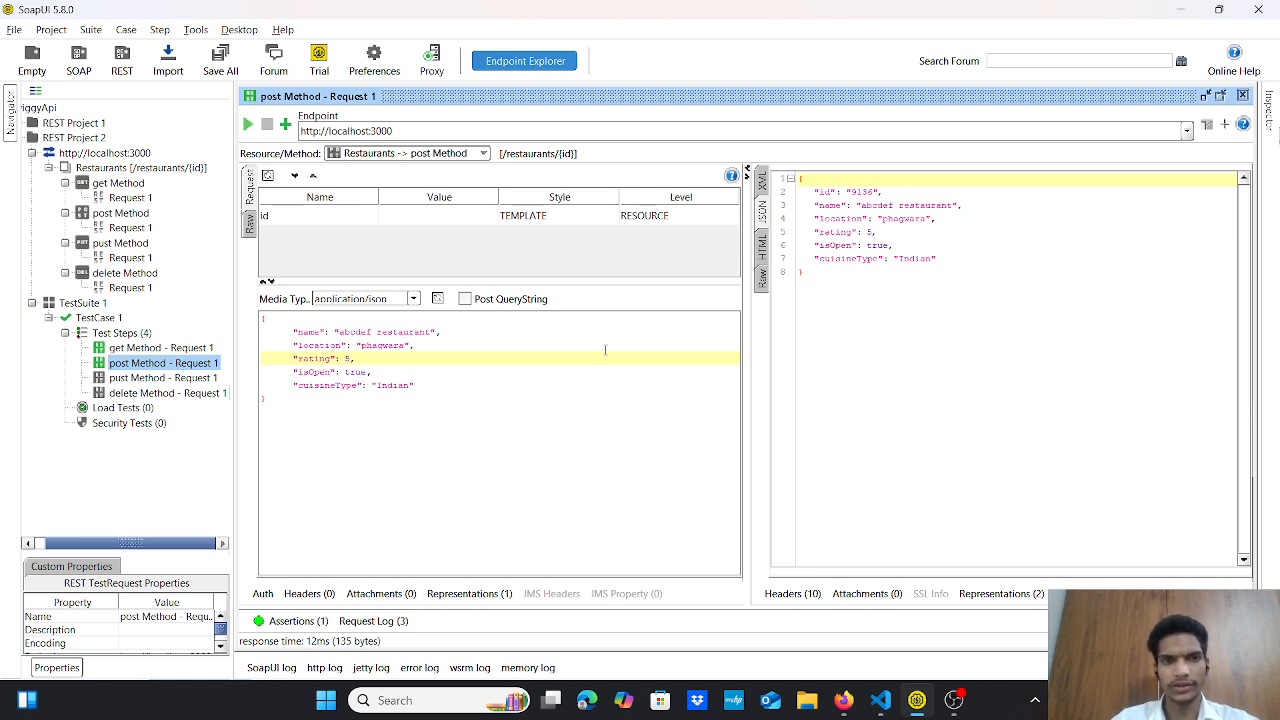
- Open the pust Method test step maximized and show its assertions area
{"action": "double_click", "coordinate": [165, 379]}
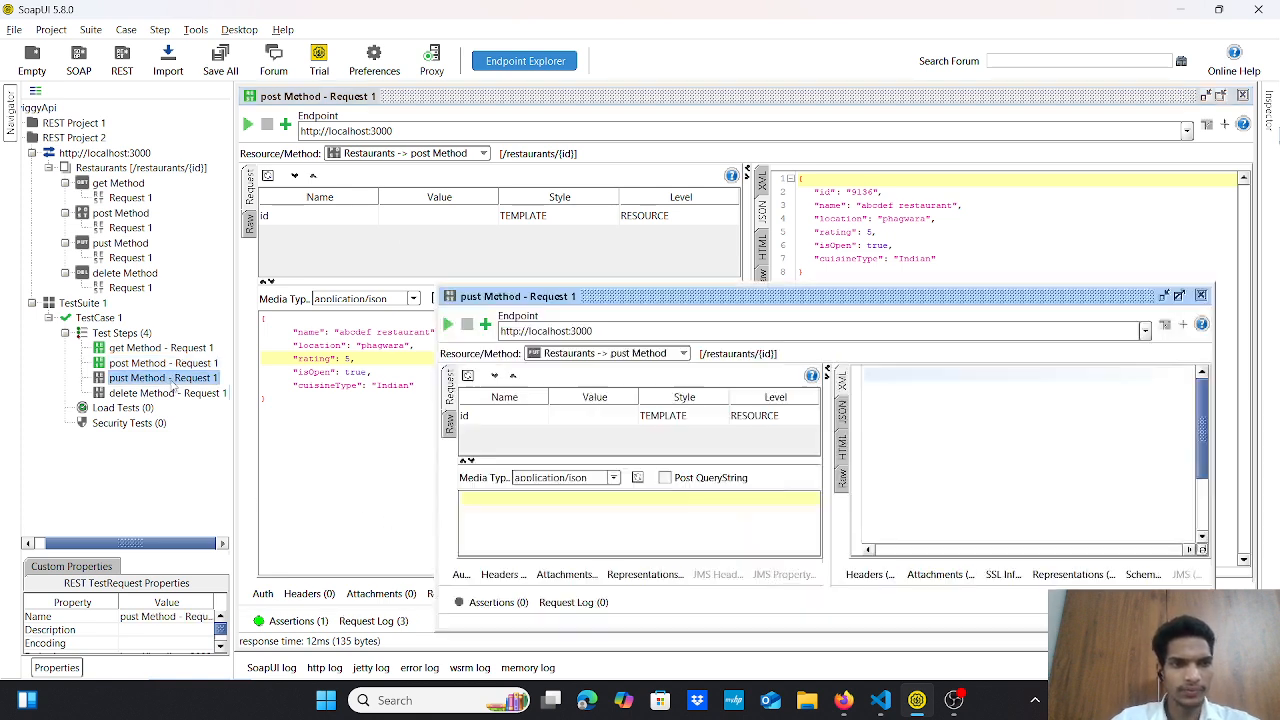
{"action": "left_click", "coordinate": [1178, 296]}
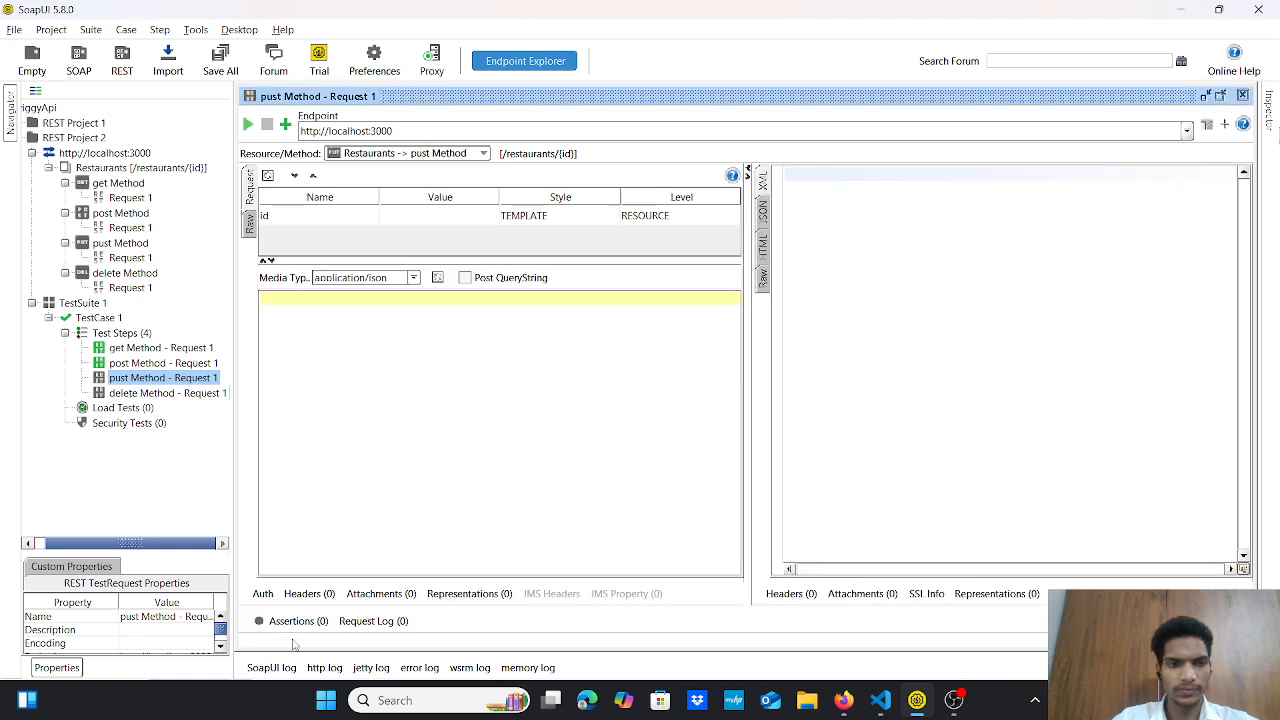
{"action": "left_click", "coordinate": [262, 593]}
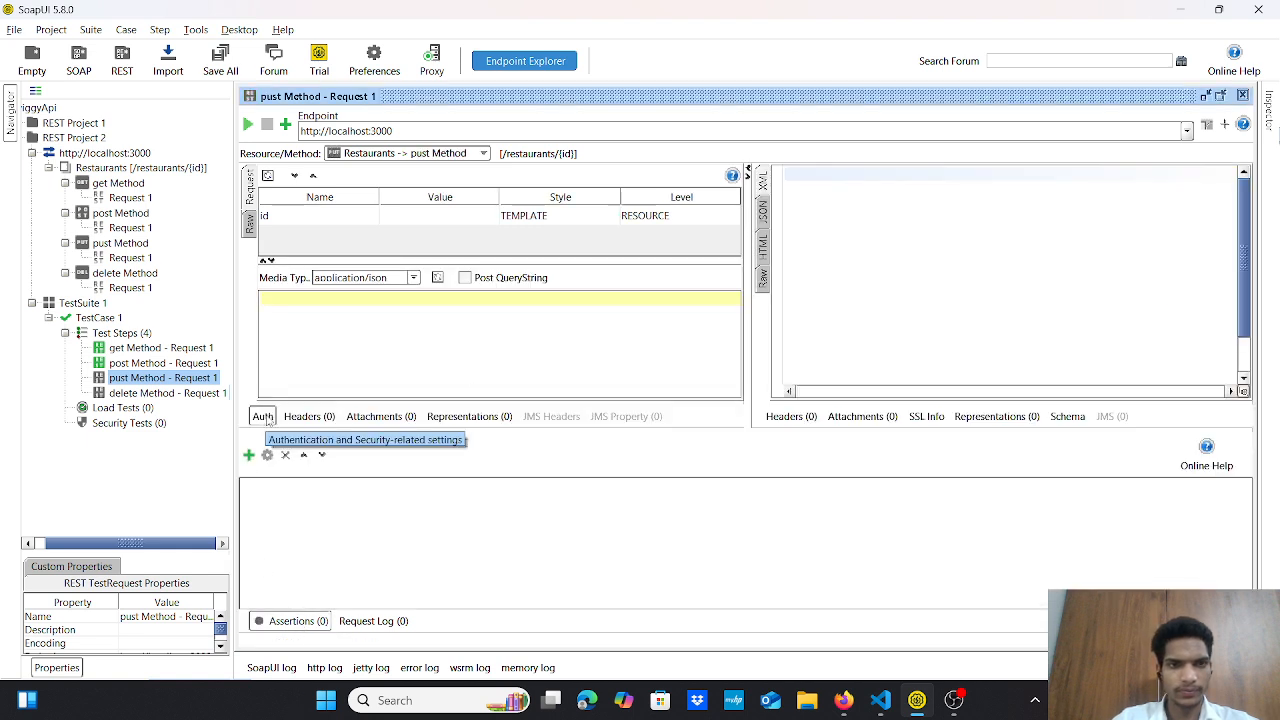
- Look up a restaurant id in SwiggyApi.json in VS Code and set the id of the pust Method's Request 1 in SoapUI to acf4
{"action": "left_click", "coordinate": [421, 218]}
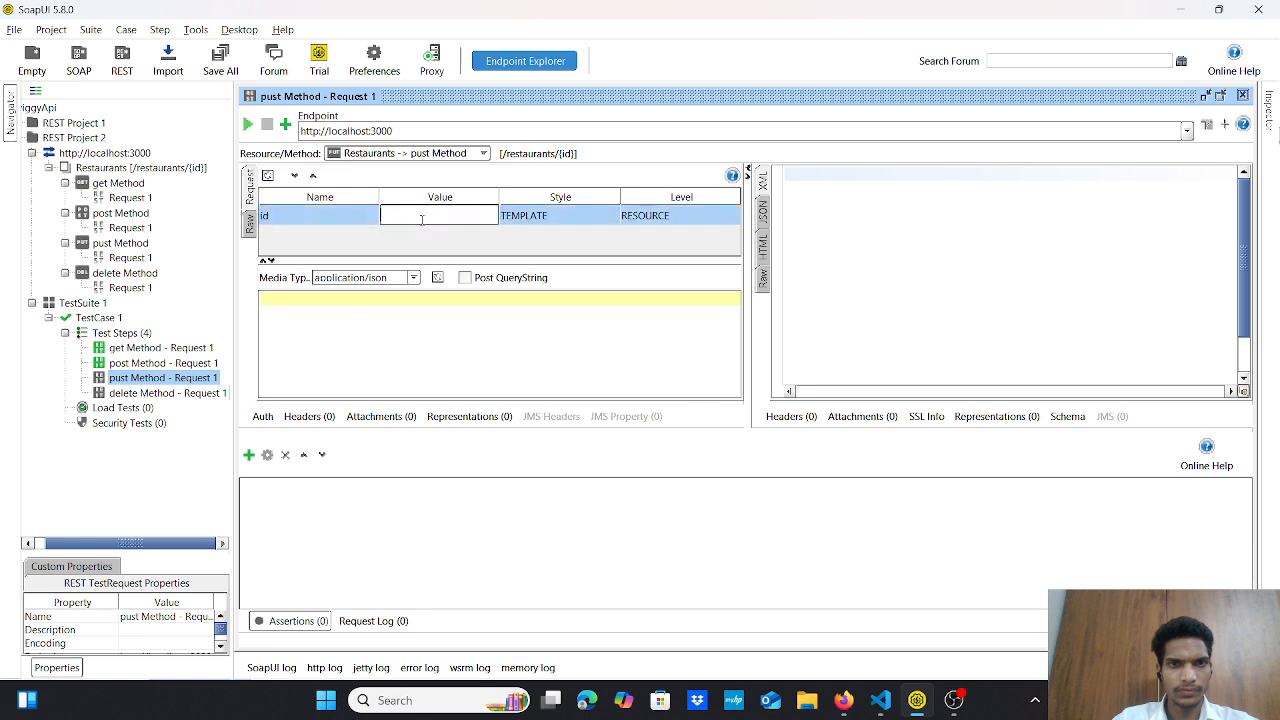
{"action": "double_click", "coordinate": [118, 257]}
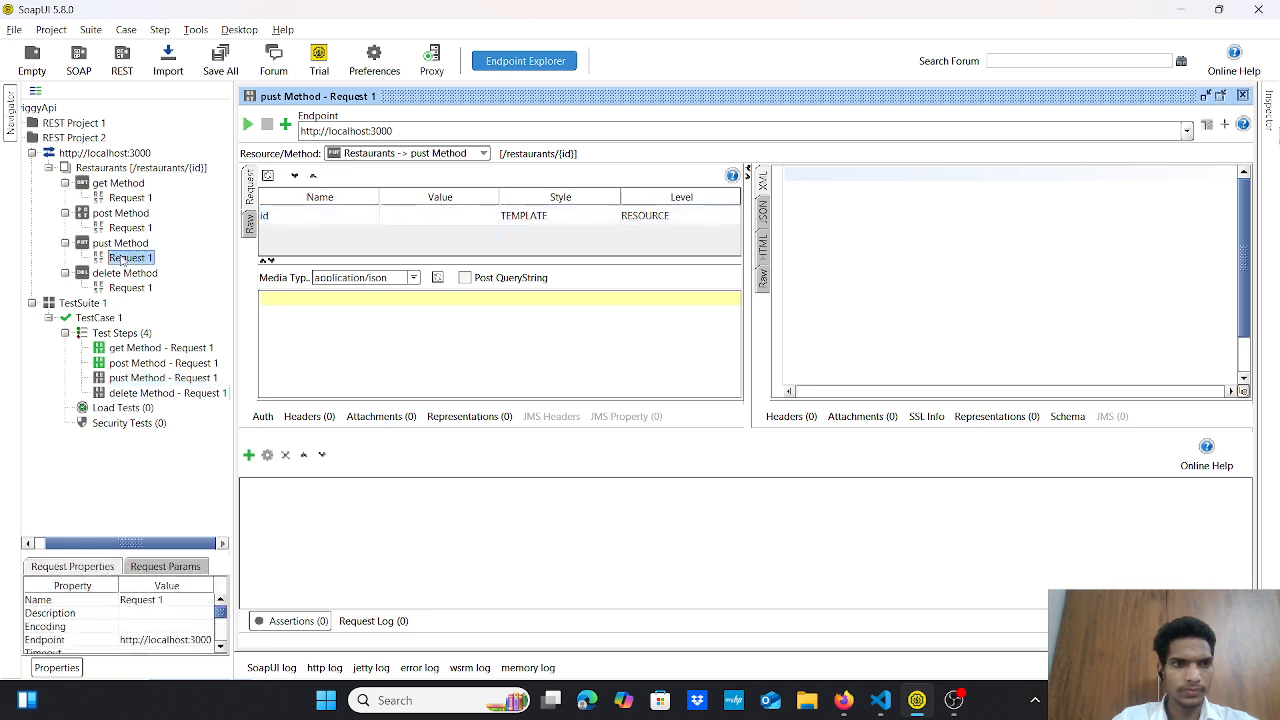
{"action": "left_click", "coordinate": [427, 221]}
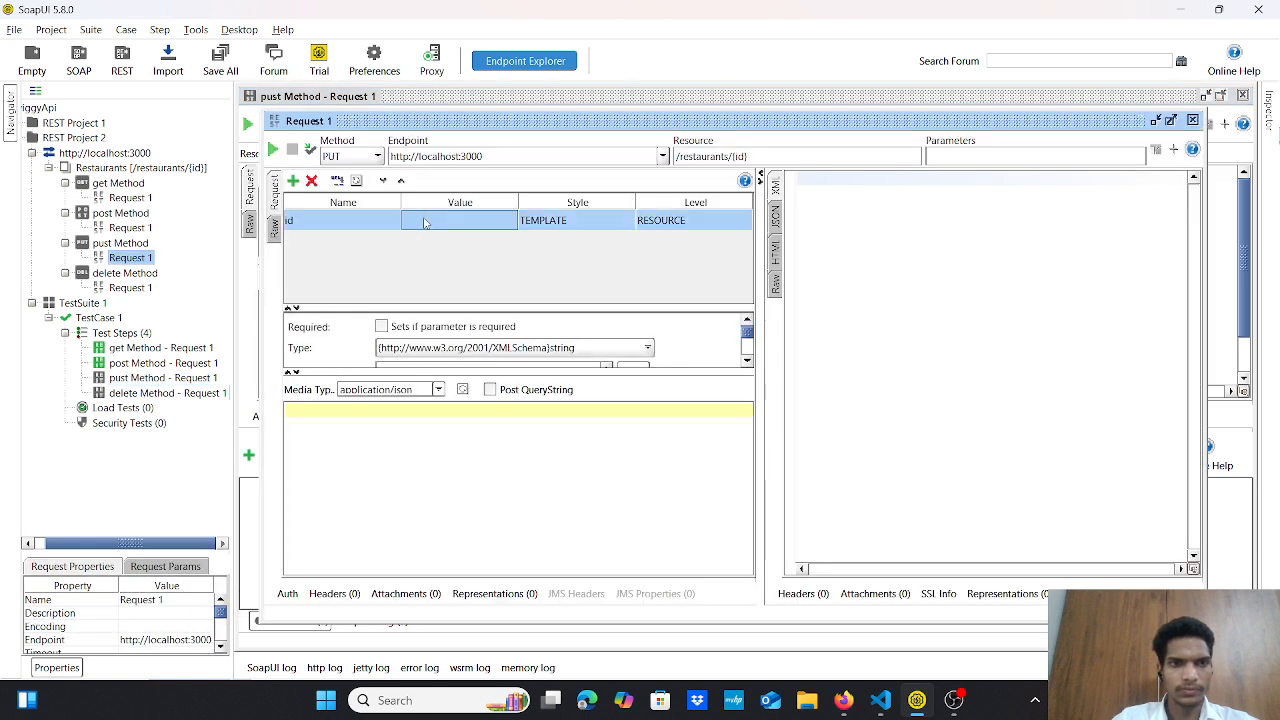
{"action": "left_click", "coordinate": [880, 700]}
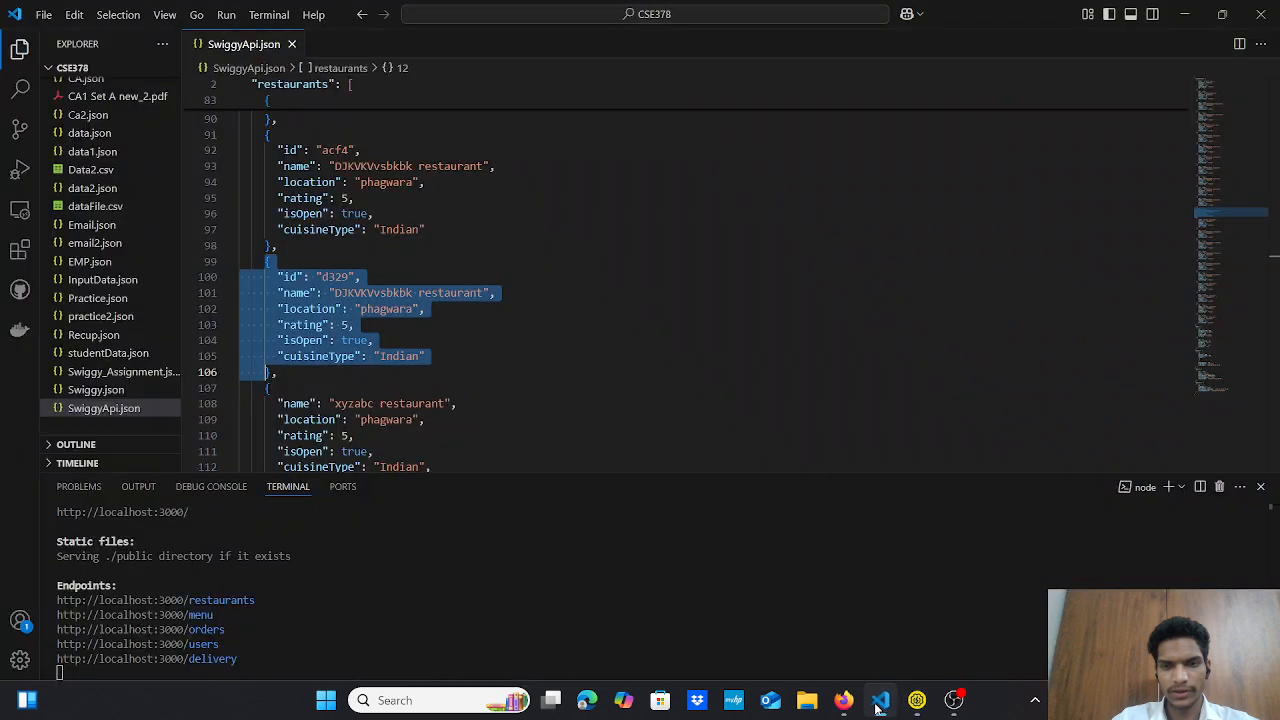
{"action": "left_click", "coordinate": [337, 150]}
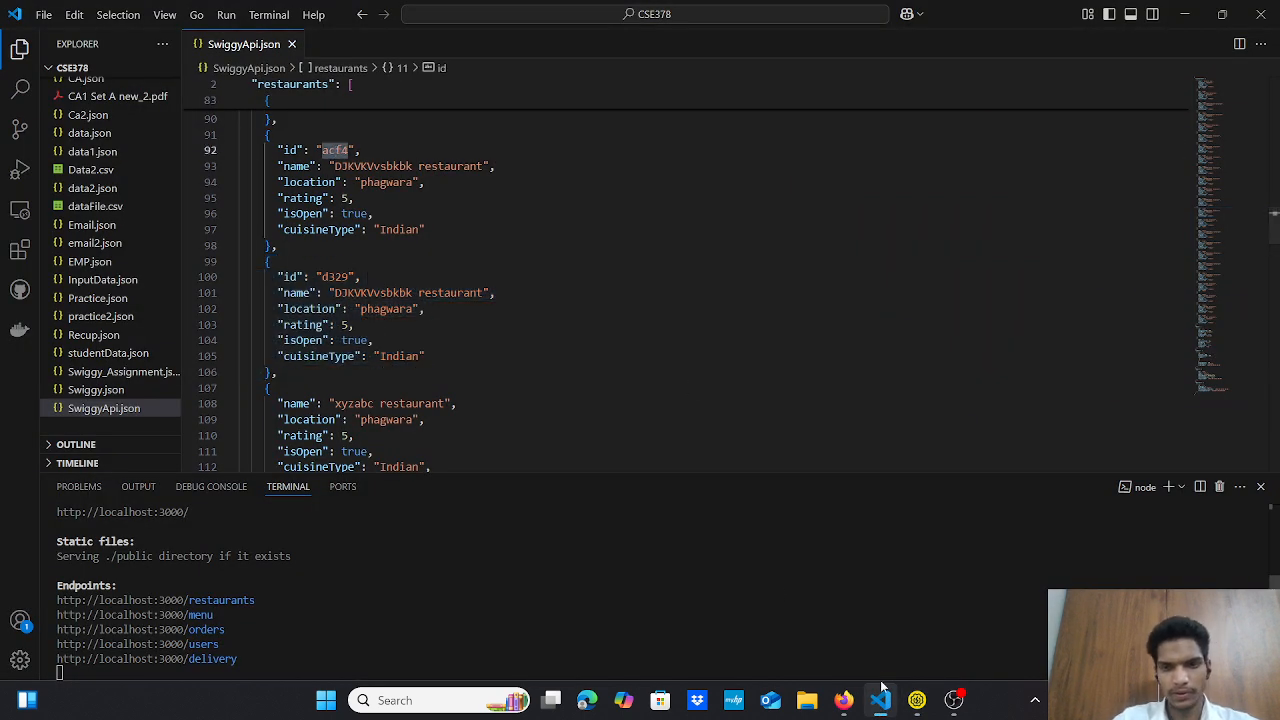
{"action": "left_click", "coordinate": [917, 700]}
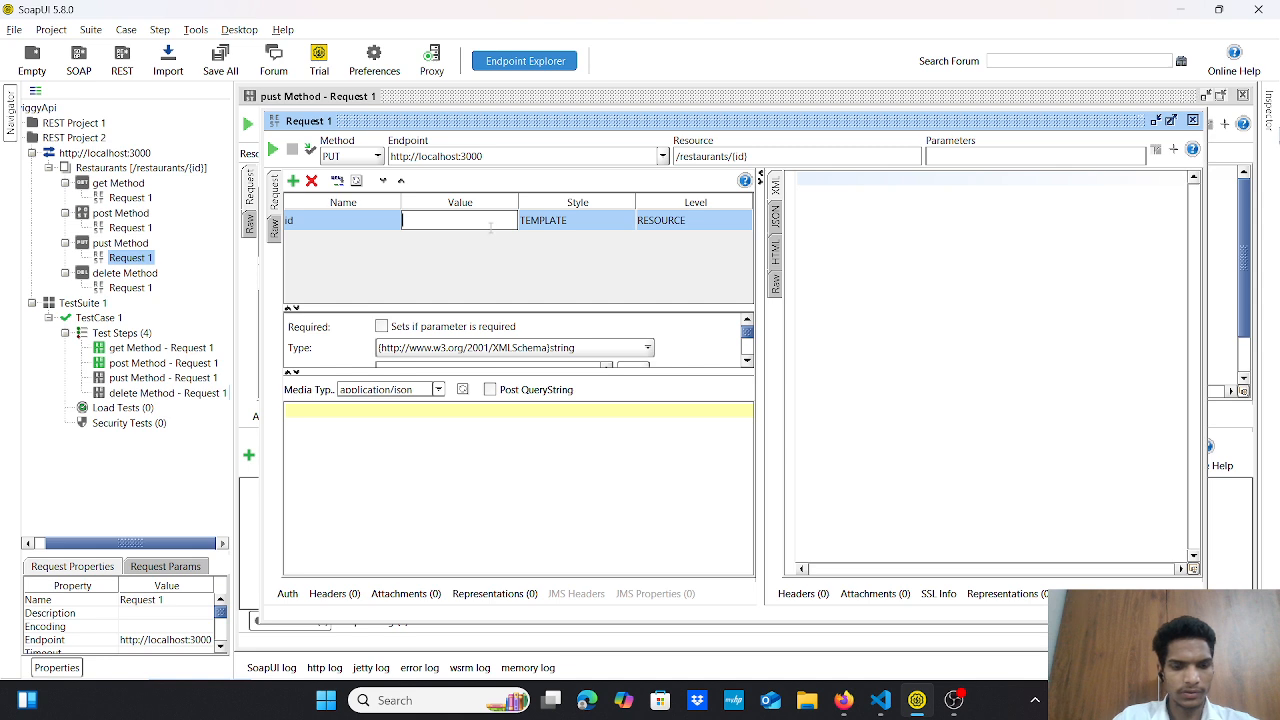
{"action": "type", "text": "acf4"}
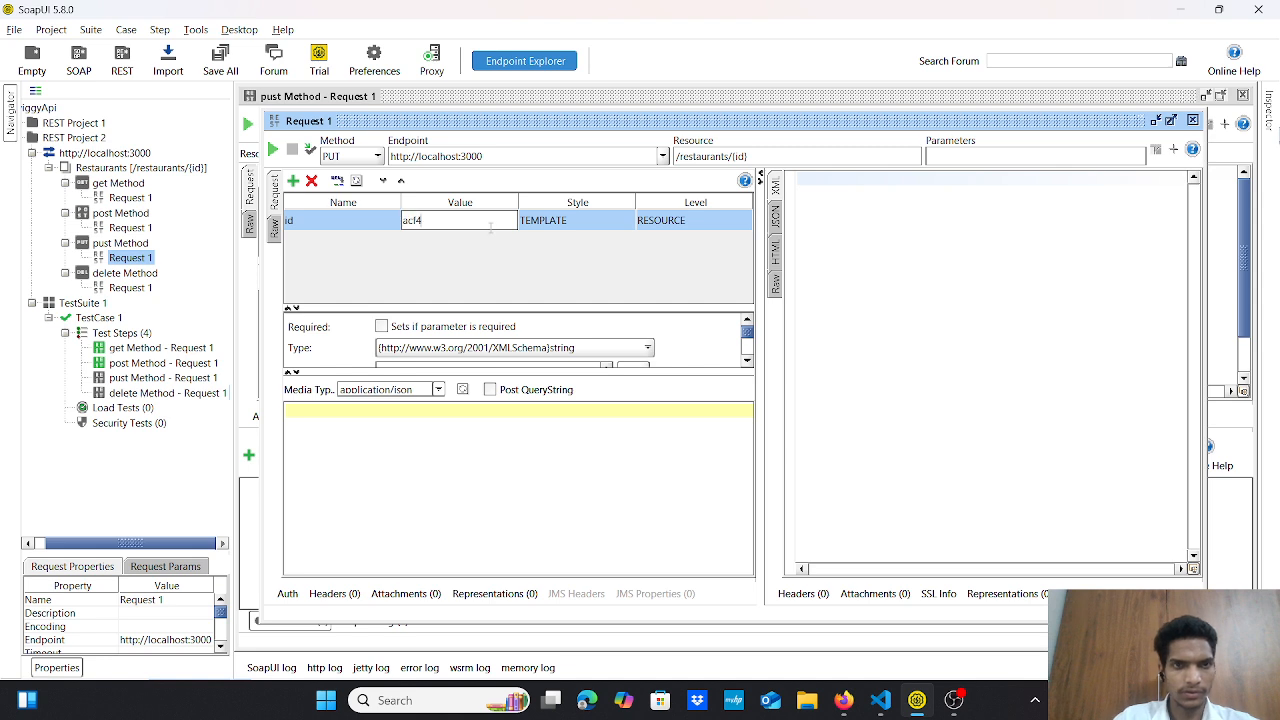
{"action": "left_click", "coordinate": [139, 258]}
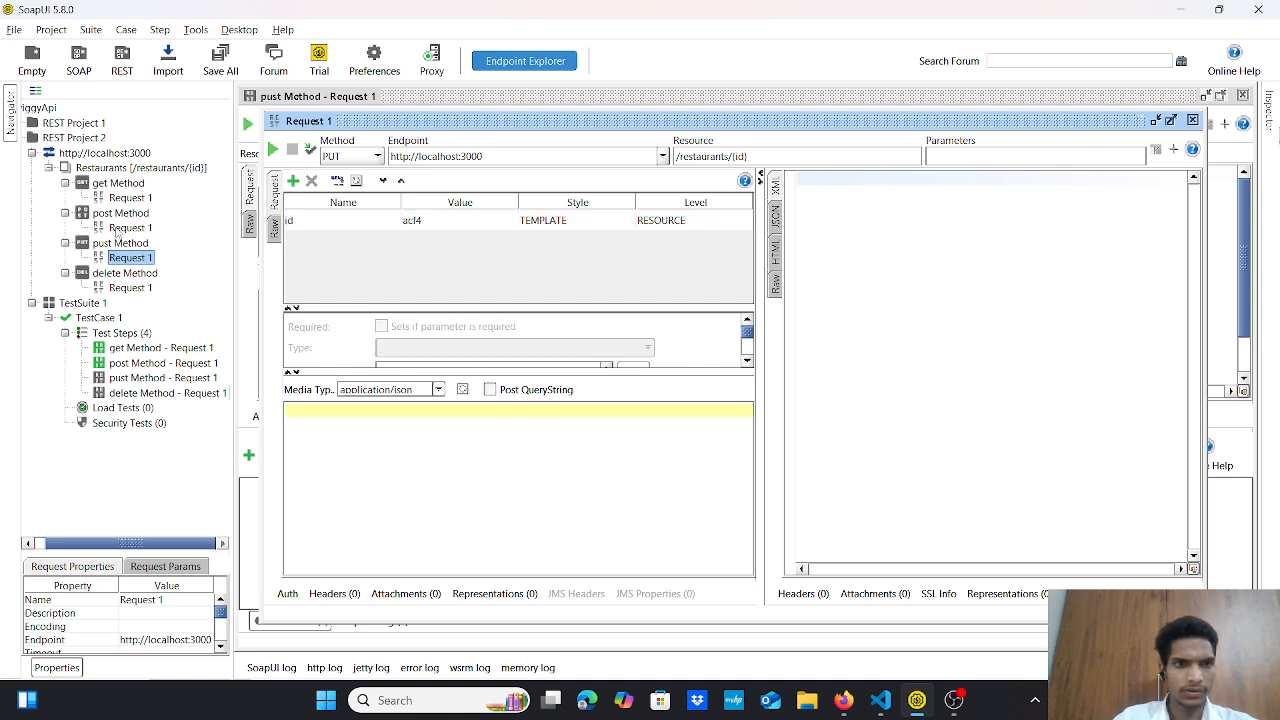
- Copy the JSON body of the post Method's Request 1 into the body of the pust Method's Request 1
{"action": "double_click", "coordinate": [118, 229]}
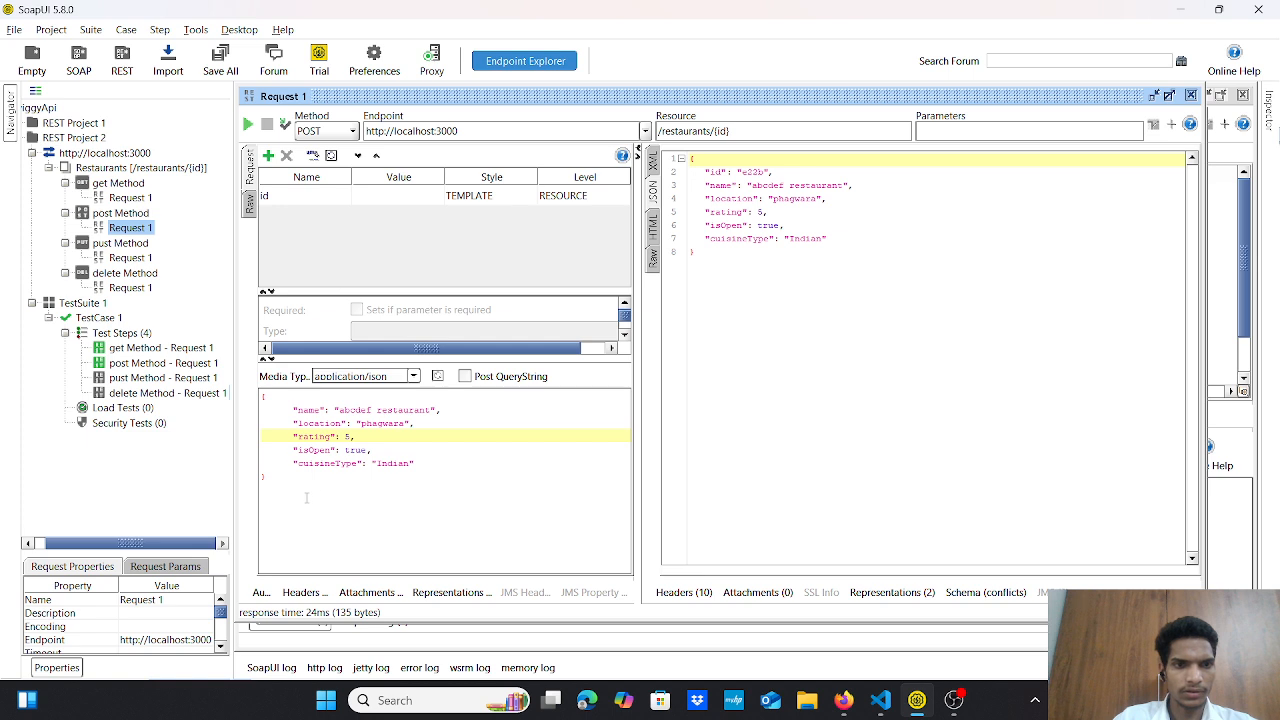
{"action": "left_click_drag", "start_coordinate": [306, 497], "coordinate": [258, 372]}
{"action": "key", "text": "ctrl+c"}
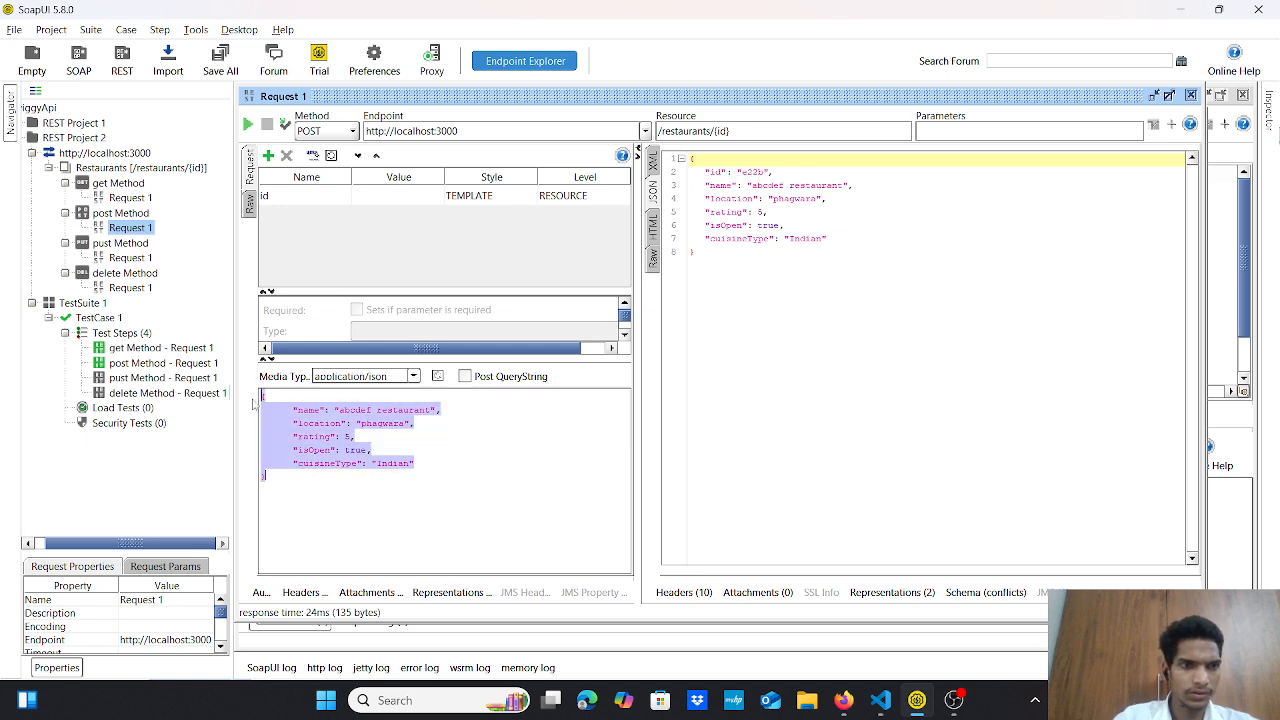
{"action": "double_click", "coordinate": [133, 259]}
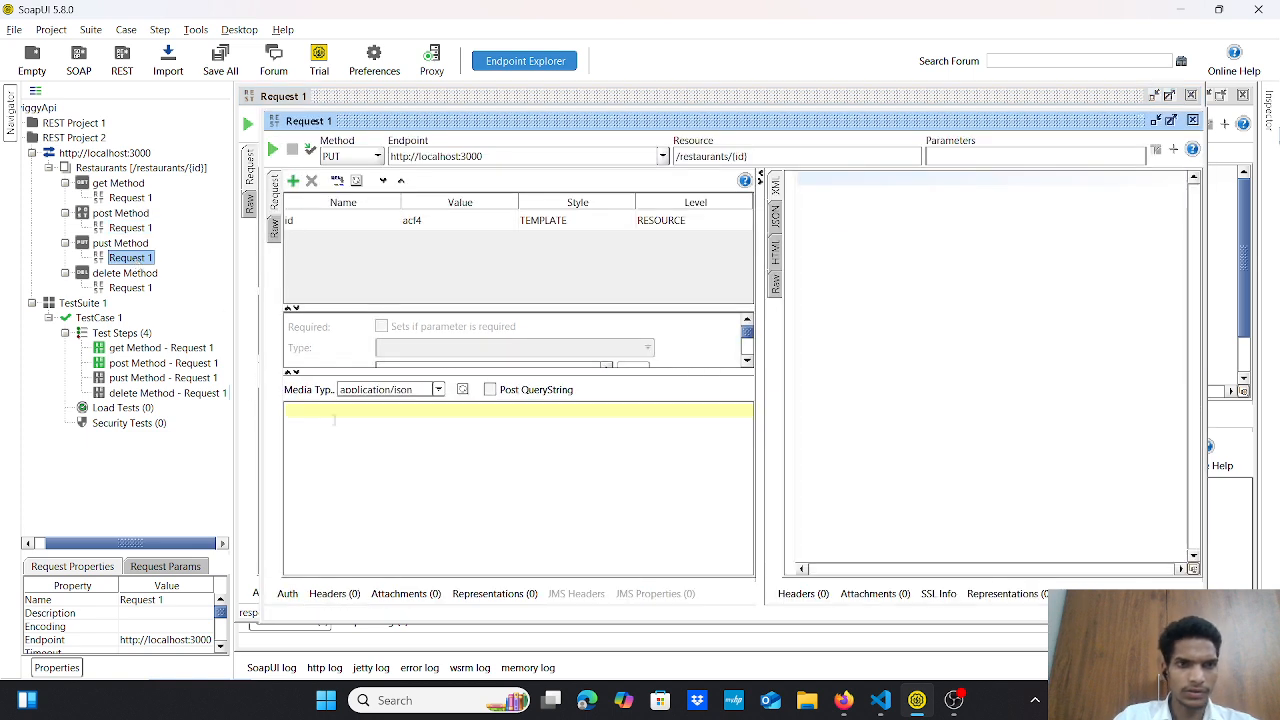
{"action": "key", "text": "ctrl+v"}
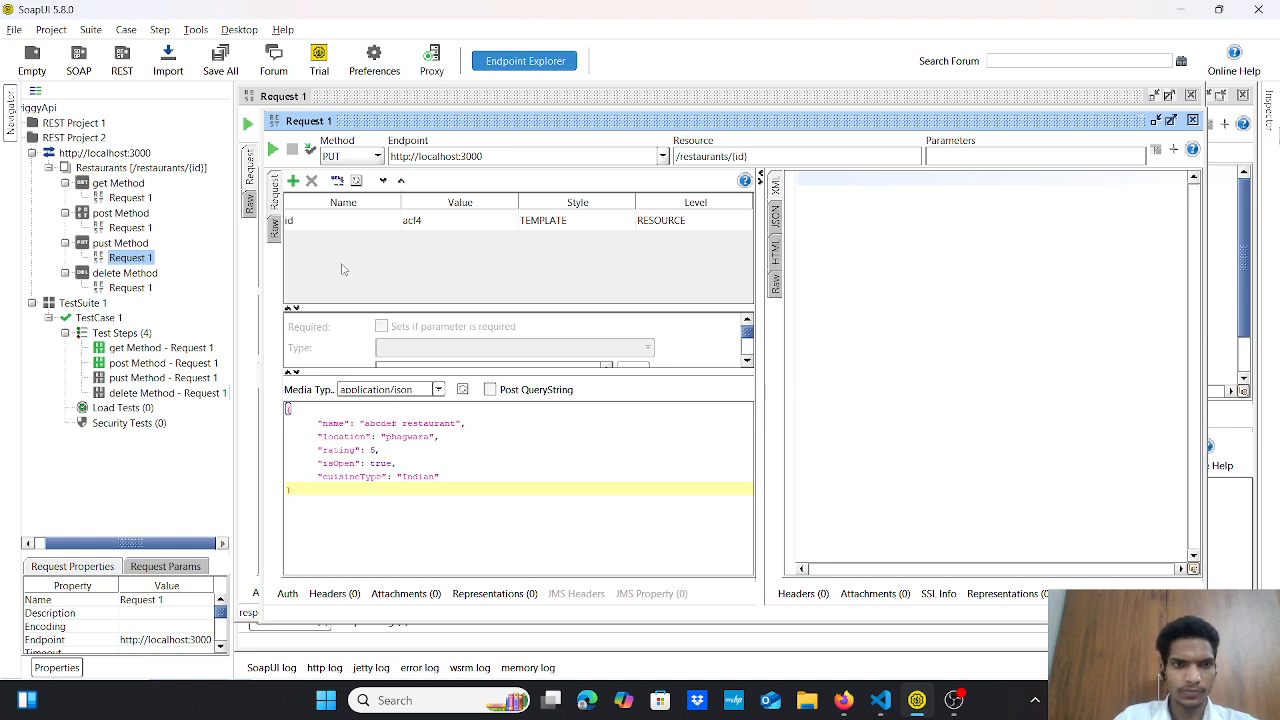
- Change the restaurant name in the pust Method's Request 1 body to "abcdhf restaurant" and submit the request
{"action": "left_click", "coordinate": [392, 423]}
{"action": "key", "text": "BackSpace"}
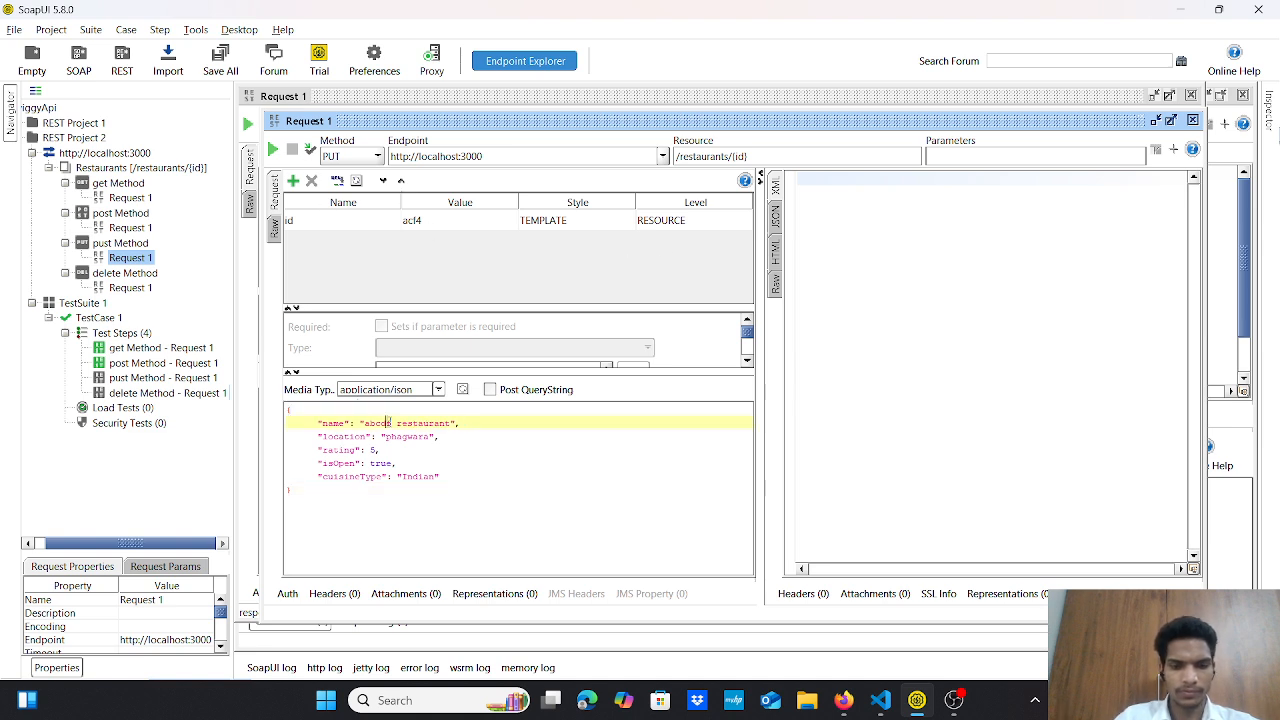
{"action": "type", "text": "s"}
{"action": "left_click", "coordinate": [271, 149]}
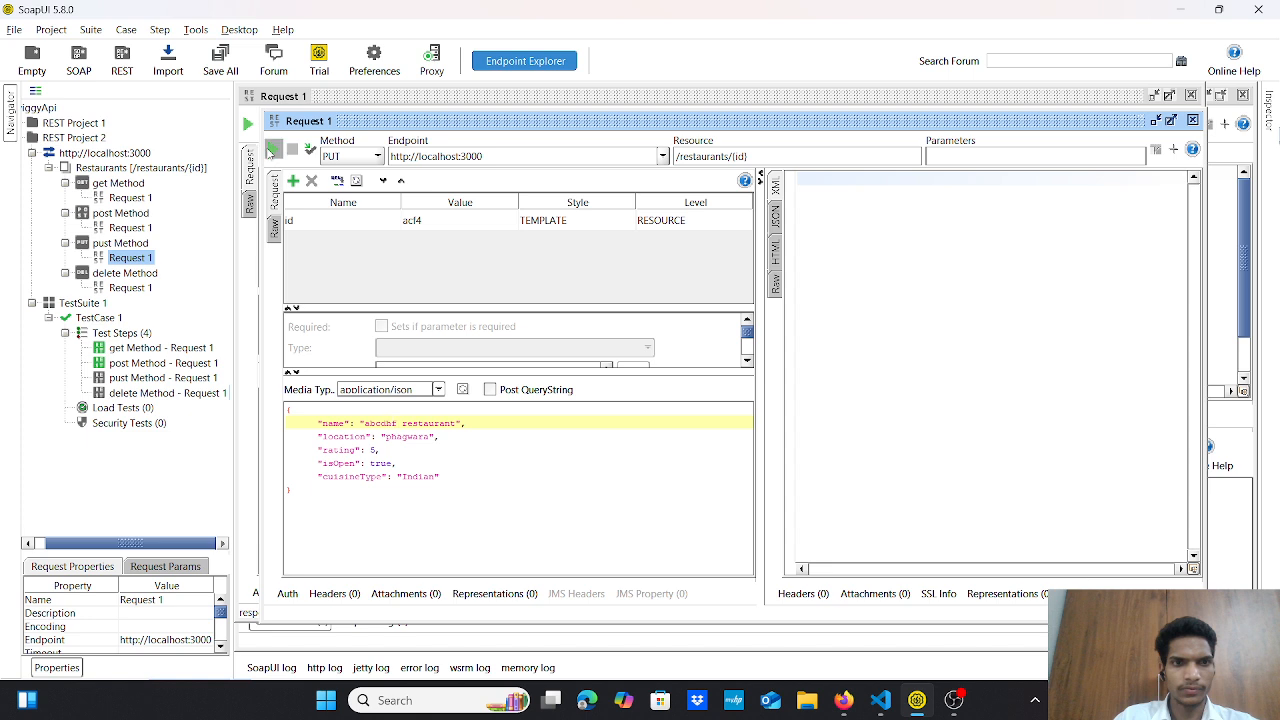
- Copy the id acf4 from the pust Method's Request 1 into the id value of the pust Method test step
{"action": "double_click", "coordinate": [135, 378]}
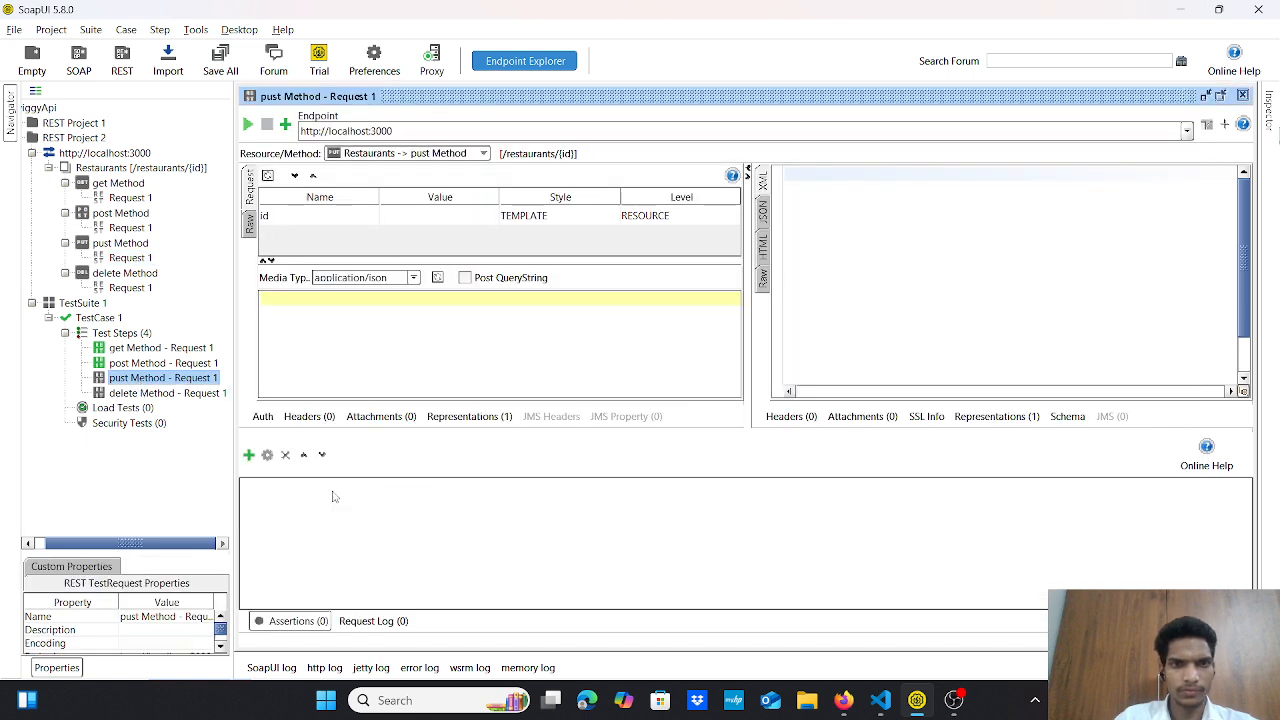
{"action": "double_click", "coordinate": [394, 215]}
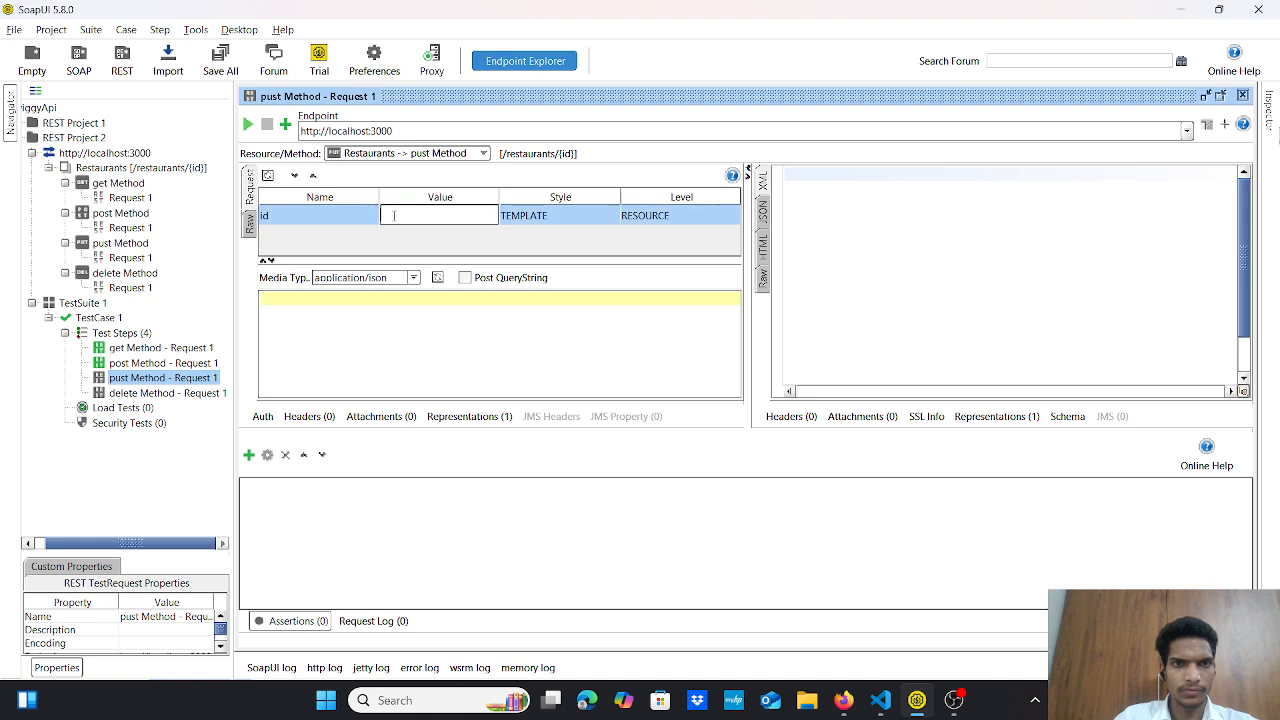
{"action": "double_click", "coordinate": [120, 258]}
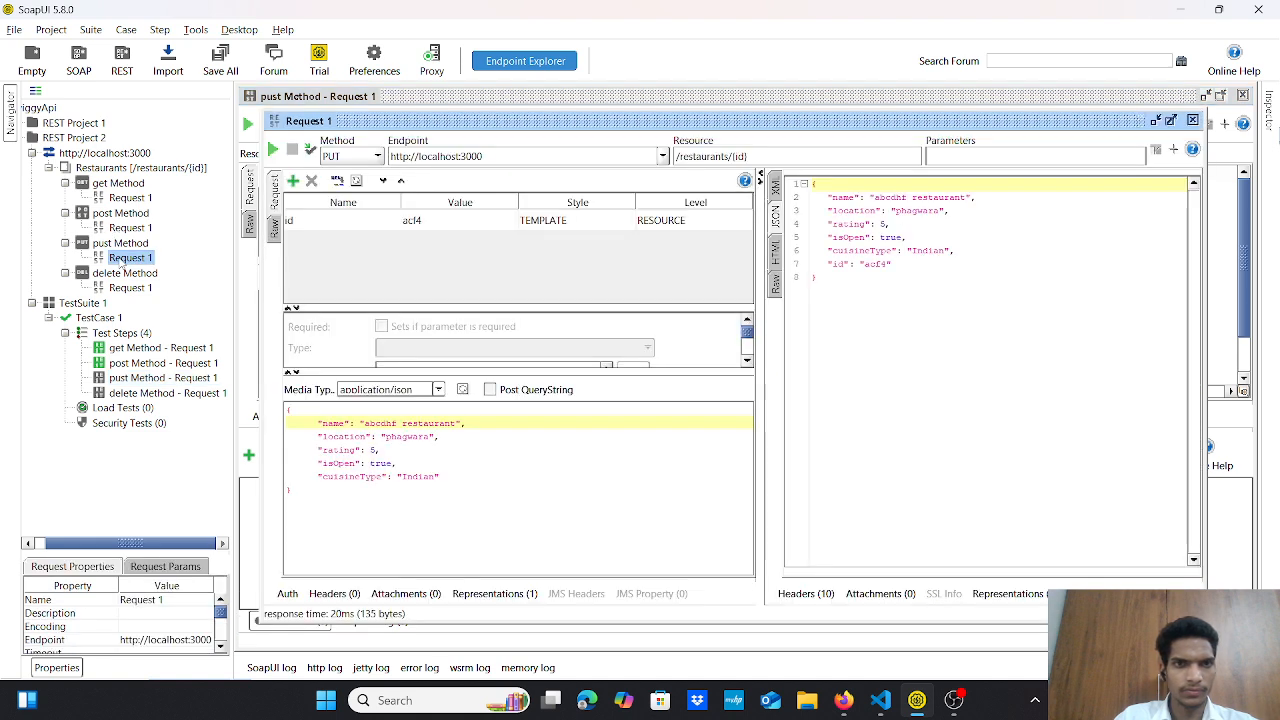
{"action": "double_click", "coordinate": [439, 219]}
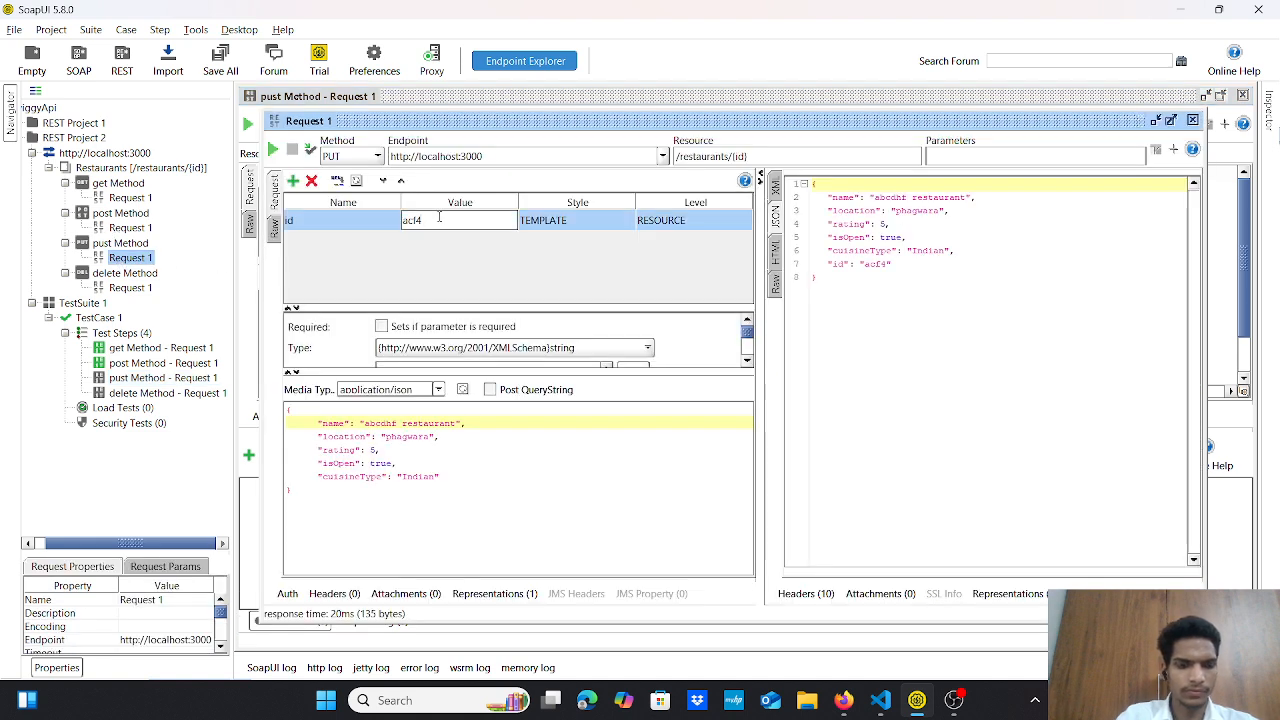
{"action": "key", "text": "ctrl+a"}
{"action": "key", "text": "ctrl+c"}
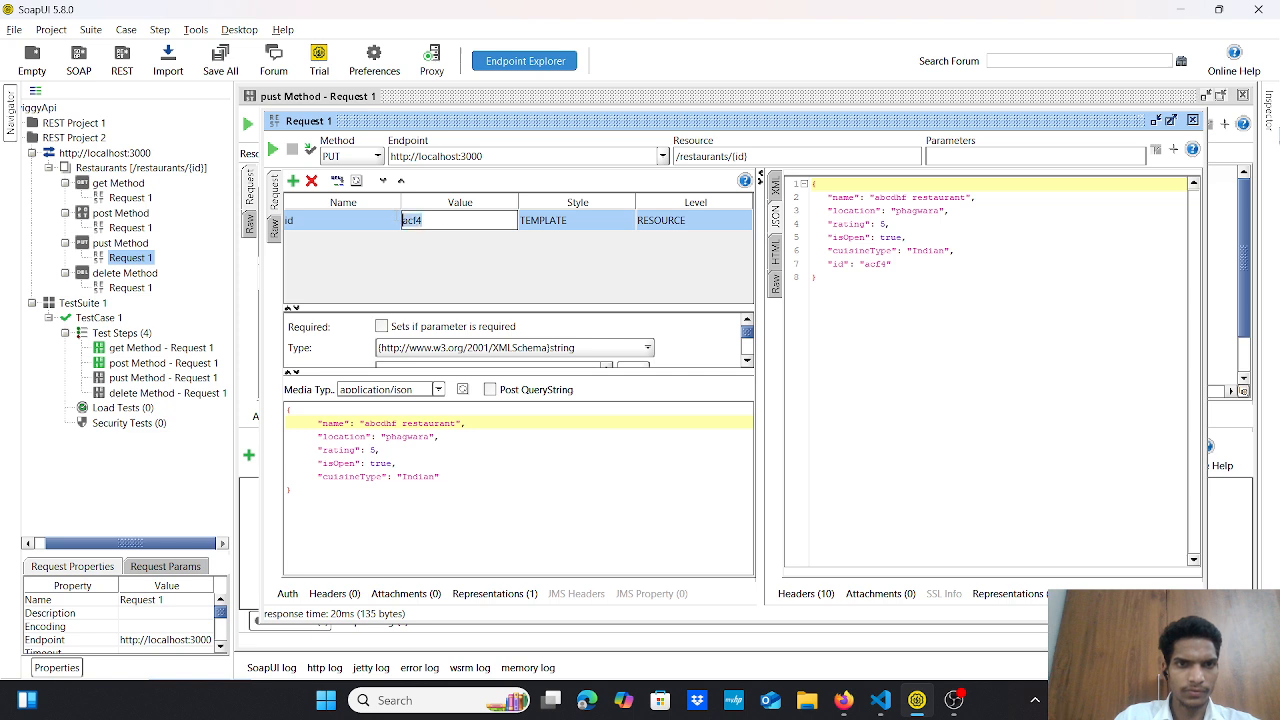
{"action": "left_click", "coordinate": [184, 380]}
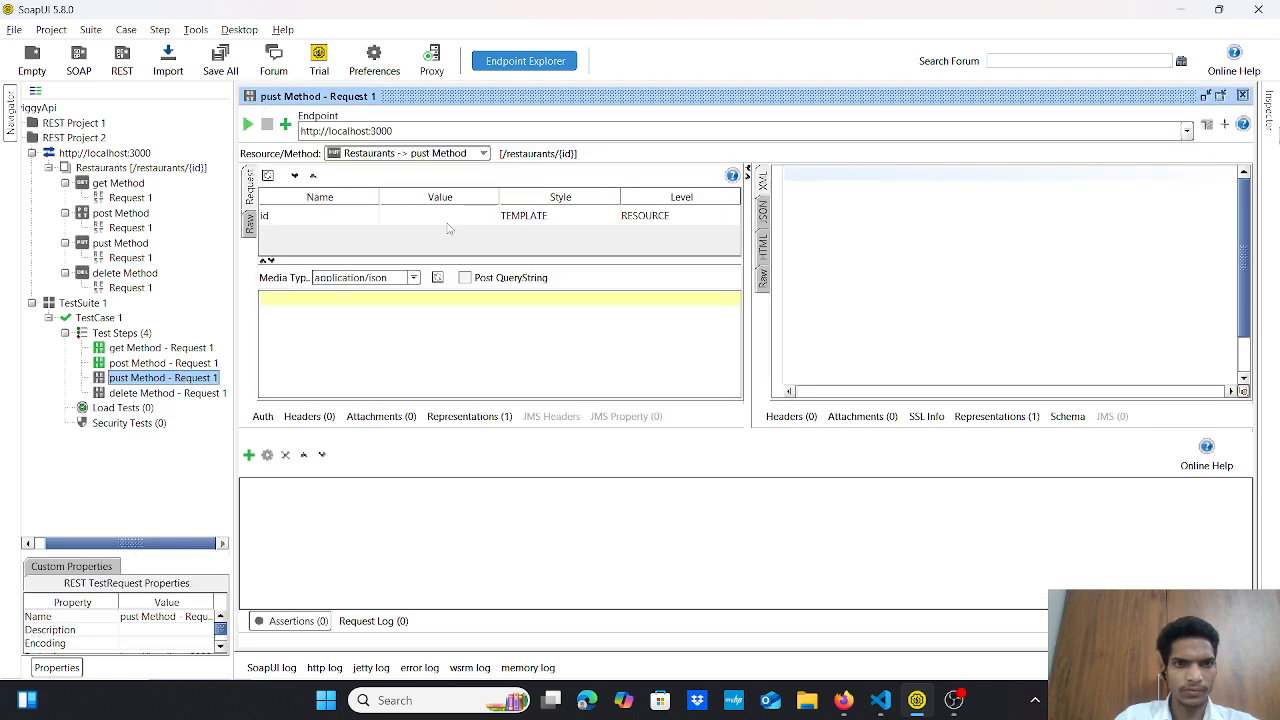
{"action": "left_click", "coordinate": [438, 222]}
{"action": "left_click", "coordinate": [438, 220]}
{"action": "key", "text": "ctrl+v"}
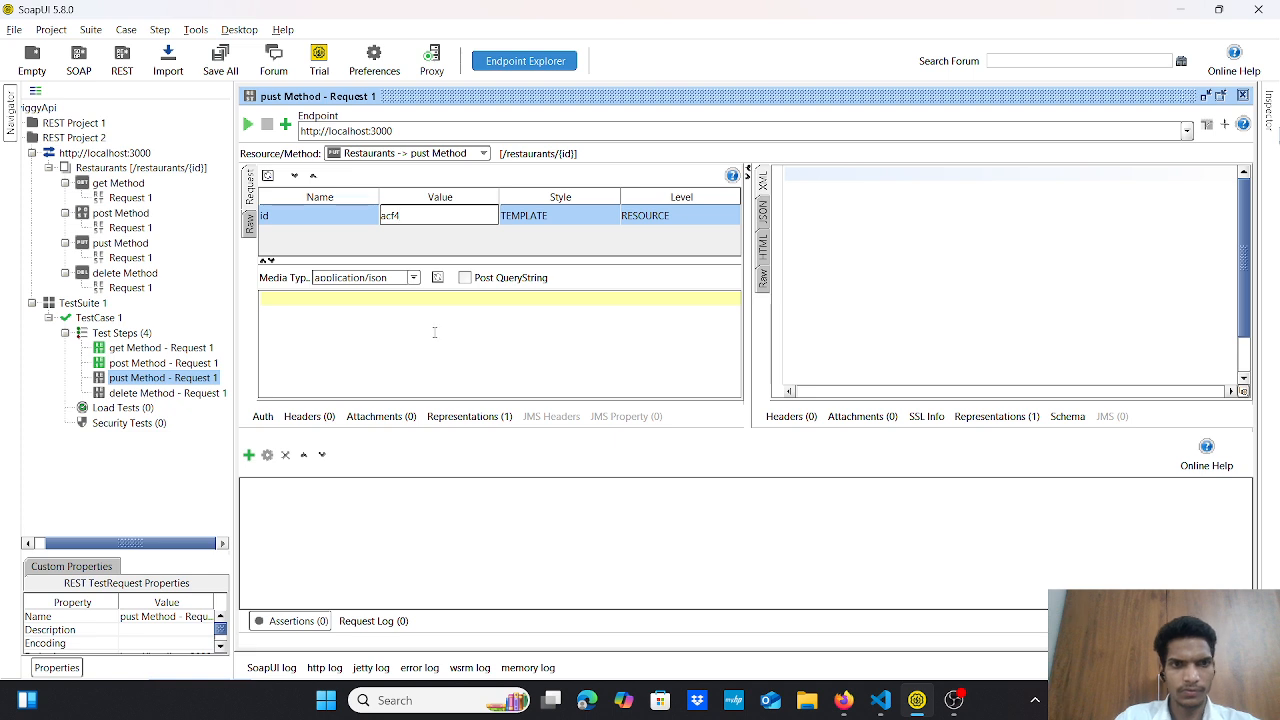
{"action": "left_click", "coordinate": [367, 492]}
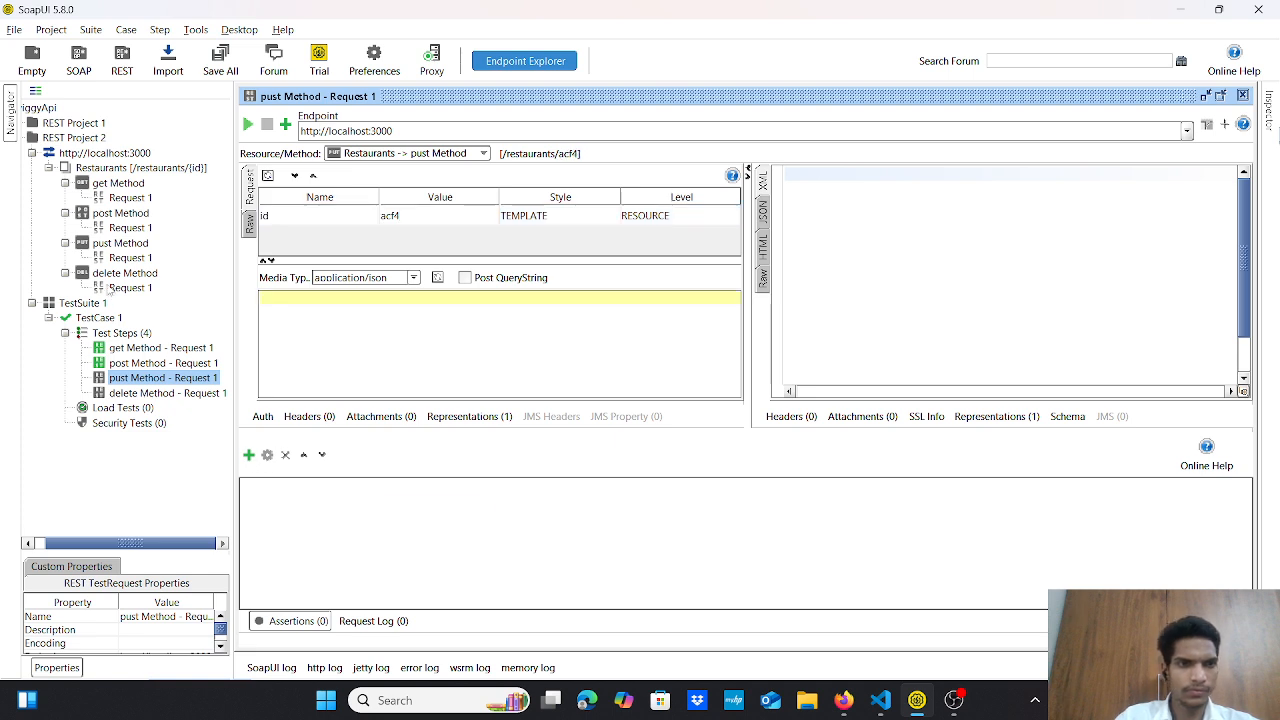
- Copy the JSON body of the pust Method's Request 1 into the body of the pust Method test step
{"action": "double_click", "coordinate": [131, 258]}
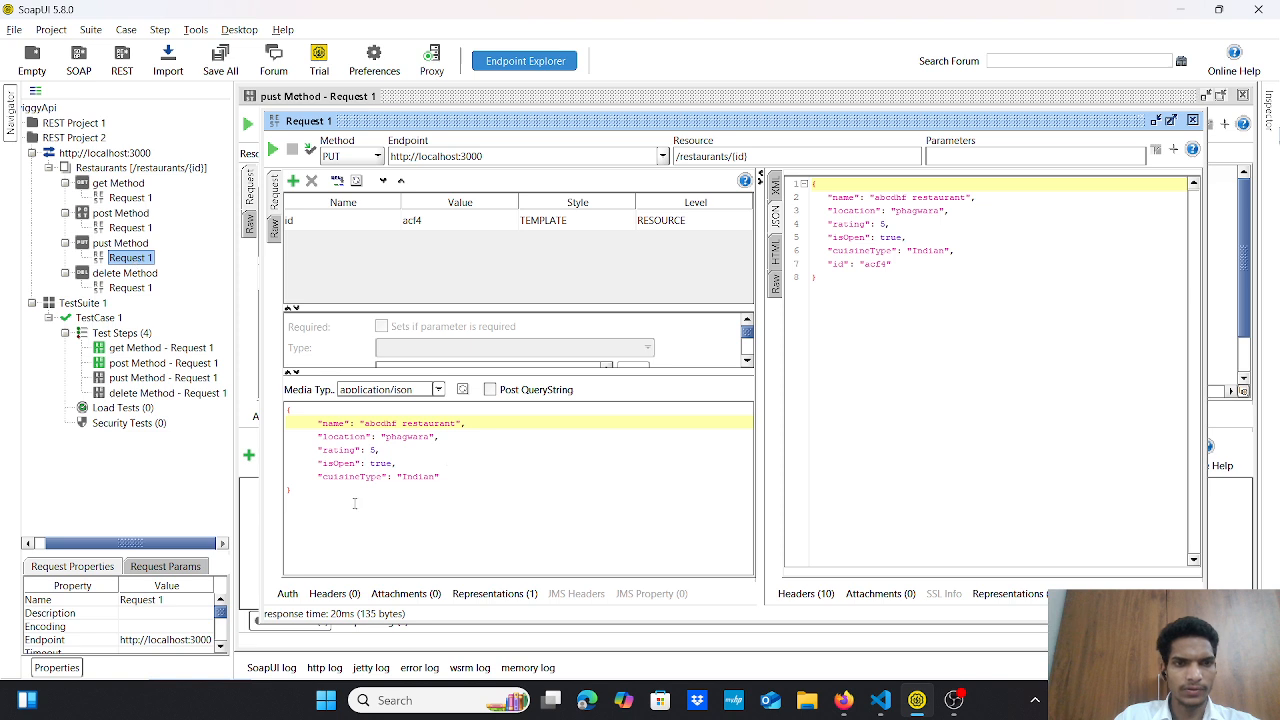
{"action": "left_click_drag", "start_coordinate": [354, 503], "coordinate": [285, 407]}
{"action": "key", "text": "ctrl+c"}
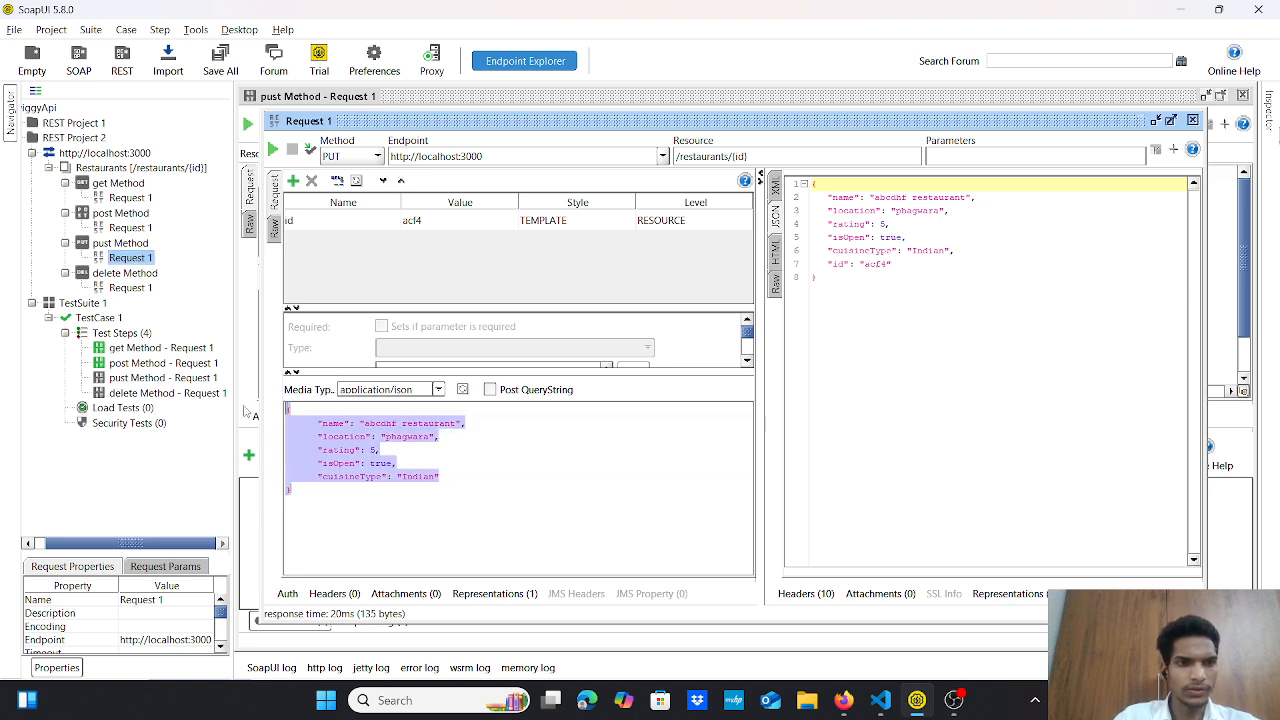
{"action": "double_click", "coordinate": [176, 380]}
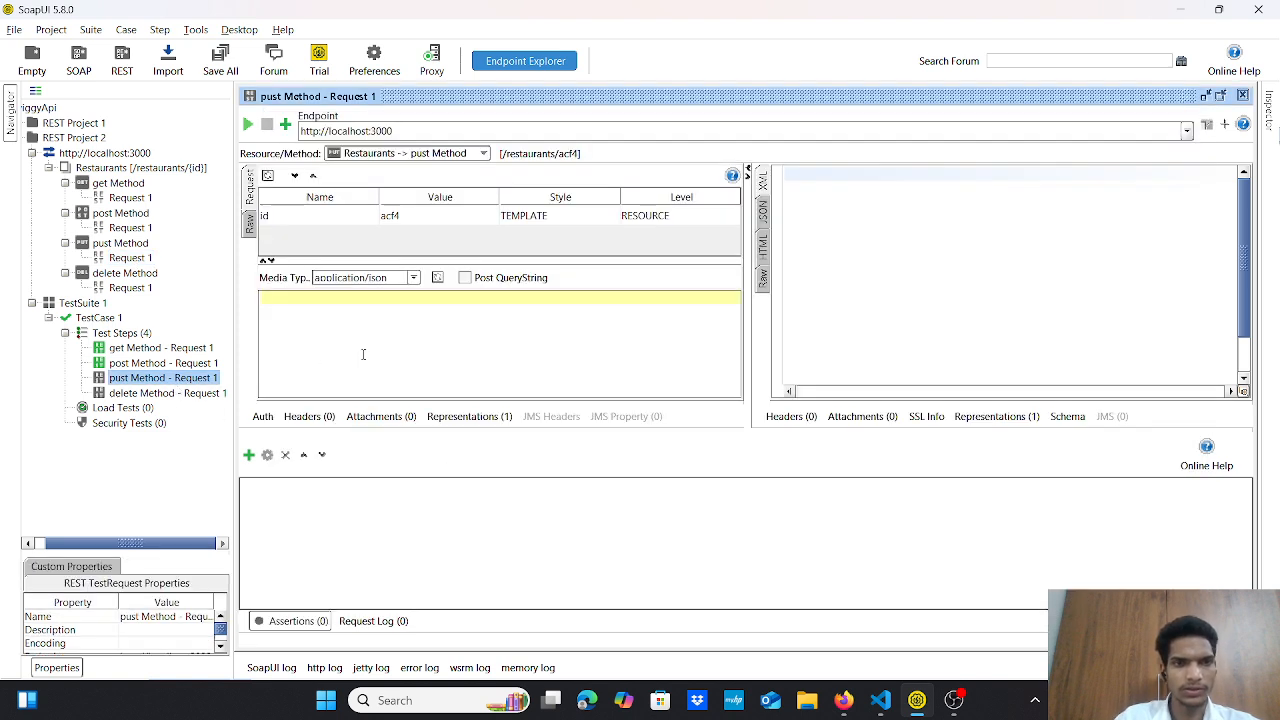
{"action": "key", "text": "ctrl+v"}
- Change the name in the test step's body to "abcdhfjsbvj restaurant" and submit the request
{"action": "left_click", "coordinate": [371, 311]}
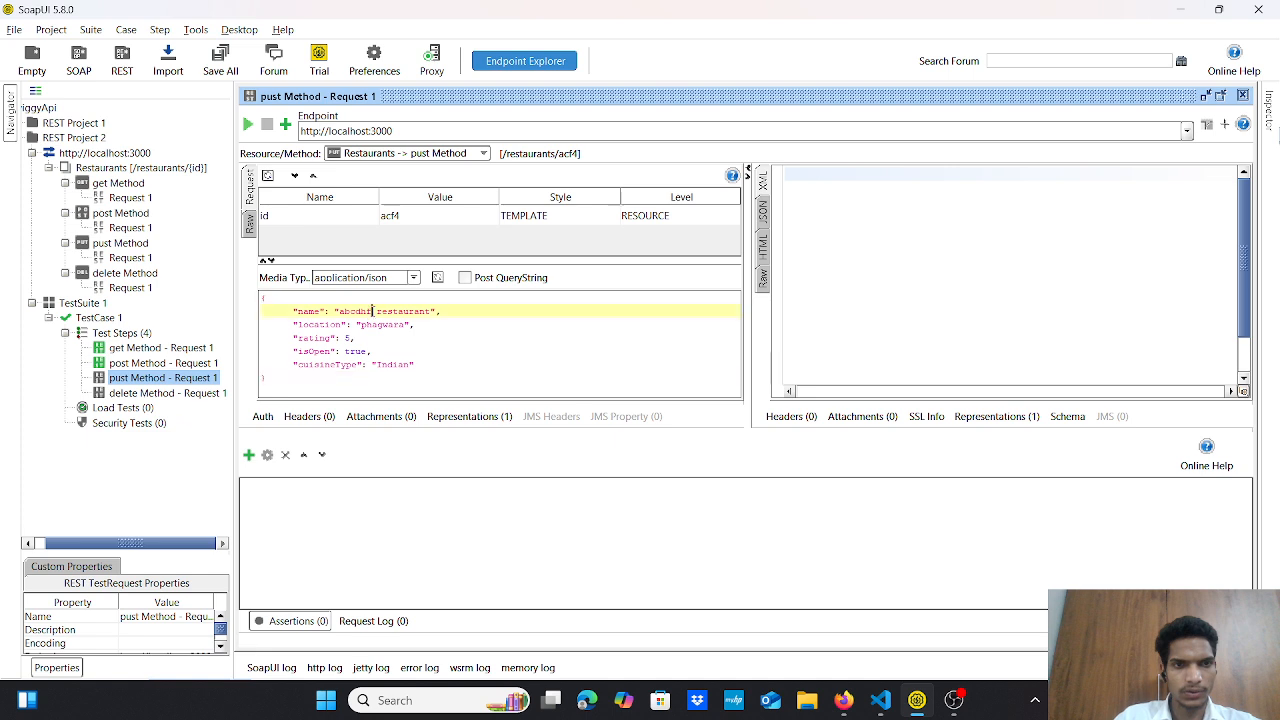
{"action": "type", "text": "jsbvs"}
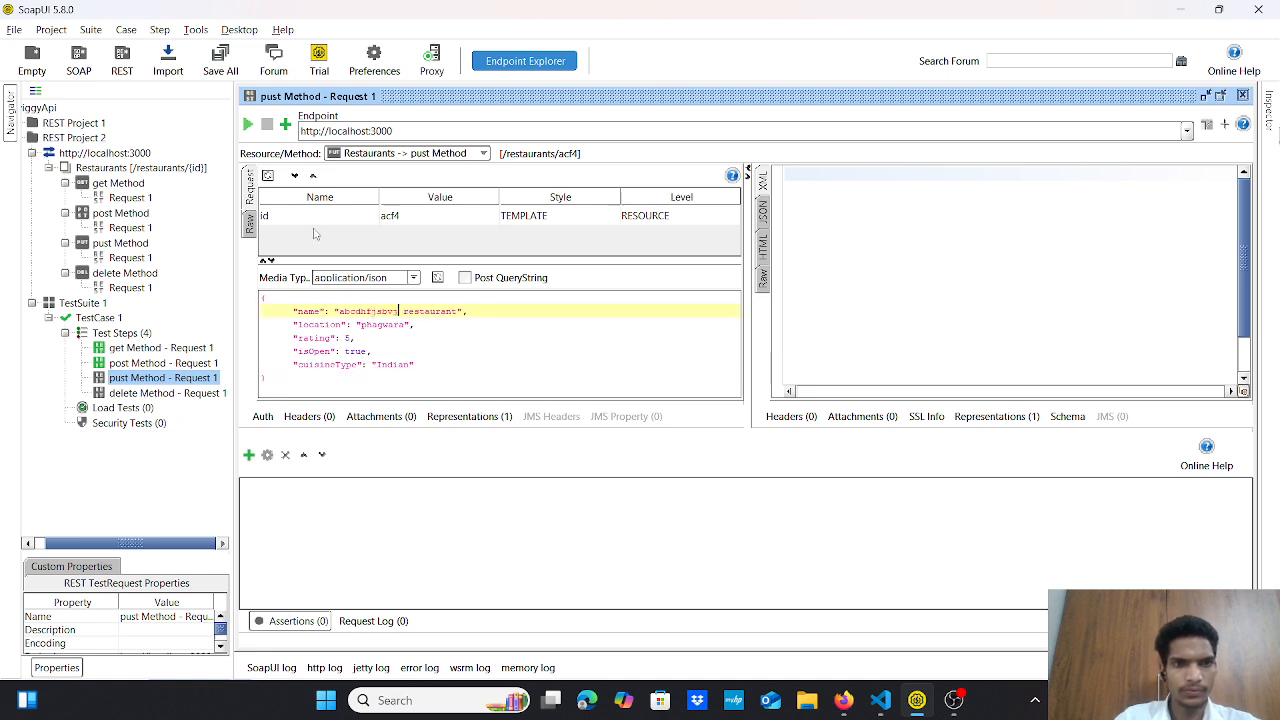
{"action": "left_click", "coordinate": [247, 124]}
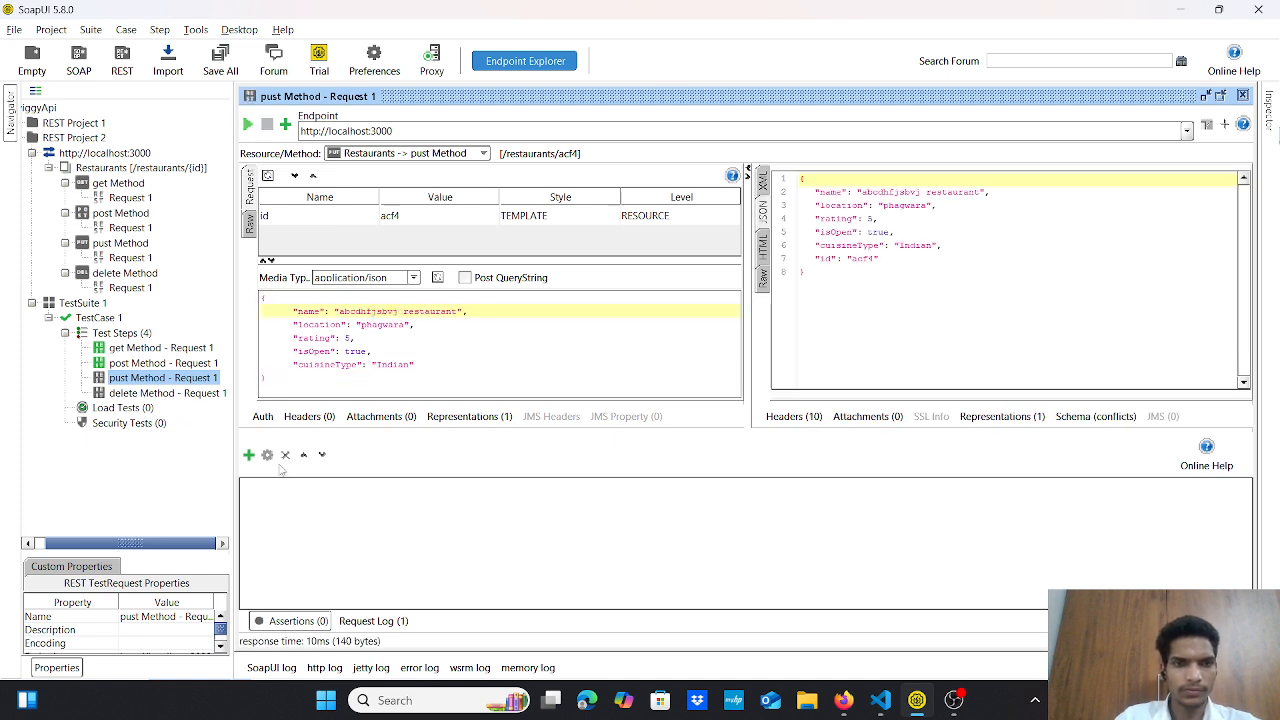
- Add a Valid HTTP Status Codes assertion with code 200 to the pust Method test step
{"action": "left_click", "coordinate": [295, 621]}
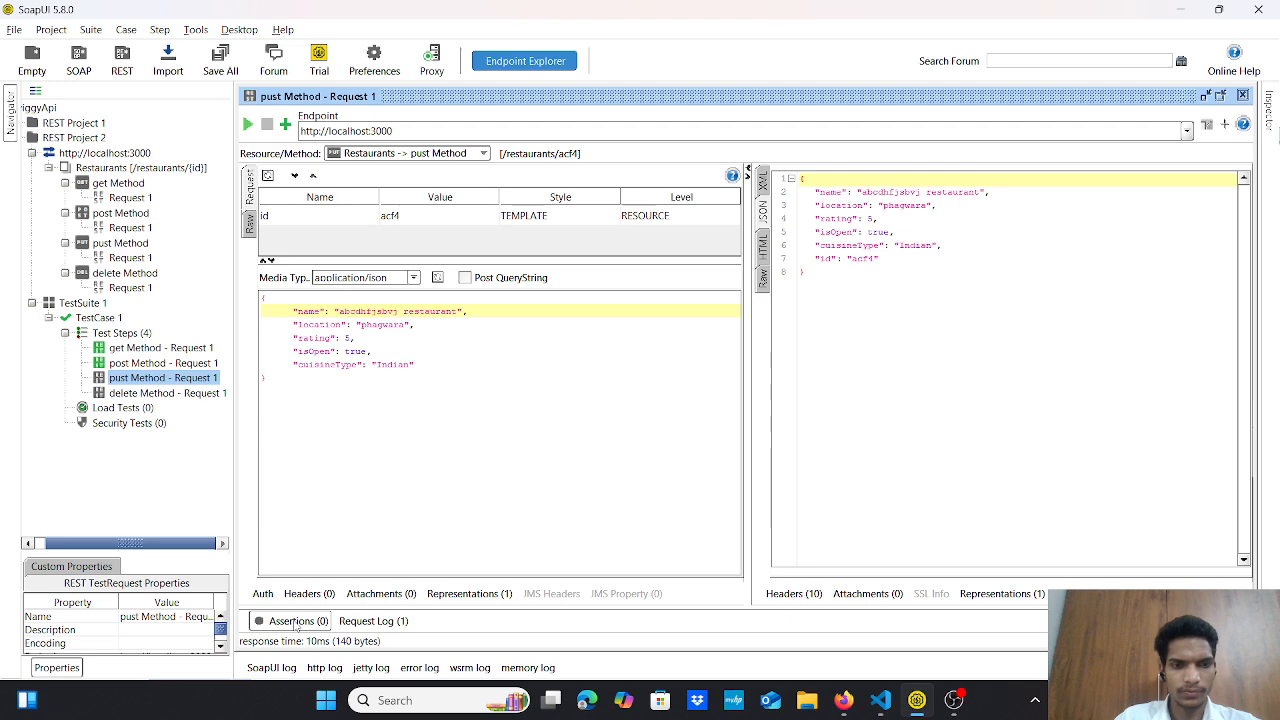
{"action": "left_click", "coordinate": [295, 621]}
{"action": "left_click", "coordinate": [249, 455]}
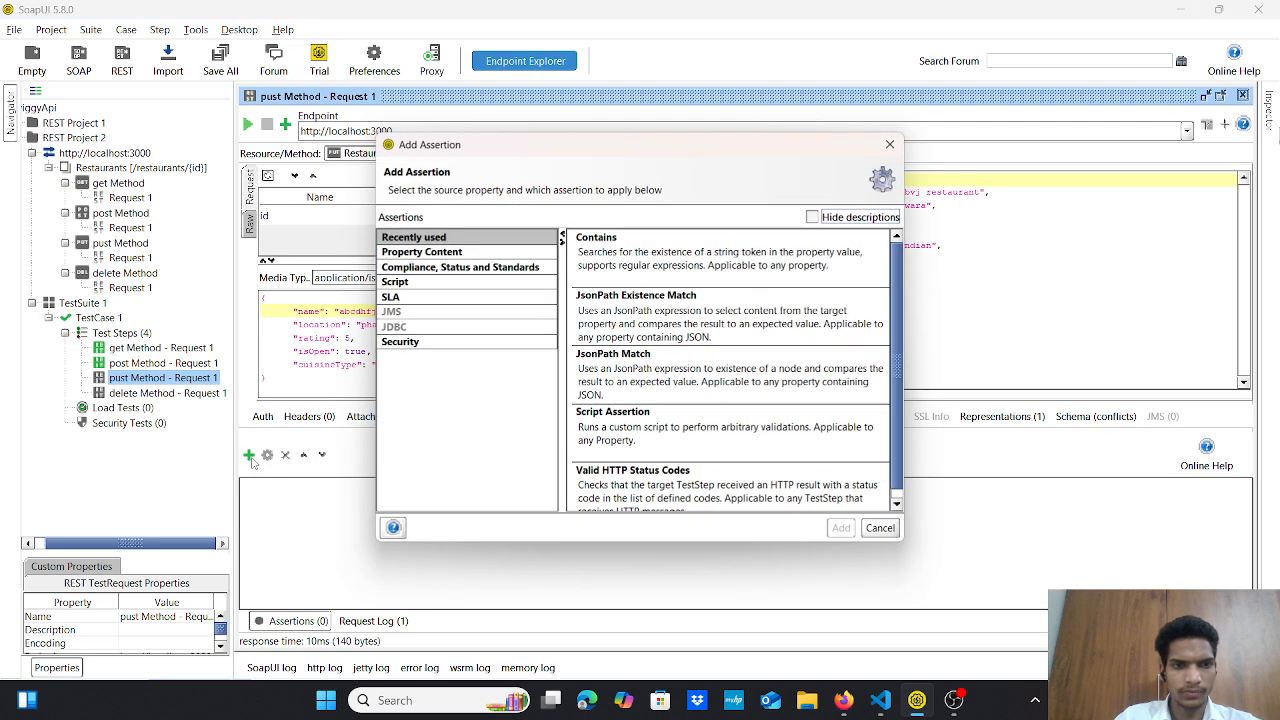
{"action": "double_click", "coordinate": [631, 480]}
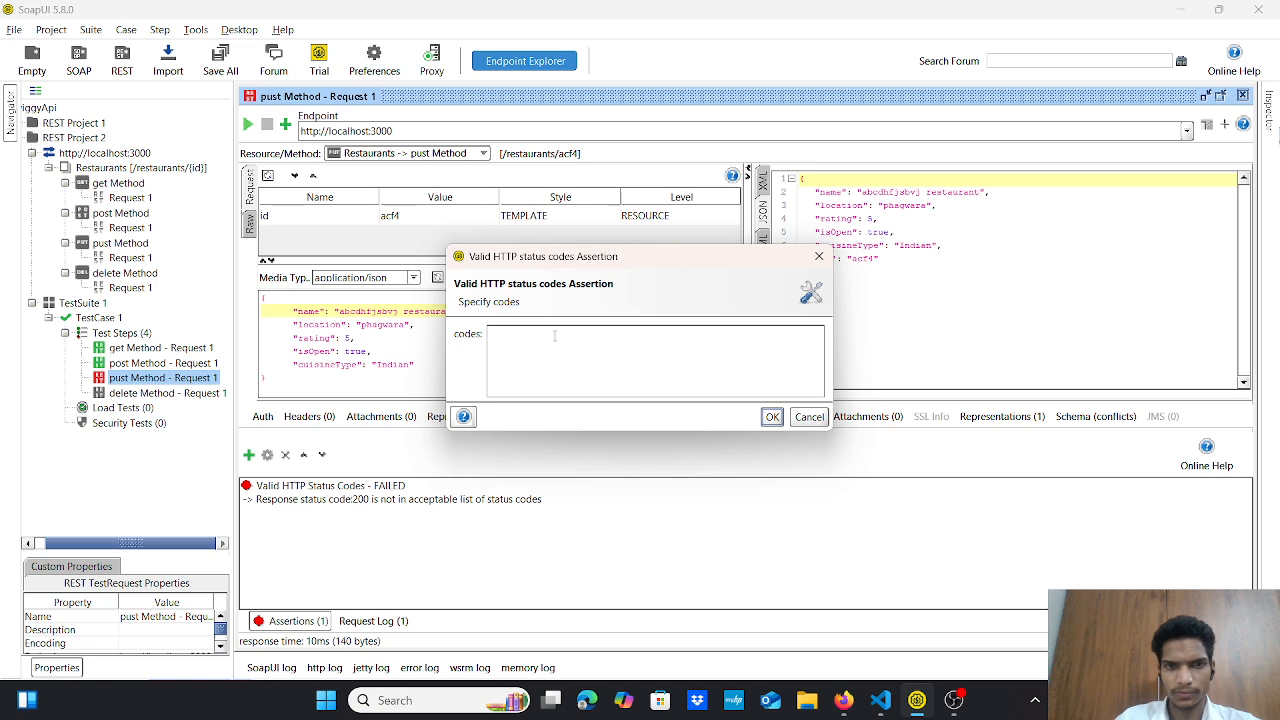
{"action": "type", "text": "200"}
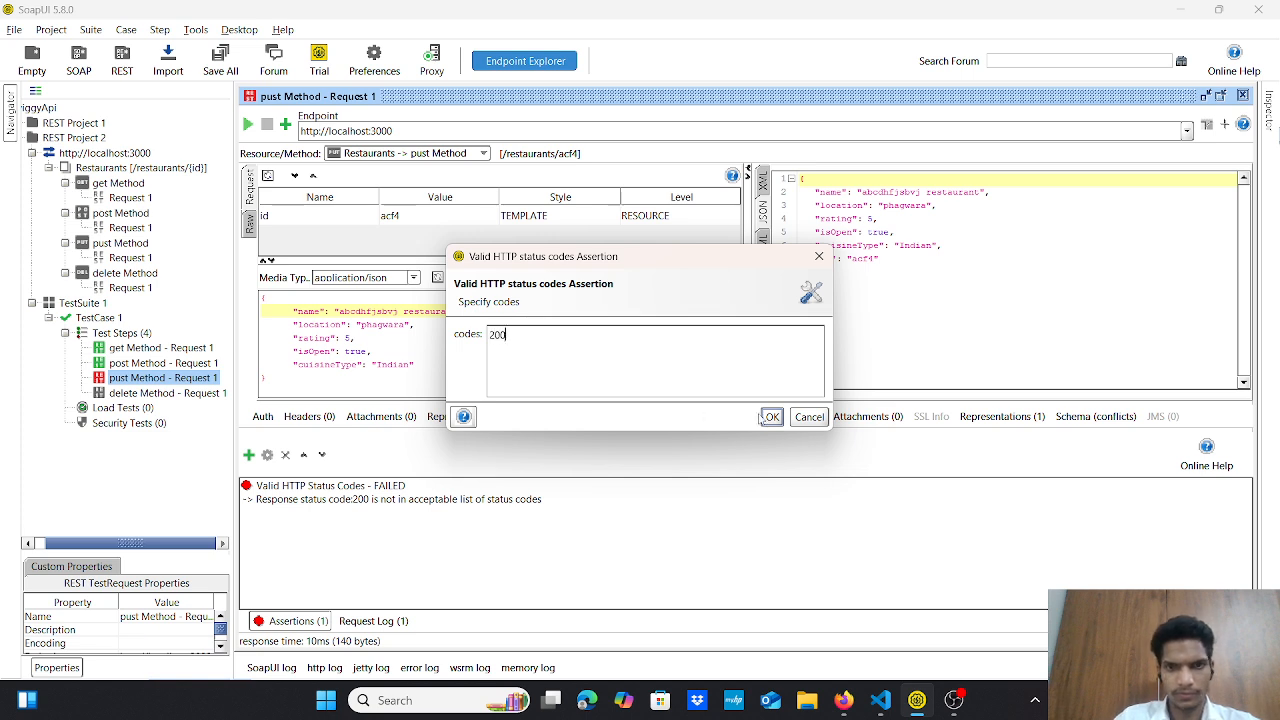
{"action": "left_click", "coordinate": [772, 416]}
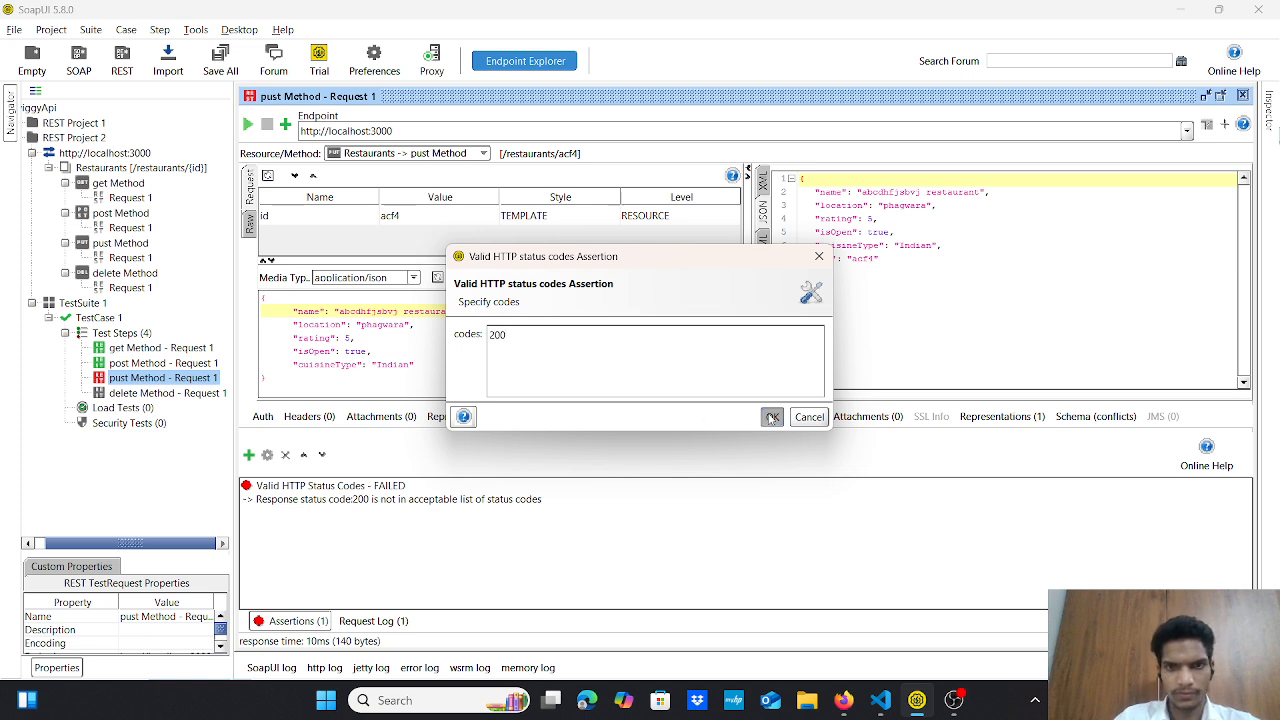
{"action": "left_click", "coordinate": [298, 621]}
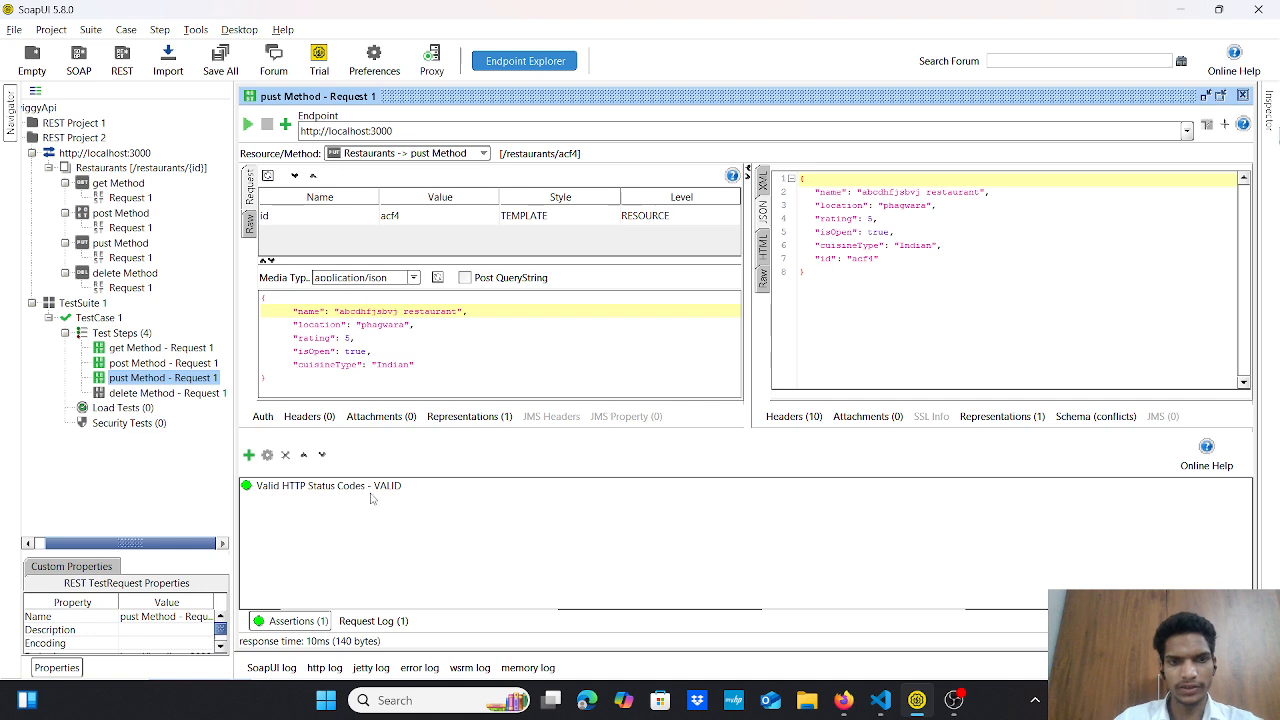
- Open the delete Method test step and add a Valid HTTP Status Codes assertion with code 200
{"action": "left_click", "coordinate": [198, 393]}
{"action": "double_click", "coordinate": [198, 393]}
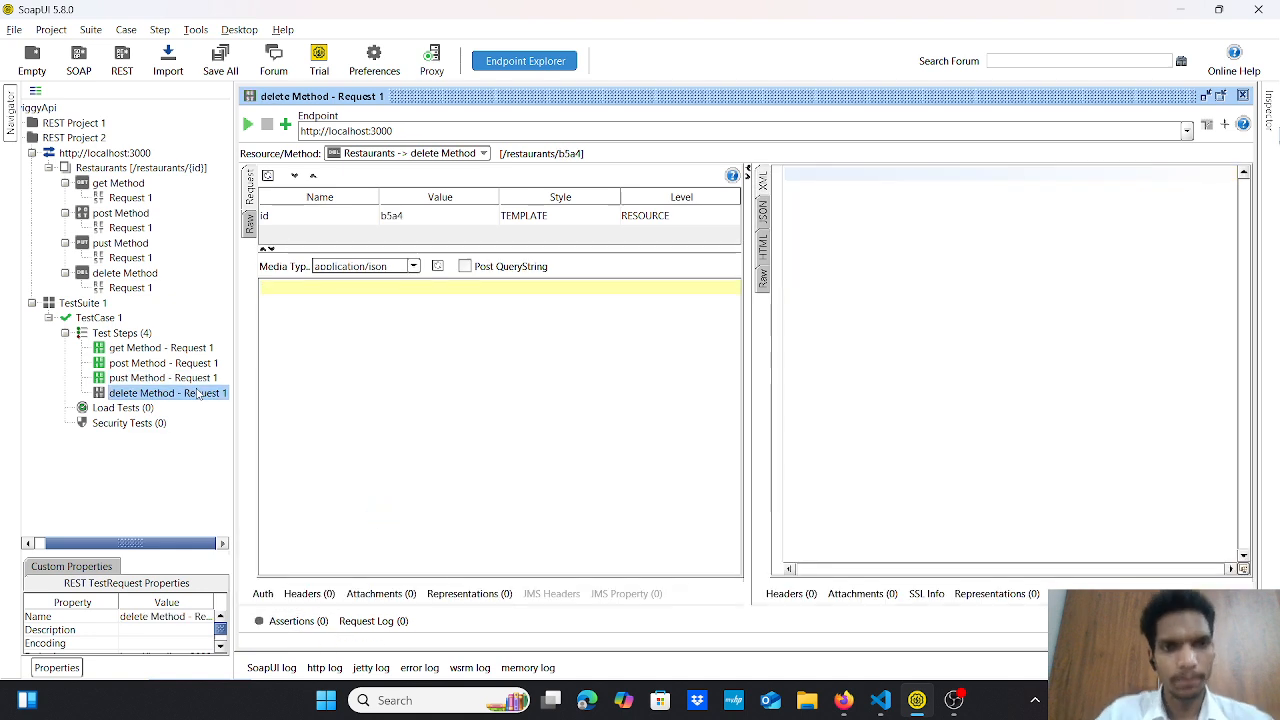
{"action": "left_click", "coordinate": [73, 305]}
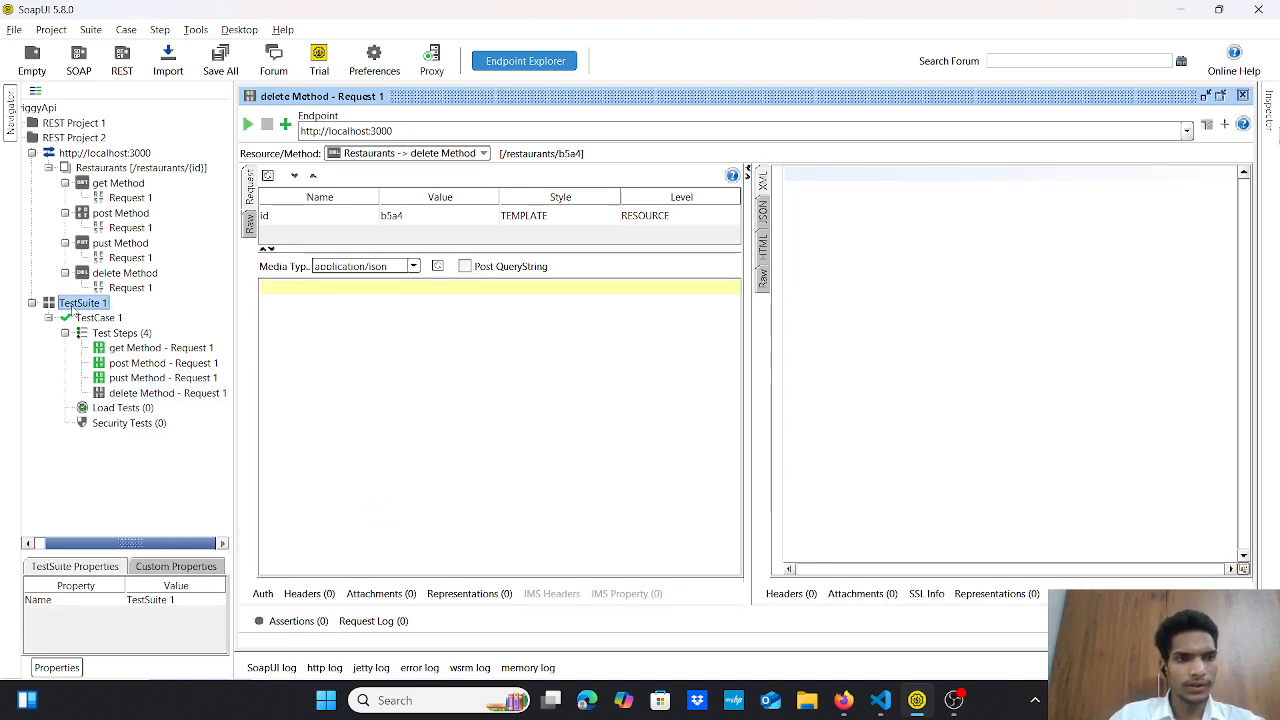
{"action": "left_click", "coordinate": [140, 393]}
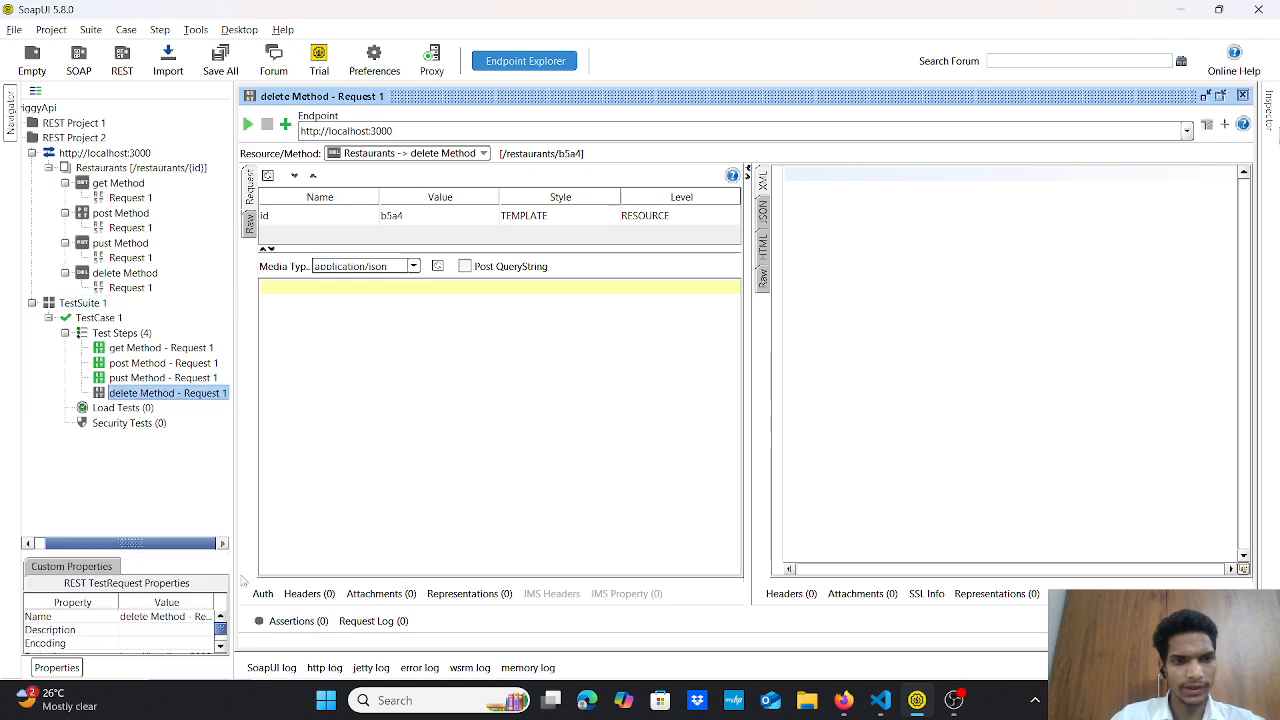
{"action": "left_click", "coordinate": [280, 620]}
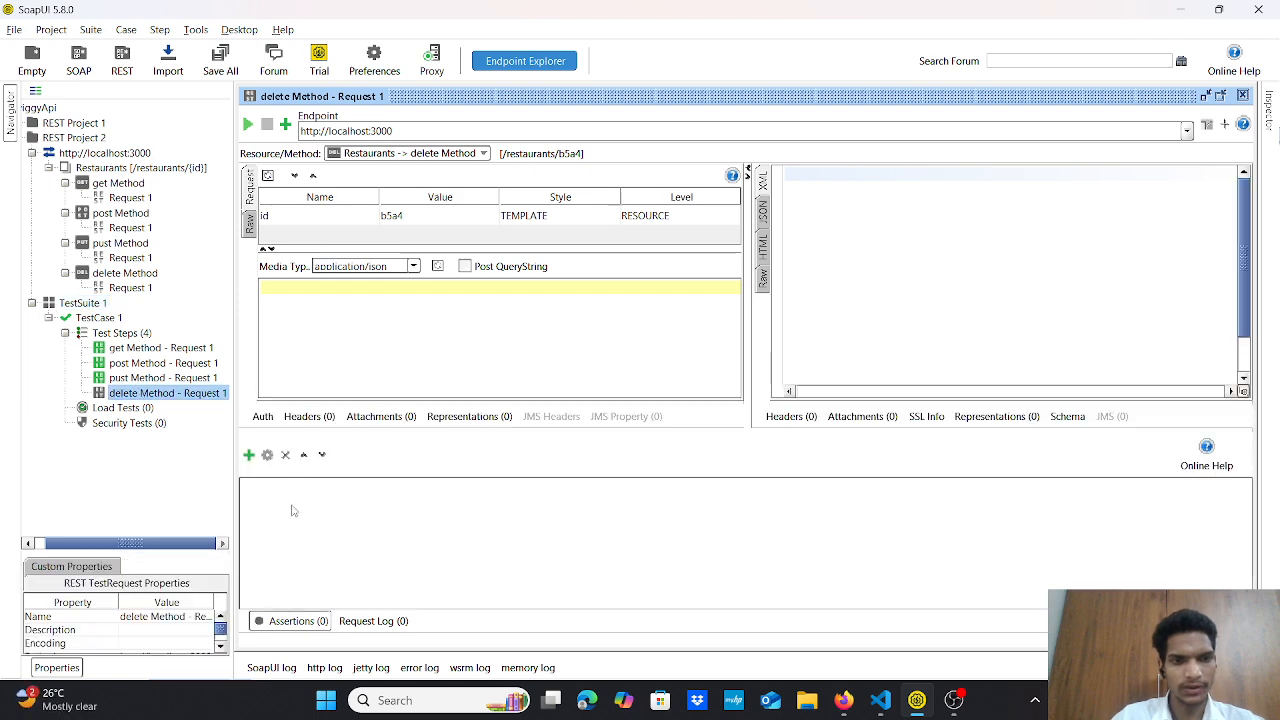
{"action": "left_click", "coordinate": [249, 454]}
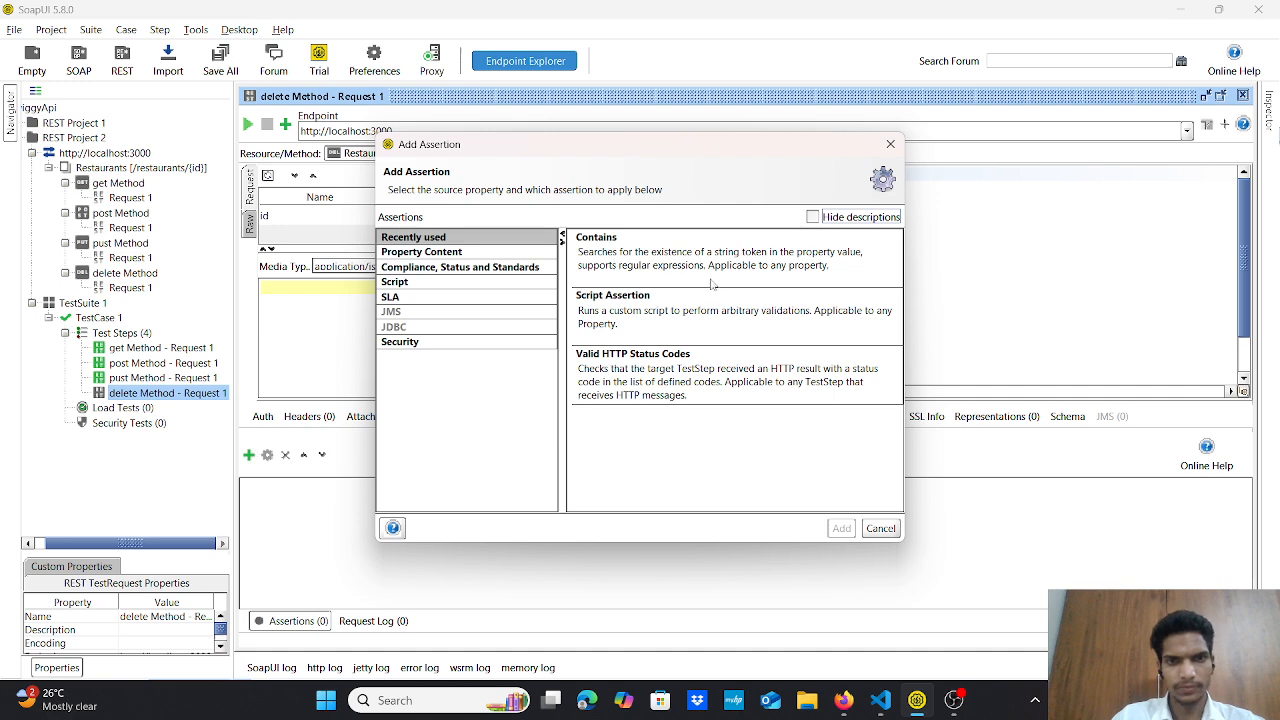
{"action": "double_click", "coordinate": [671, 386]}
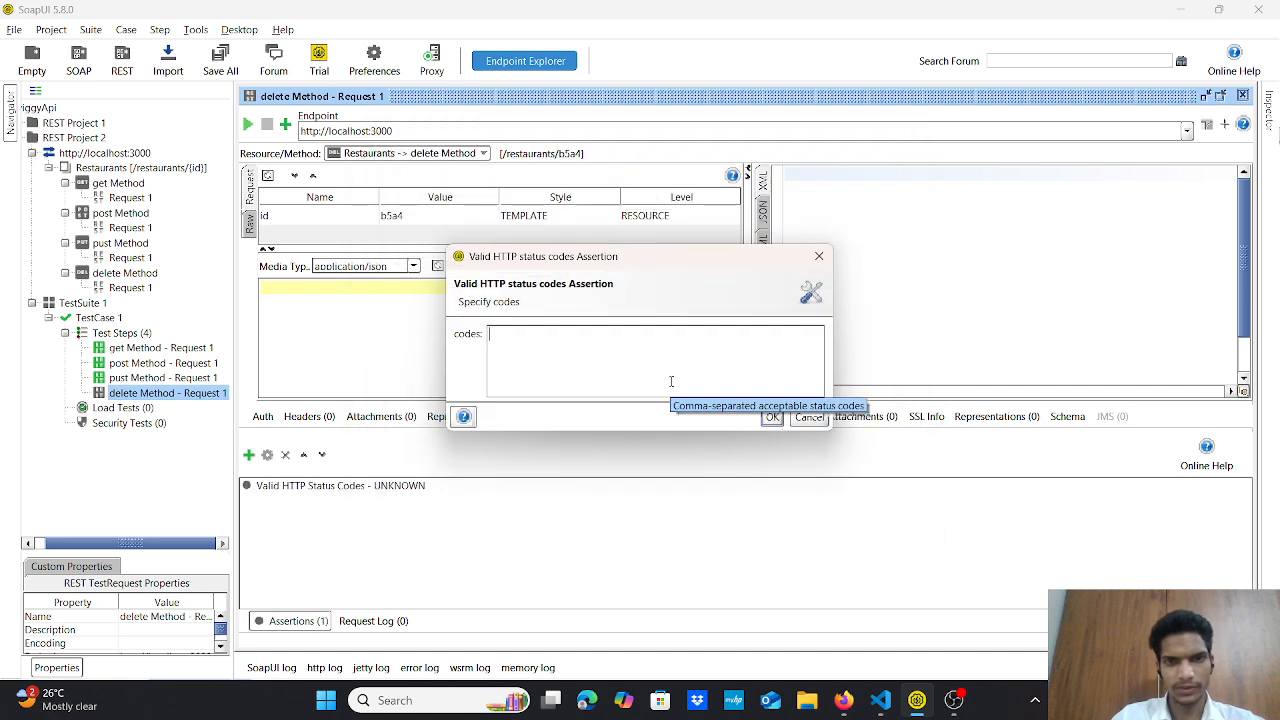
{"action": "type", "text": "200"}
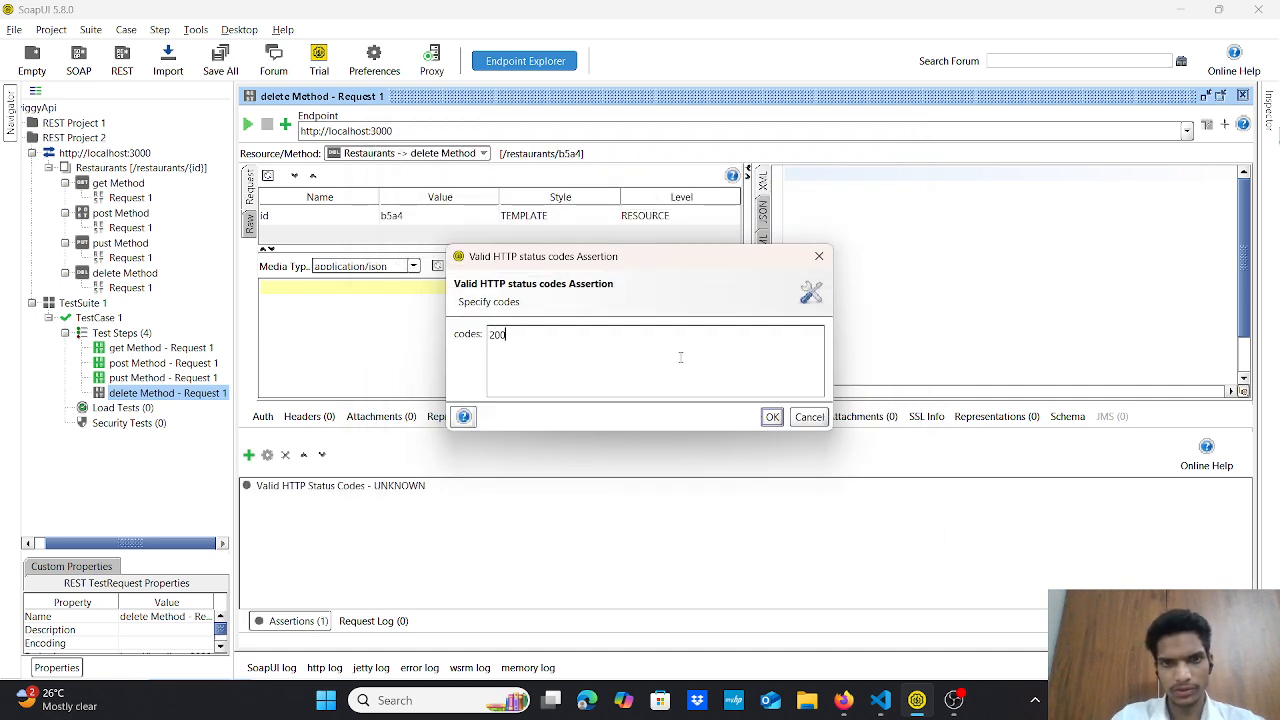
{"action": "left_click", "coordinate": [772, 417]}
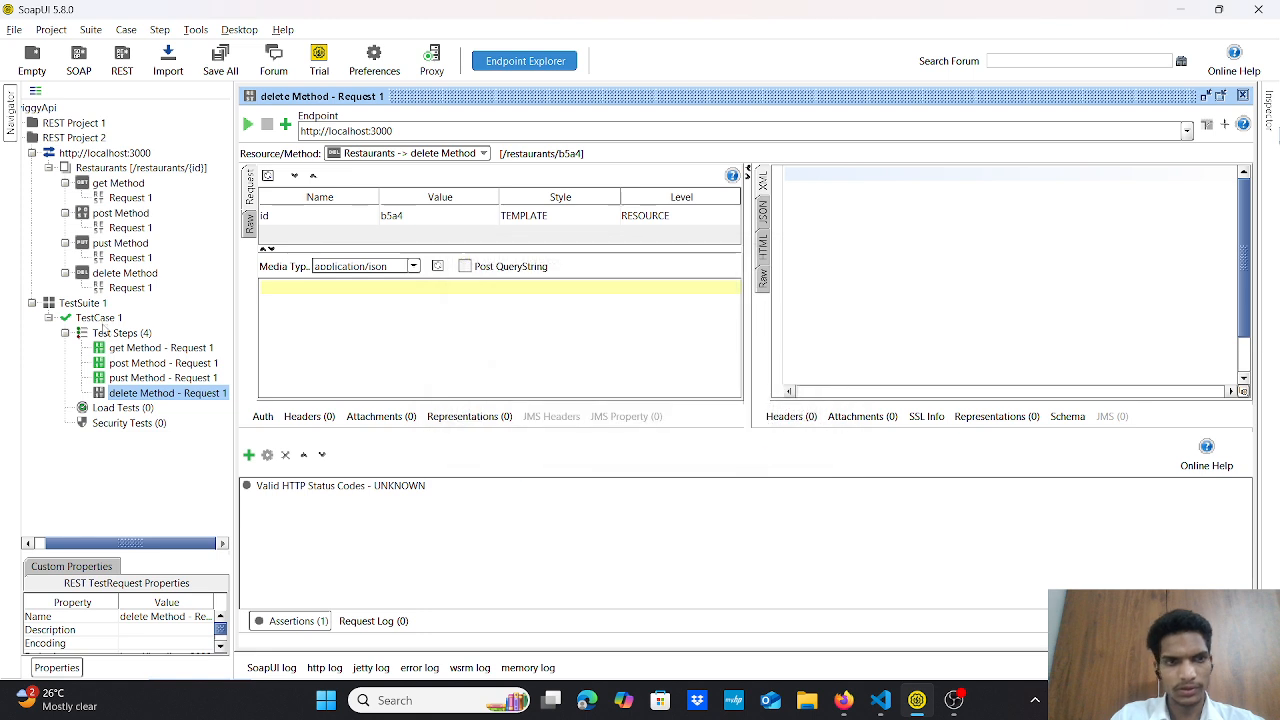
- Open the get Method test step and show its assertions area
{"action": "double_click", "coordinate": [145, 347]}
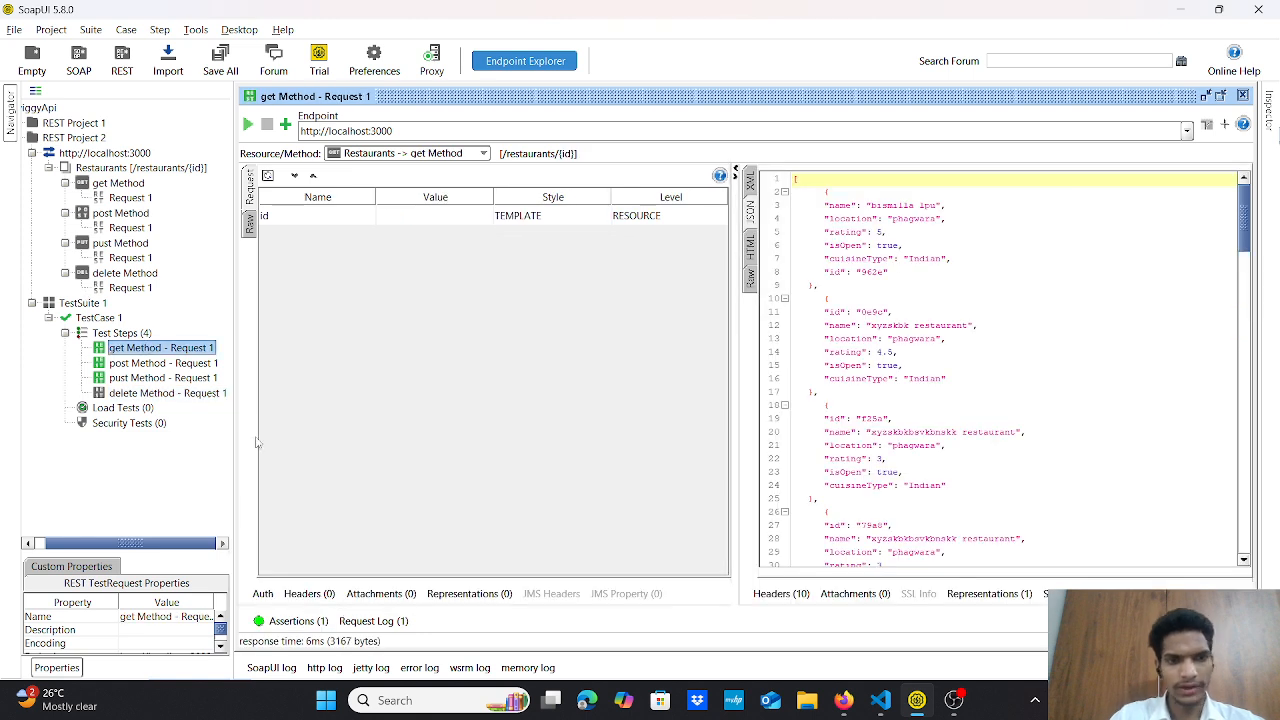
{"action": "left_click", "coordinate": [318, 621]}
{"action": "left_click", "coordinate": [250, 455]}
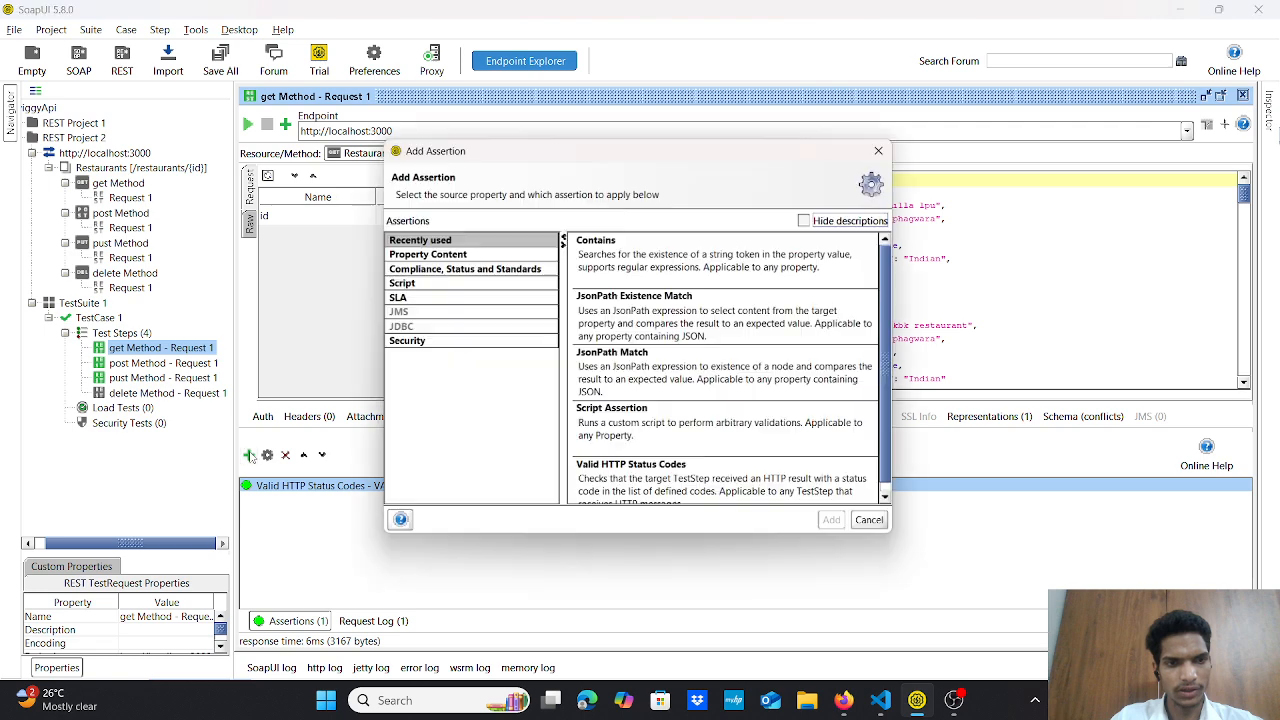
{"action": "left_click", "coordinate": [652, 283]}
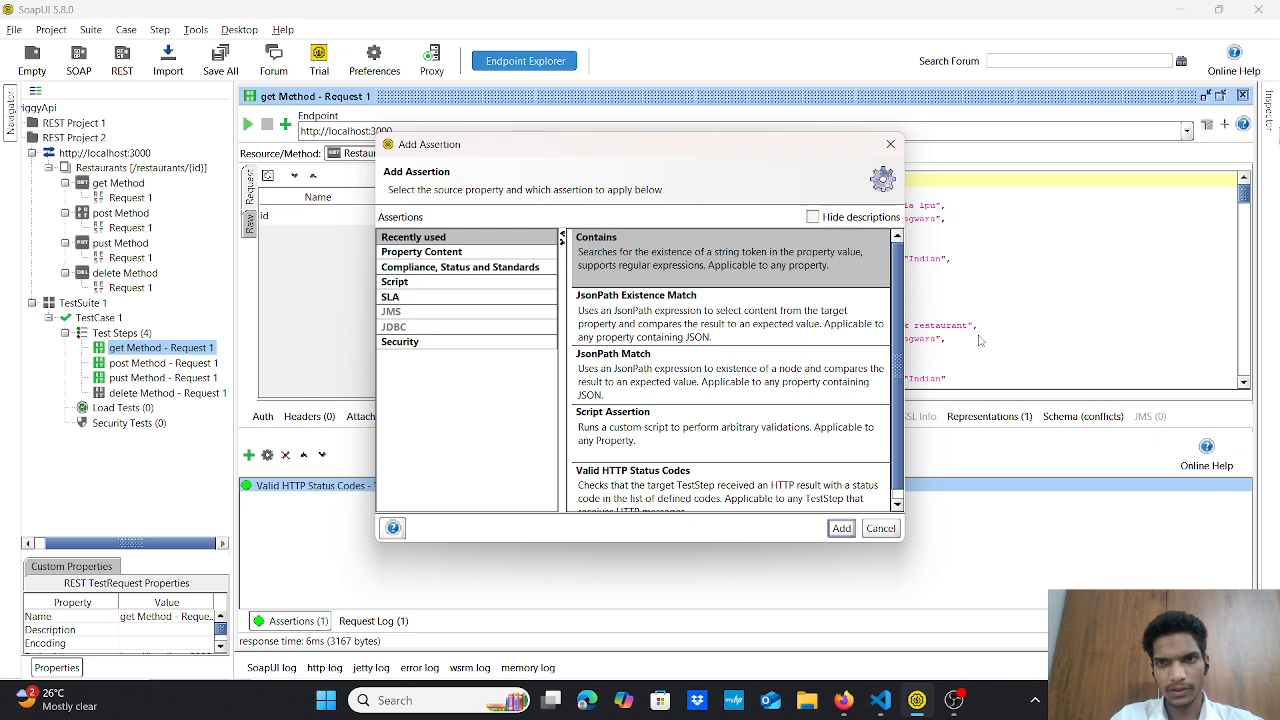
{"action": "left_click", "coordinate": [890, 146]}
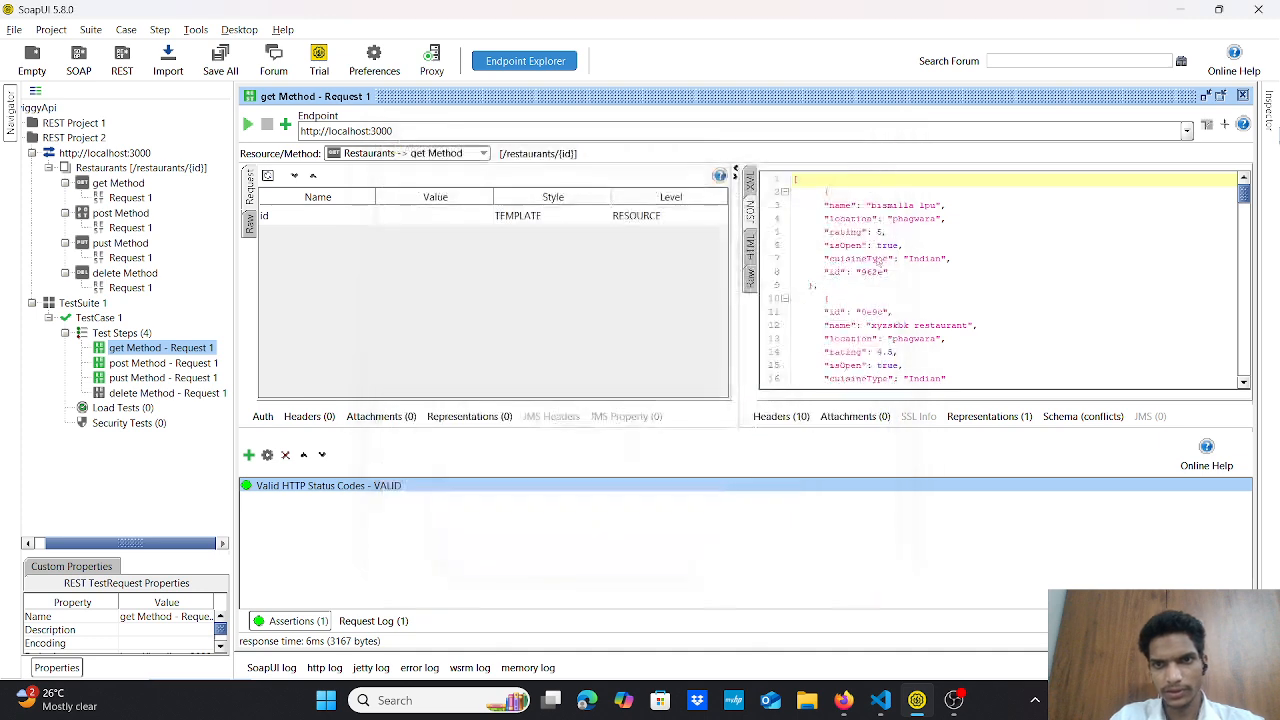
- Add a Contains assertion with the content "bismilla lpu" to the get Method test step, then resubmit the request and show its assertions
{"action": "double_click", "coordinate": [879, 207]}
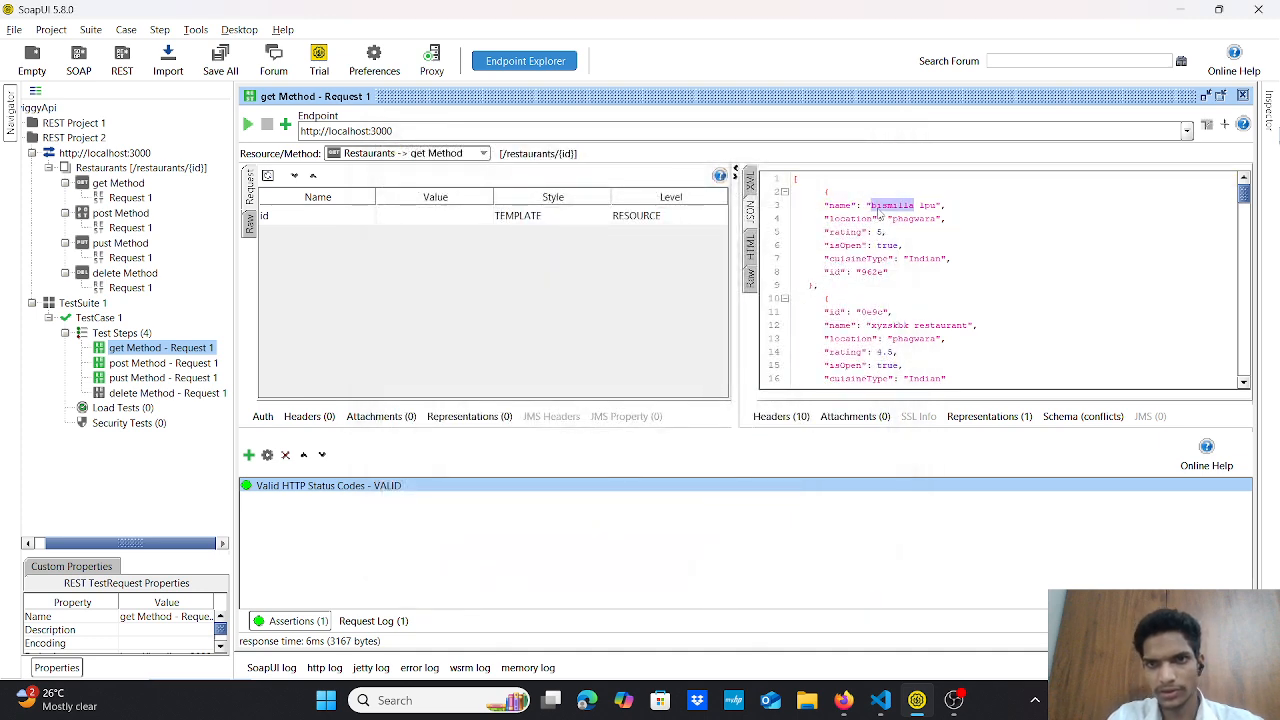
{"action": "left_click", "coordinate": [933, 209]}
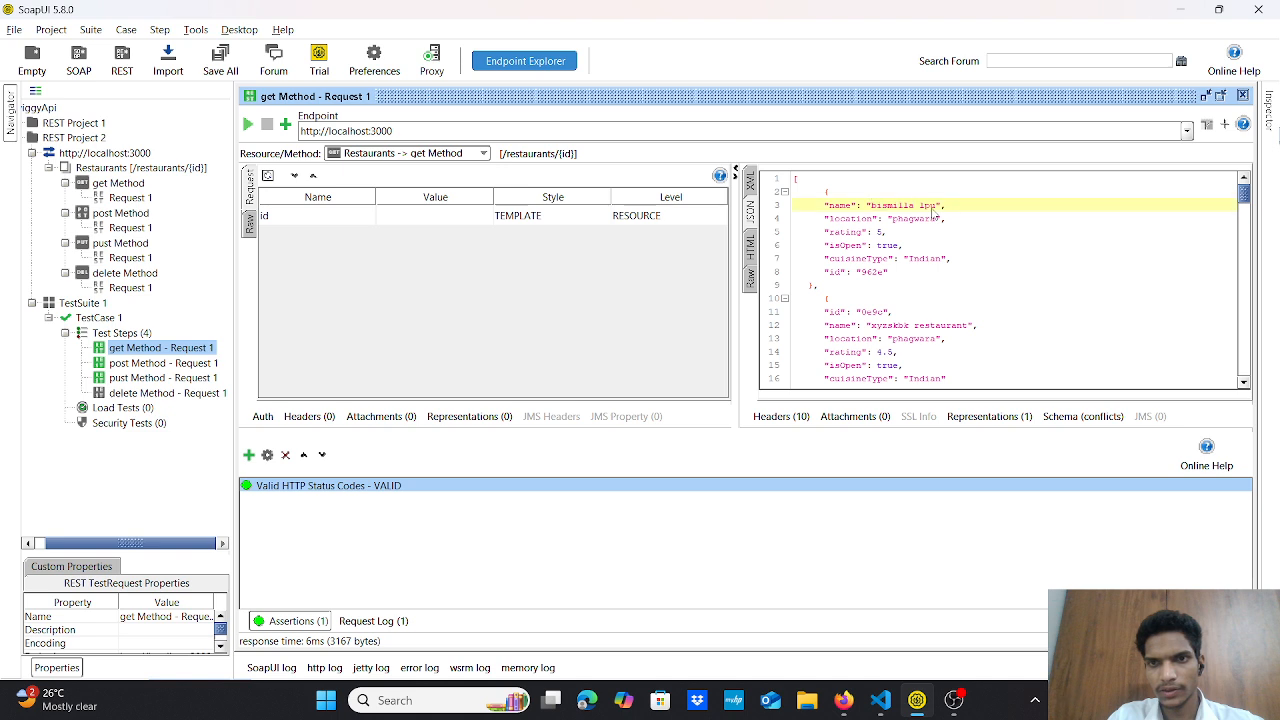
{"action": "left_click_drag", "start_coordinate": [935, 209], "coordinate": [873, 212]}
{"action": "key", "text": "ctrl+c"}
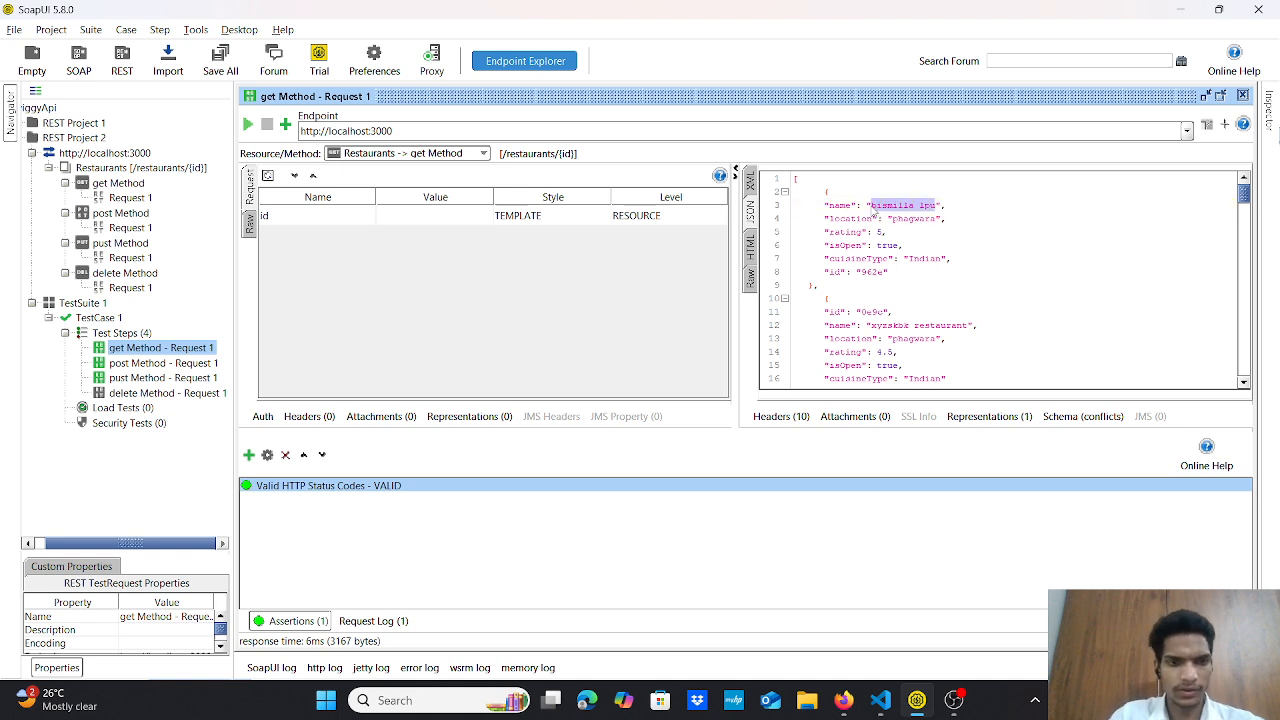
{"action": "left_click", "coordinate": [249, 455]}
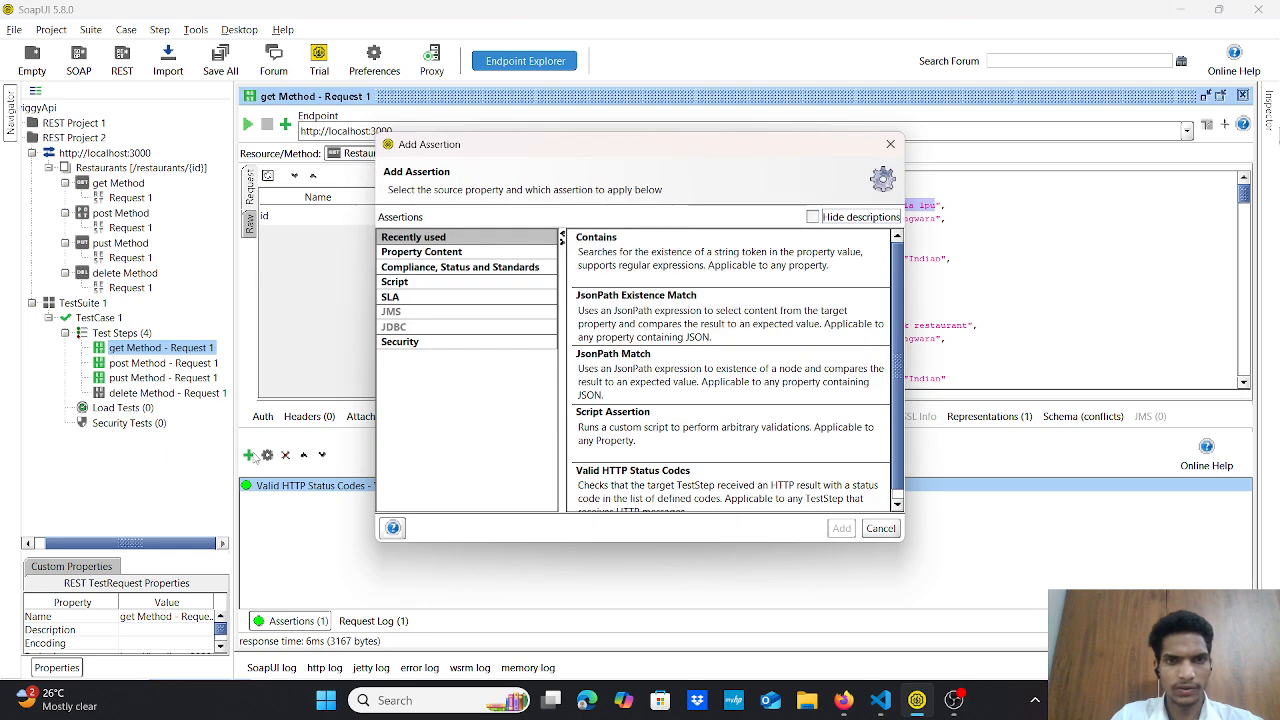
{"action": "double_click", "coordinate": [690, 269]}
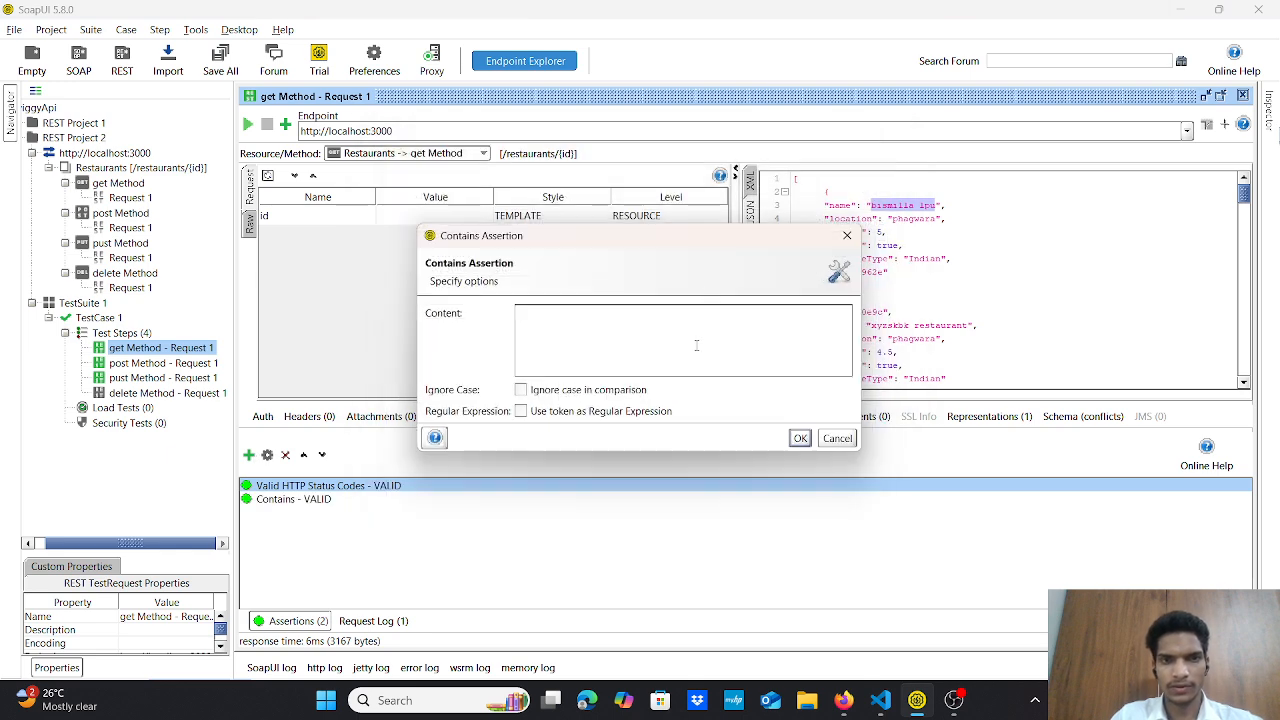
{"action": "key", "text": "ctrl+v"}
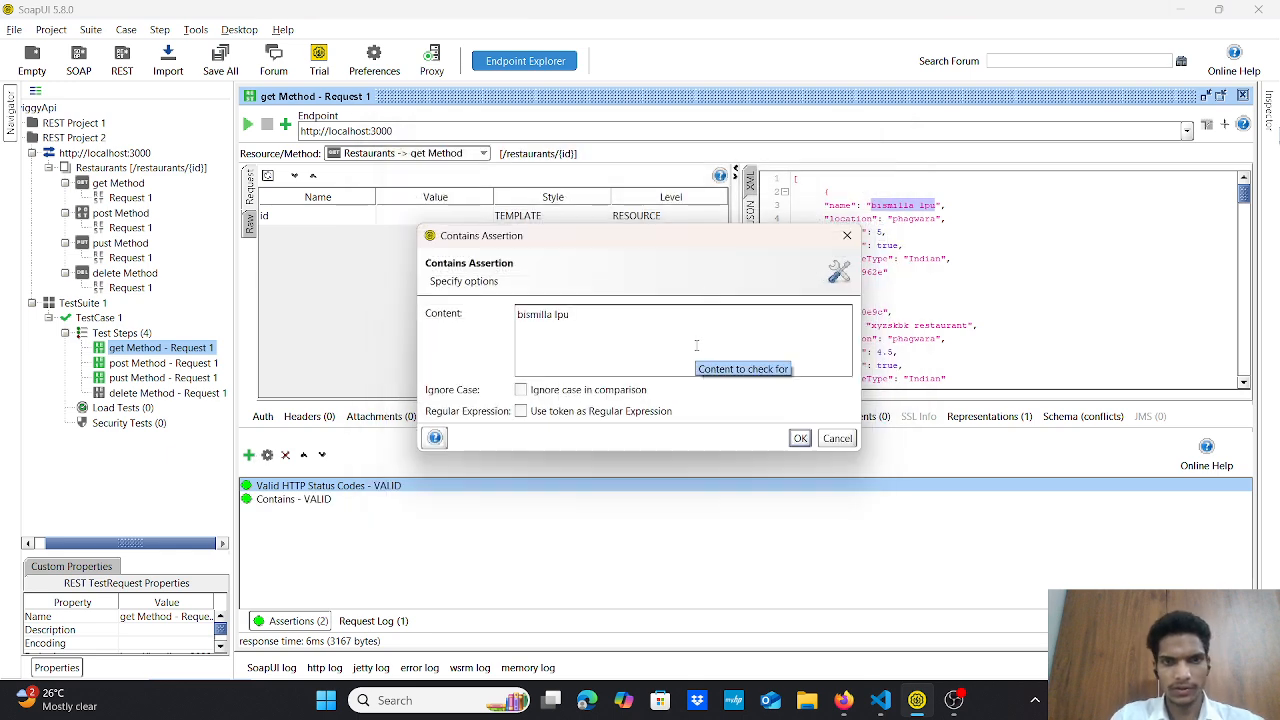
{"action": "left_click", "coordinate": [800, 438]}
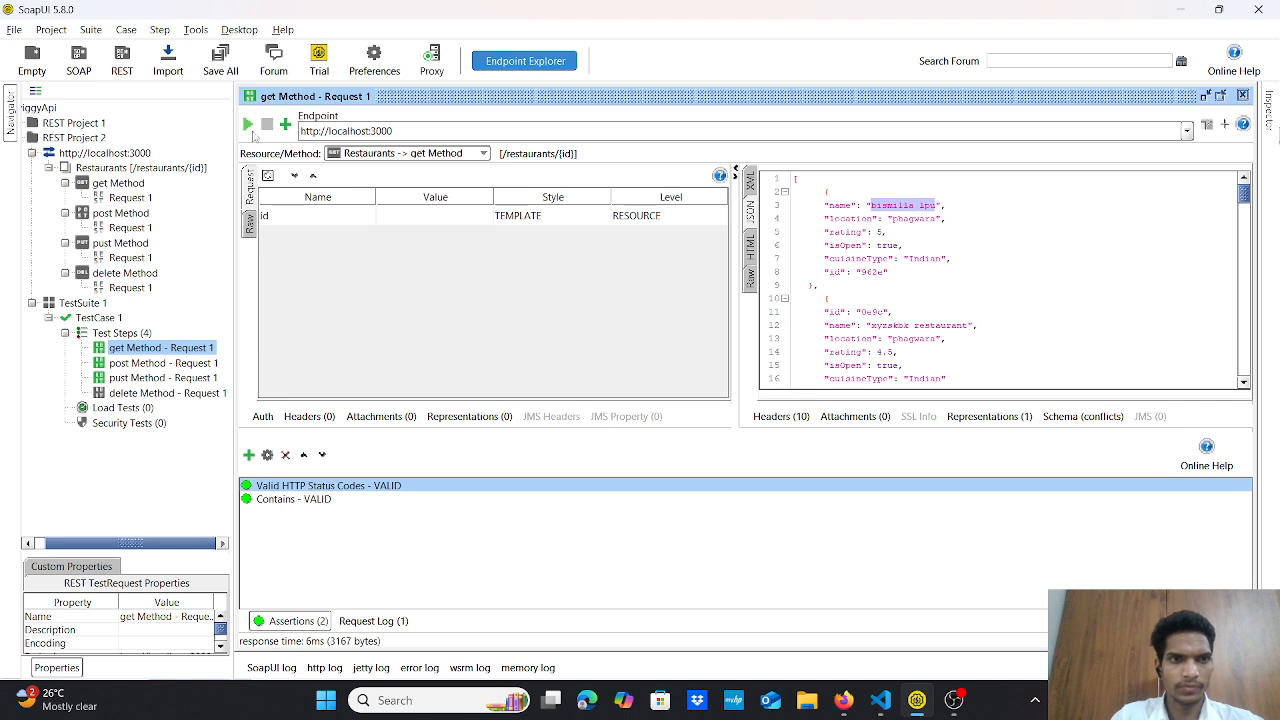
{"action": "left_click", "coordinate": [249, 125]}
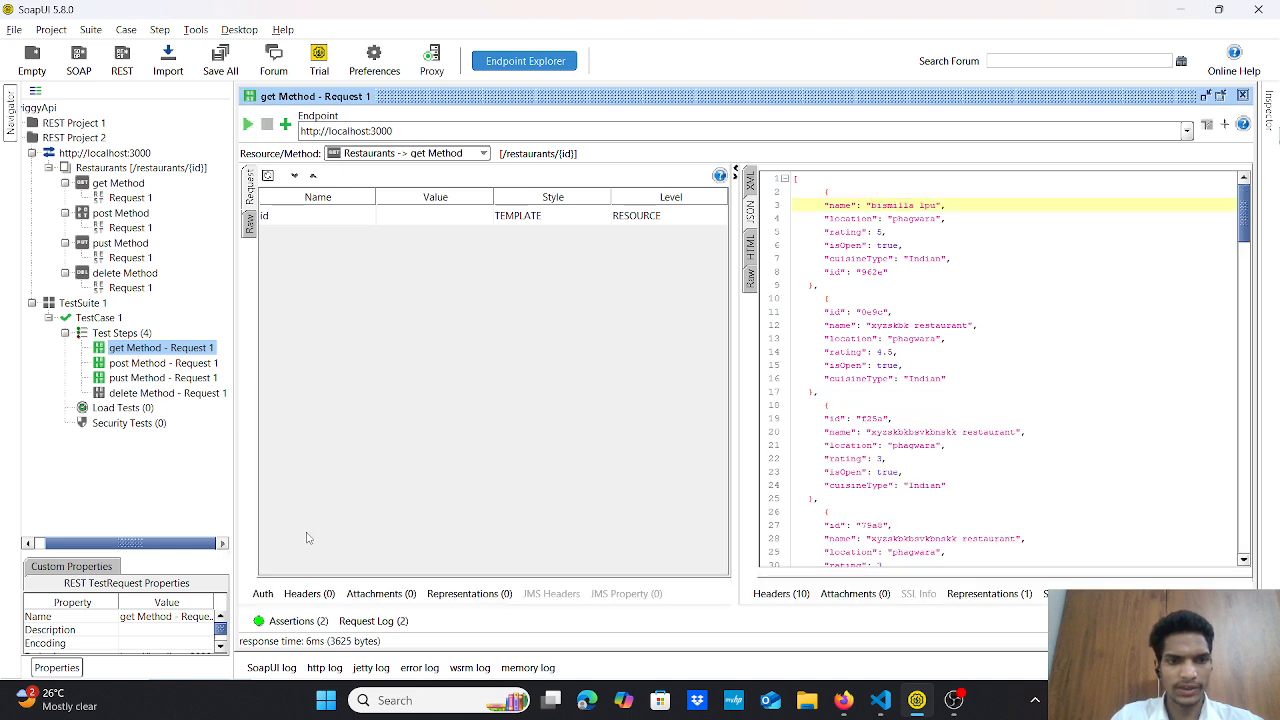
{"action": "left_click", "coordinate": [298, 620]}
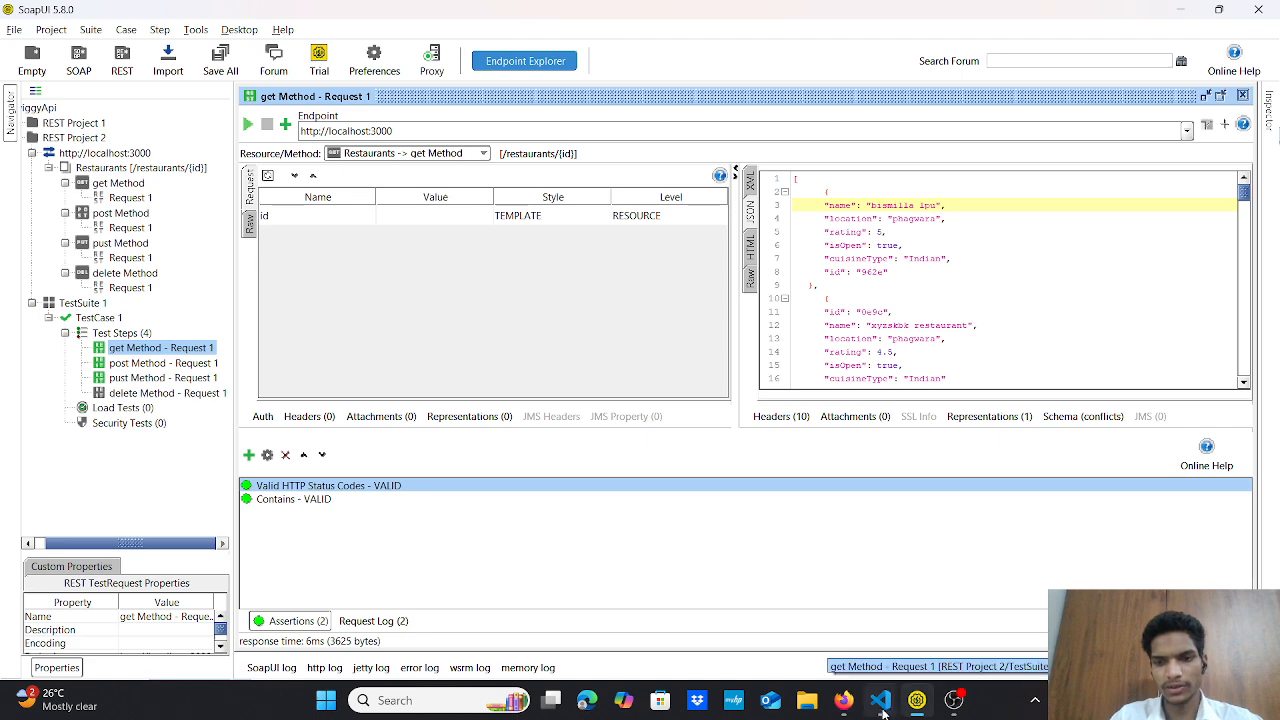
- Switch to Firefox and review the list of required SOAPUI assertions in the Swiggy_Assignment_21 document
{"action": "left_click", "coordinate": [845, 706]}
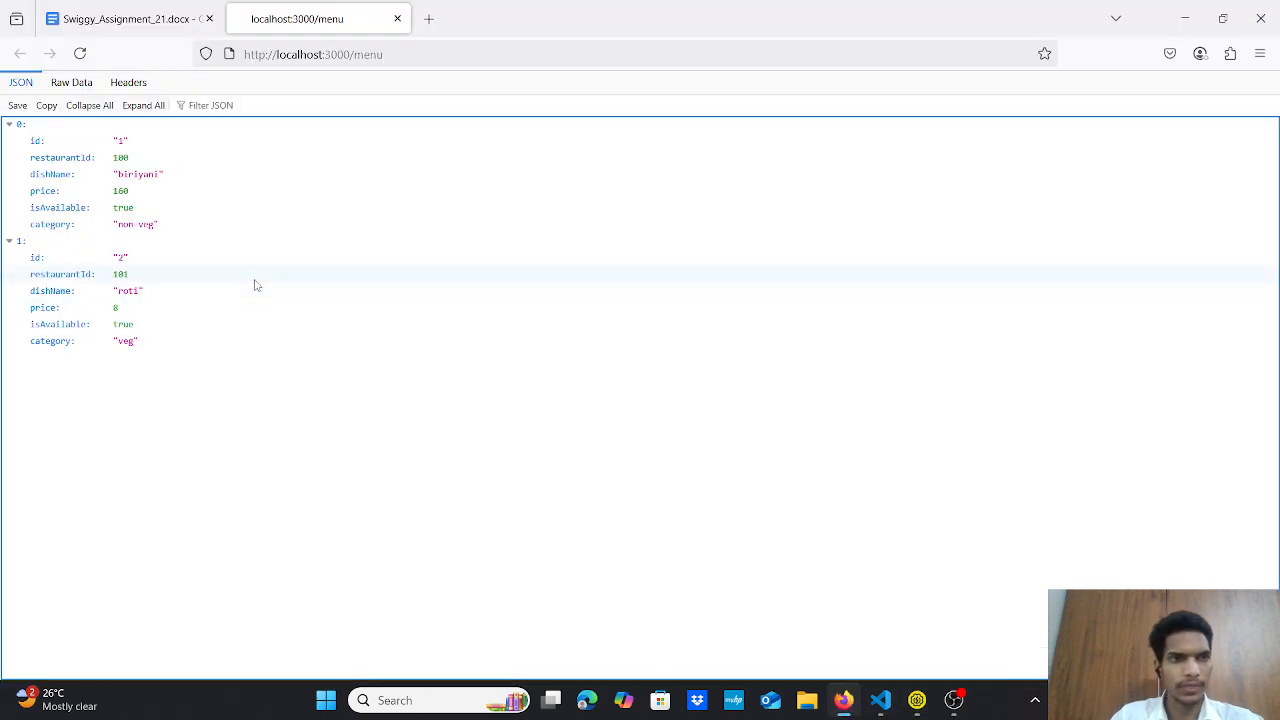
{"action": "left_click", "coordinate": [105, 8]}
{"action": "scroll", "coordinate": [438, 303], "scroll_direction": "up", "scroll_amount": 3}
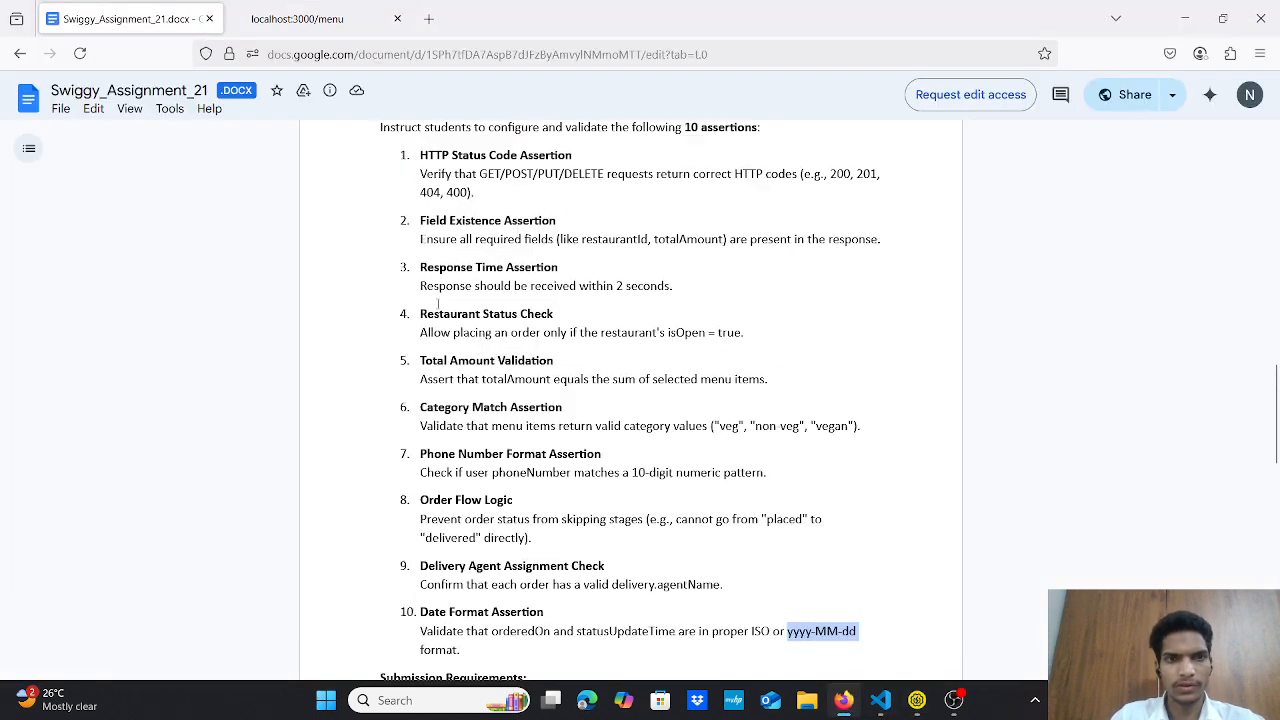
{"action": "scroll", "coordinate": [438, 303], "scroll_direction": "up", "scroll_amount": 1}
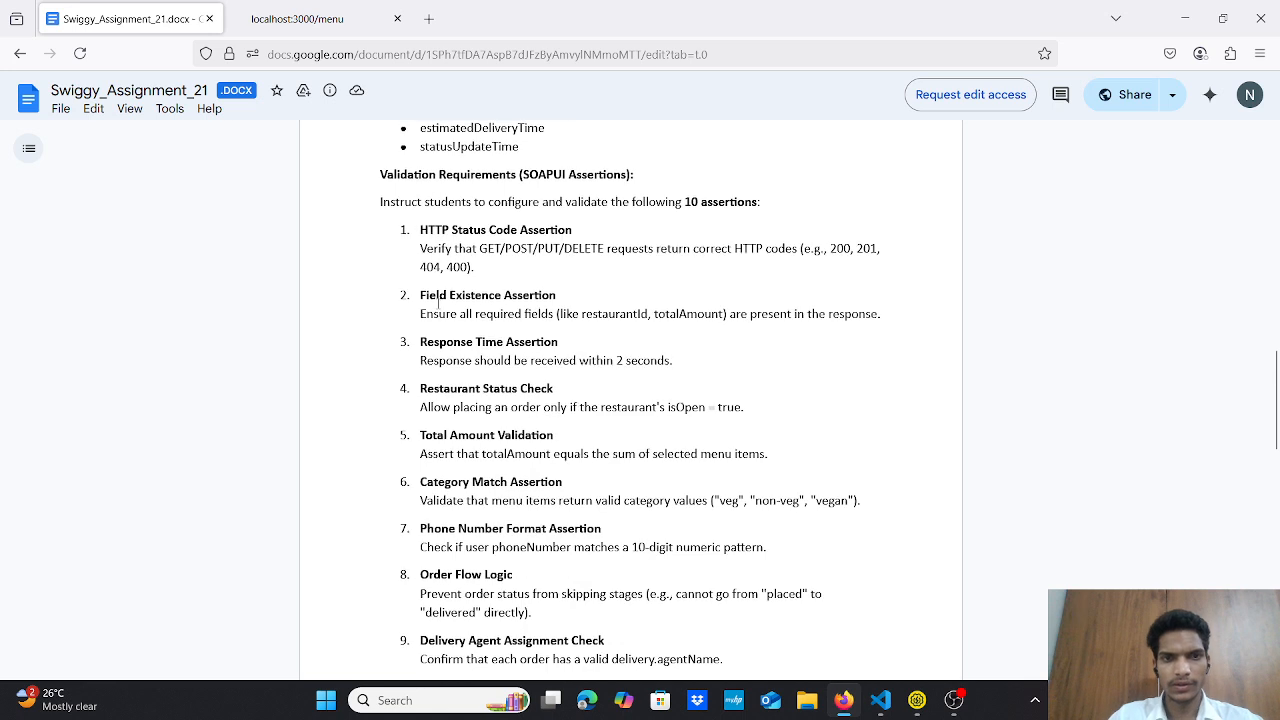
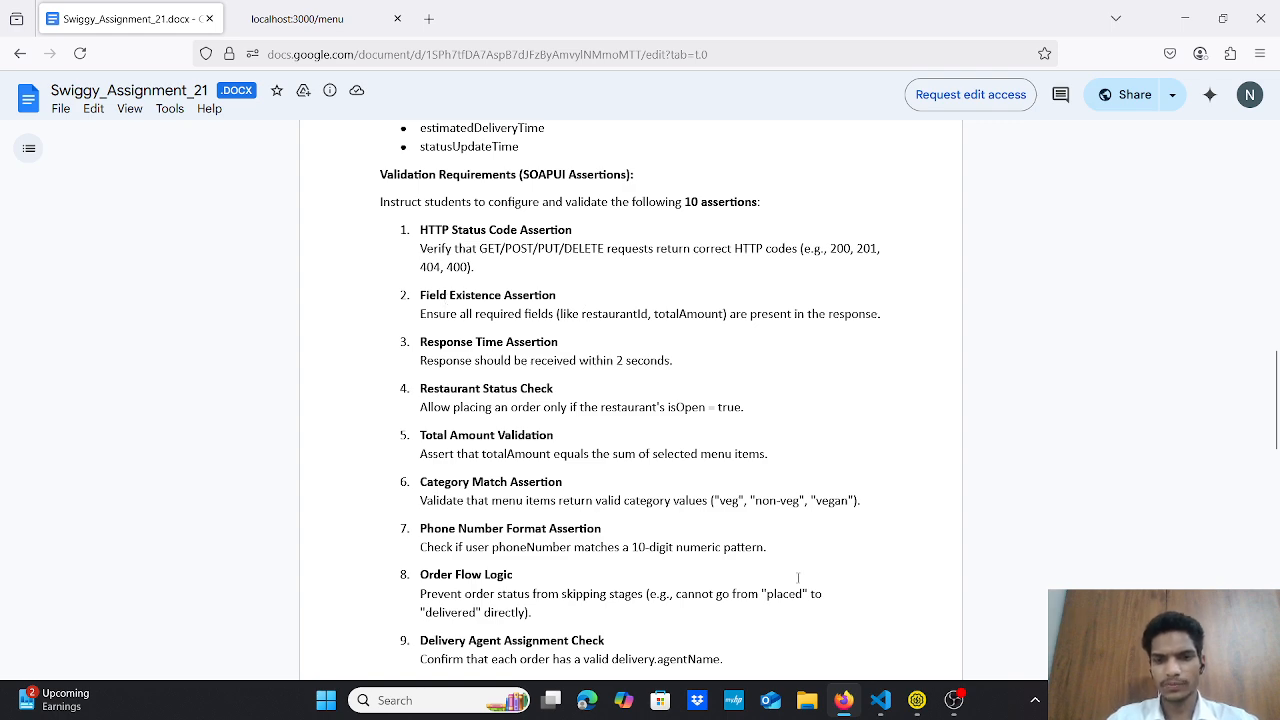
- Back in SoapUI, add a JsonPath Existence Match assertion to the get Method test step with expression $.[*].name and expected result true
{"action": "left_click", "coordinate": [917, 700]}
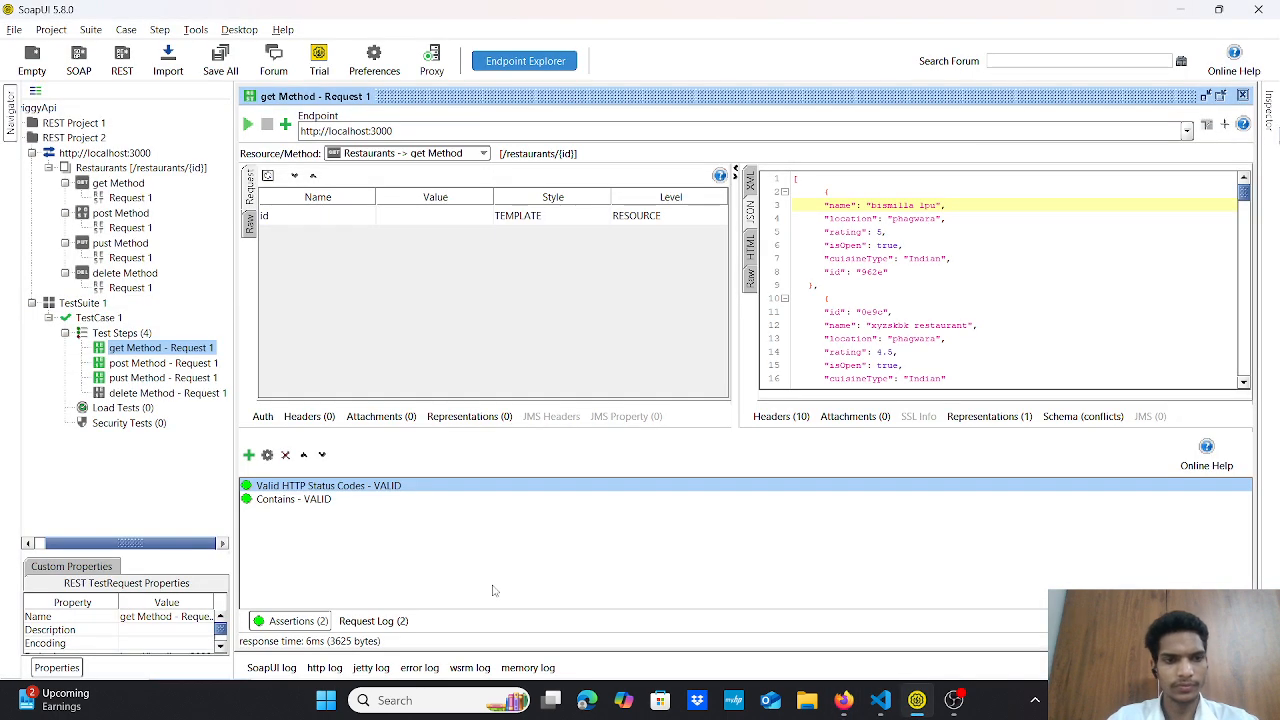
{"action": "left_click", "coordinate": [250, 455]}
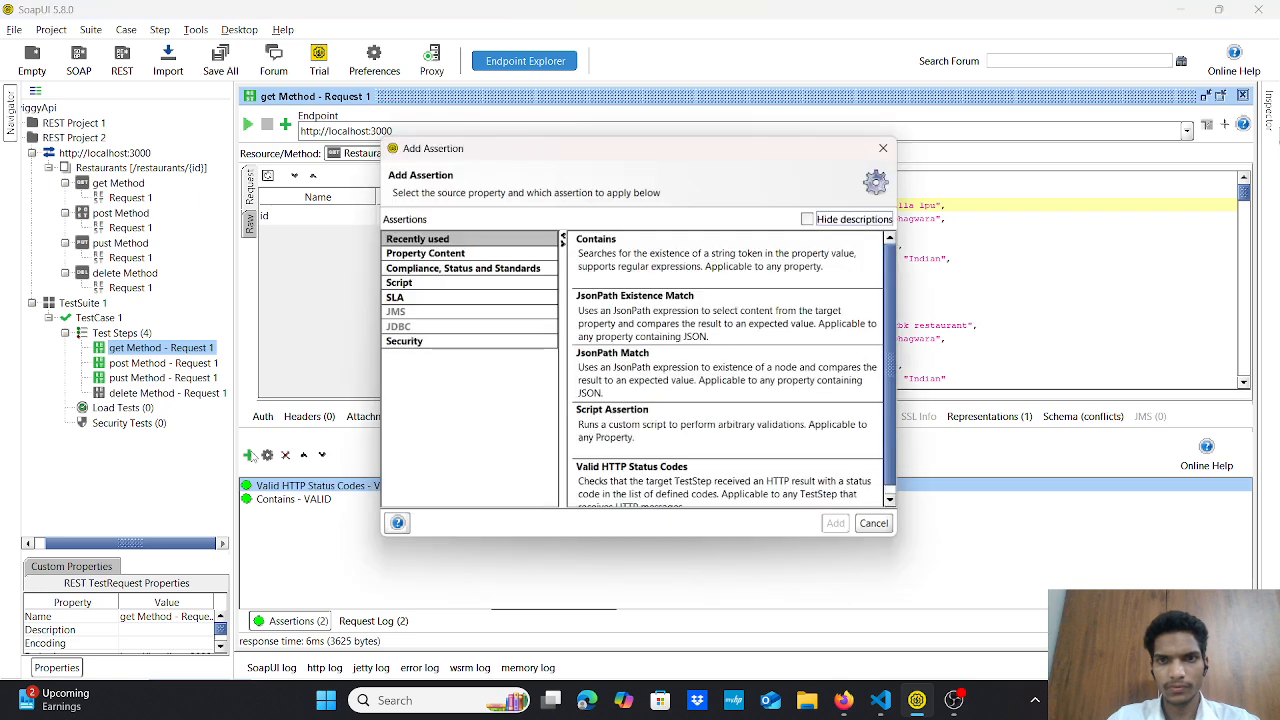
{"action": "left_click", "coordinate": [684, 336]}
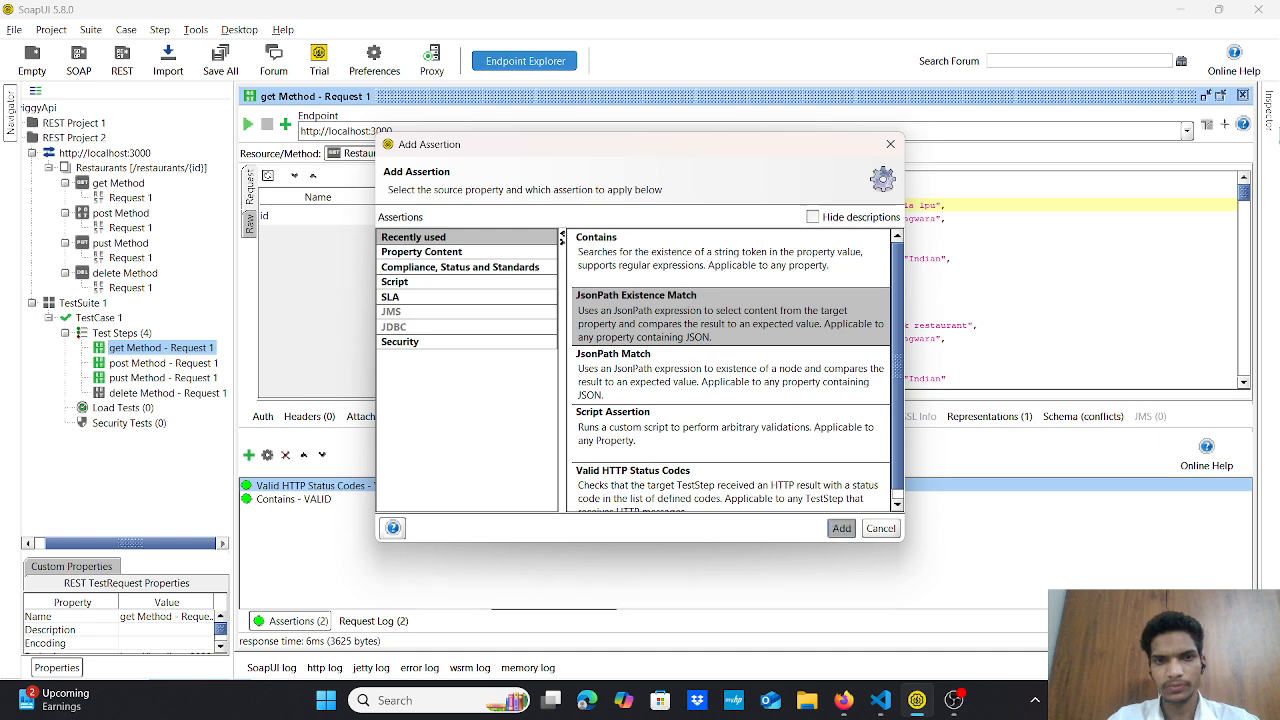
{"action": "left_click", "coordinate": [841, 528]}
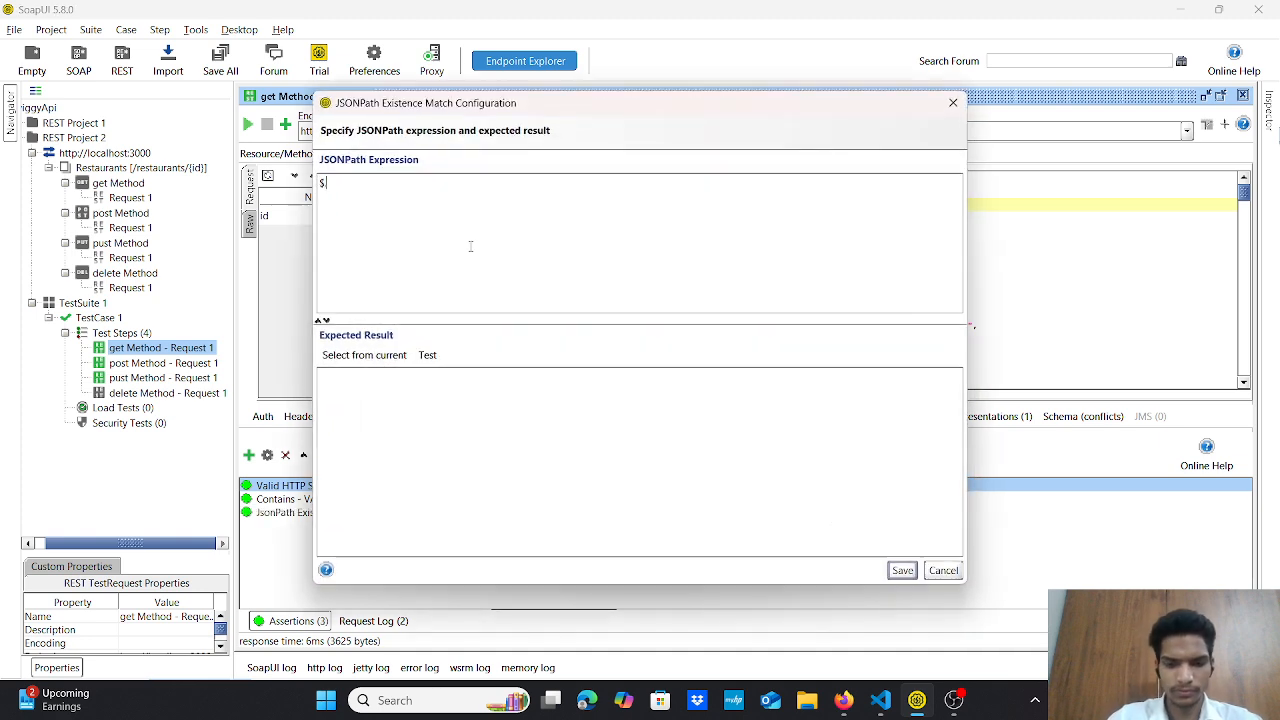
{"action": "type", "text": "$.['"}
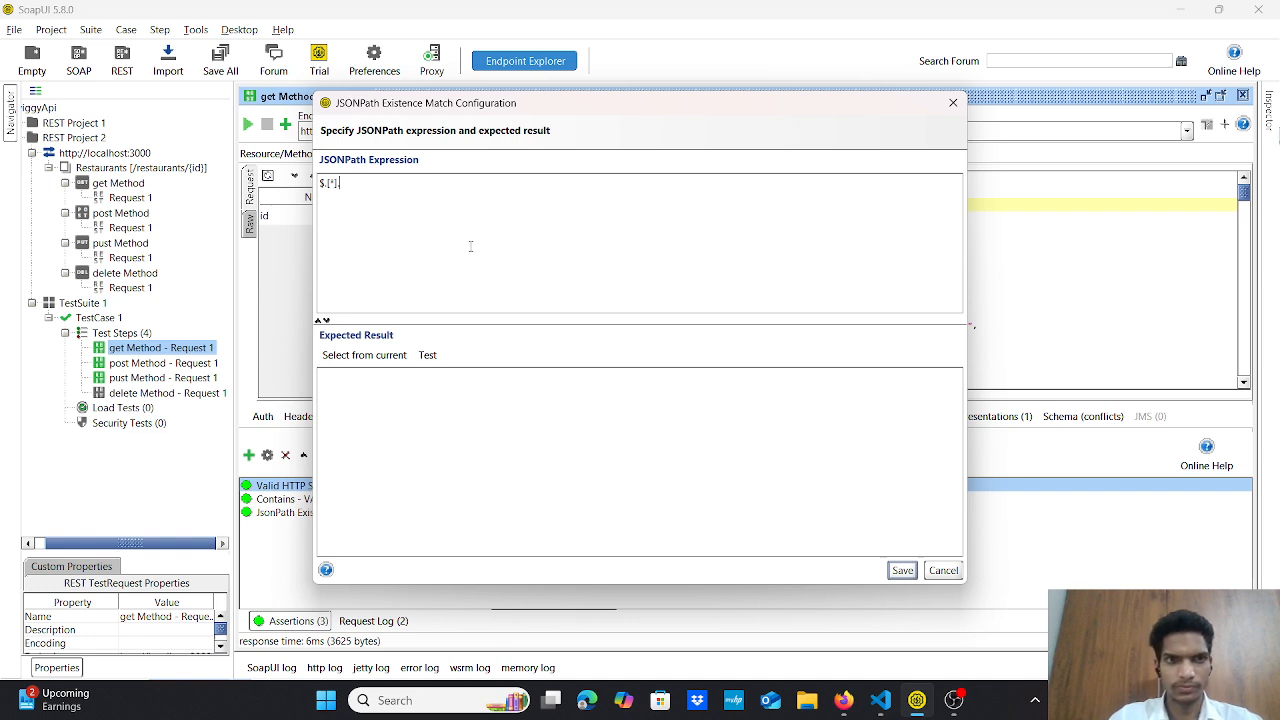
{"action": "type", "text": "].name"}
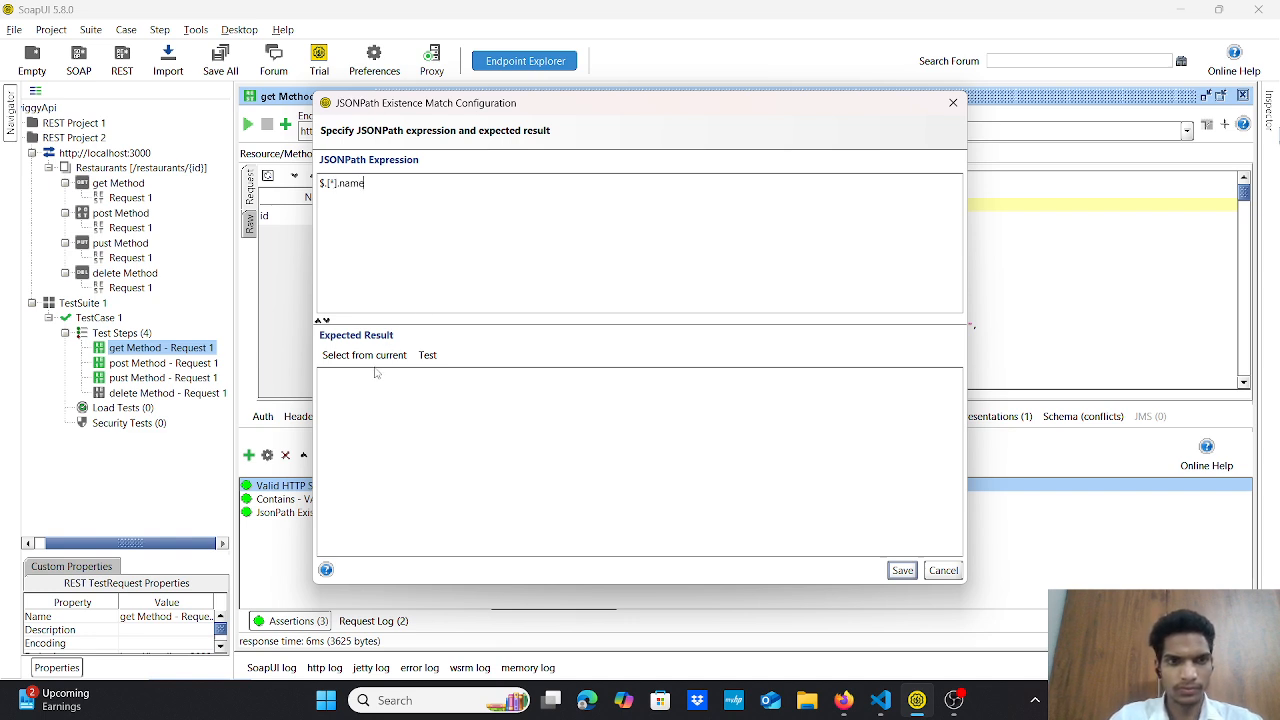
{"action": "left_click", "coordinate": [370, 356]}
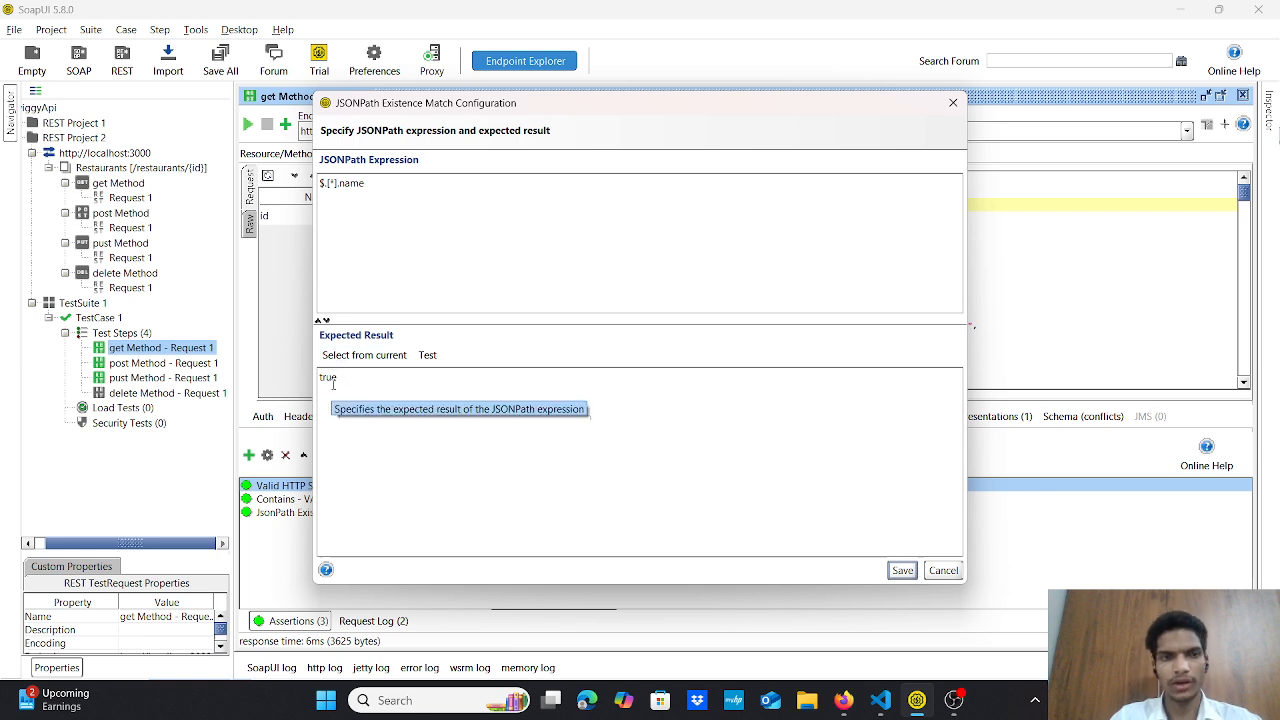
{"action": "left_click", "coordinate": [905, 570]}
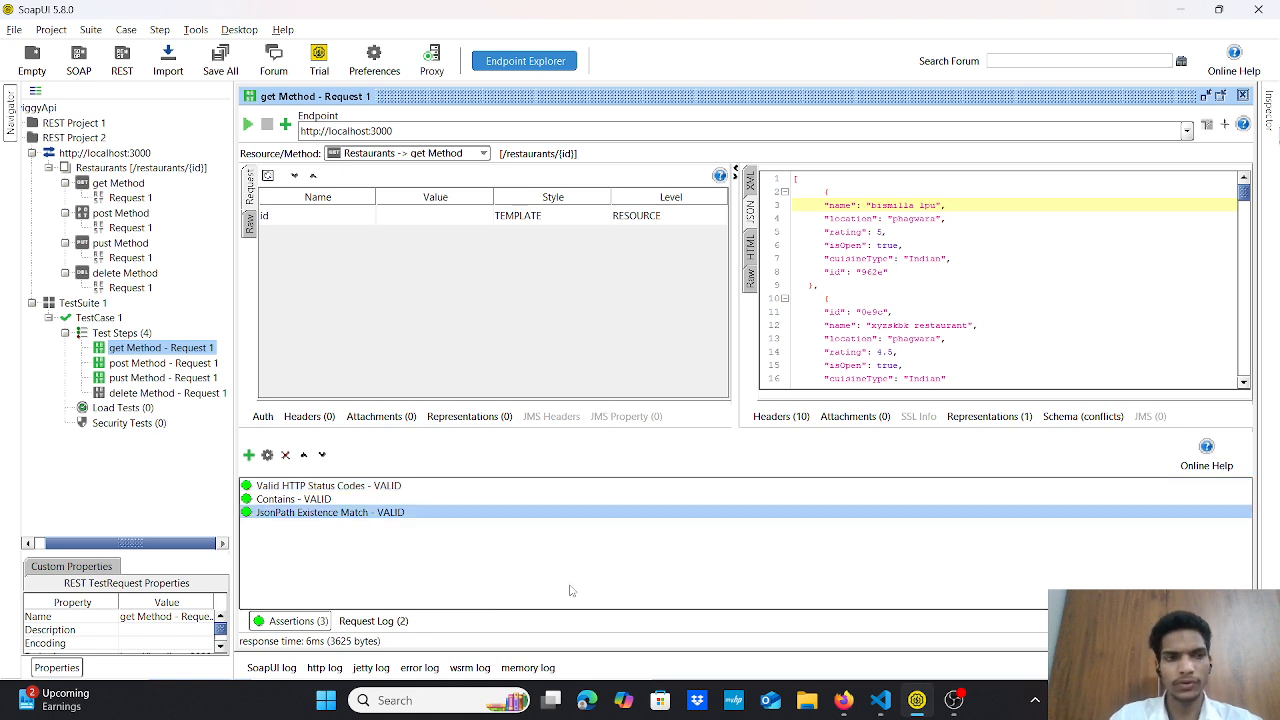
- Open TestSuite 1 maximized, set its test cases to run in parallel, and run the suite
{"action": "left_click", "coordinate": [81, 304]}
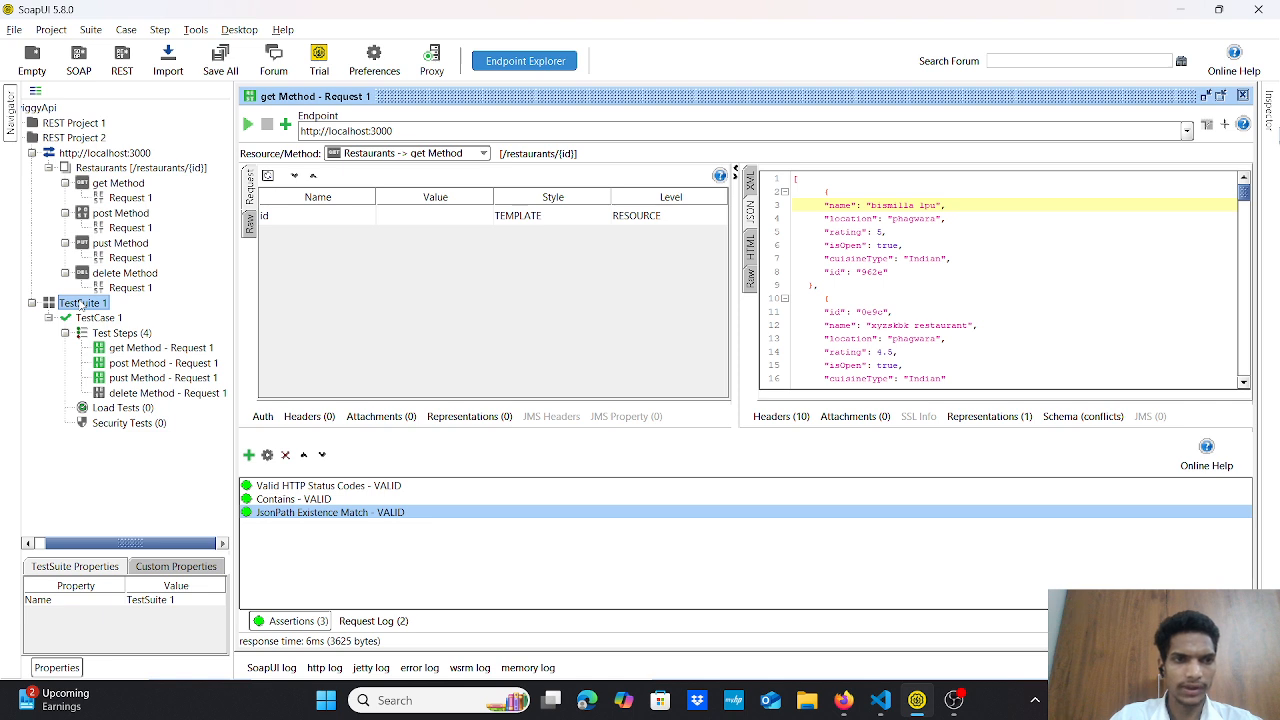
{"action": "double_click", "coordinate": [80, 305]}
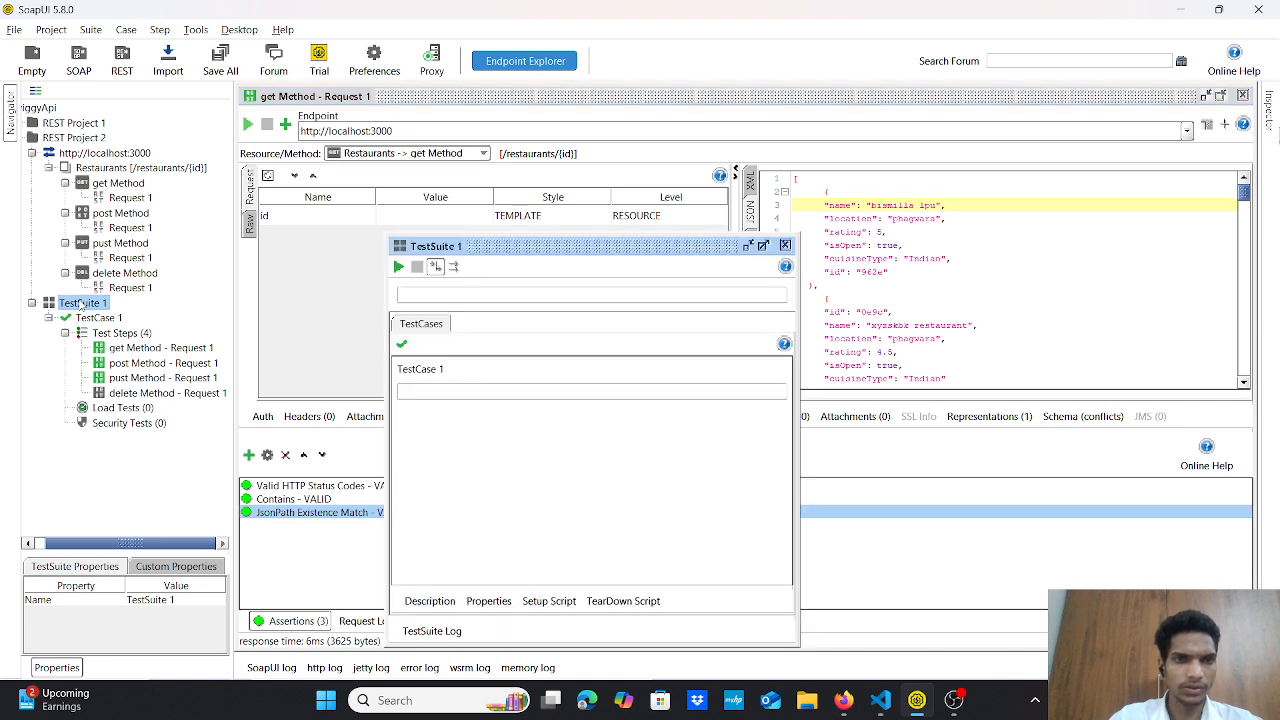
{"action": "left_click", "coordinate": [760, 246]}
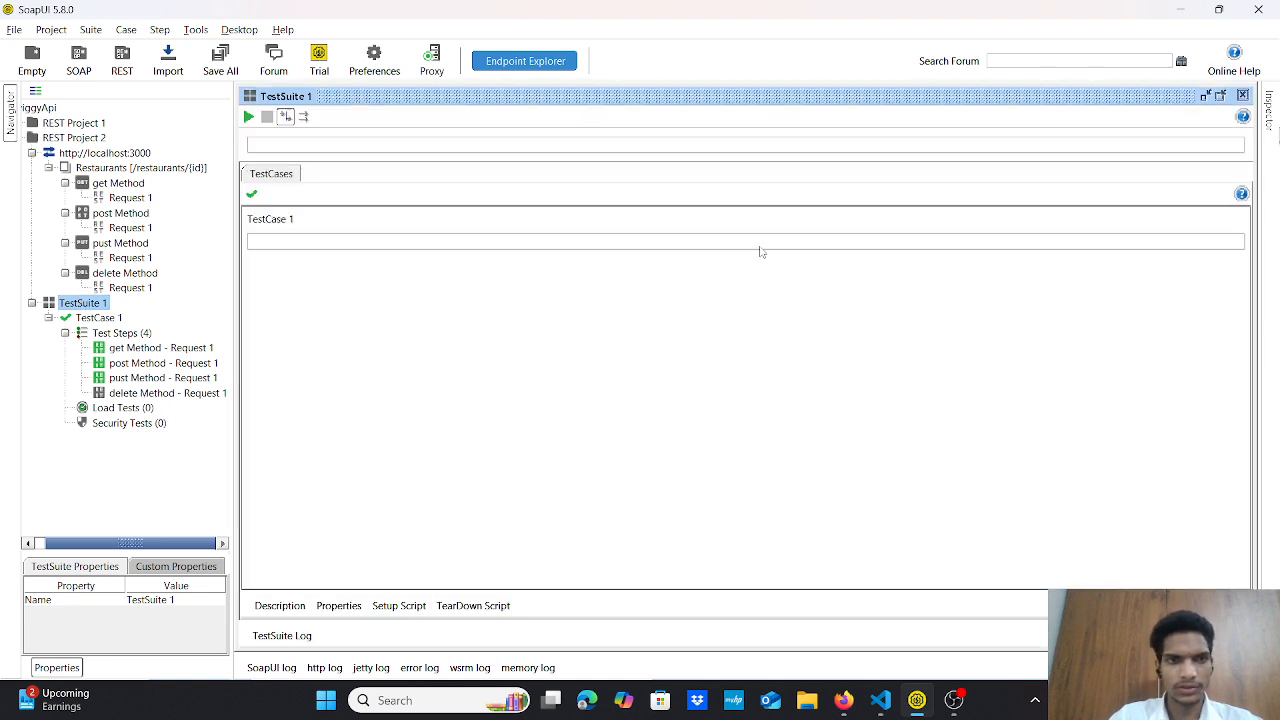
{"action": "left_click", "coordinate": [305, 117]}
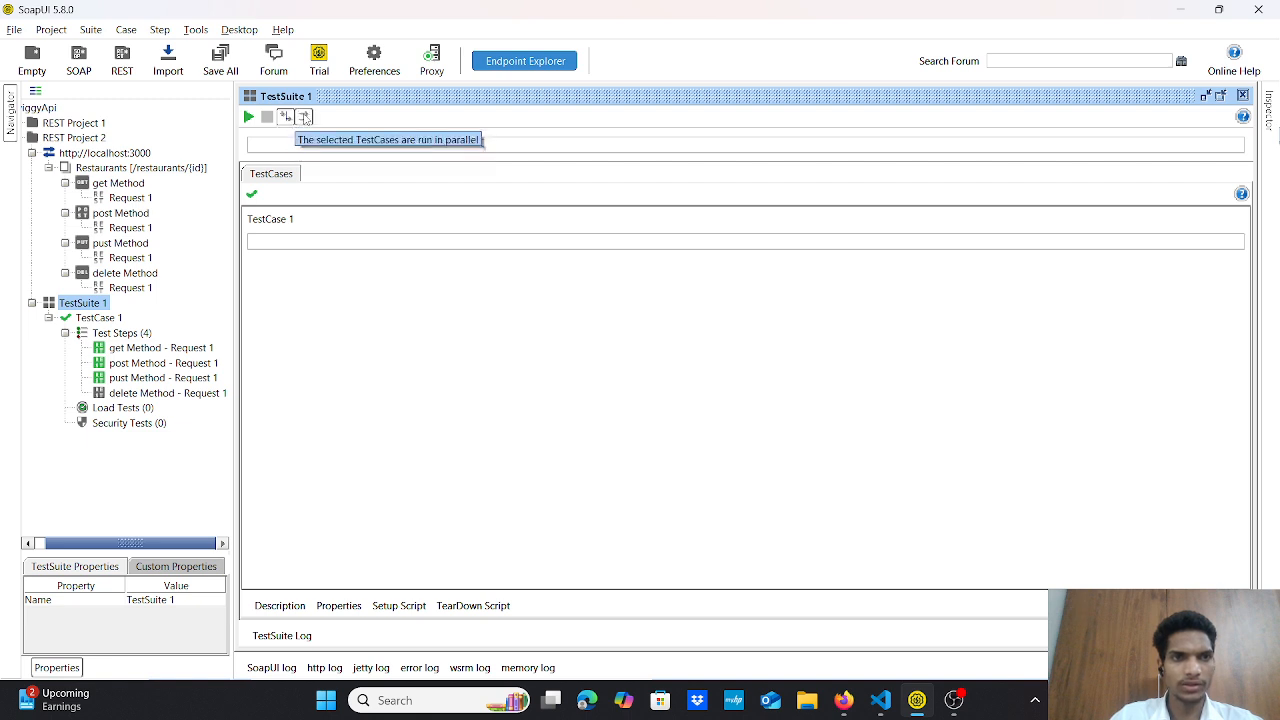
{"action": "left_click", "coordinate": [249, 117]}
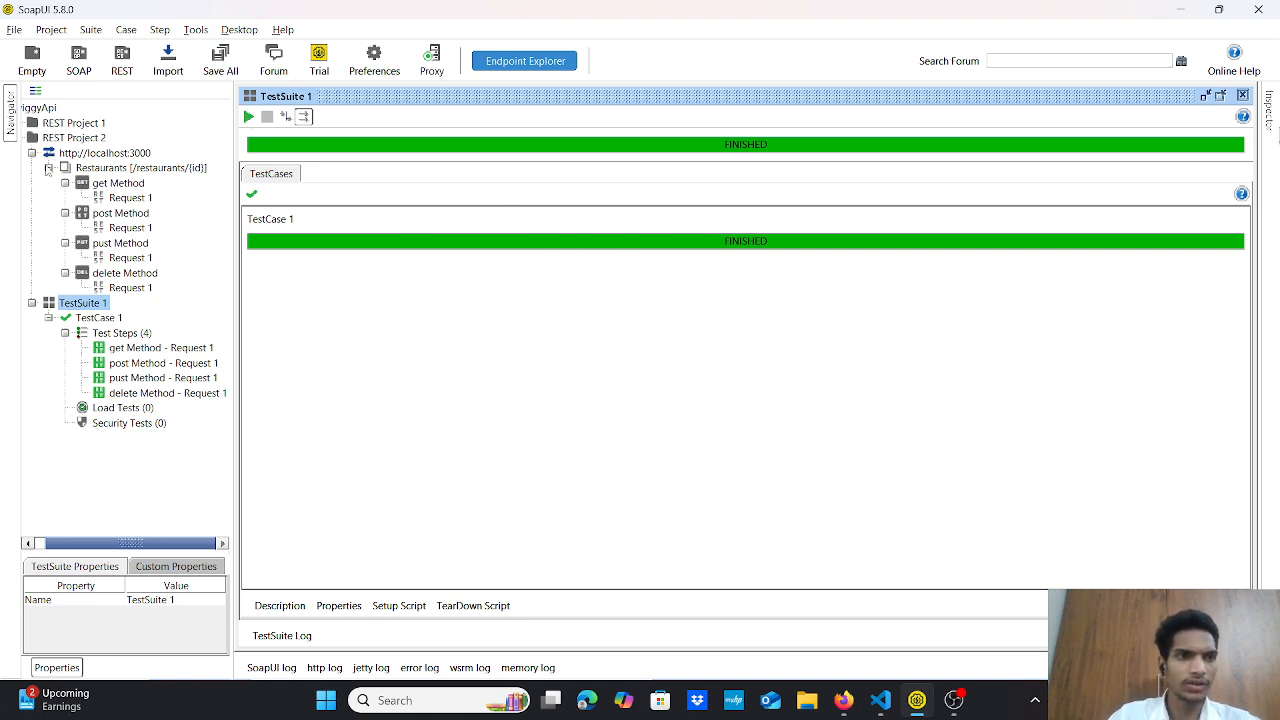
{"action": "left_click", "coordinate": [33, 304]}
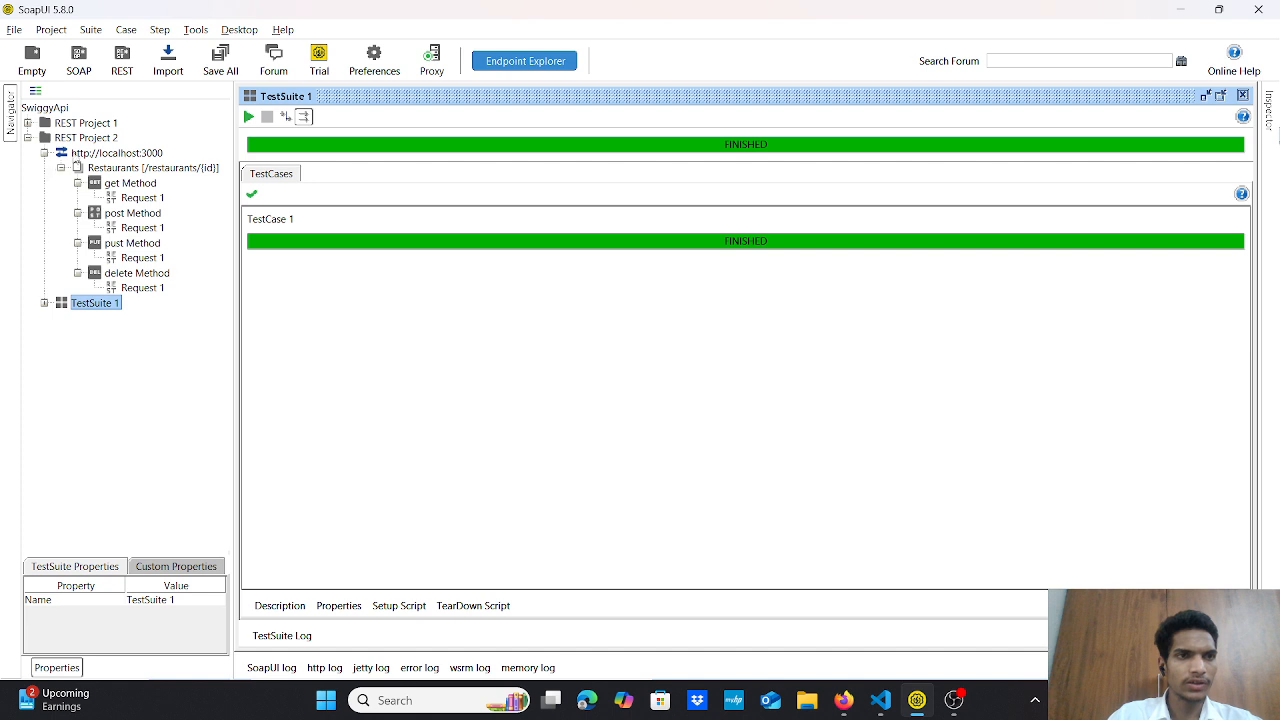
{"action": "right_click", "coordinate": [97, 140]}
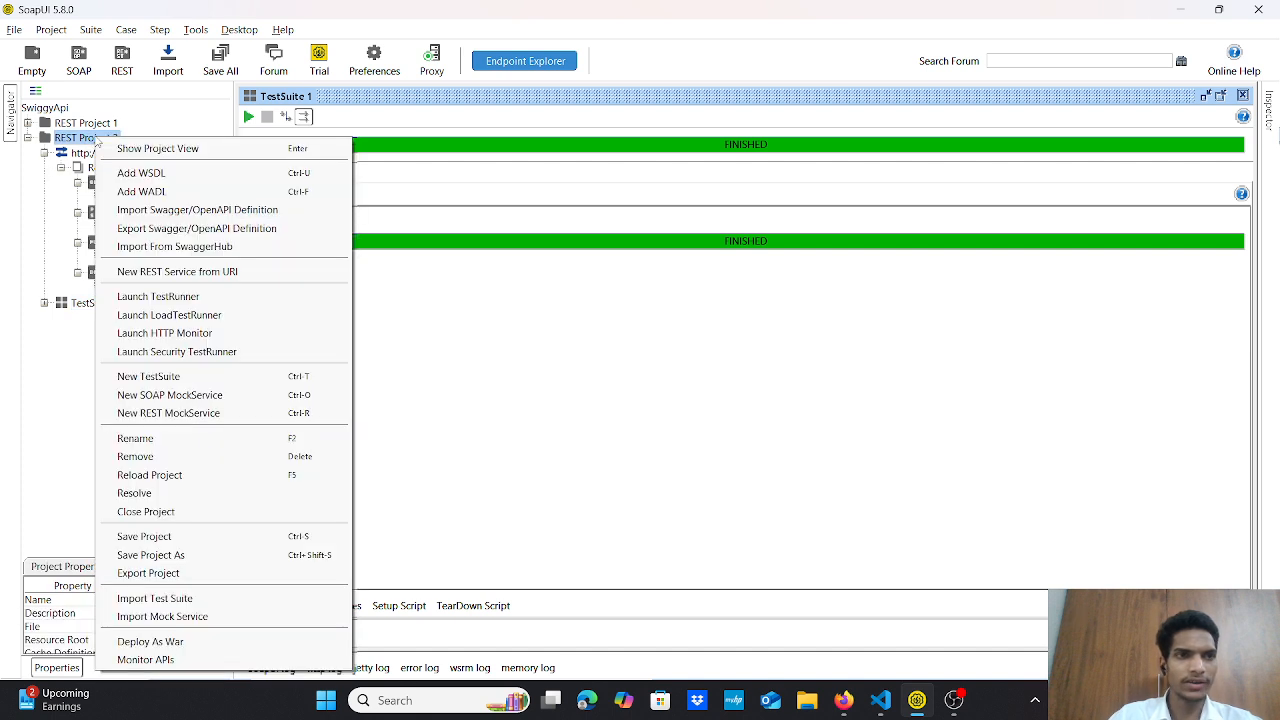
{"action": "left_click", "coordinate": [205, 272]}
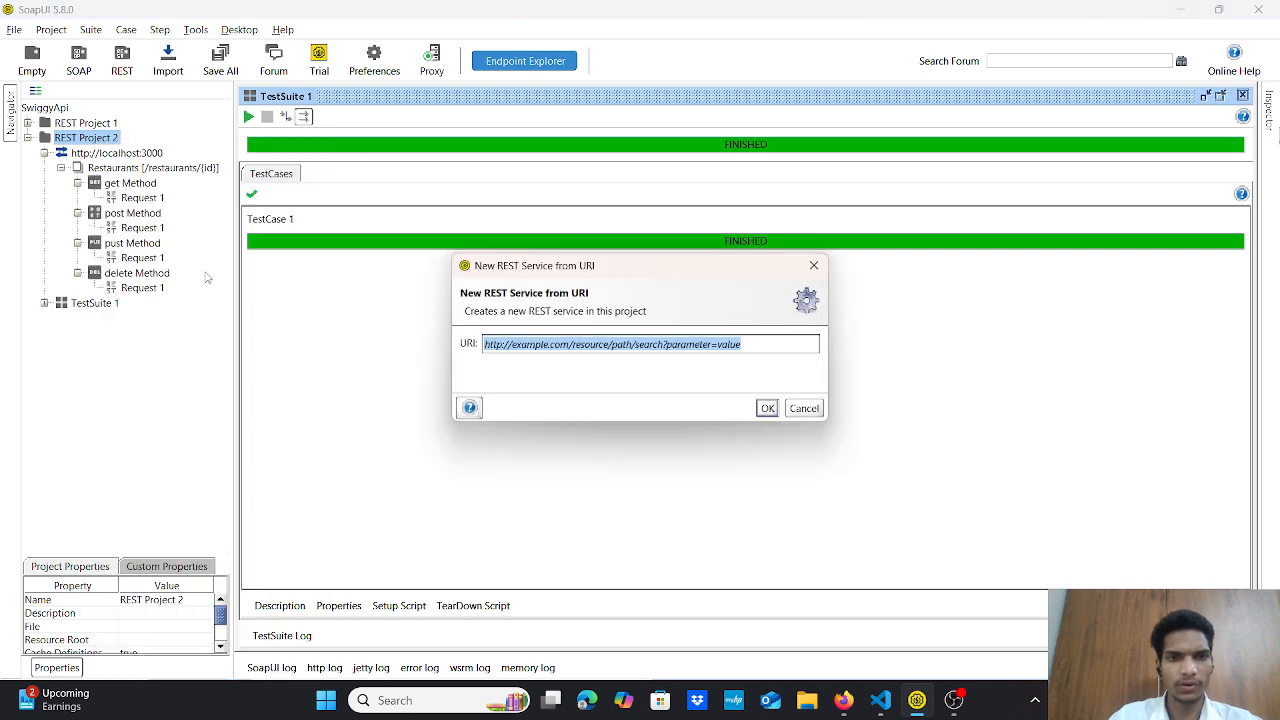
{"action": "key", "text": "BackSpace"}
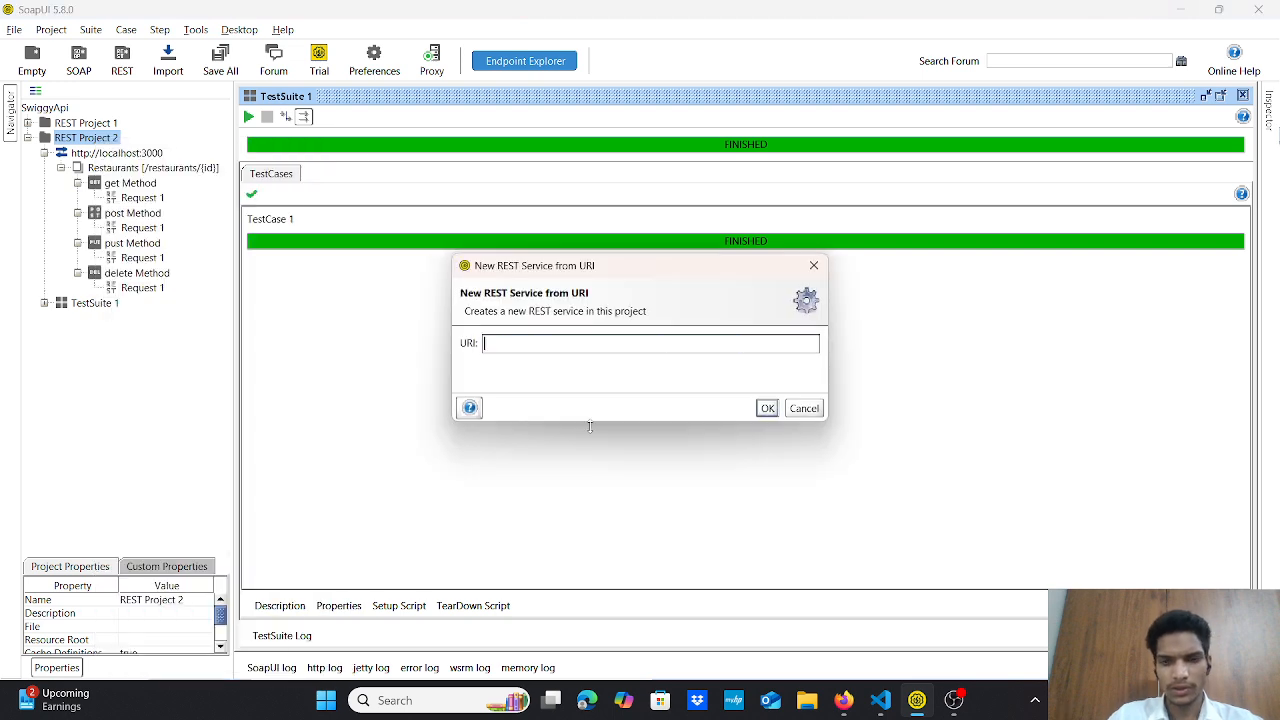
{"action": "left_click", "coordinate": [880, 700]}
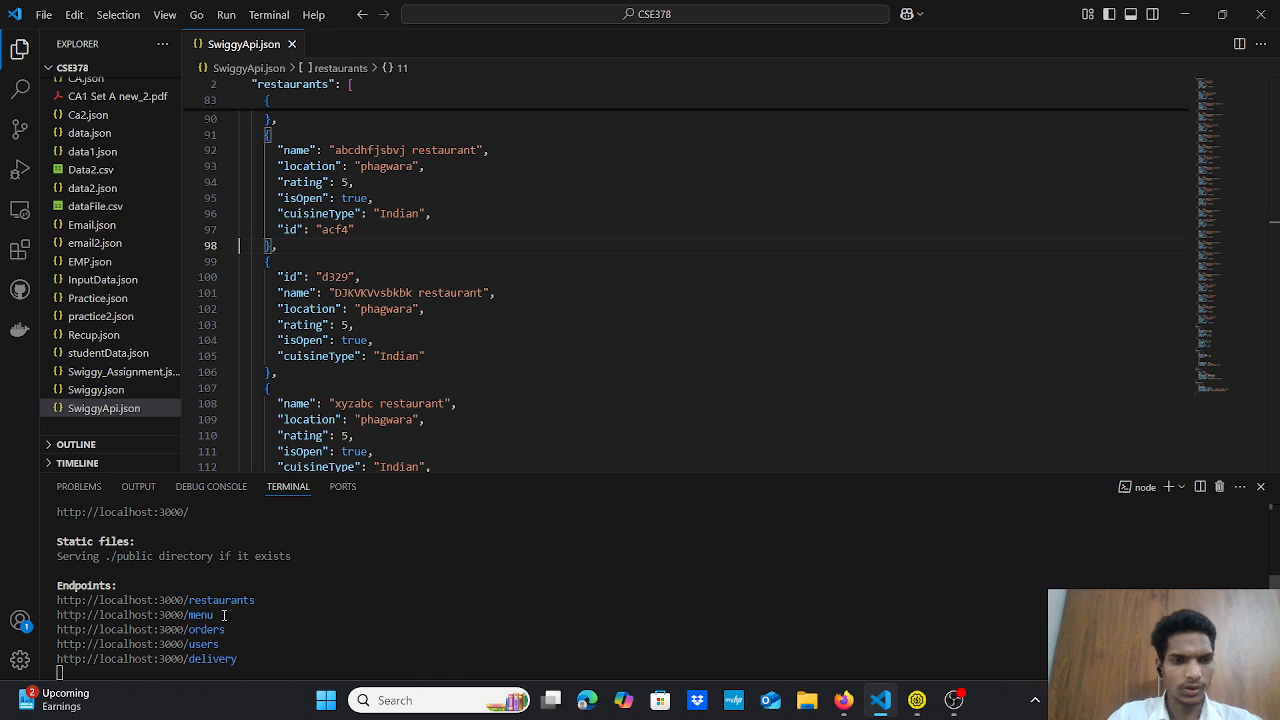
{"action": "left_click_drag", "start_coordinate": [224, 612], "coordinate": [51, 614]}
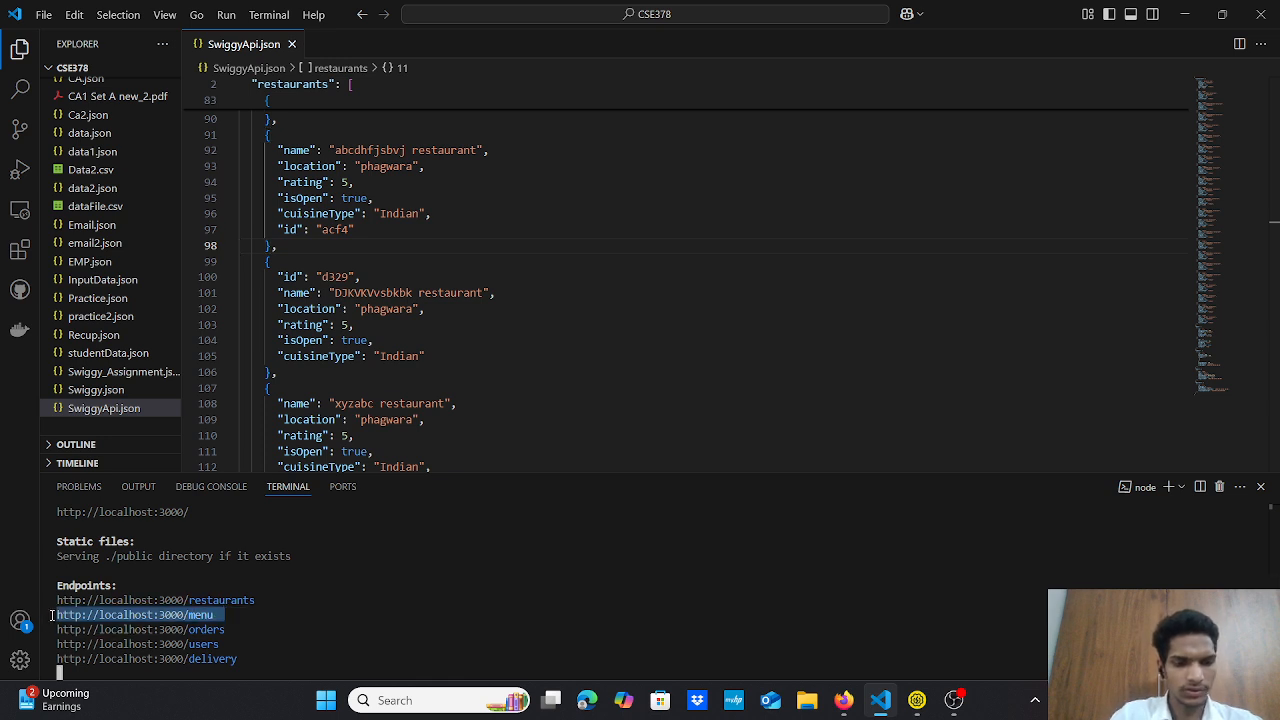
{"action": "right_click", "coordinate": [51, 614]}
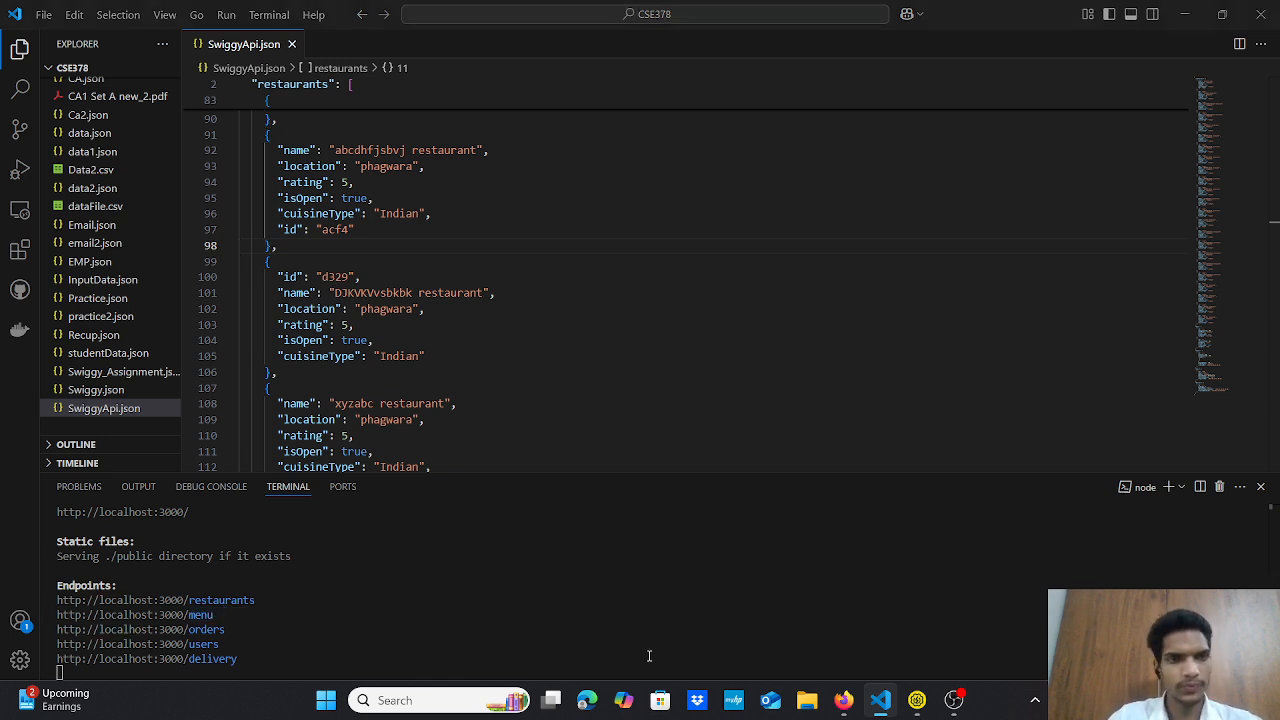
{"action": "key", "text": "alt+Tab"}
{"action": "type", "text": "http://localhost:3000/menu"}
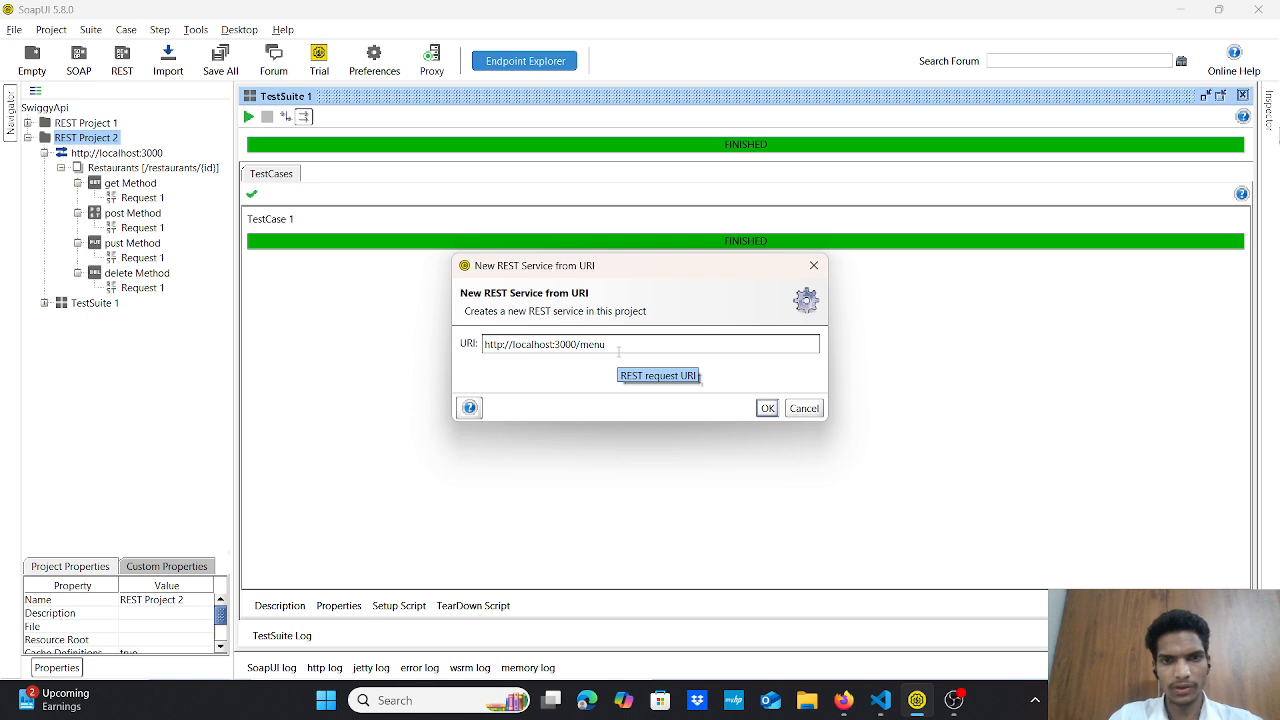
{"action": "left_click", "coordinate": [768, 409]}
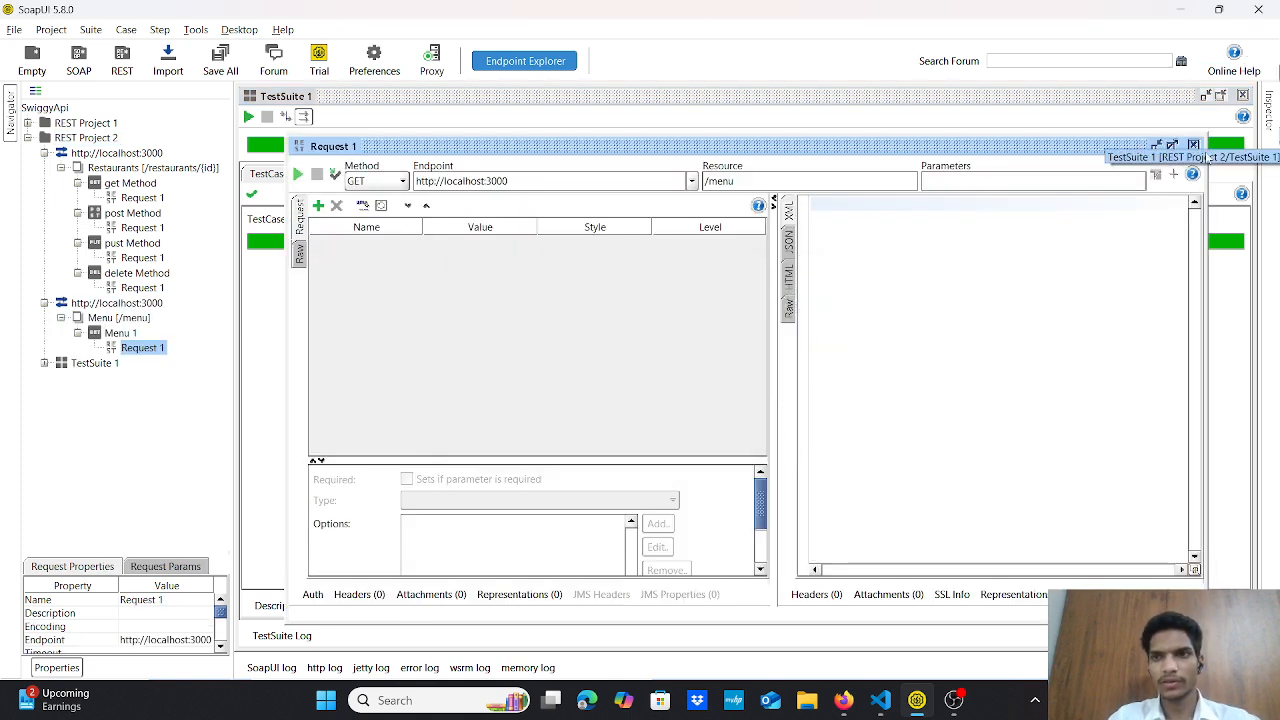
- Maximize the GET request window for the /menu resource and send the request
{"action": "left_click", "coordinate": [1172, 146]}
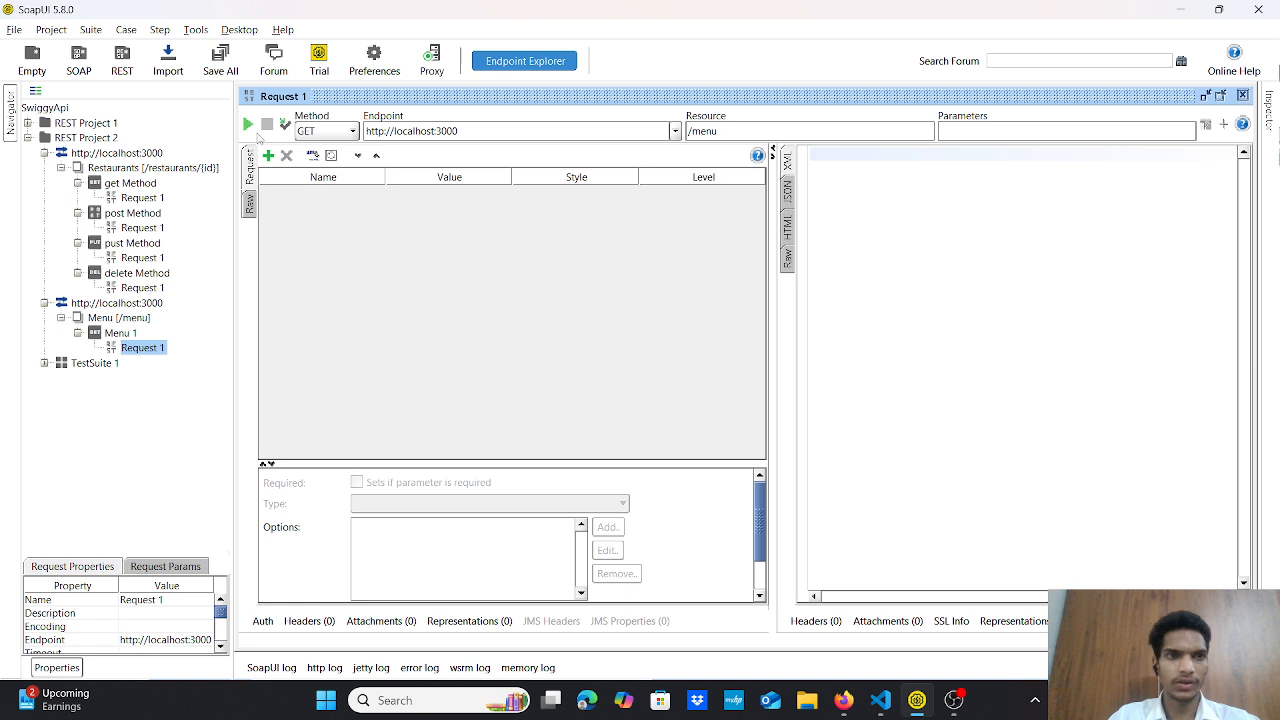
{"action": "left_click", "coordinate": [248, 126]}
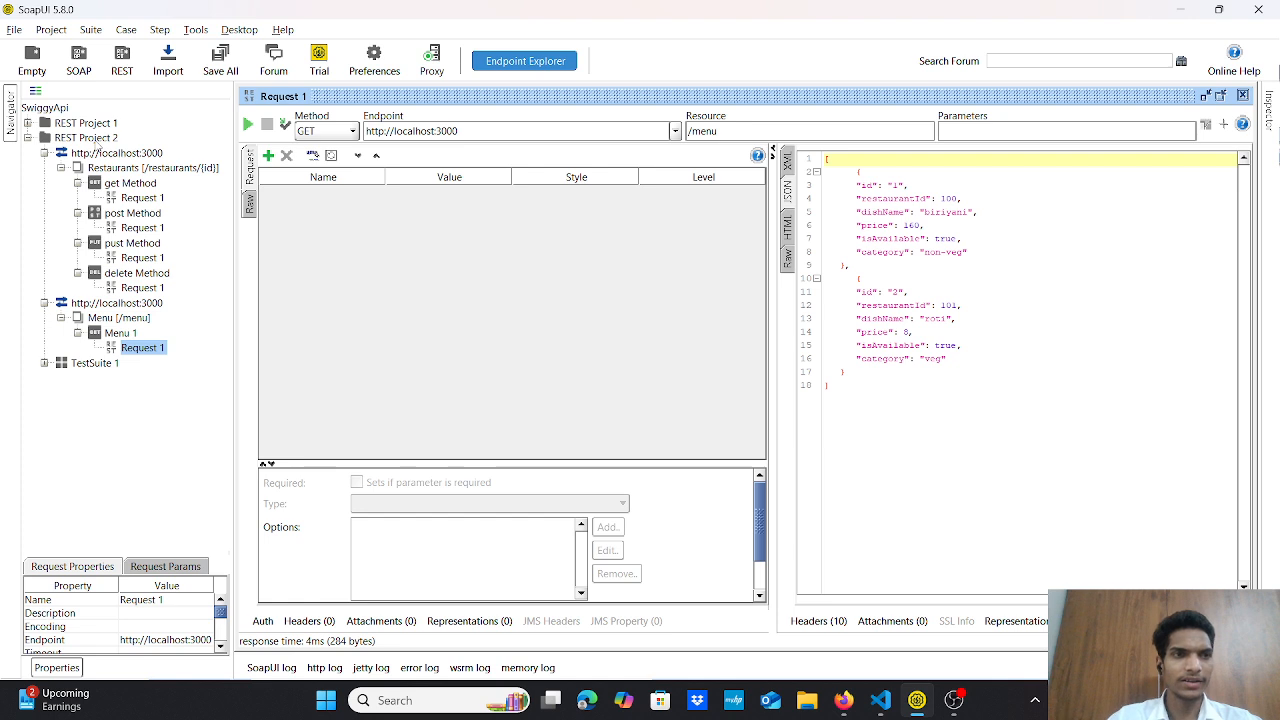
{"action": "right_click", "coordinate": [99, 145]}
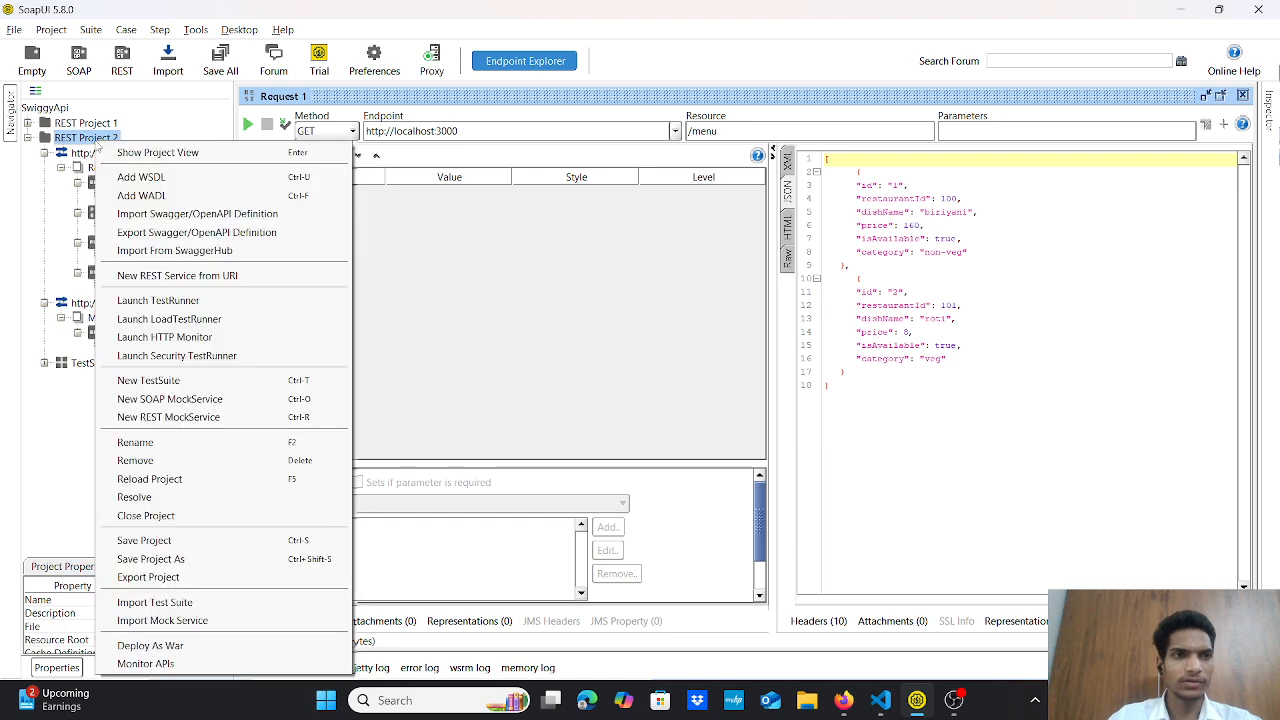
{"action": "left_click", "coordinate": [205, 283]}
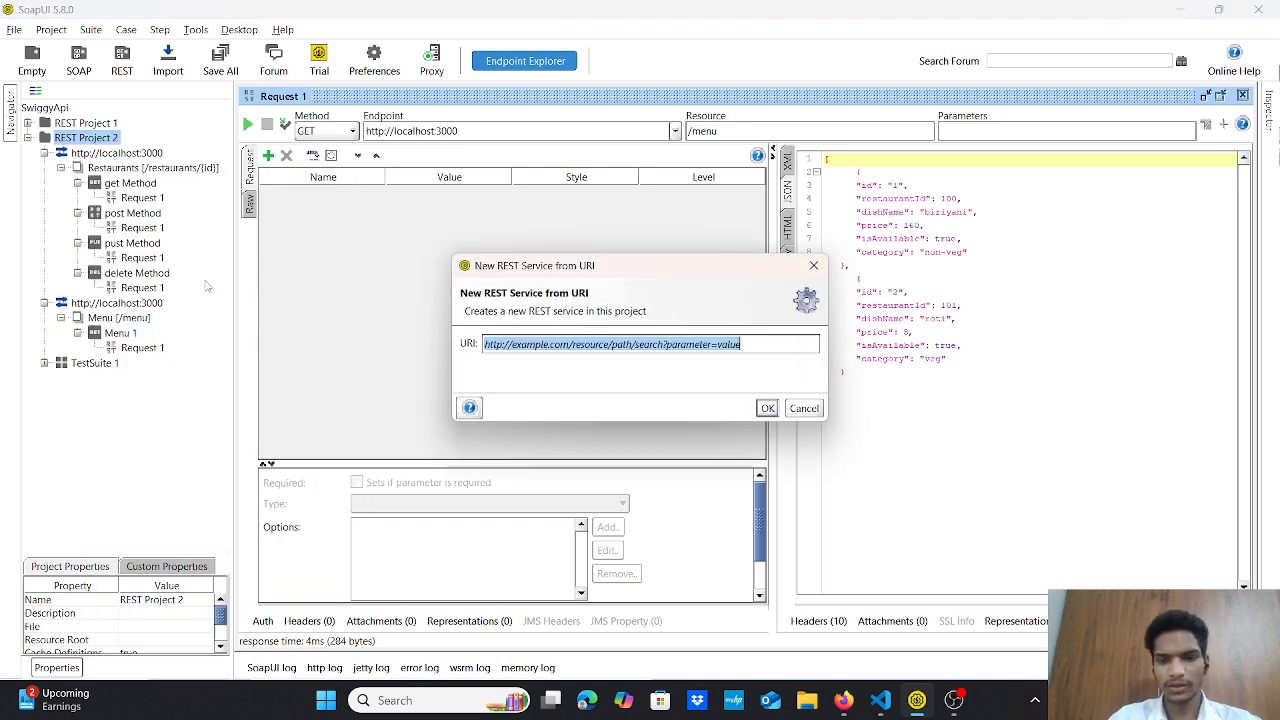
{"action": "key", "text": "BackSpace"}
{"action": "left_click", "coordinate": [880, 700]}
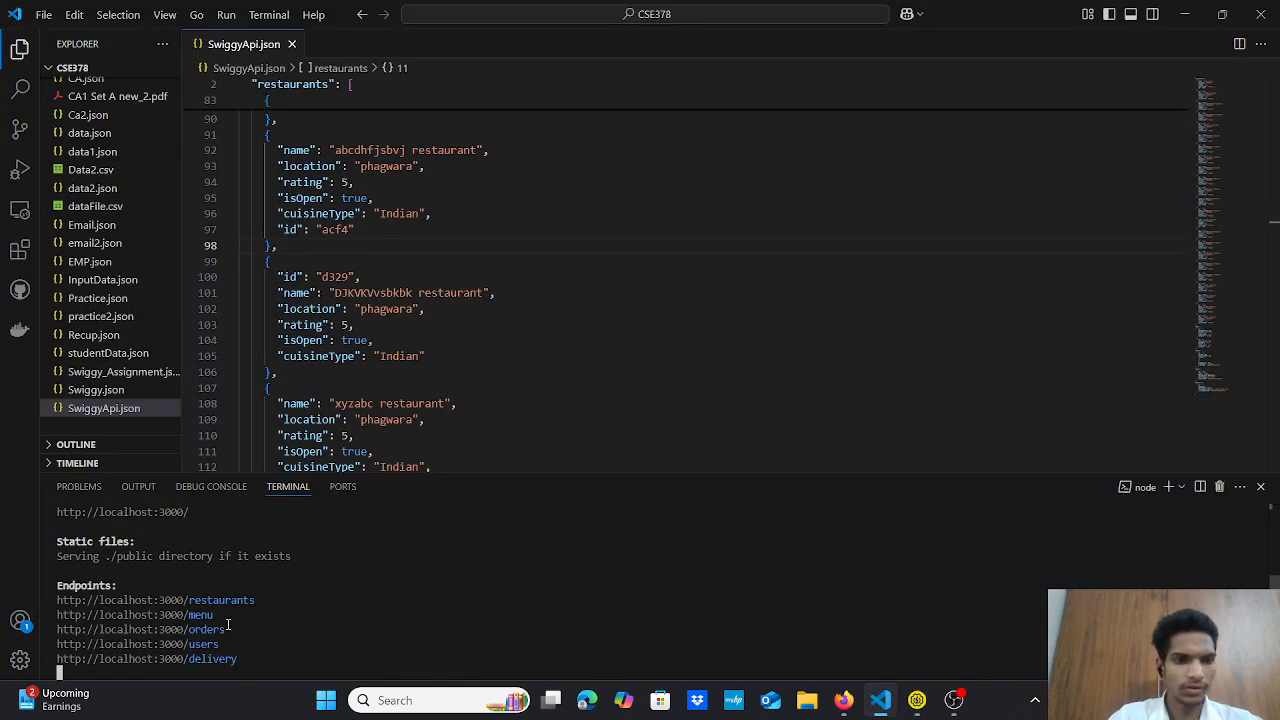
{"action": "left_click_drag", "start_coordinate": [228, 625], "coordinate": [58, 631]}
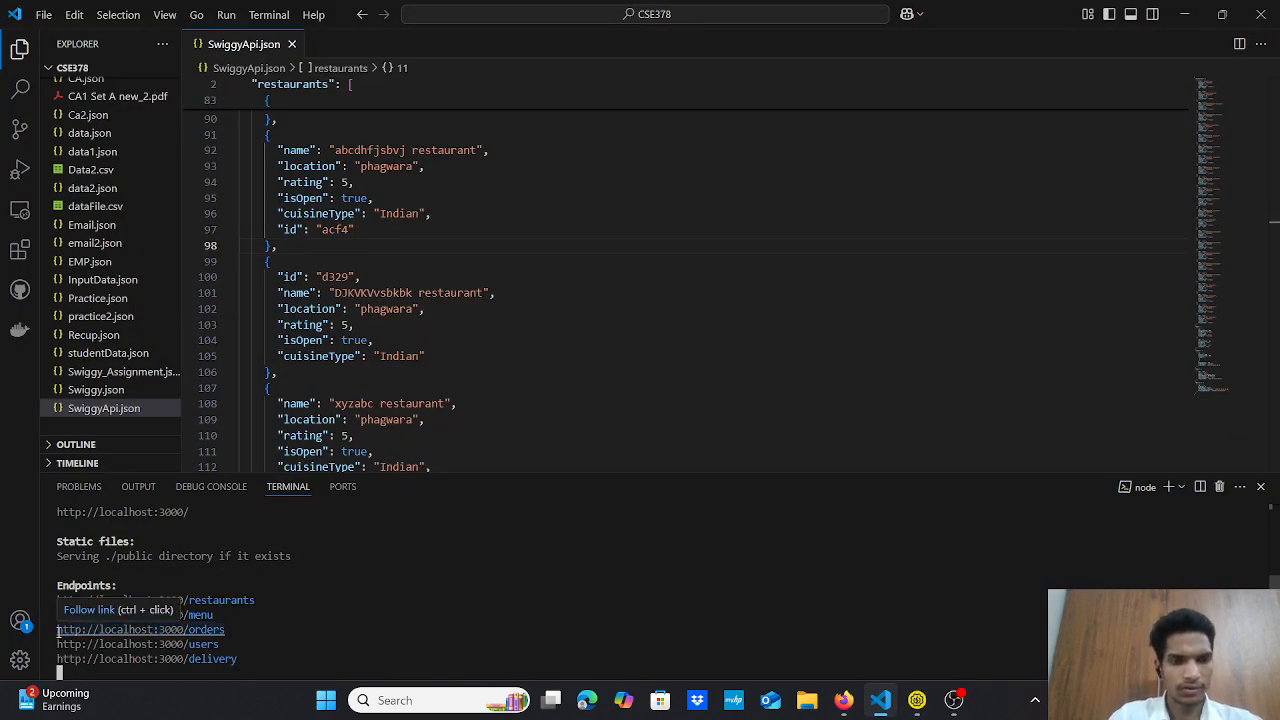
{"action": "key", "text": "ctrl+c"}
{"action": "left_click", "coordinate": [917, 700]}
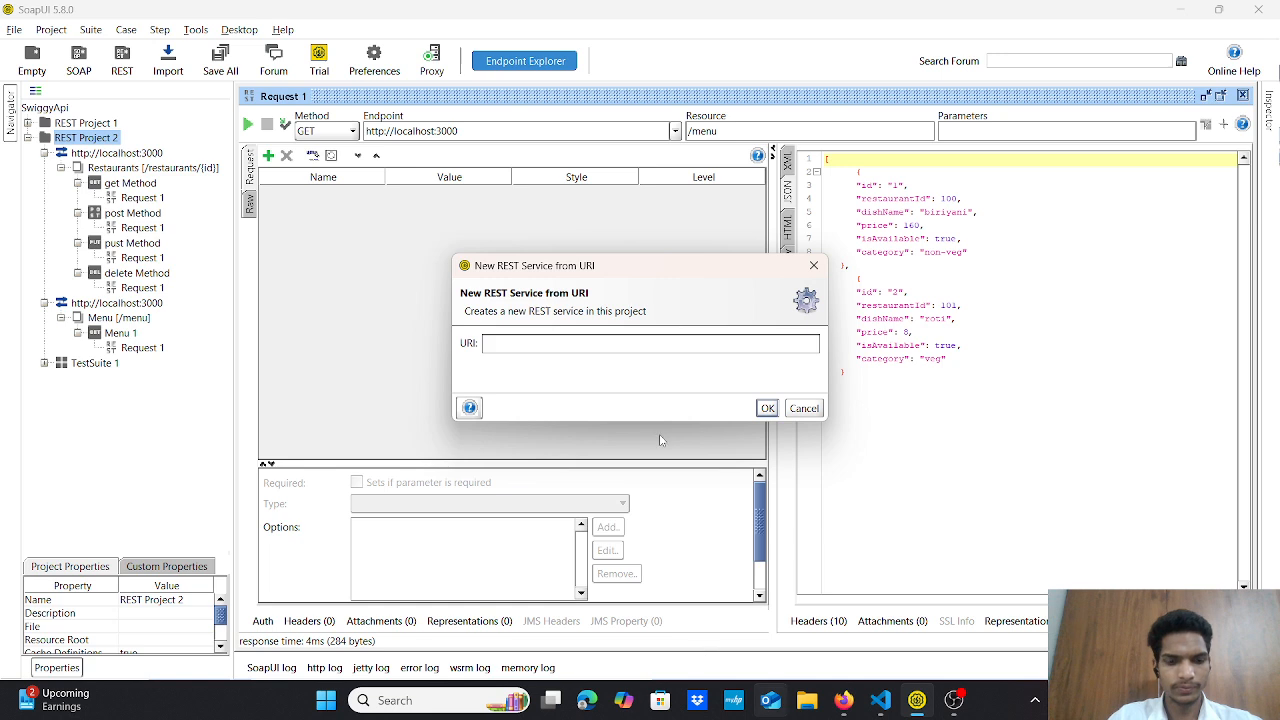
{"action": "key", "text": "ctrl+v"}
{"action": "left_click", "coordinate": [766, 408]}
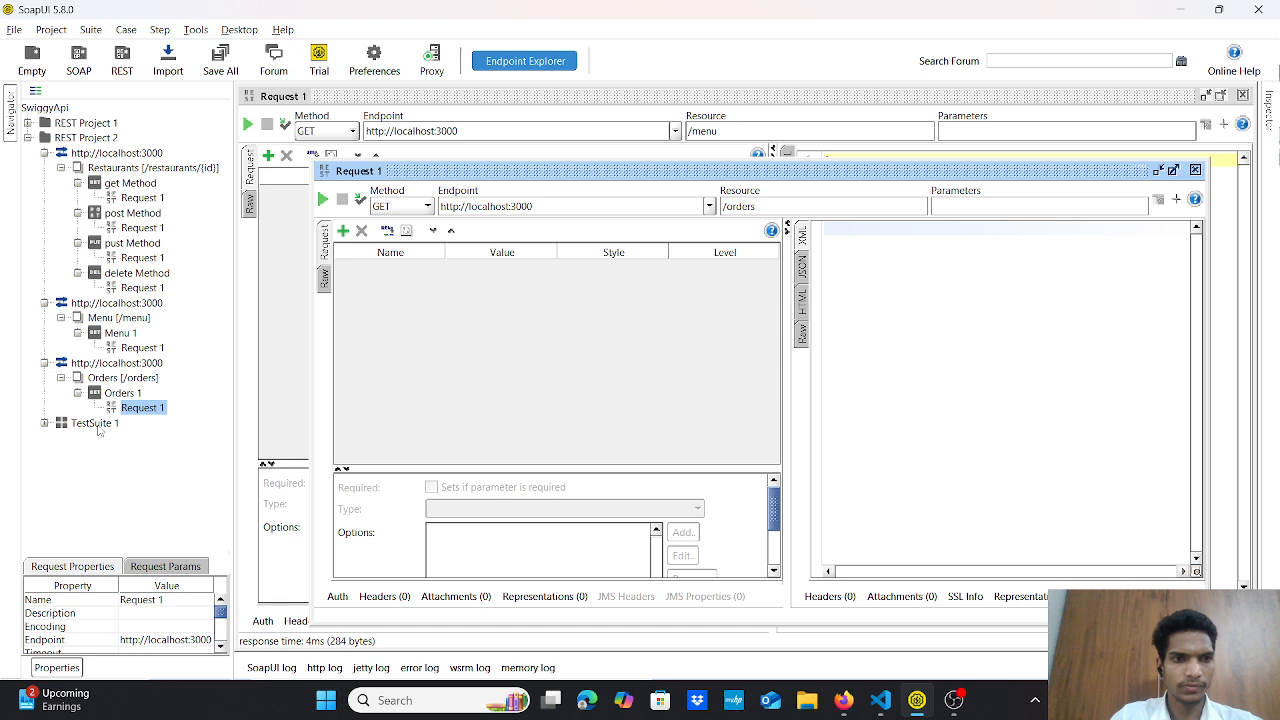
{"action": "left_click", "coordinate": [880, 700]}
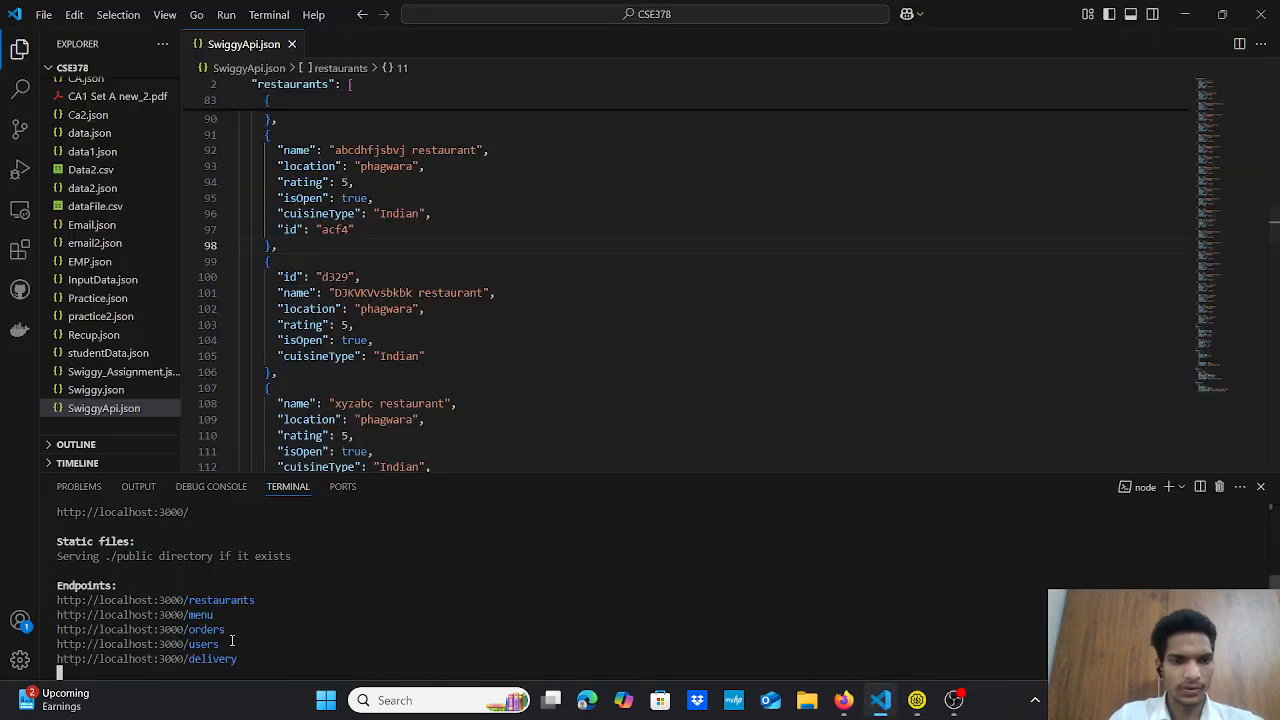
{"action": "left_click_drag", "start_coordinate": [232, 644], "coordinate": [24, 652]}
{"action": "key", "text": "ctrl+c"}
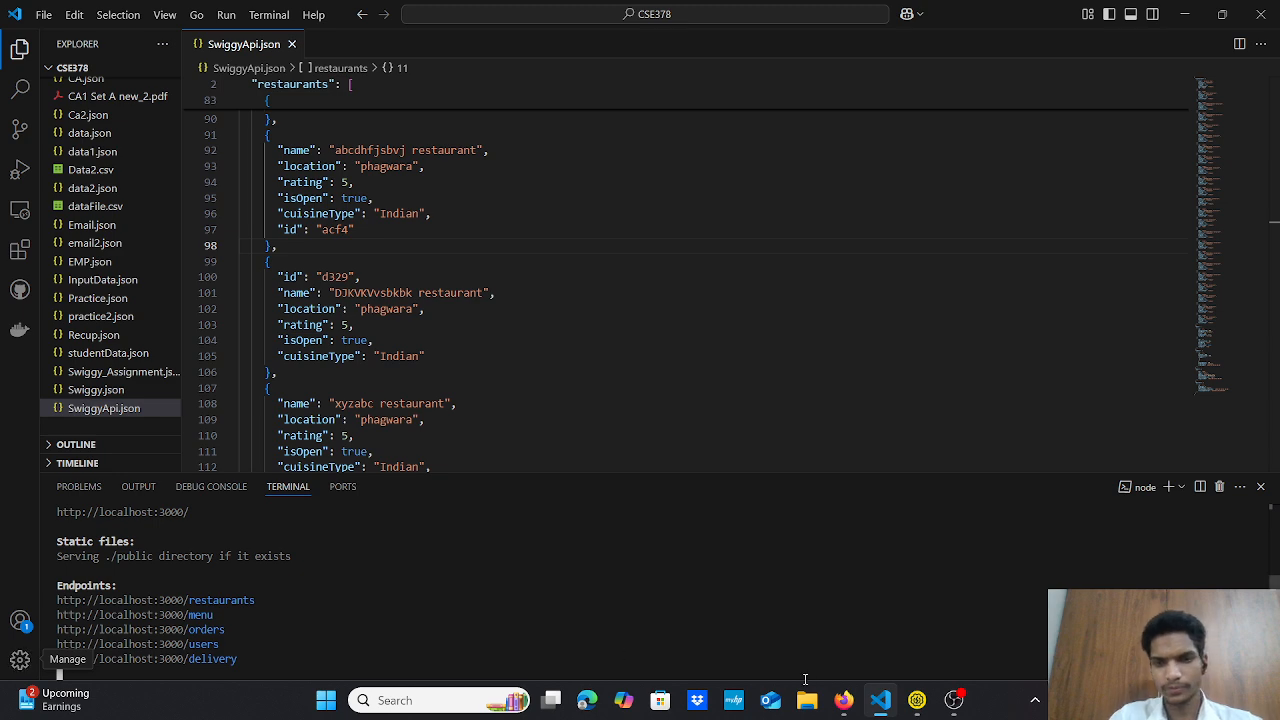
{"action": "left_click", "coordinate": [916, 700]}
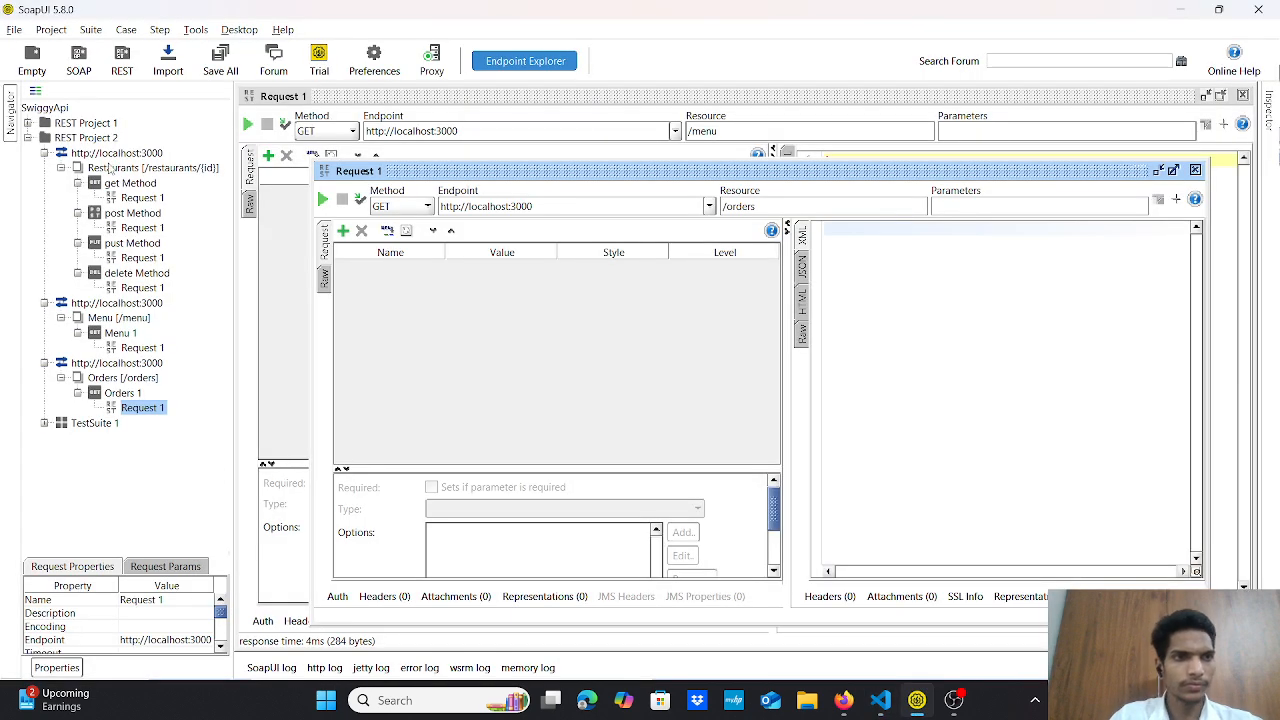
{"action": "right_click", "coordinate": [95, 140]}
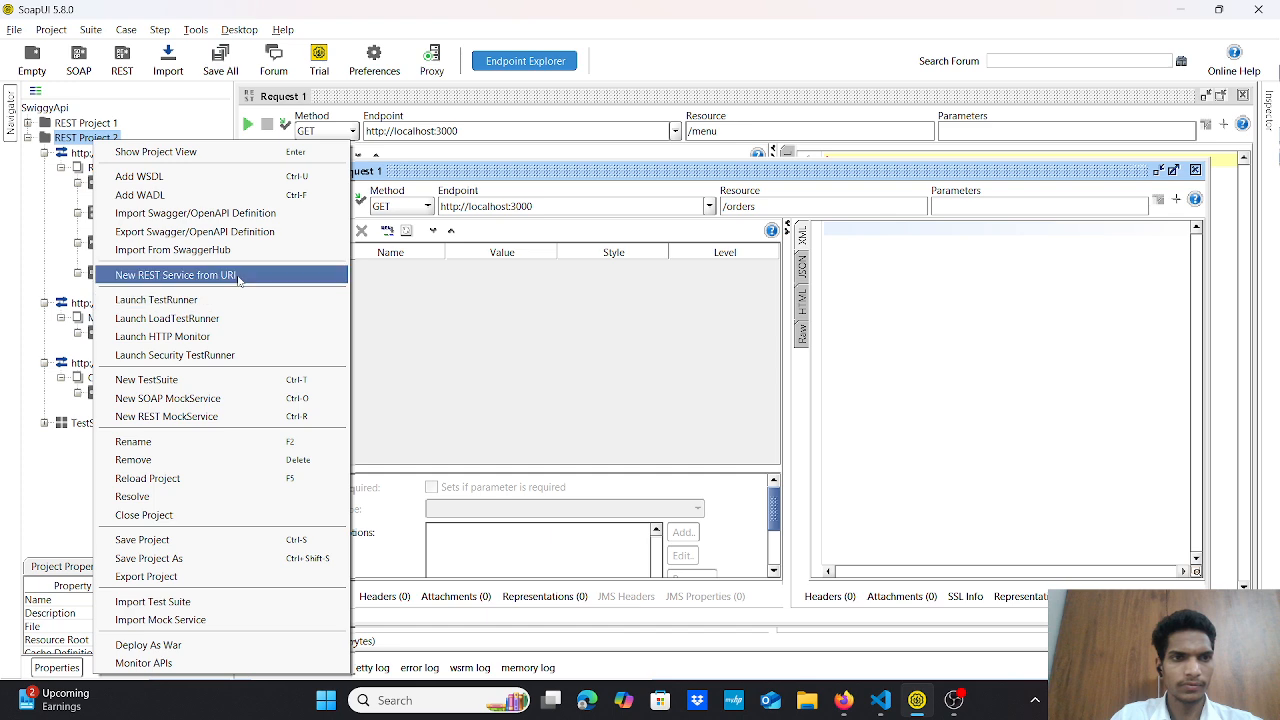
{"action": "left_click", "coordinate": [200, 275]}
{"action": "key", "text": "ctrl+v"}
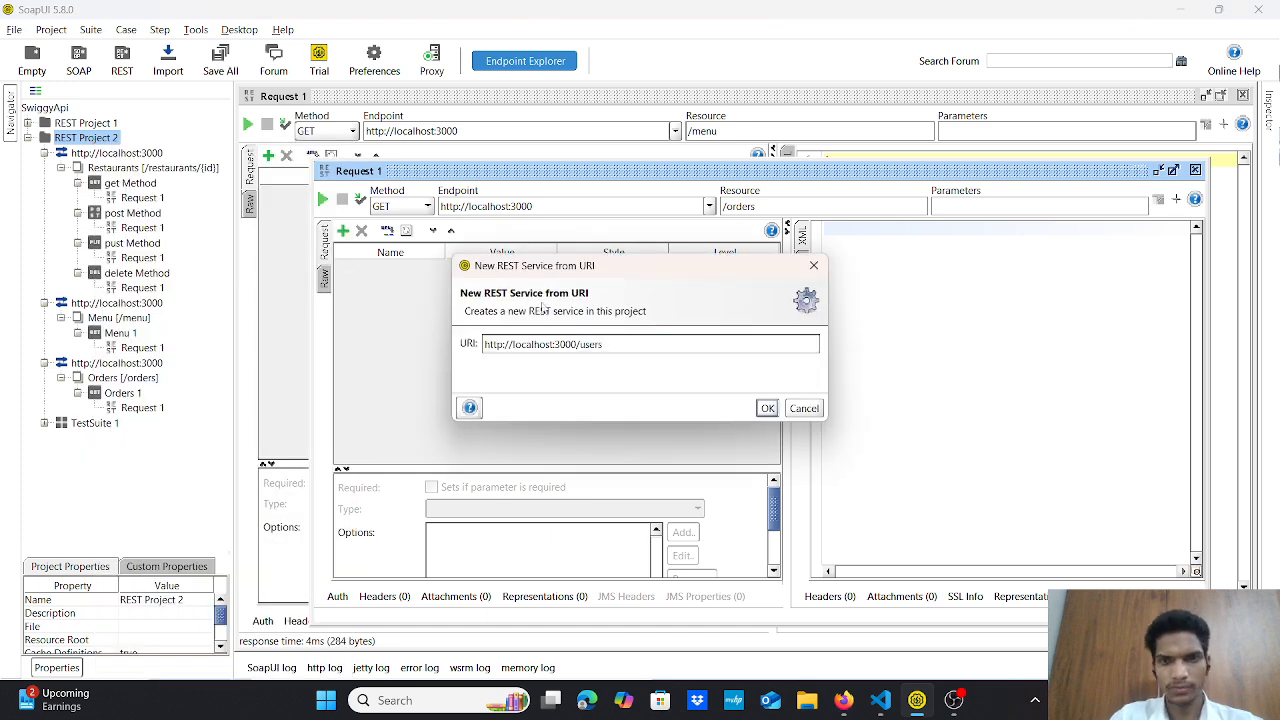
{"action": "left_click", "coordinate": [766, 408]}
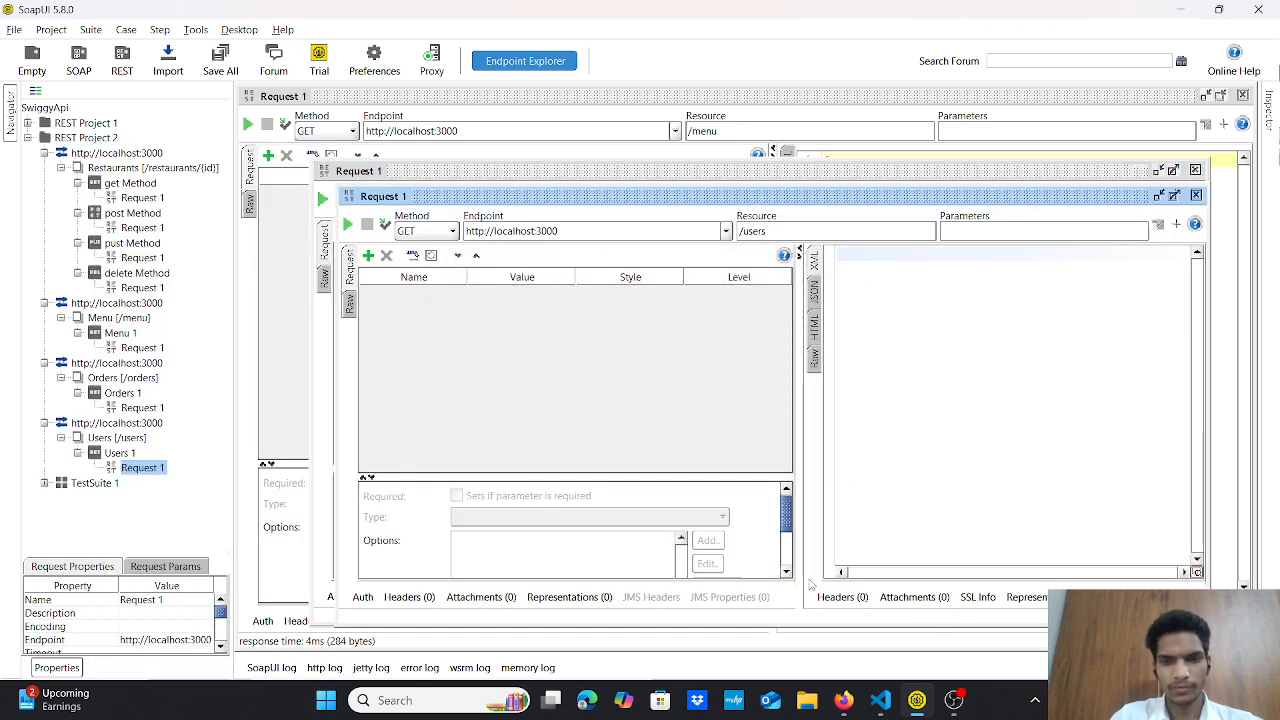
{"action": "left_click", "coordinate": [882, 700]}
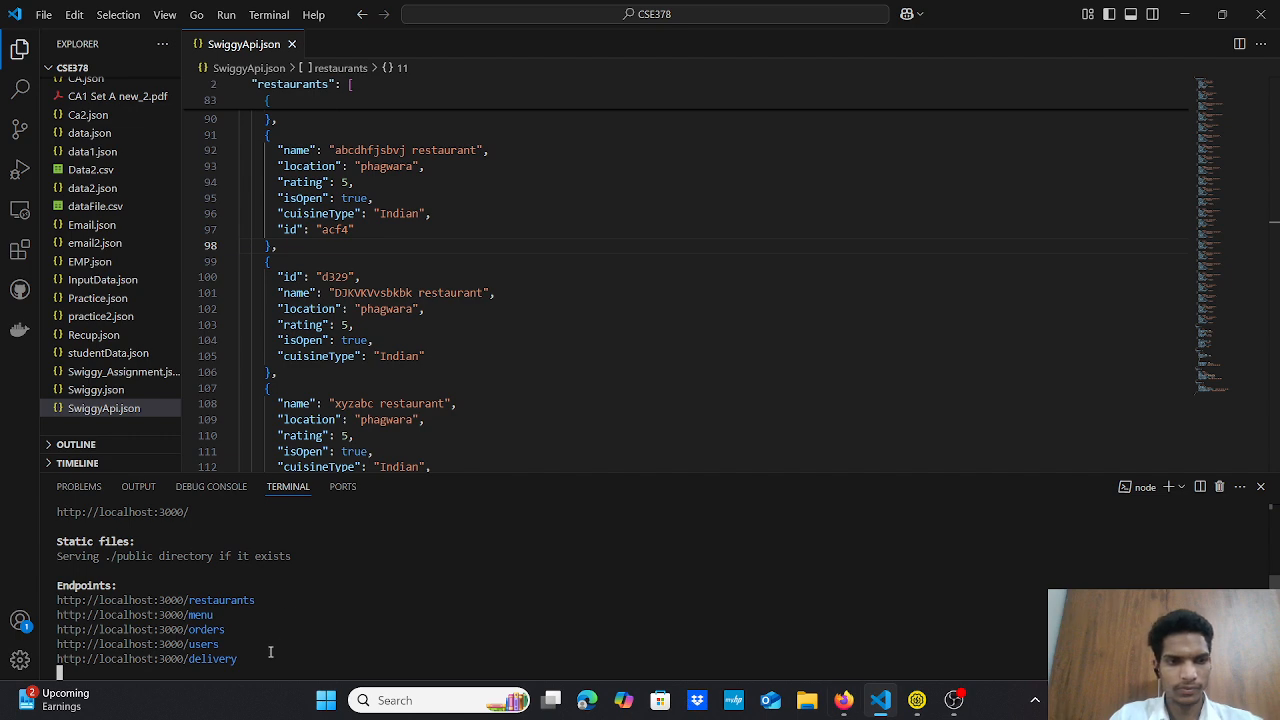
{"action": "left_click_drag", "start_coordinate": [243, 660], "coordinate": [57, 659]}
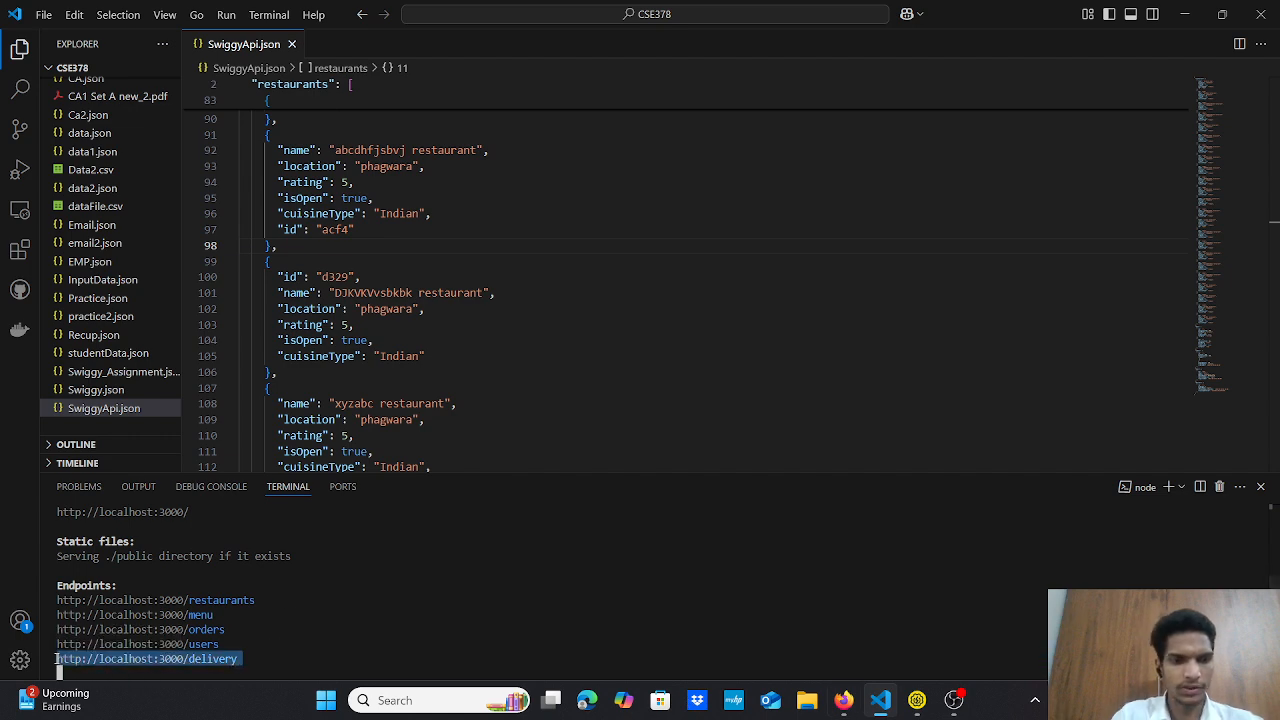
{"action": "key", "text": "ctrl+c"}
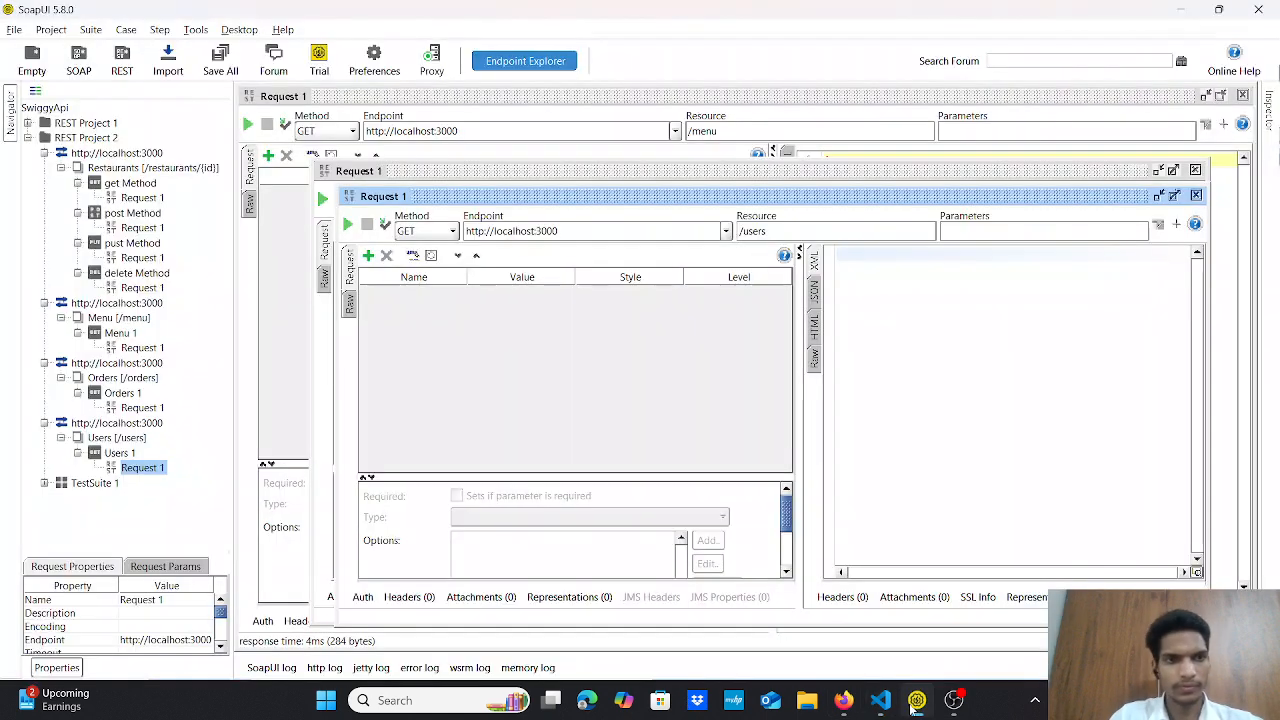
{"action": "left_click", "coordinate": [917, 700]}
{"action": "right_click", "coordinate": [90, 138]}
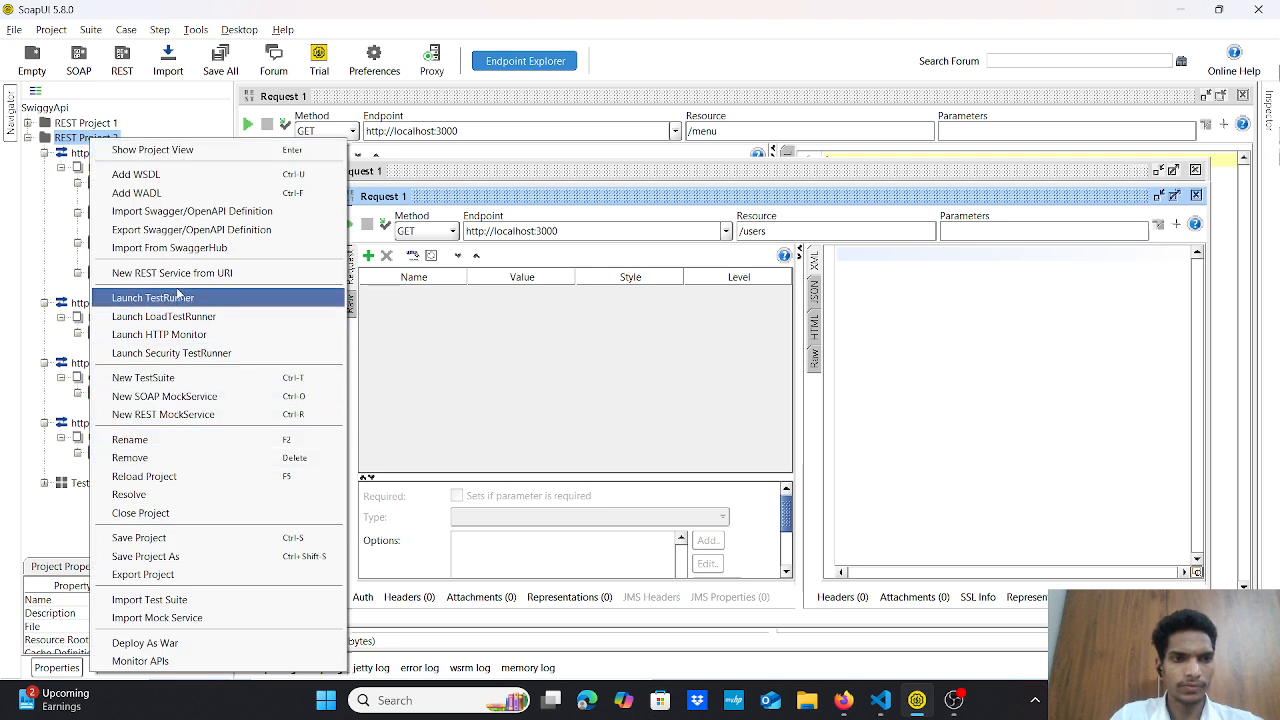
{"action": "left_click", "coordinate": [219, 276]}
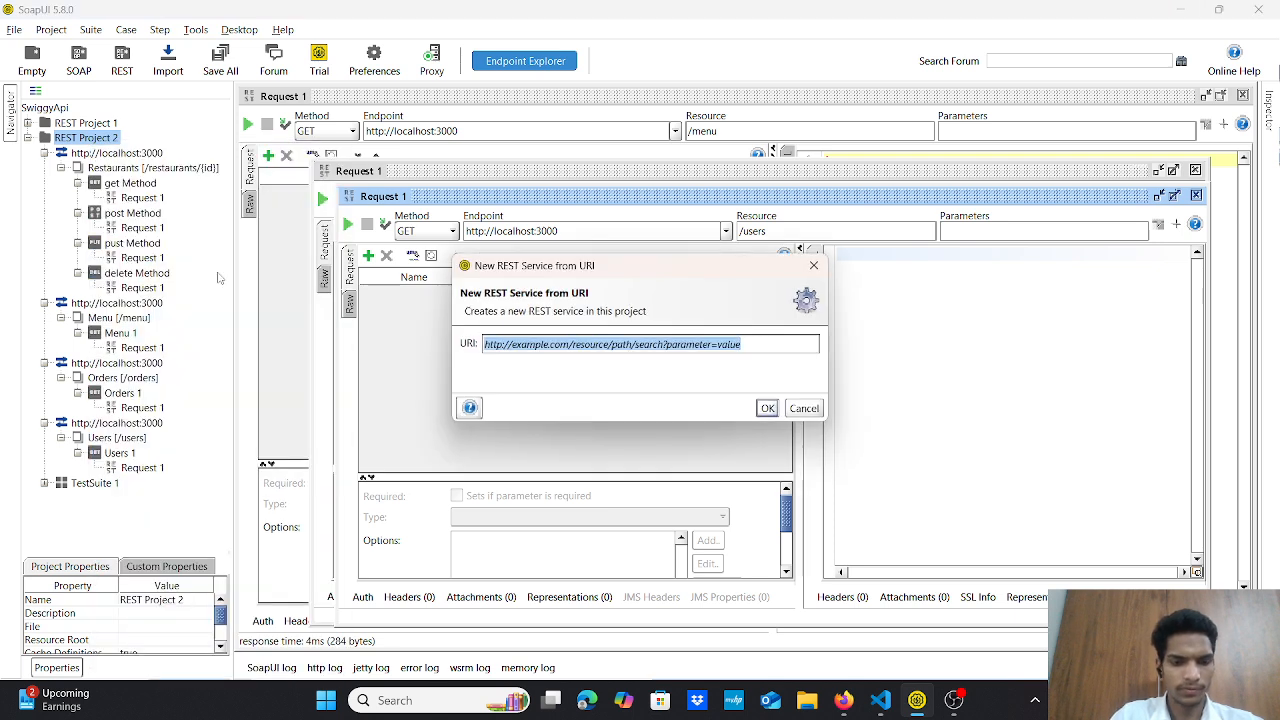
{"action": "key", "text": "ctrl+v"}
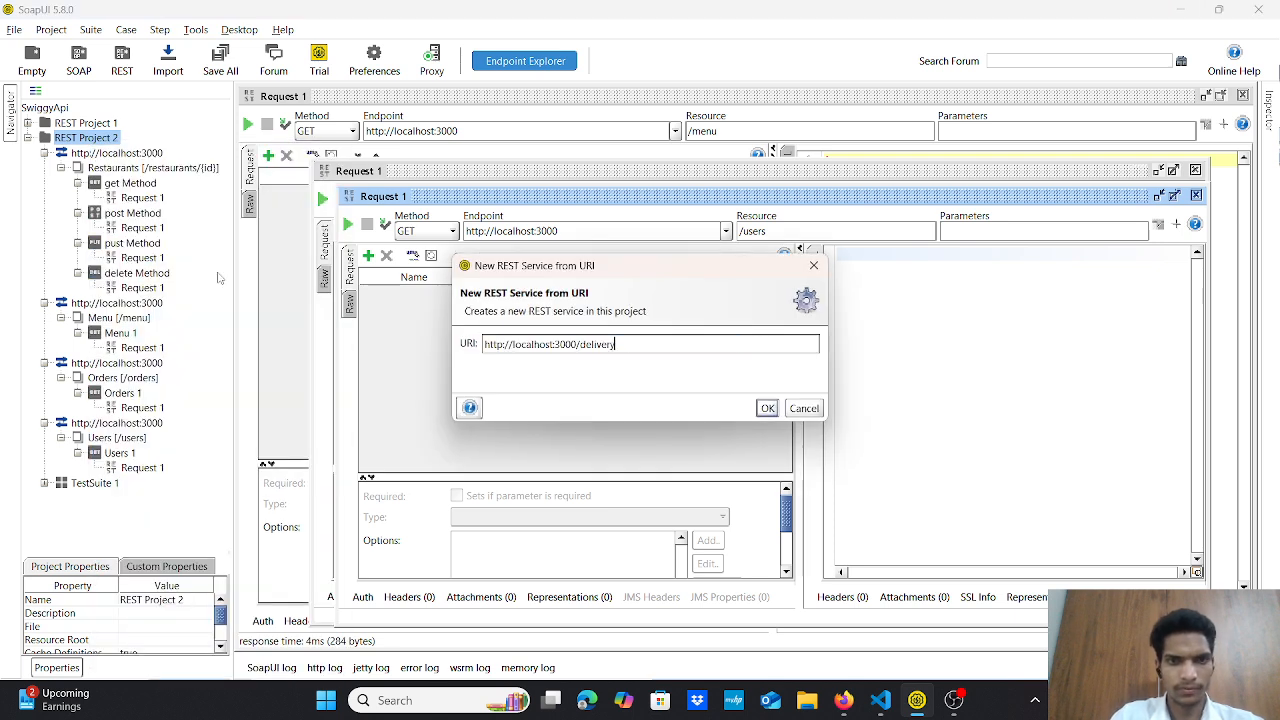
{"action": "left_click", "coordinate": [766, 408]}
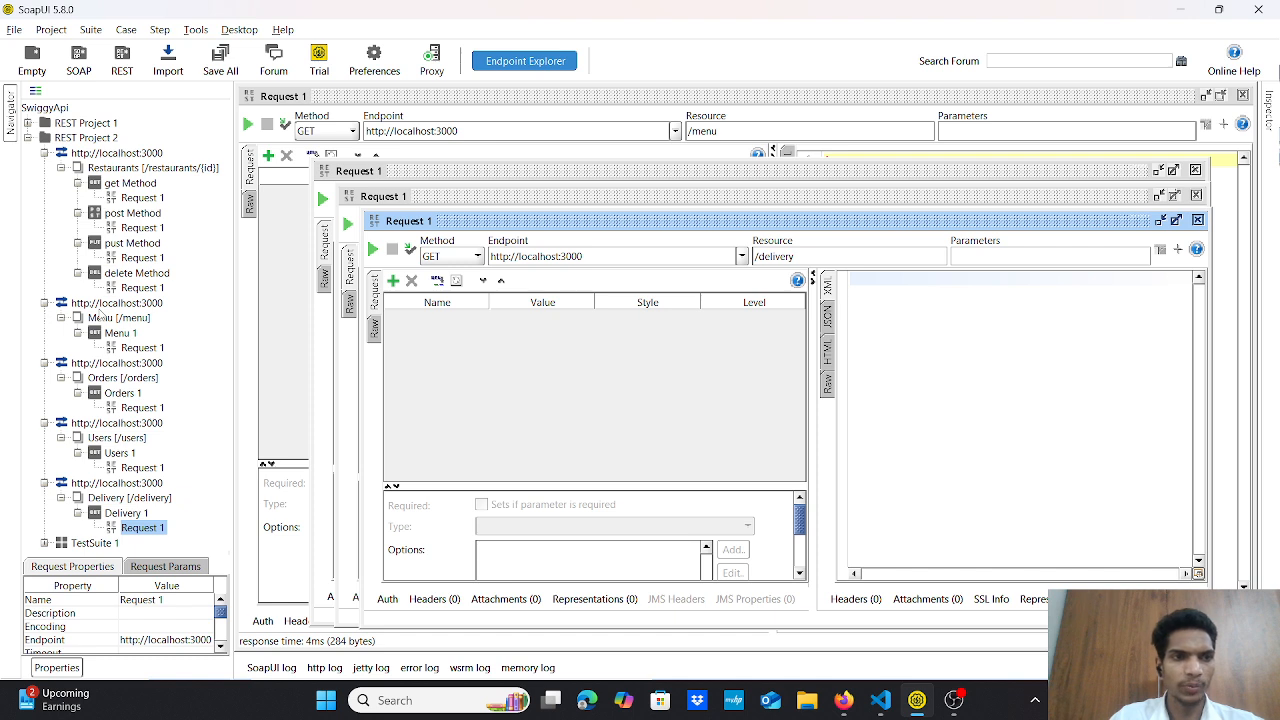
- Collapse REST Project 2, then open REST Project 1 with its TestSuite 1 and TestSuite2
{"action": "left_click", "coordinate": [134, 348]}
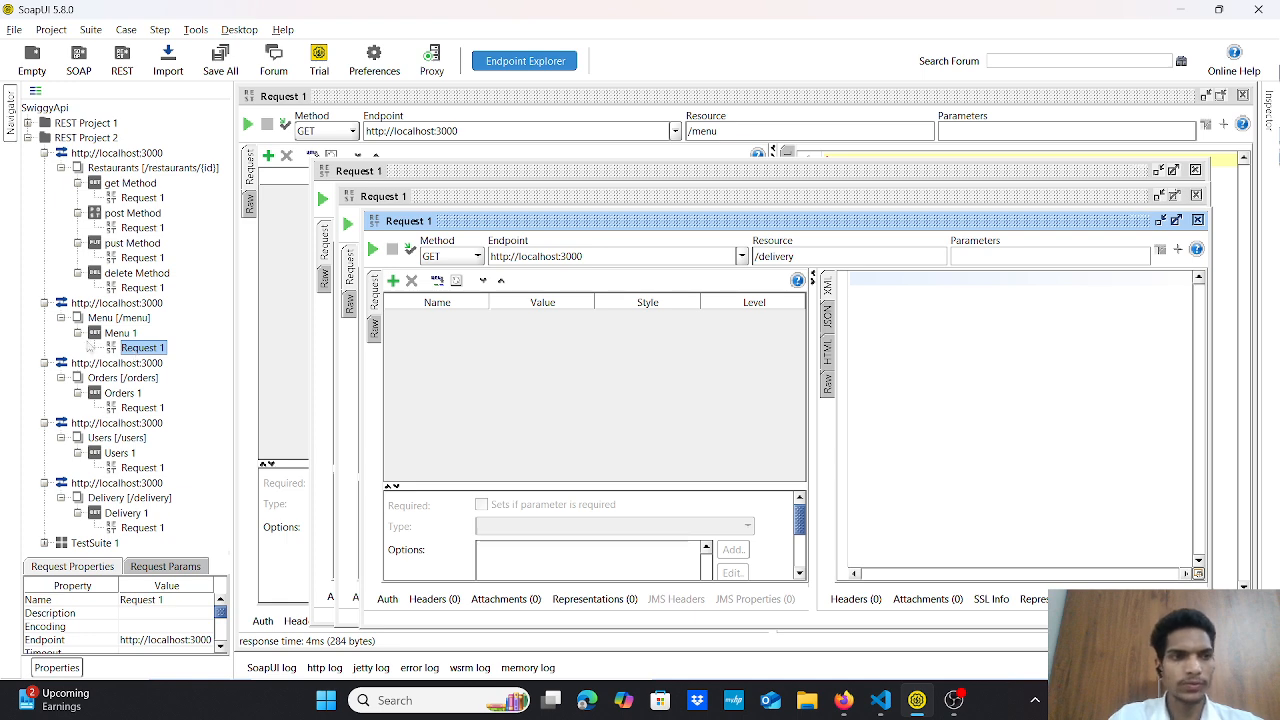
{"action": "left_click", "coordinate": [29, 139]}
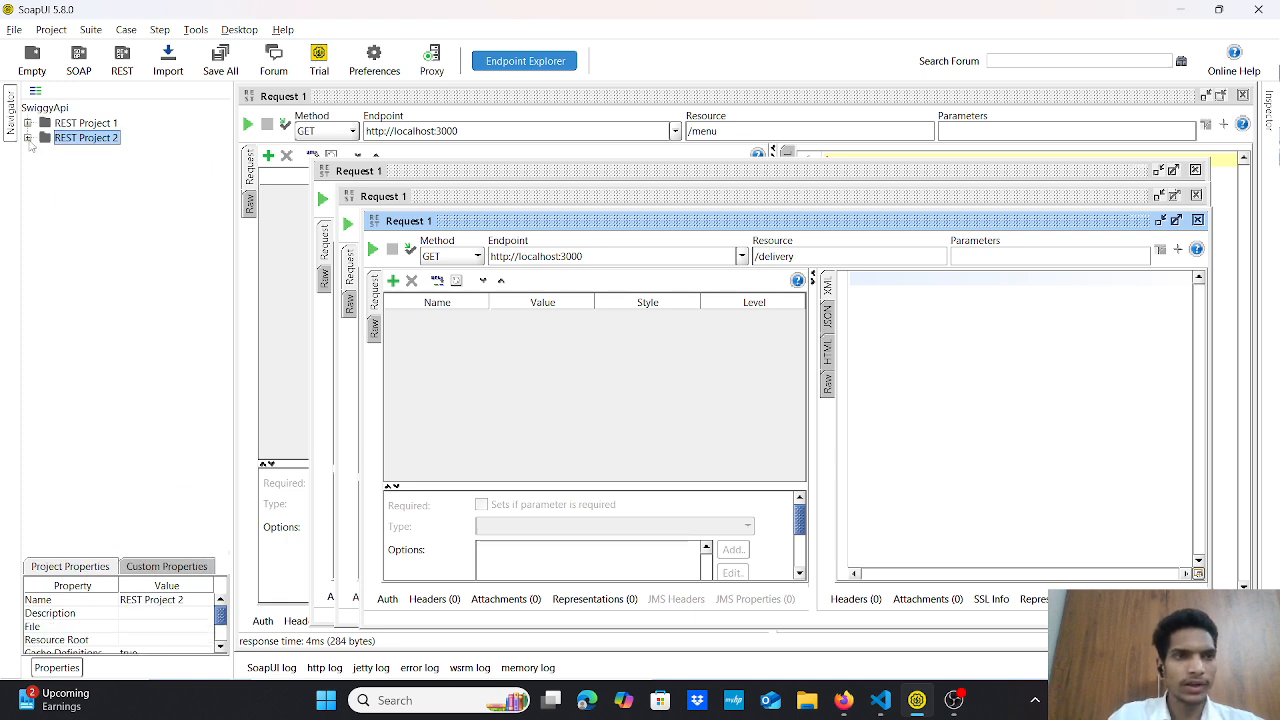
{"action": "double_click", "coordinate": [70, 124]}
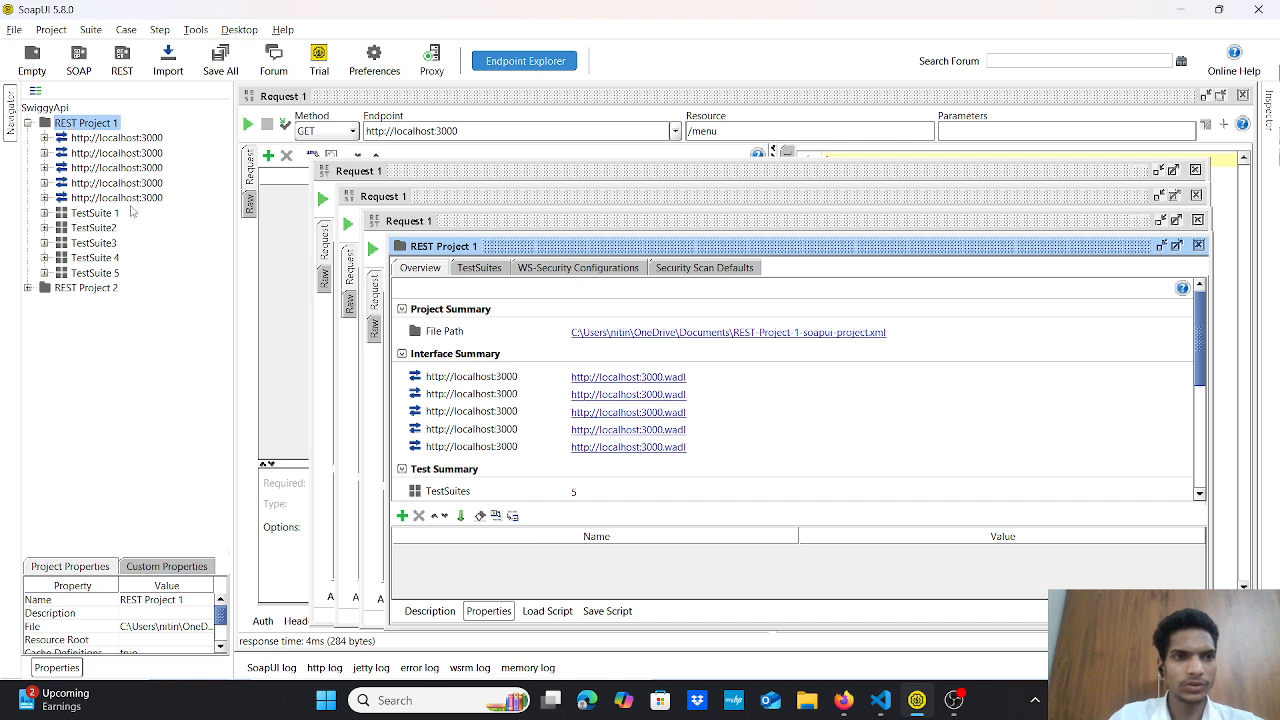
{"action": "double_click", "coordinate": [96, 217]}
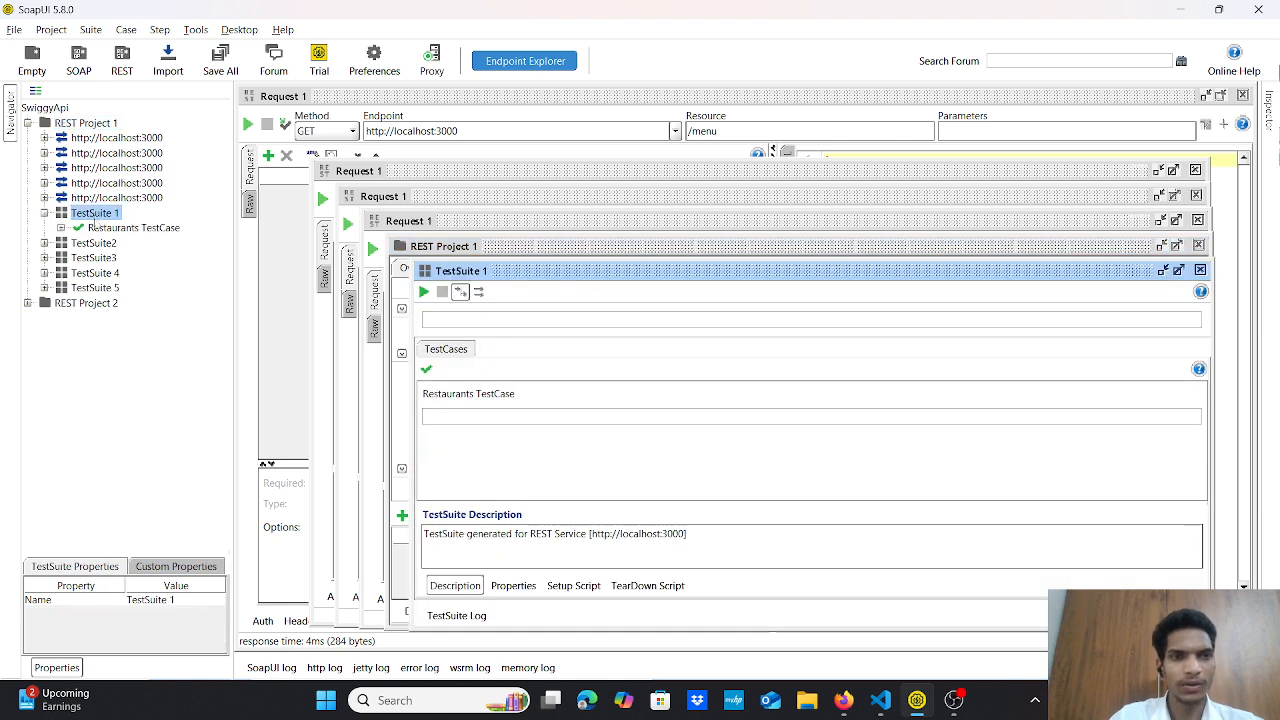
{"action": "double_click", "coordinate": [100, 244]}
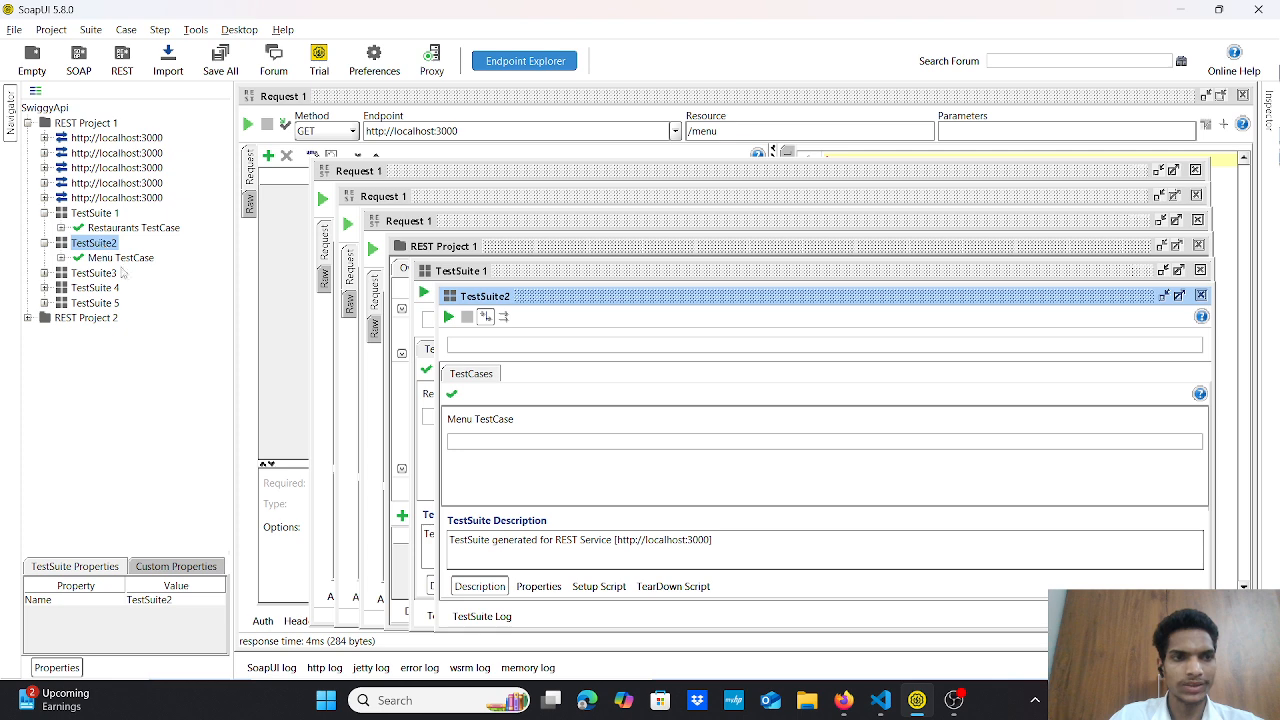
- Open the menu assertion test step of Menu TestCase, display its assertions and run the request
{"action": "double_click", "coordinate": [120, 258]}
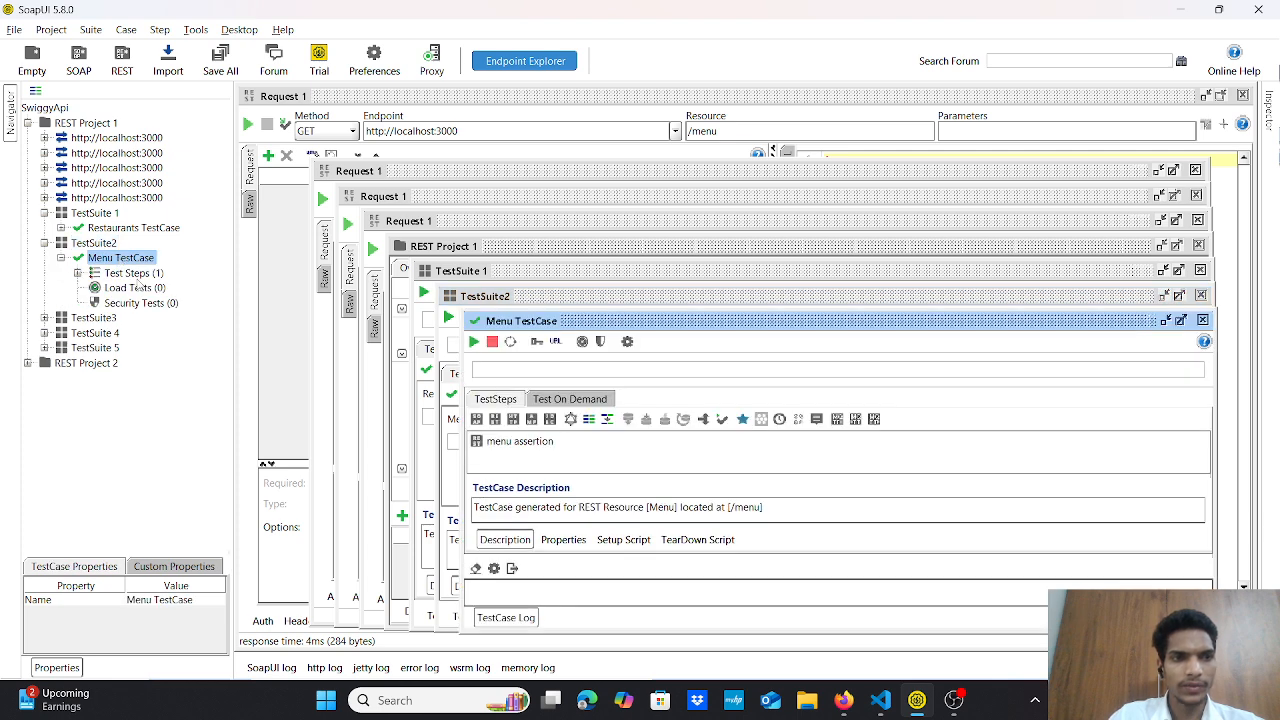
{"action": "double_click", "coordinate": [139, 277]}
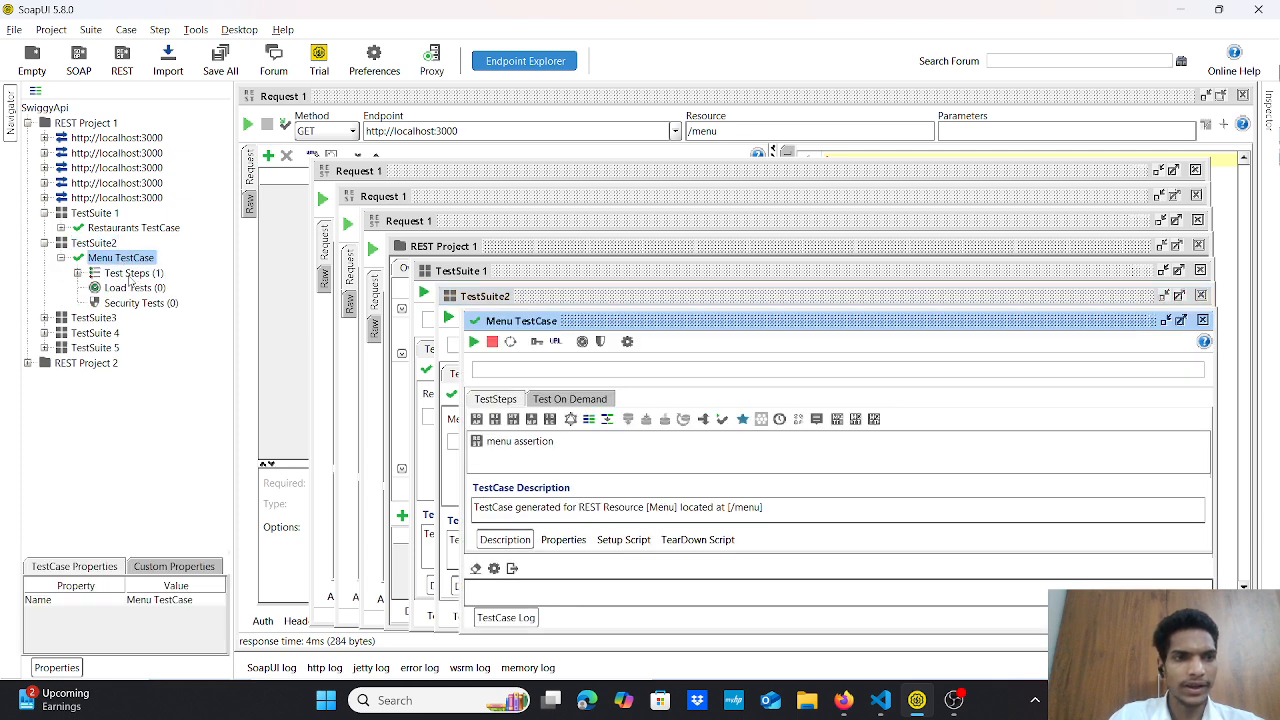
{"action": "double_click", "coordinate": [502, 447]}
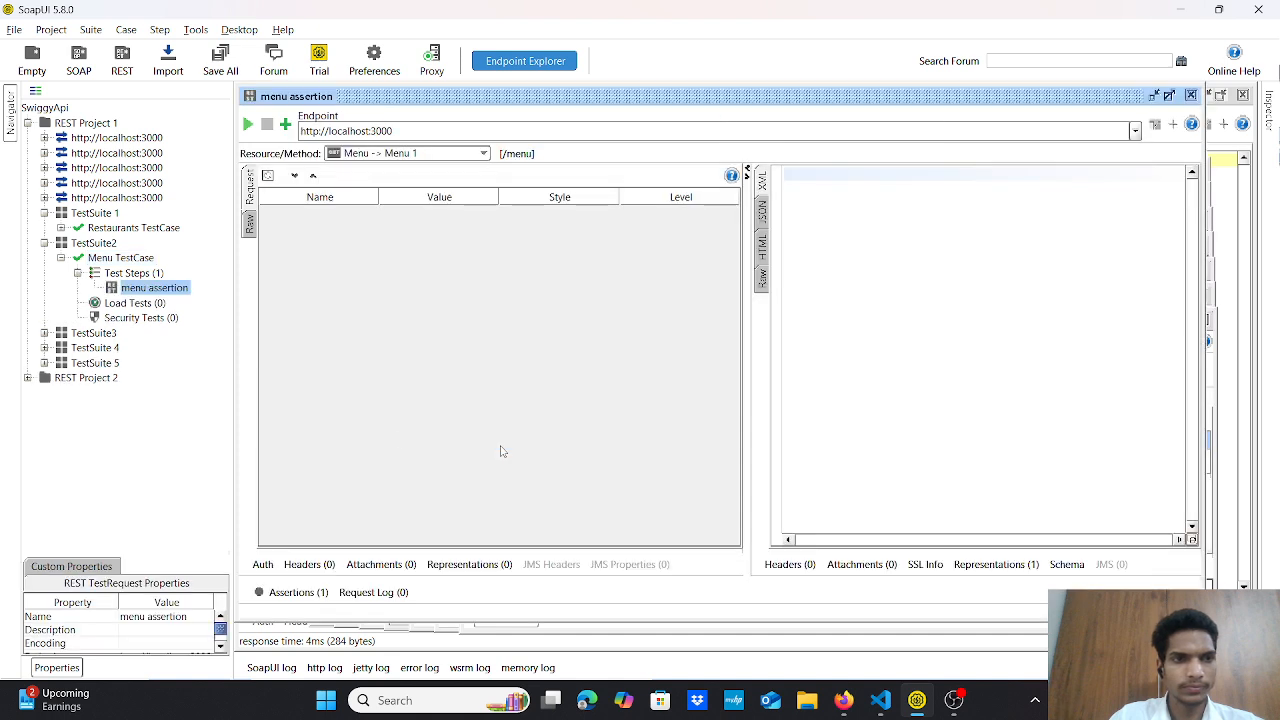
{"action": "left_click", "coordinate": [311, 593]}
{"action": "left_click", "coordinate": [311, 593]}
{"action": "left_click", "coordinate": [311, 593]}
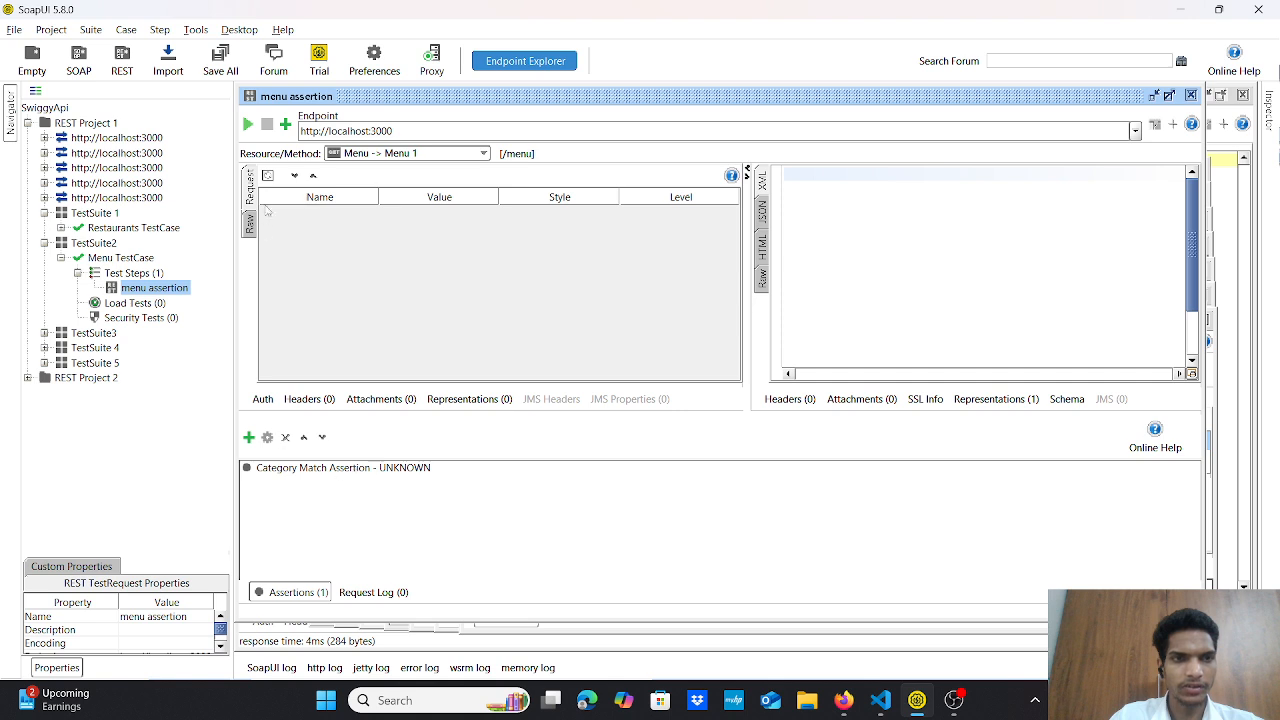
{"action": "left_click", "coordinate": [248, 124]}
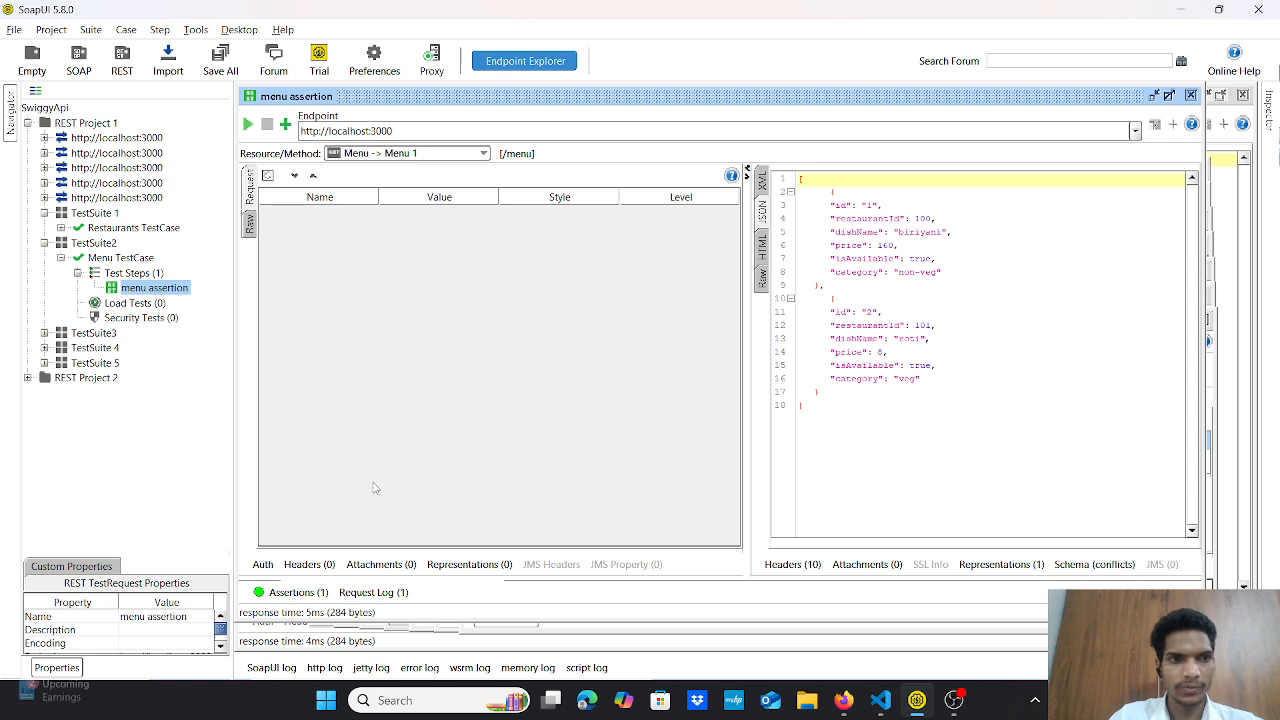
- Open Request 1 of the Delivery TestCase in TestSuite 5 maximized, display its assertions and run the request
{"action": "double_click", "coordinate": [108, 363]}
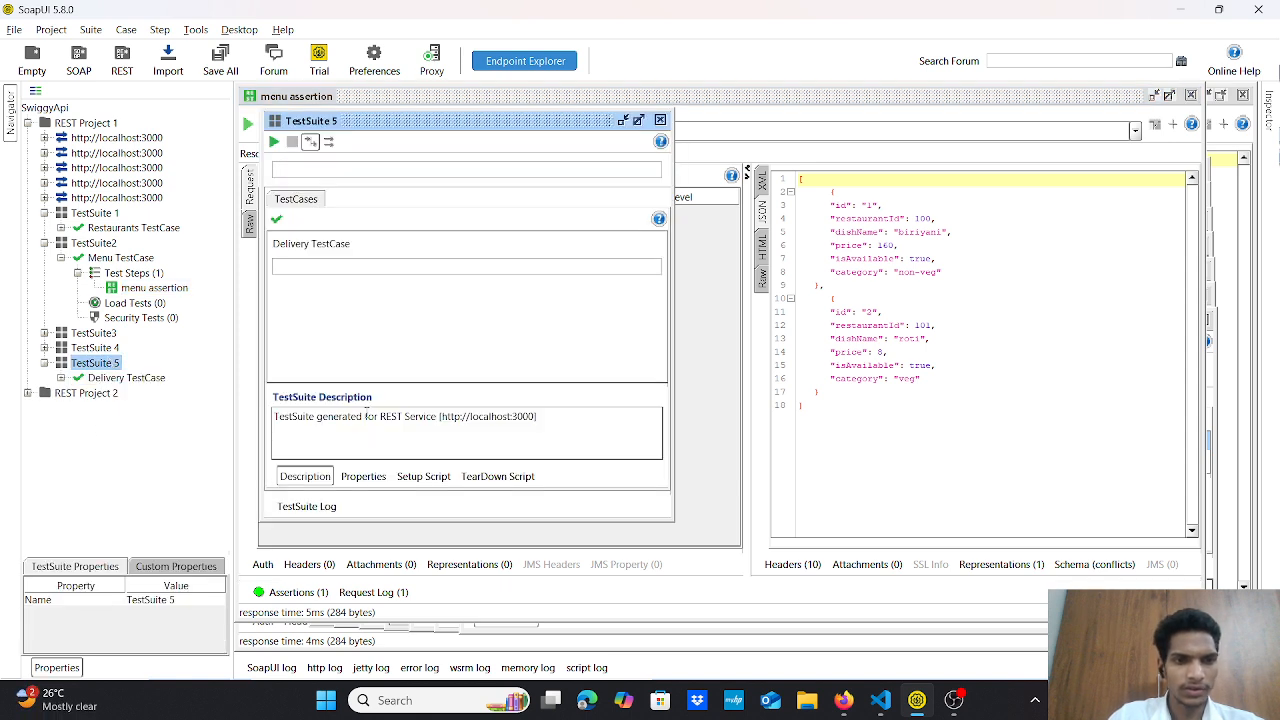
{"action": "left_click", "coordinate": [638, 119]}
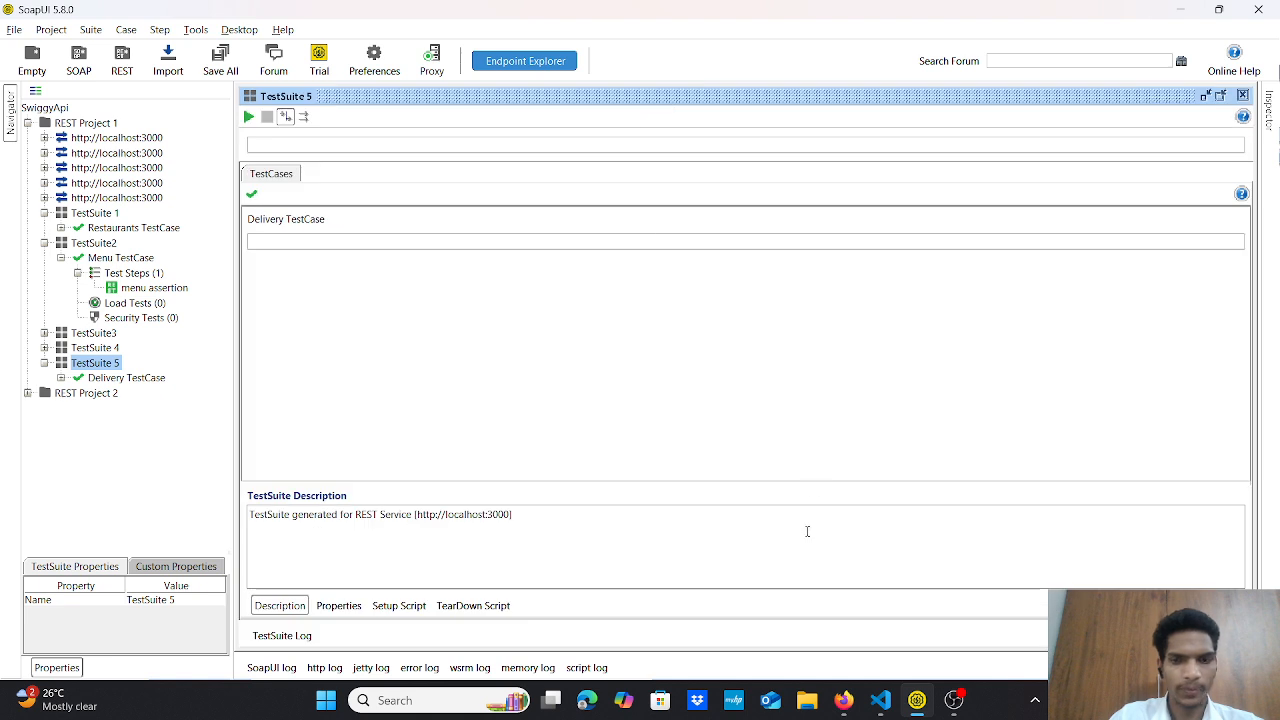
{"action": "double_click", "coordinate": [126, 378]}
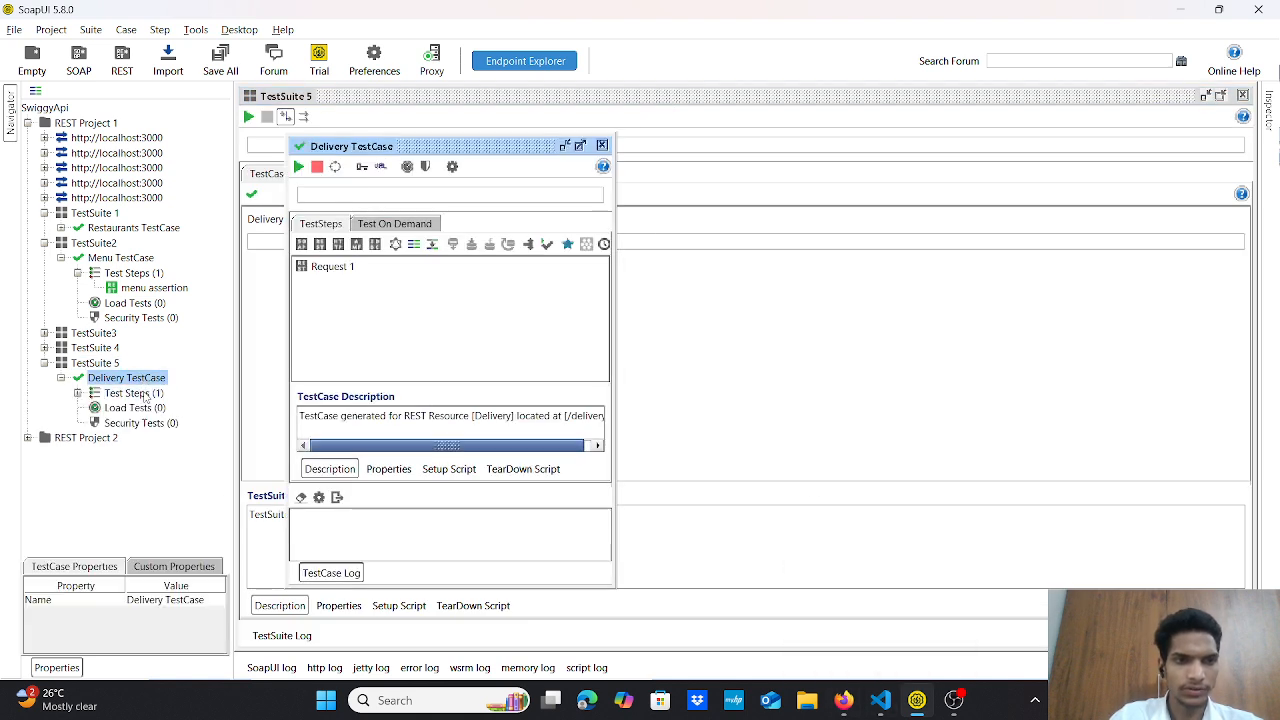
{"action": "double_click", "coordinate": [326, 270]}
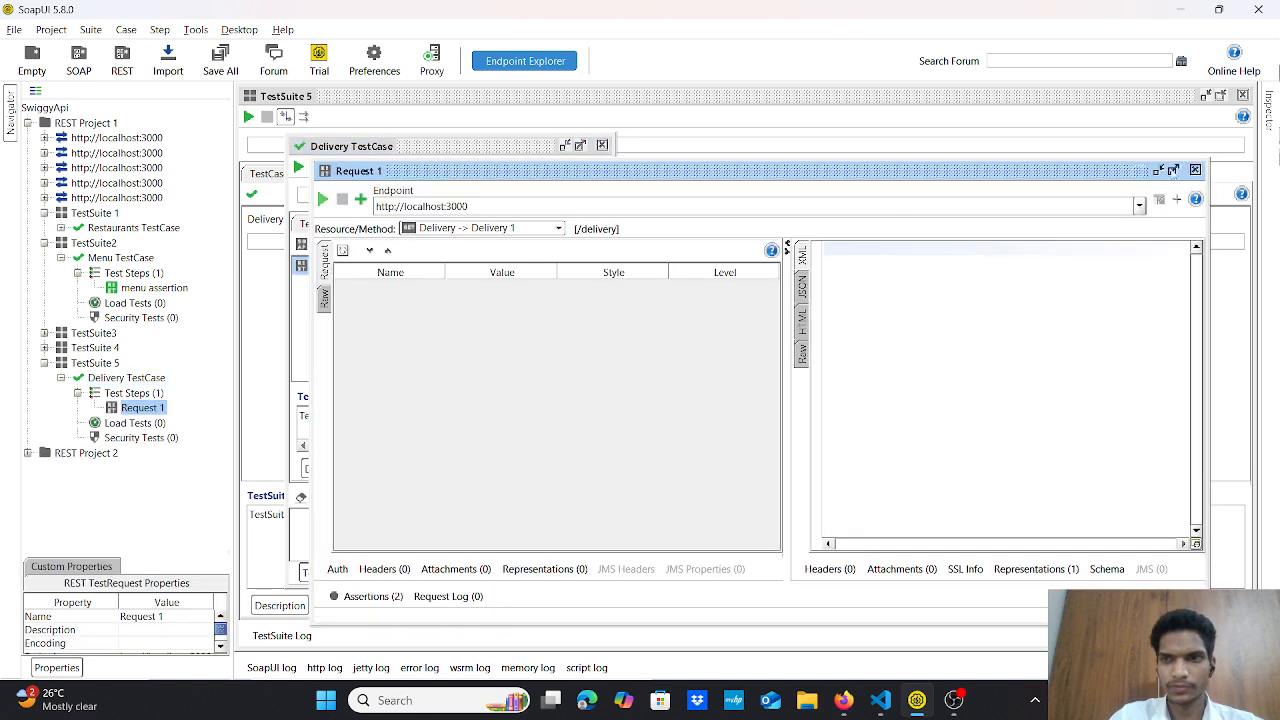
{"action": "left_click", "coordinate": [1173, 170]}
{"action": "left_click", "coordinate": [312, 621]}
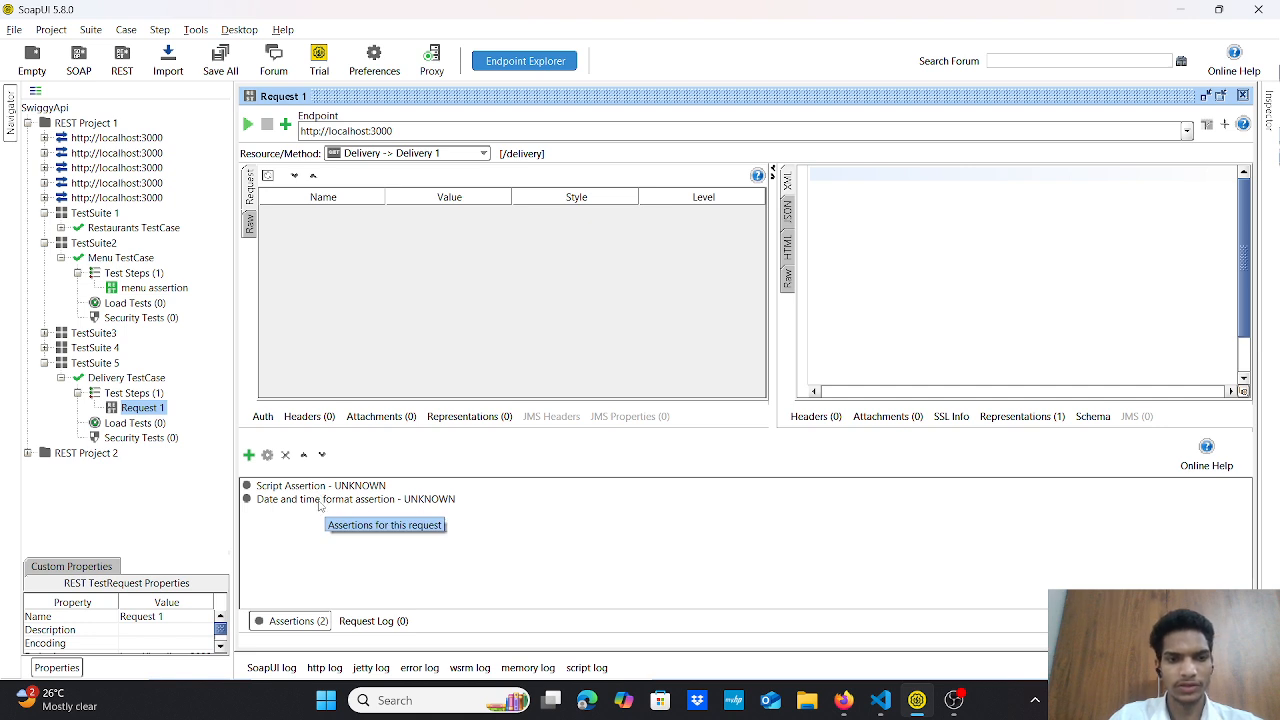
{"action": "left_click", "coordinate": [248, 123]}
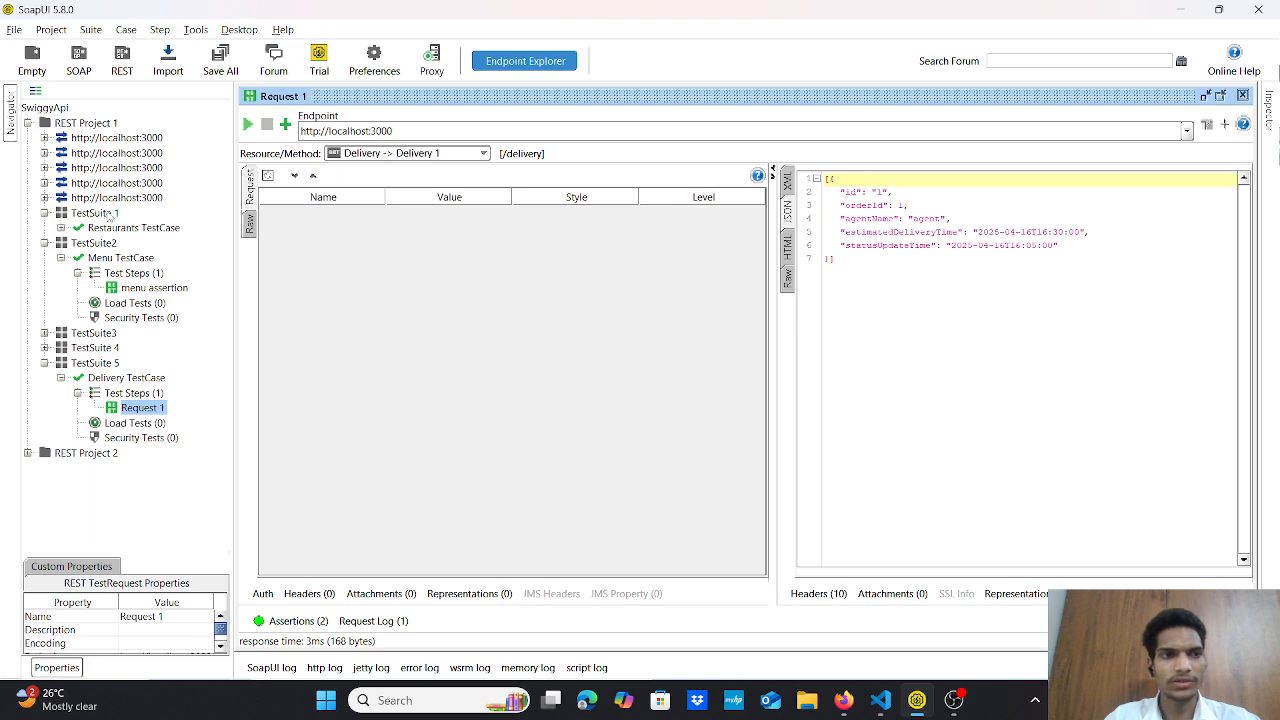
- Switch to Firefox to review the assertion requirements in the Swiggy_Assignment_21 document, then return to SoapUI
{"action": "left_click", "coordinate": [843, 702]}
{"action": "scroll", "coordinate": [600, 337], "scroll_direction": "down", "scroll_amount": 3}
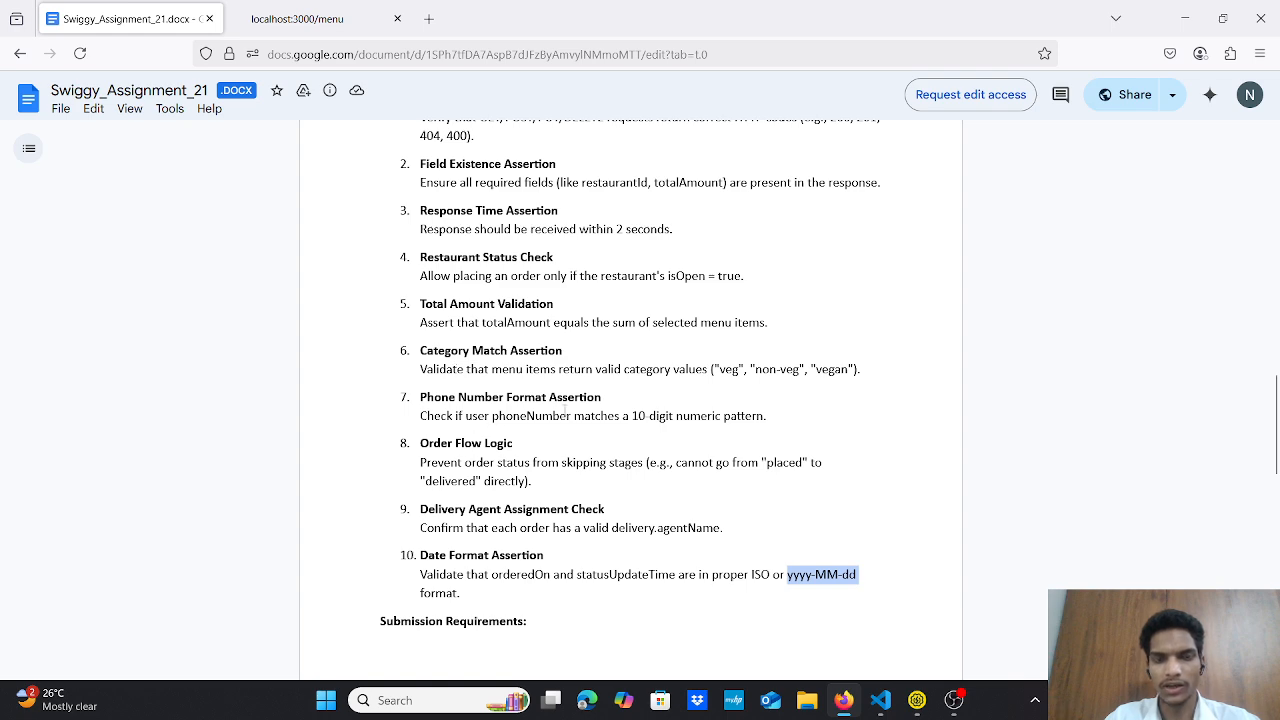
{"action": "scroll", "coordinate": [536, 489], "scroll_direction": "down", "scroll_amount": 1}
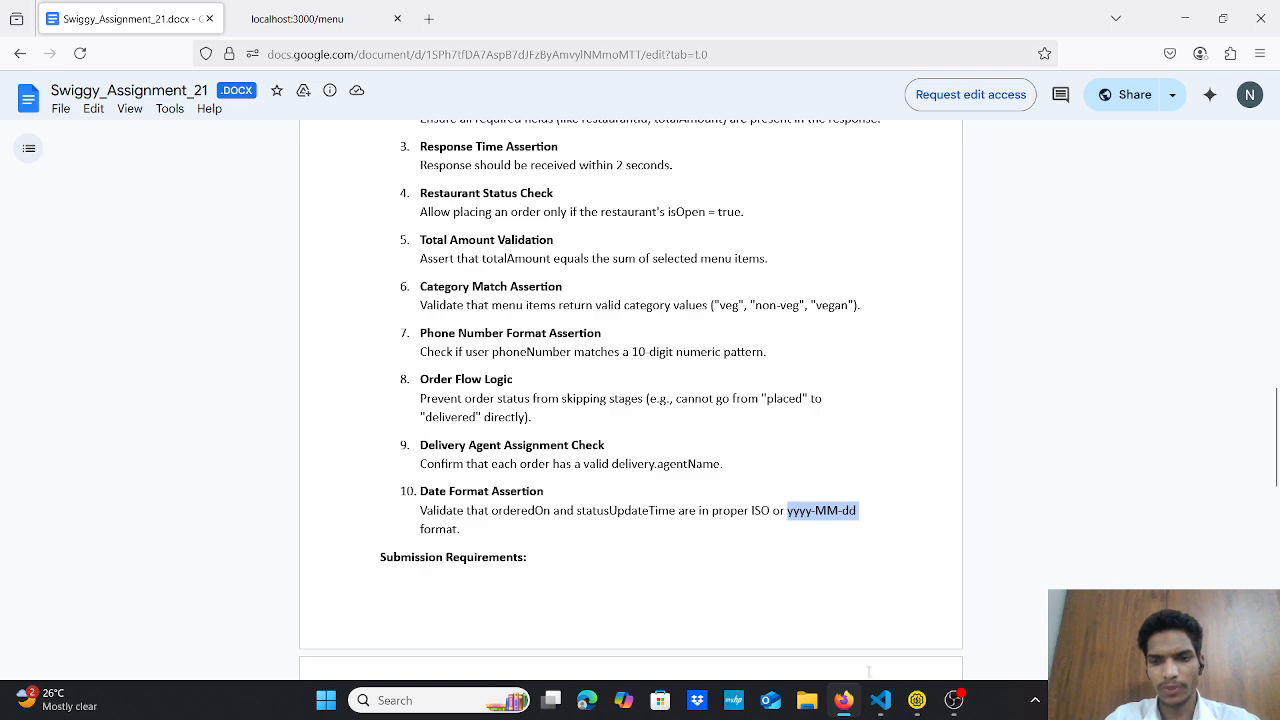
{"action": "left_click", "coordinate": [917, 700]}
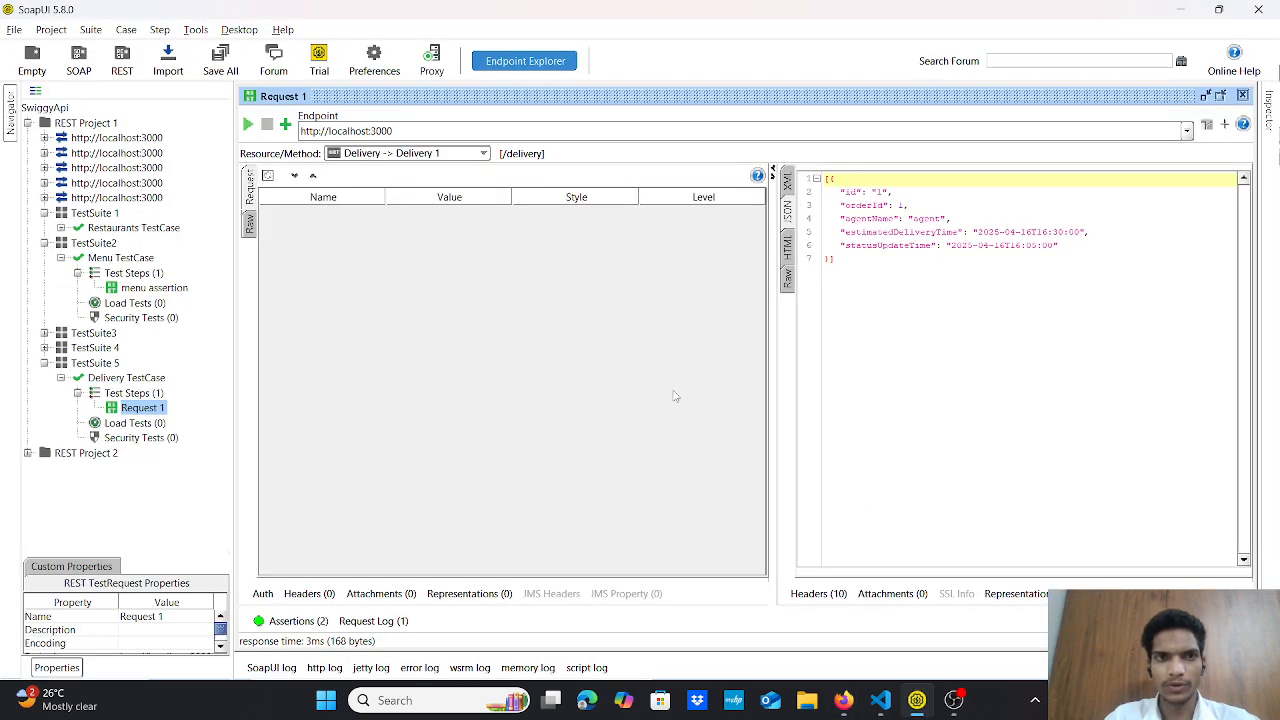